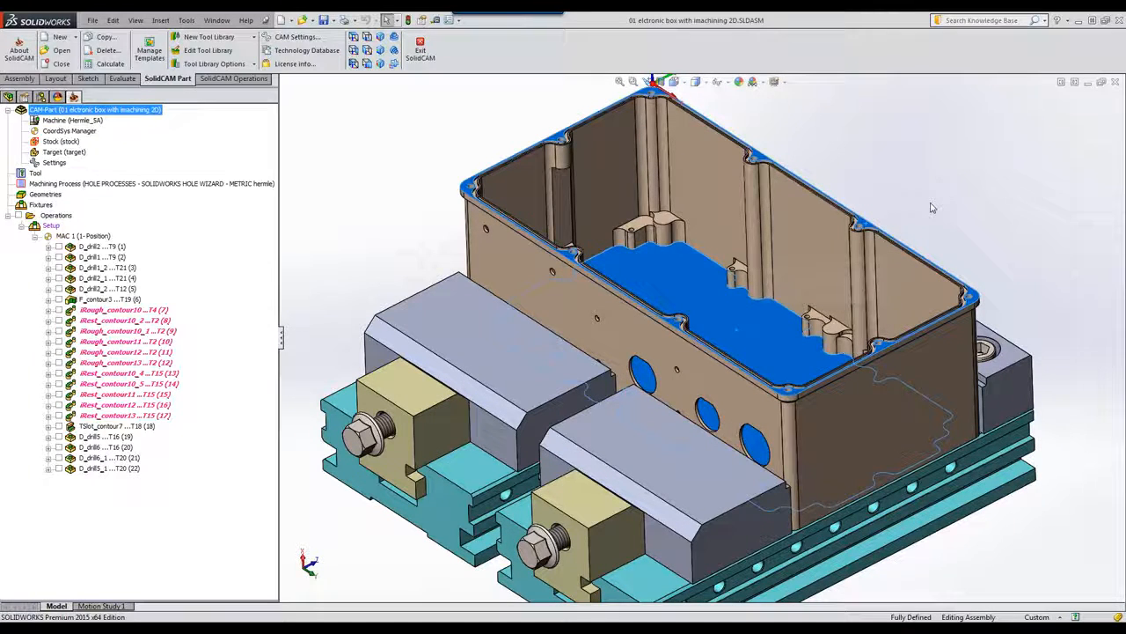
Step: Select the top rim face and the inner boss faces to check the boss depths
{"action": "key", "text": "Escape"}
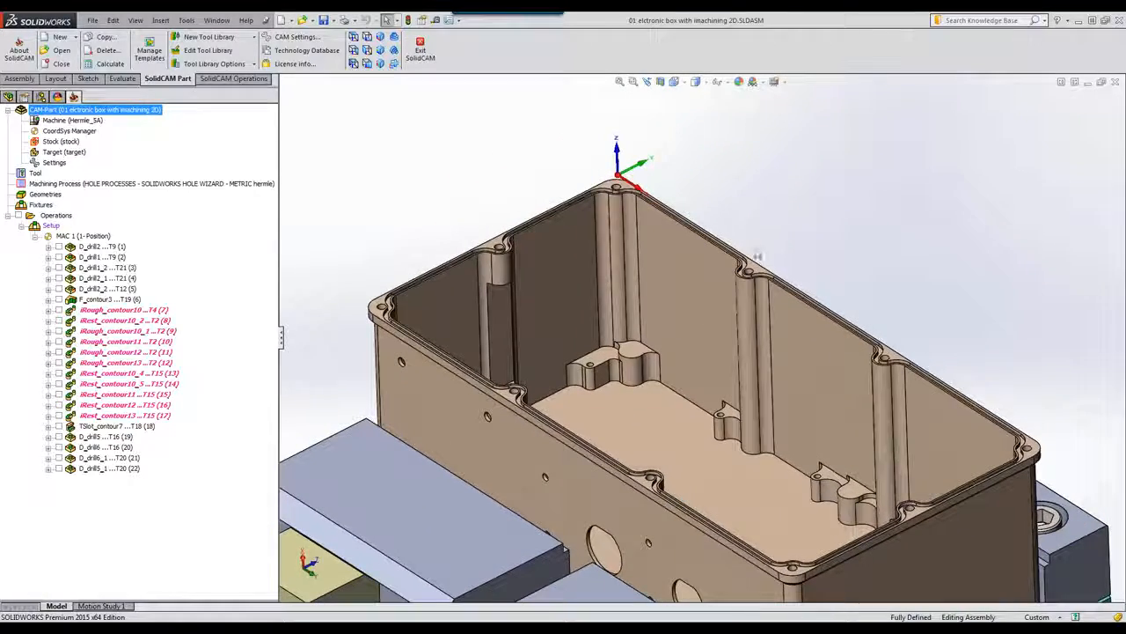
{"action": "left_click", "coordinate": [631, 350]}
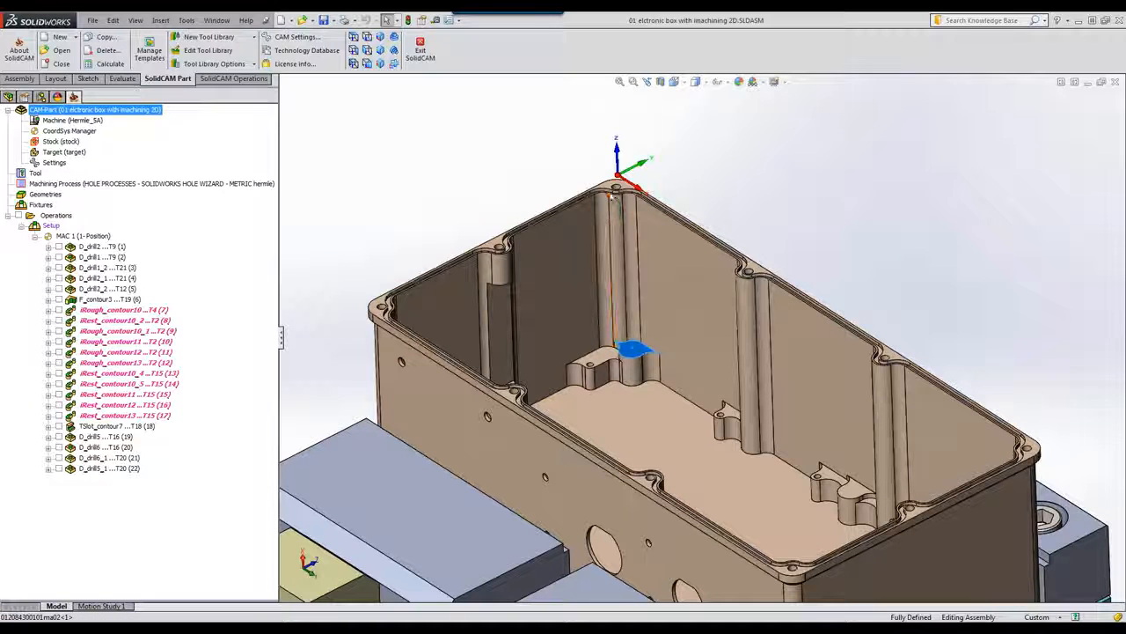
{"action": "left_click", "coordinate": [619, 186]}
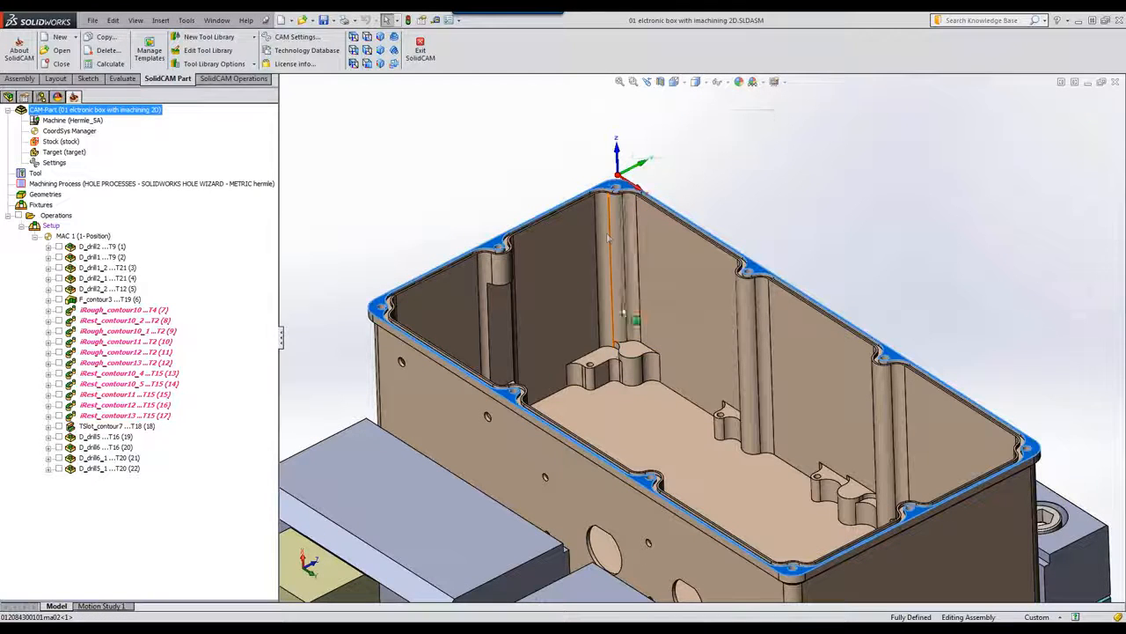
{"action": "left_click", "coordinate": [630, 353], "text": "ctrl"}
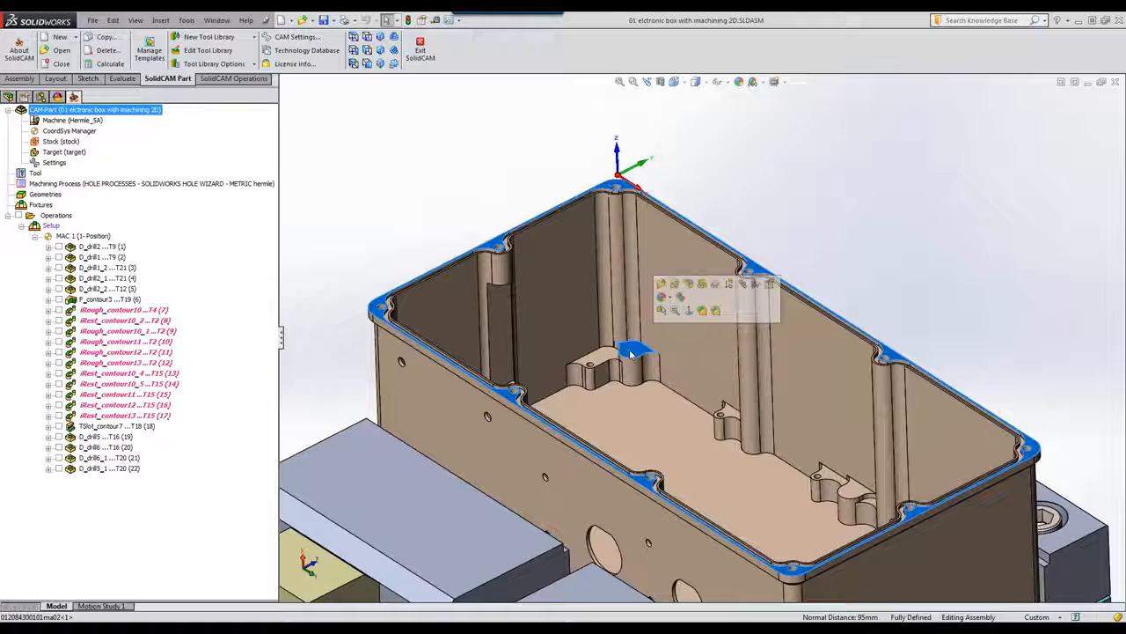
{"action": "left_click", "coordinate": [828, 213]}
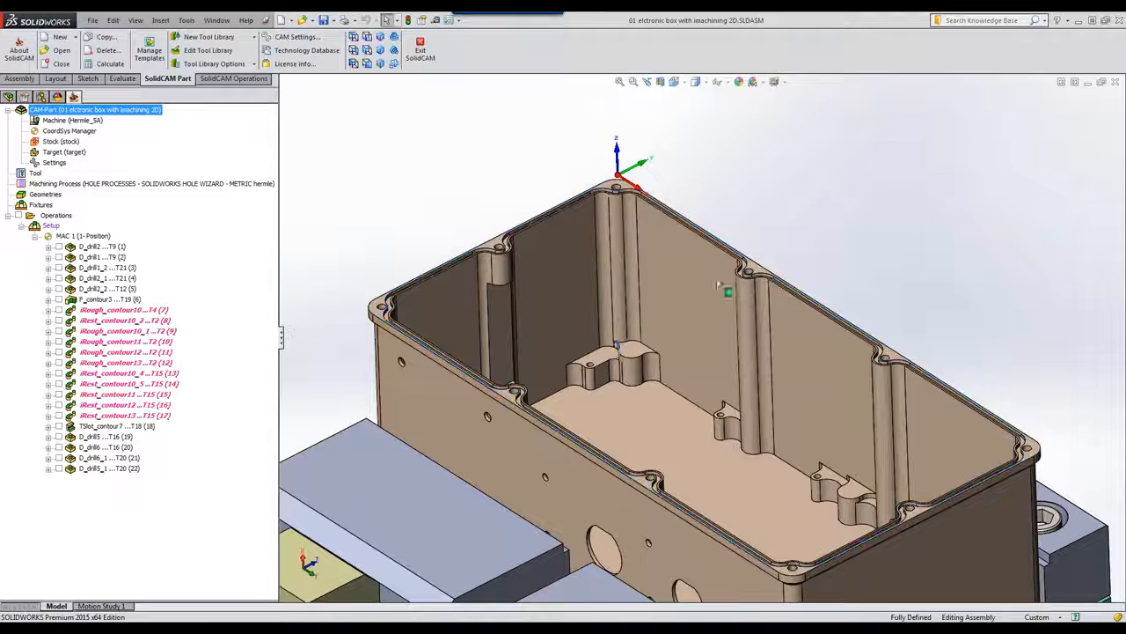
{"action": "left_click", "coordinate": [595, 363]}
{"action": "middle_click_drag", "start_coordinate": [633, 326], "coordinate": [568, 334]}
Step: Inspect the back, front and small boss faces and the pocket floor, then refit the isometric view
{"action": "left_click", "coordinate": [554, 267]}
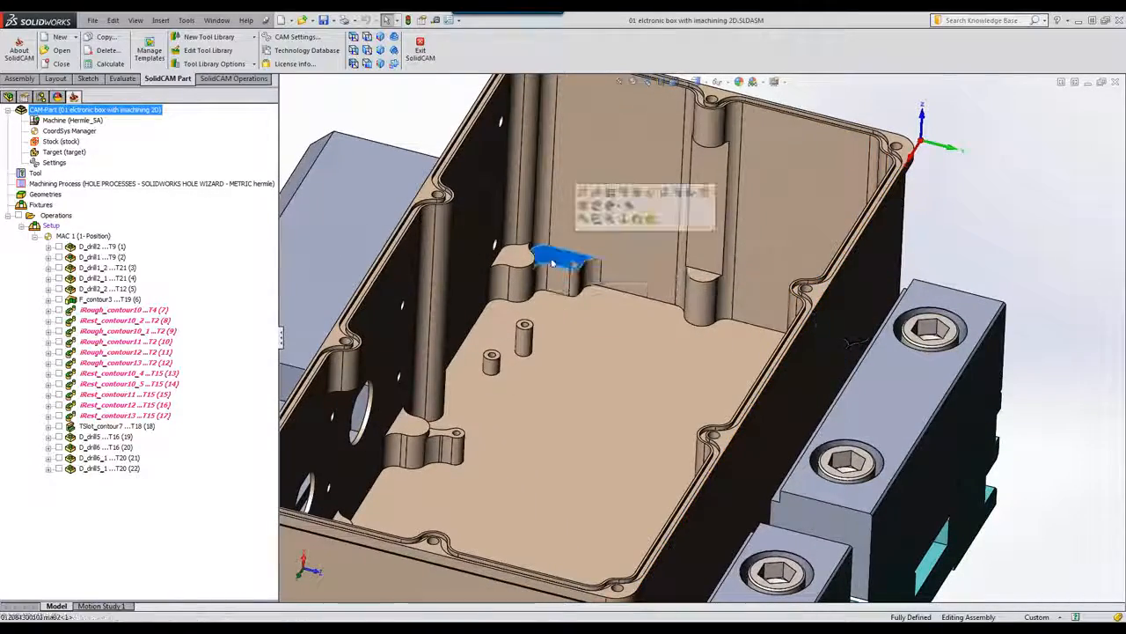
{"action": "scroll", "coordinate": [502, 361], "scroll_direction": "down", "scroll_amount": 5}
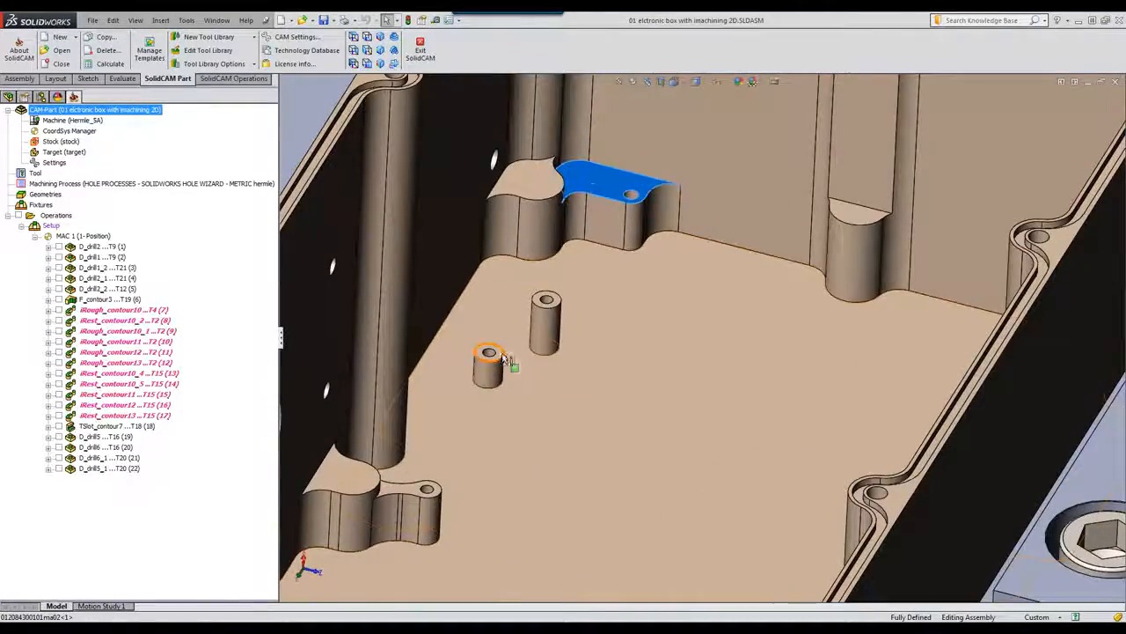
{"action": "left_click", "coordinate": [498, 356]}
{"action": "left_click", "coordinate": [505, 286]}
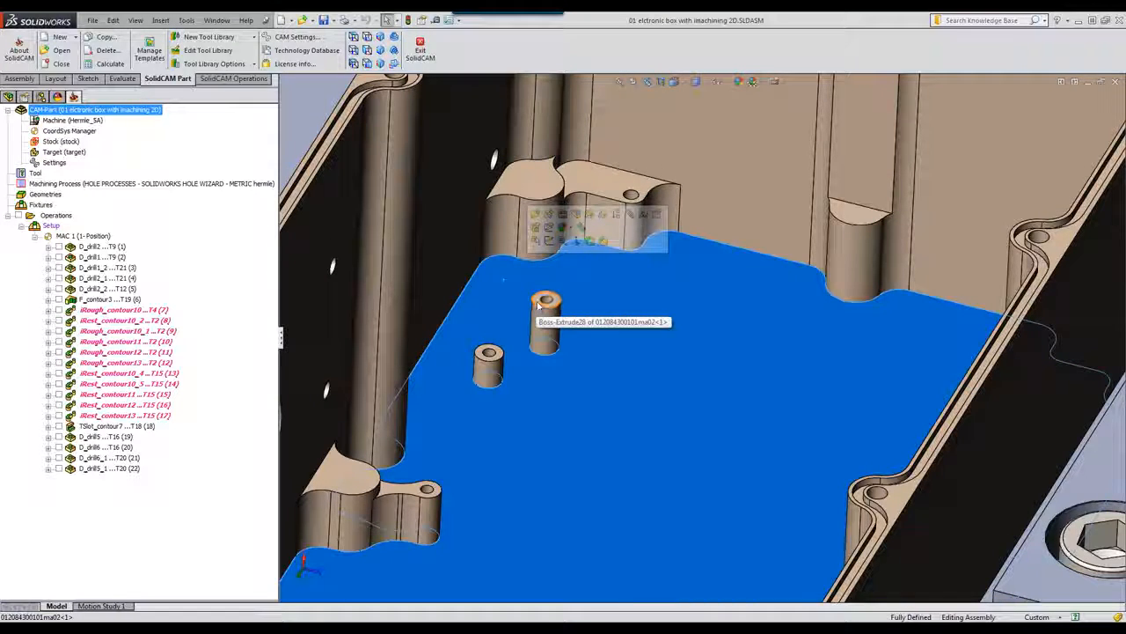
{"action": "left_click", "coordinate": [539, 306]}
{"action": "scroll", "coordinate": [552, 350], "scroll_direction": "up", "scroll_amount": 6}
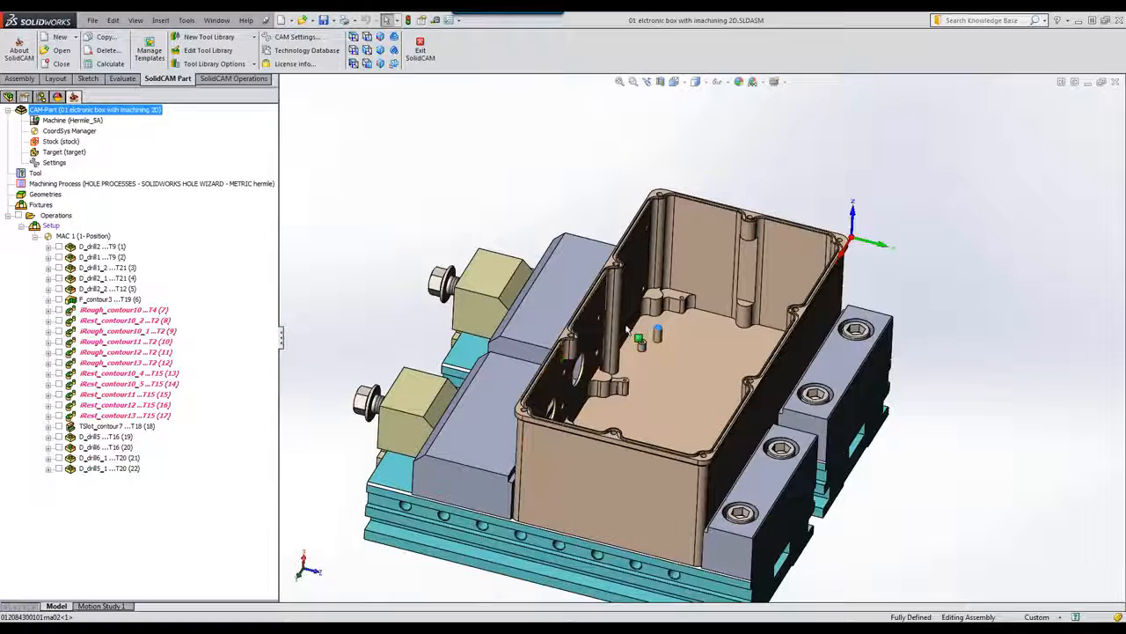
{"action": "left_click", "coordinate": [743, 179]}
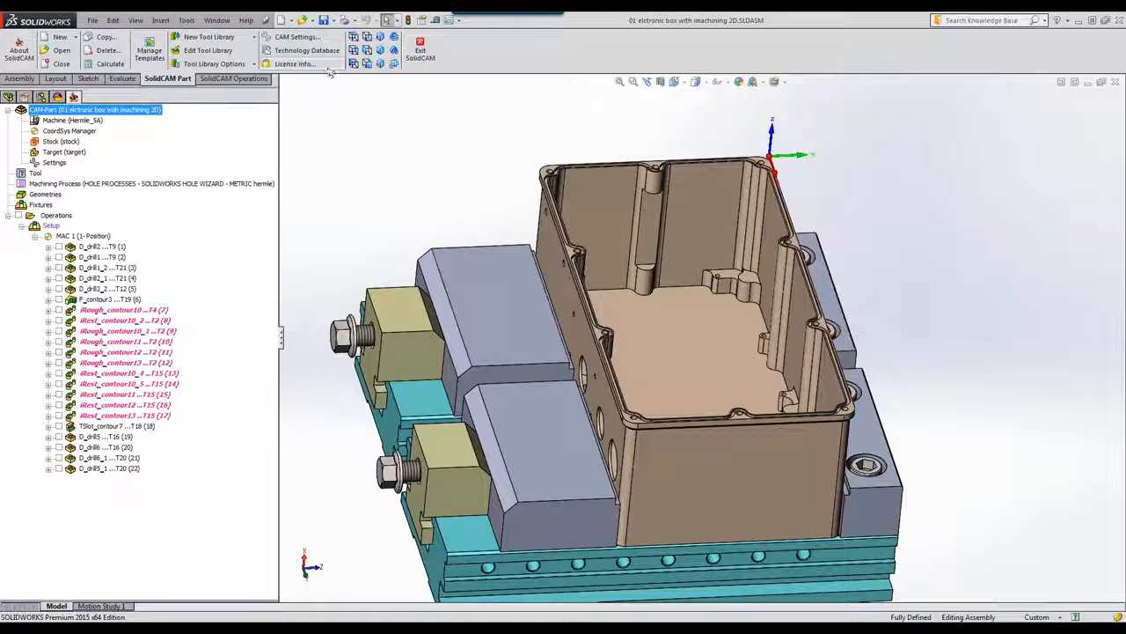
{"action": "left_click", "coordinate": [380, 38]}
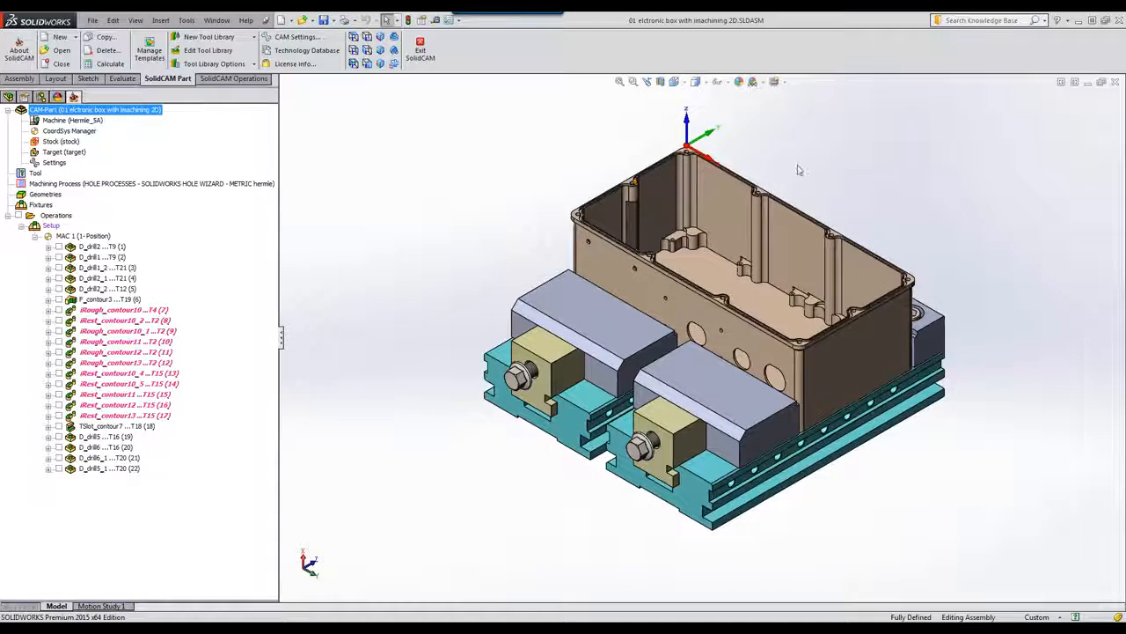
{"action": "scroll", "coordinate": [714, 260], "scroll_direction": "down", "scroll_amount": 3}
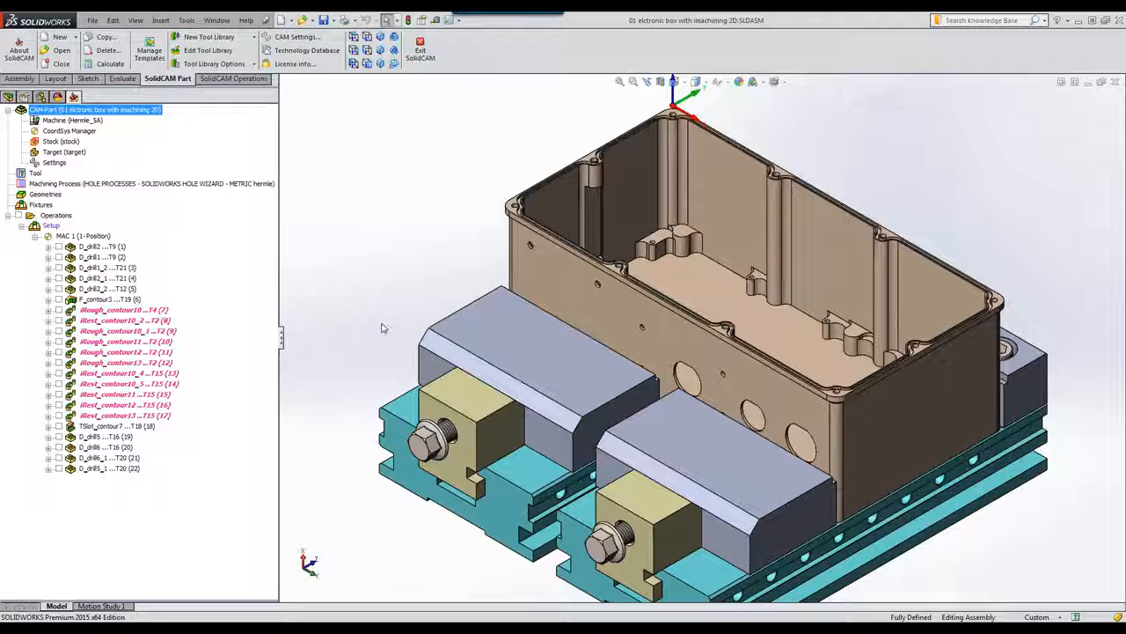
Step: Open iRough_contour10 and preview its contour10 pocket geometry around the rim
{"action": "double_click", "coordinate": [109, 311]}
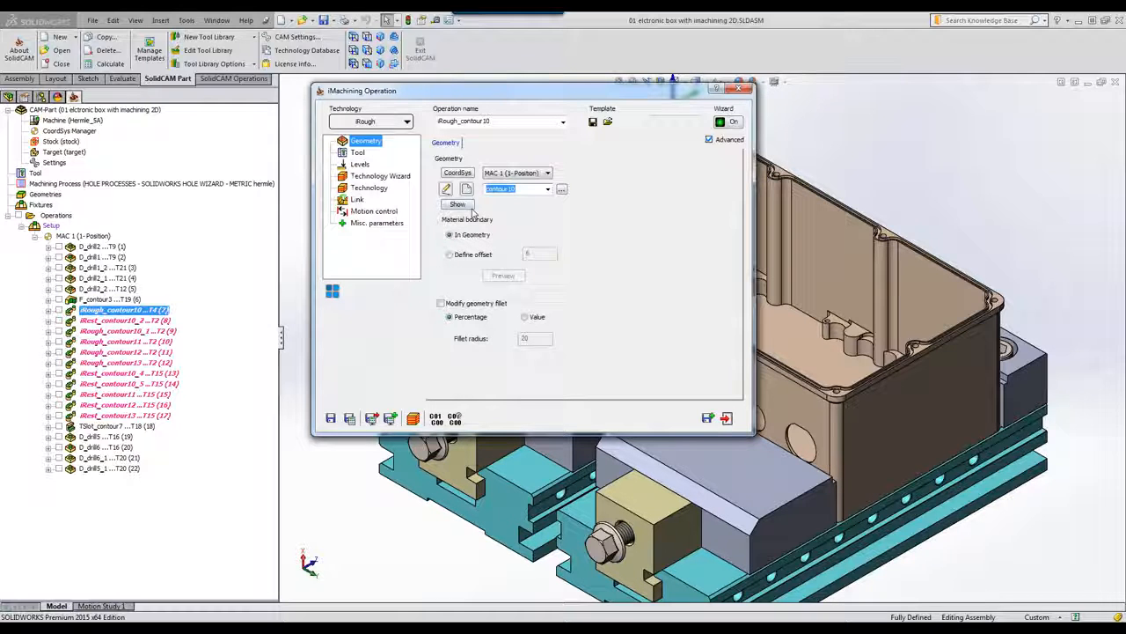
{"action": "left_click", "coordinate": [461, 204]}
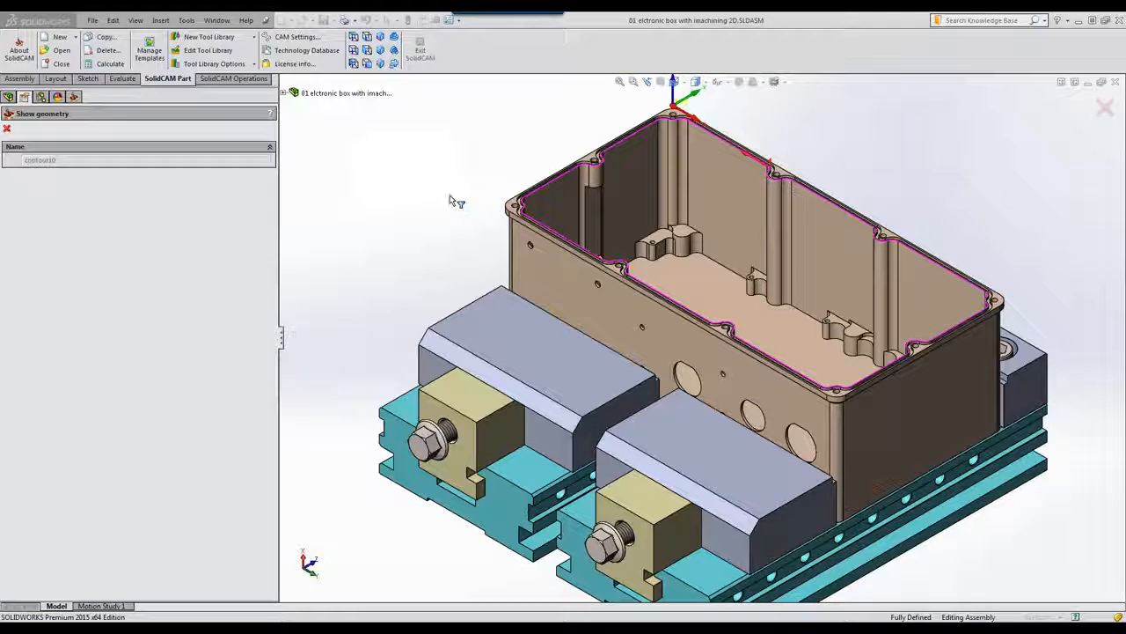
{"action": "scroll", "coordinate": [779, 234], "scroll_direction": "up", "scroll_amount": 5}
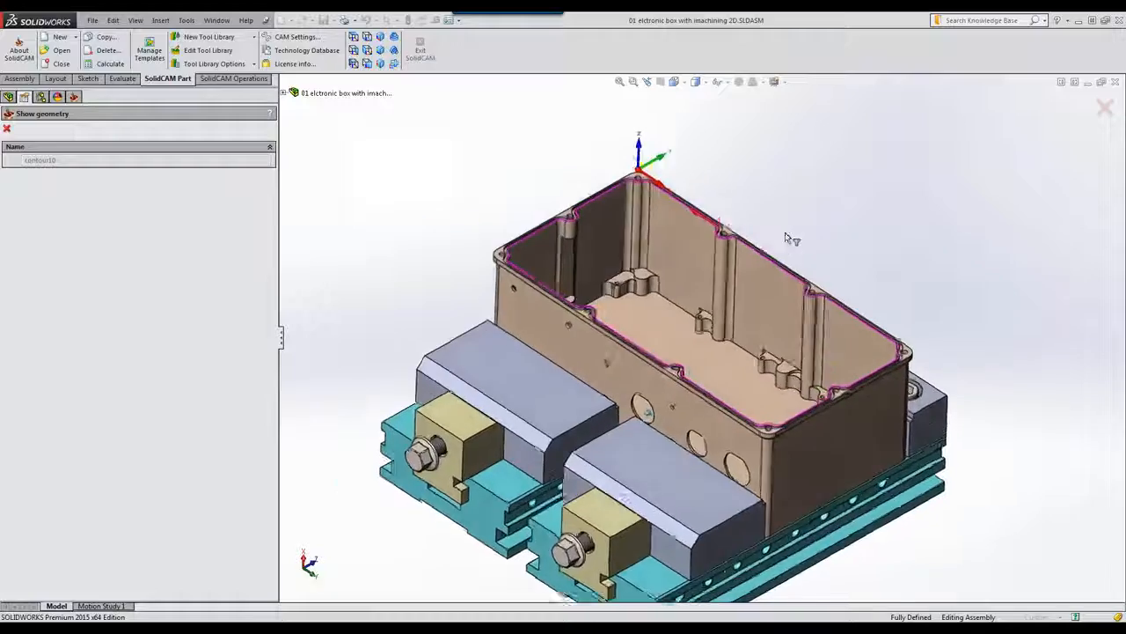
{"action": "middle_click_drag", "start_coordinate": [741, 173], "coordinate": [670, 267]}
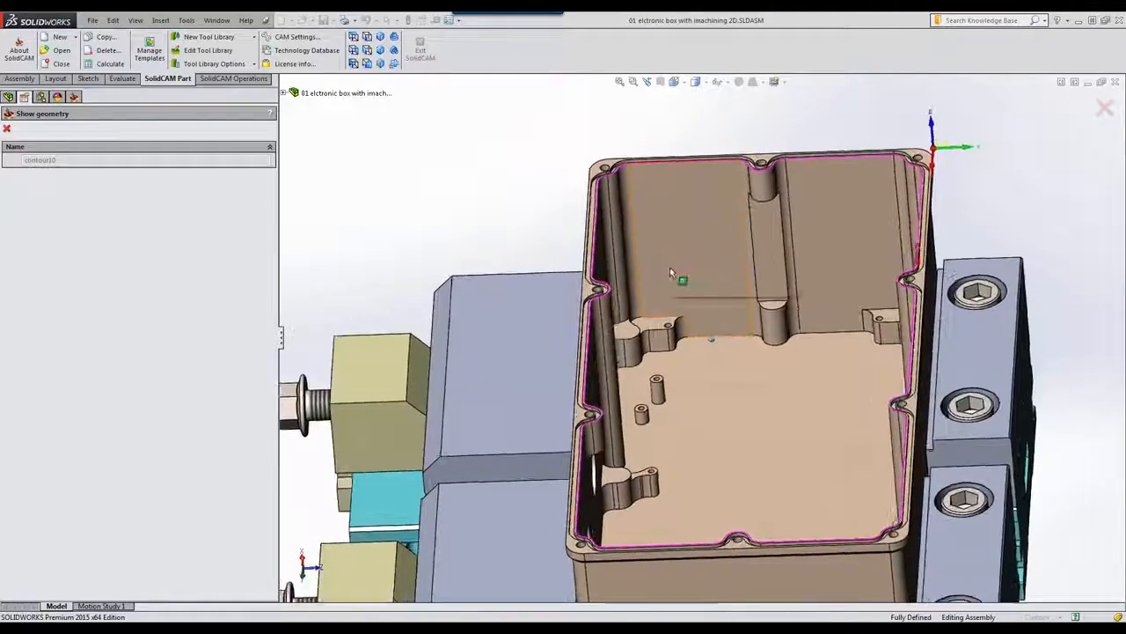
{"action": "scroll", "coordinate": [669, 267], "scroll_direction": "up", "scroll_amount": 3}
{"action": "scroll", "coordinate": [670, 267], "scroll_direction": "down", "scroll_amount": 5}
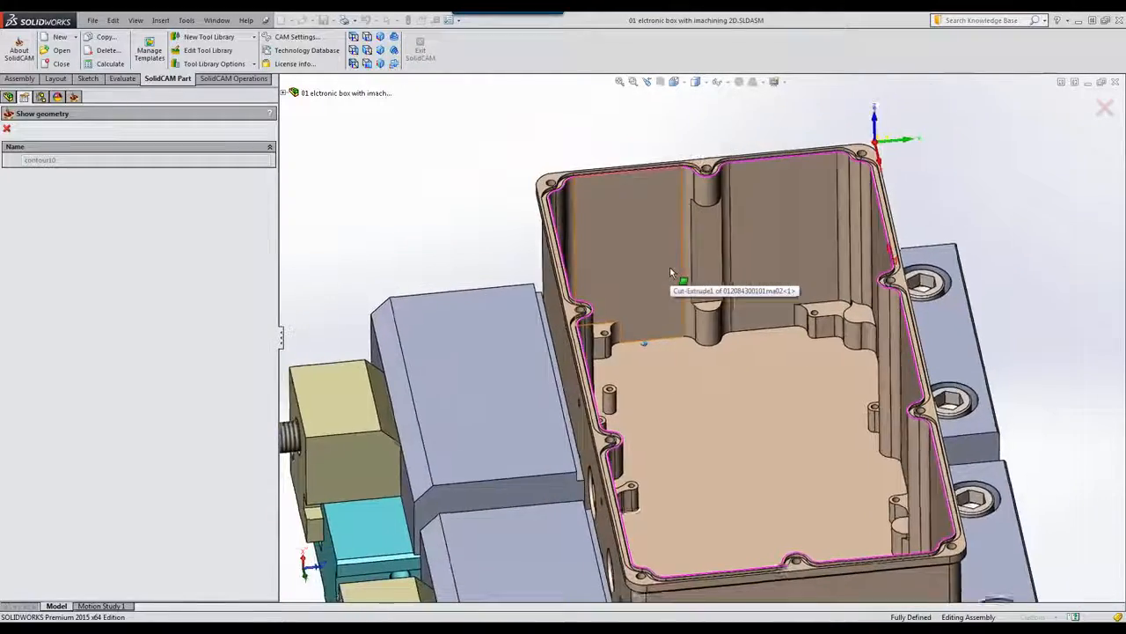
{"action": "key", "text": "Left"}
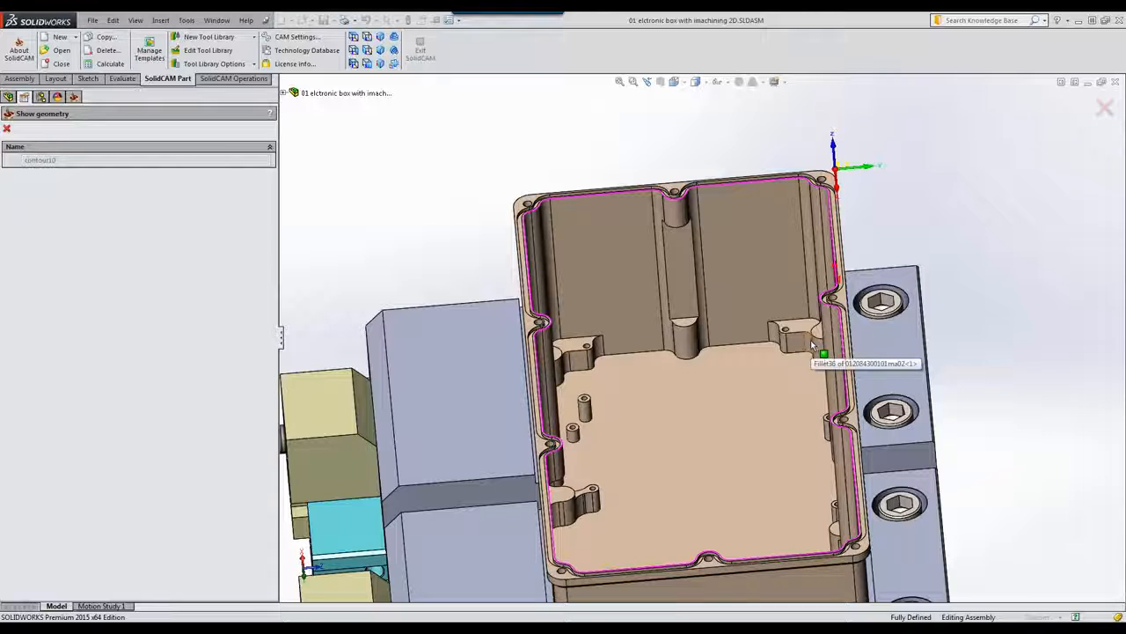
{"action": "left_click", "coordinate": [6, 129]}
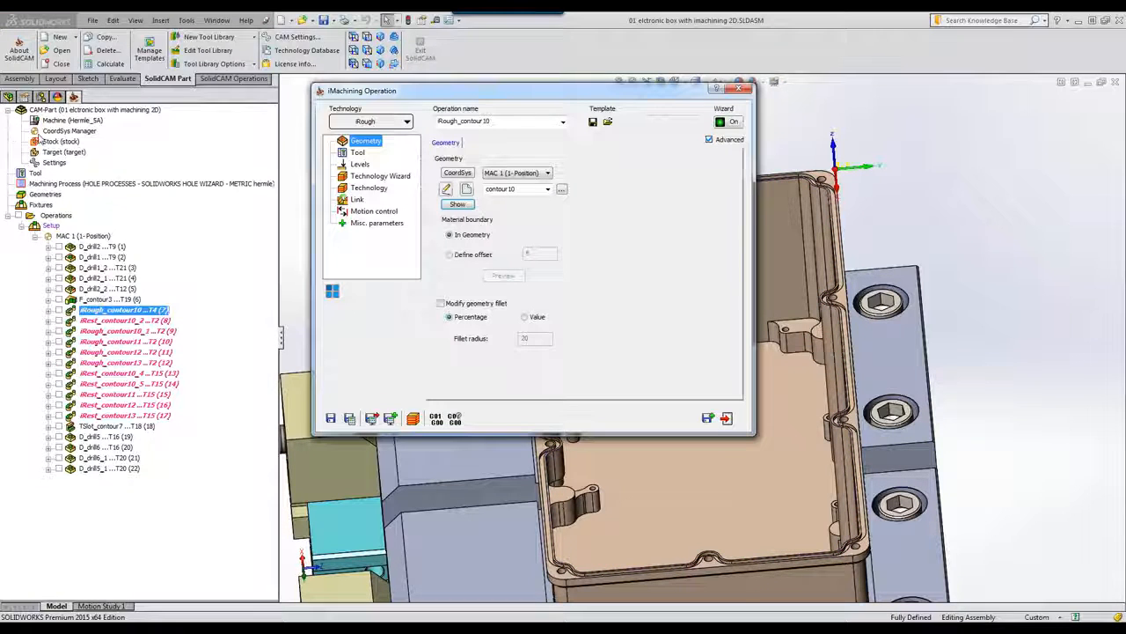
Step: Review tool 4, the 20 mm end mill, in the tool table and keep it unchanged
{"action": "left_click", "coordinate": [358, 152]}
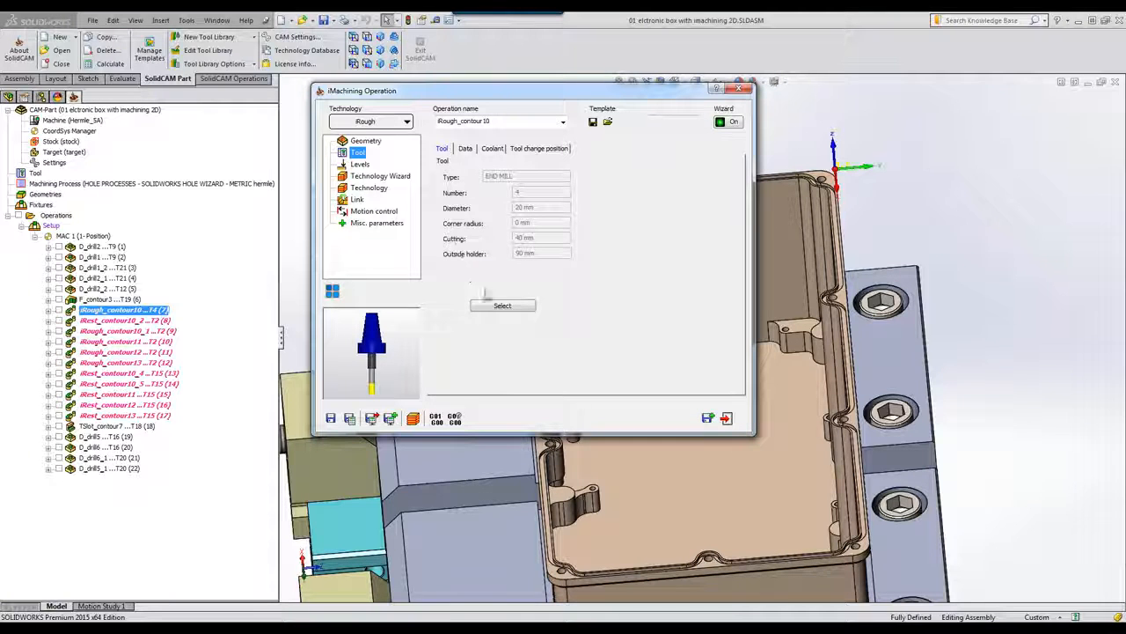
{"action": "left_click", "coordinate": [502, 306]}
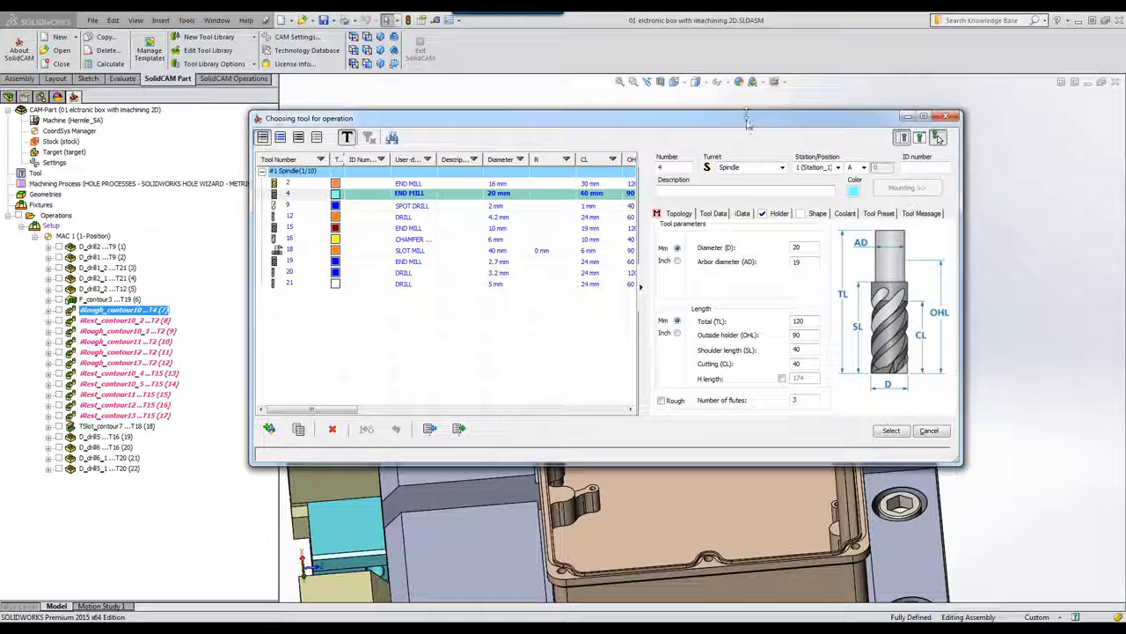
{"action": "left_click_drag", "start_coordinate": [746, 122], "coordinate": [458, 124]}
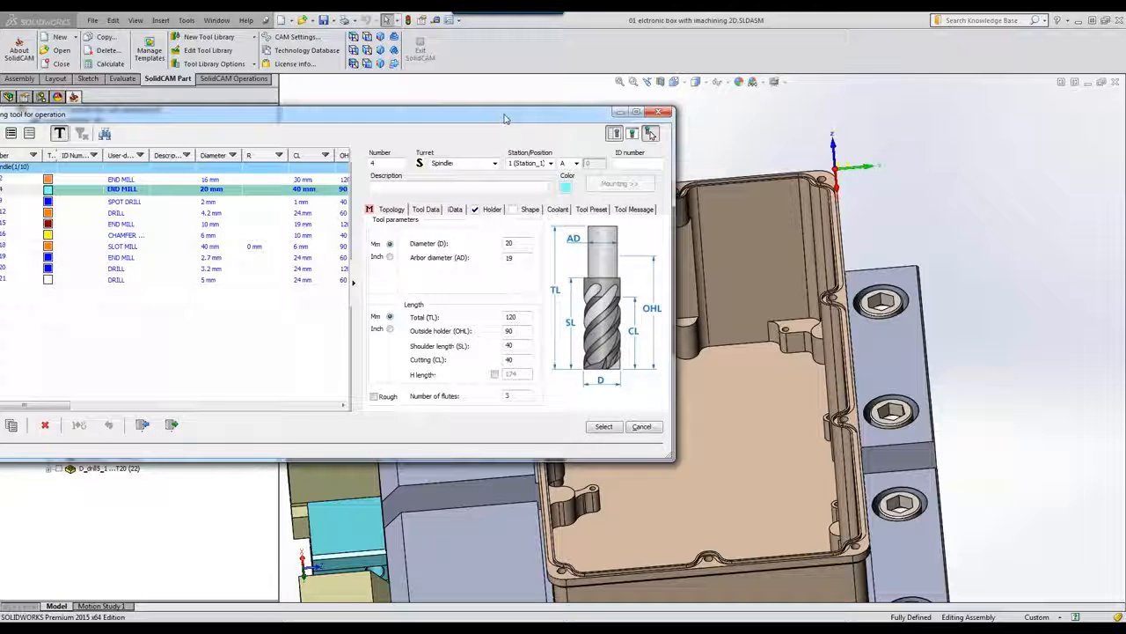
{"action": "left_click_drag", "start_coordinate": [506, 117], "coordinate": [803, 98]}
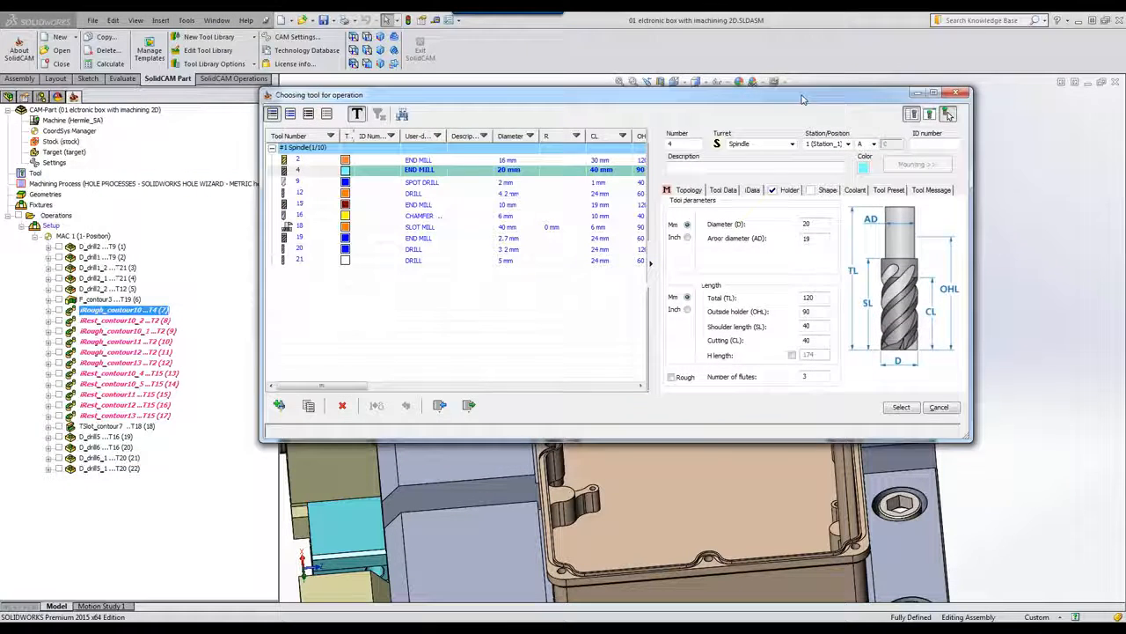
{"action": "left_click", "coordinate": [939, 406]}
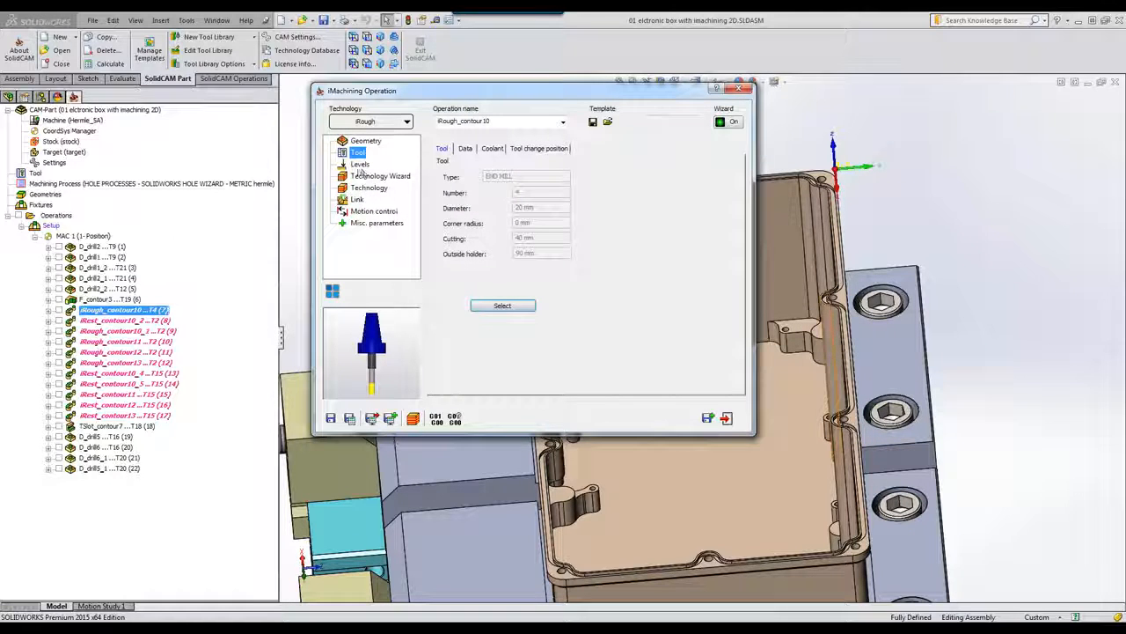
{"action": "left_click", "coordinate": [360, 165]}
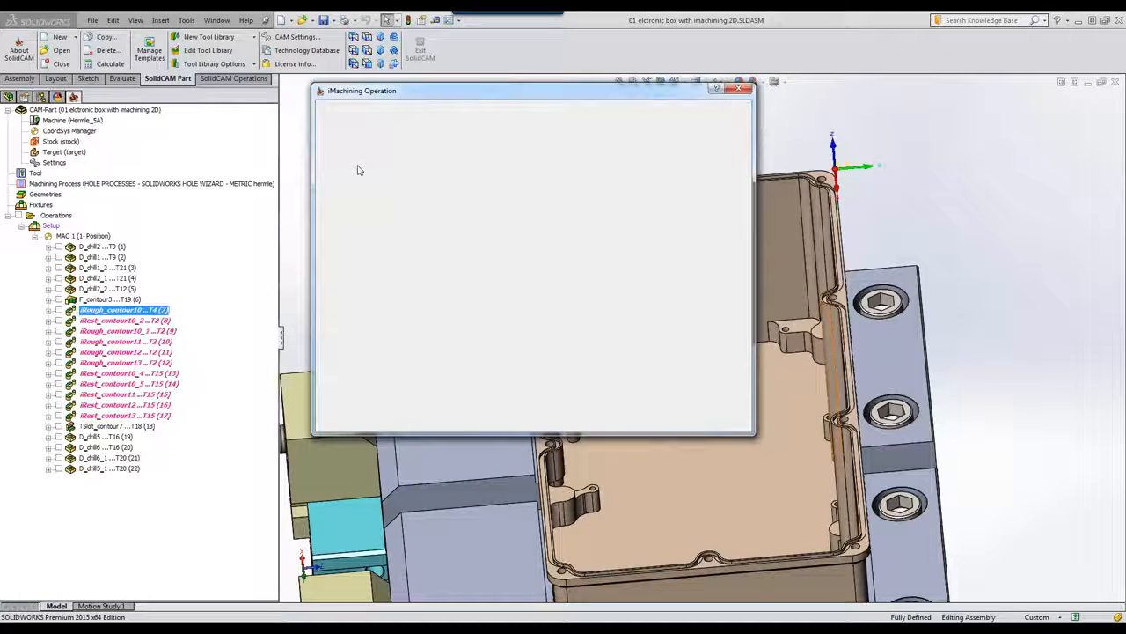
Step: Confirm the 80 mm pocket depth and three 26.5 mm step-downs, then save iRough_contour10
{"action": "left_click", "coordinate": [527, 234]}
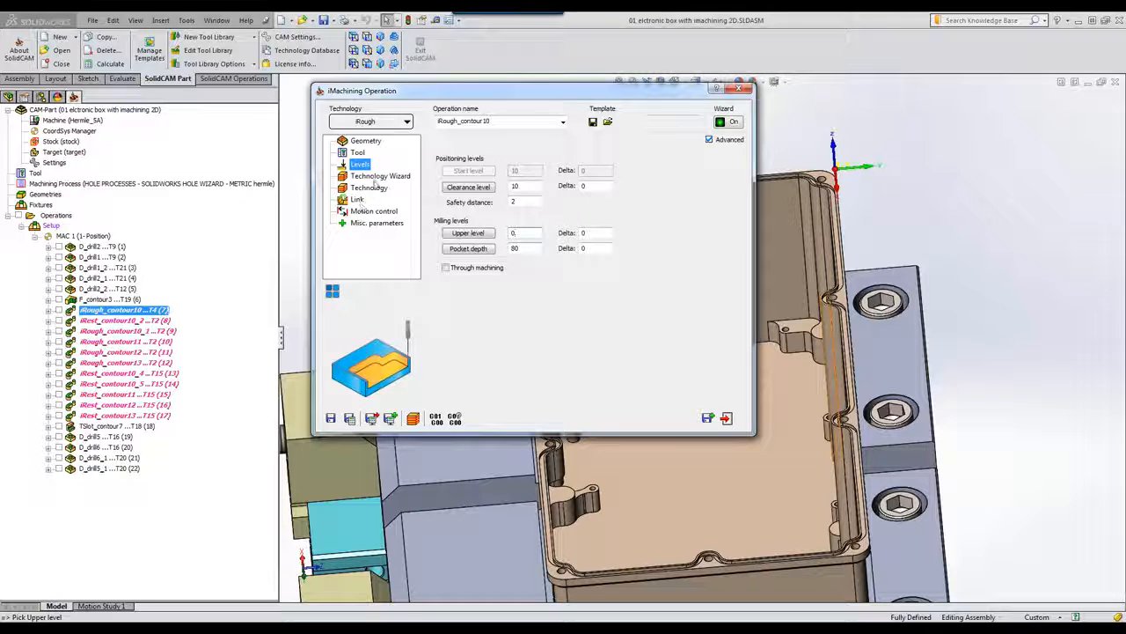
{"action": "left_click", "coordinate": [379, 177]}
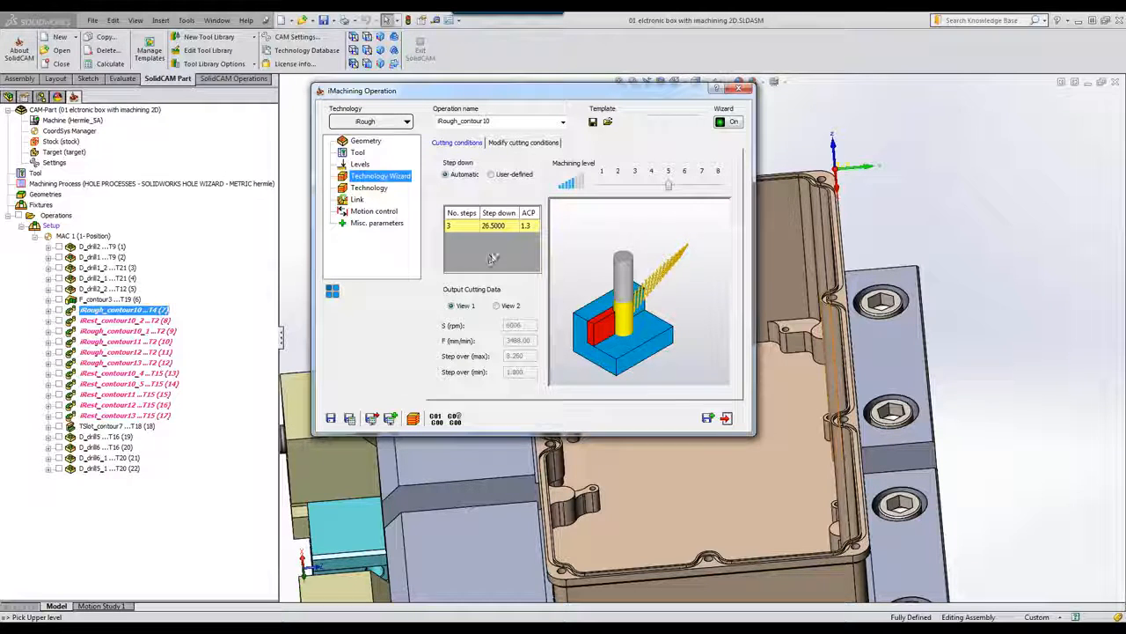
{"action": "left_click", "coordinate": [731, 419]}
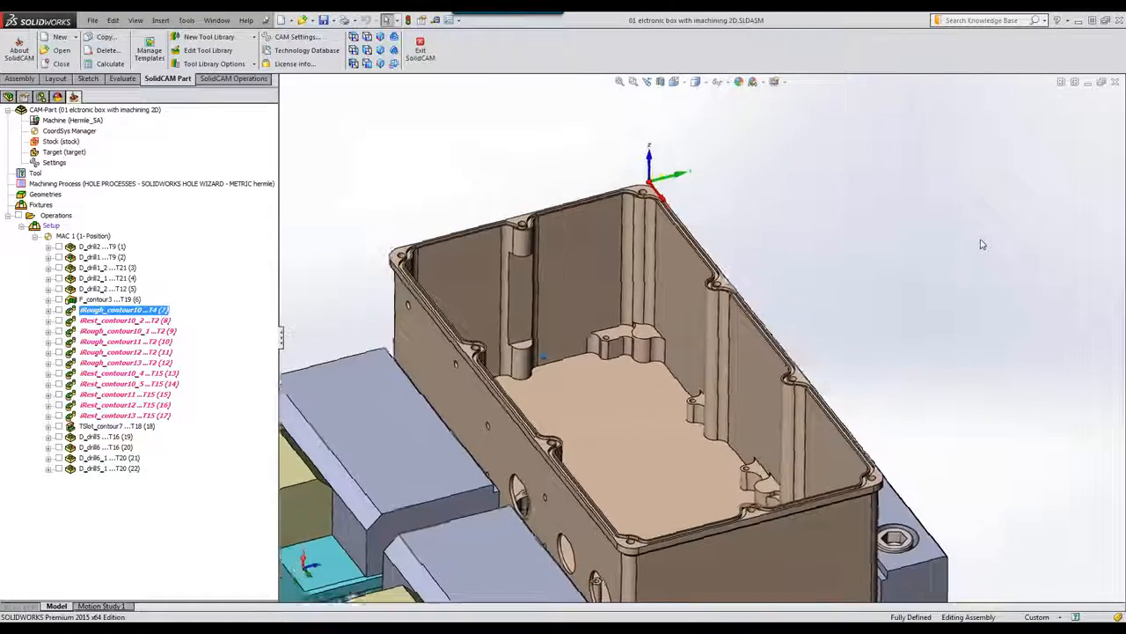
{"action": "left_click", "coordinate": [255, 81]}
{"action": "left_click", "coordinate": [522, 50]}
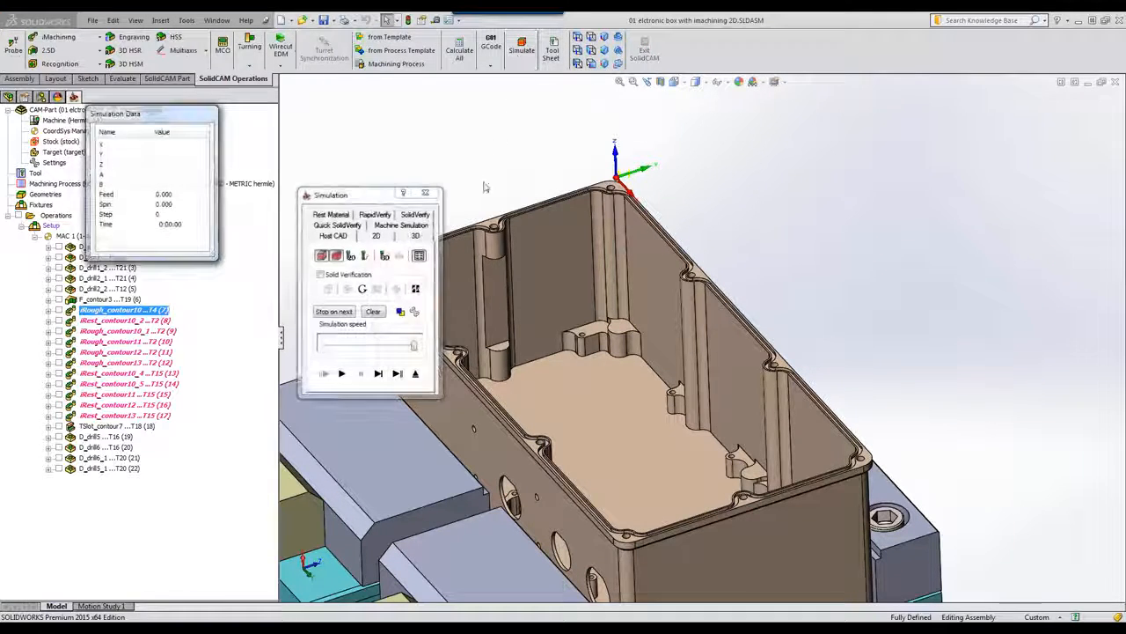
{"action": "left_click", "coordinate": [409, 225]}
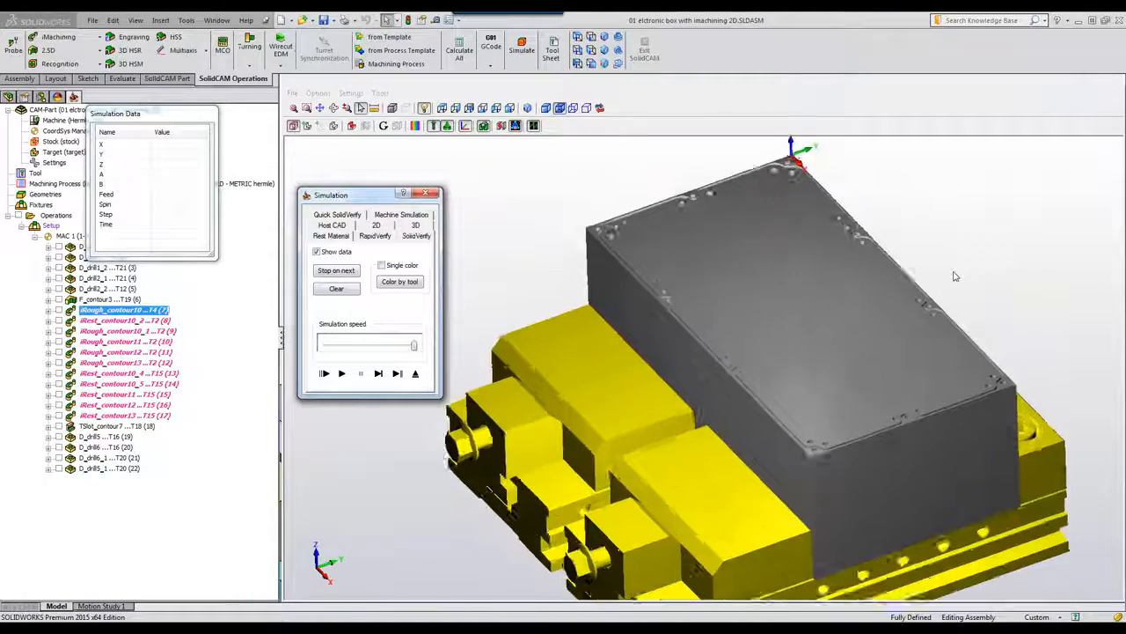
{"action": "left_click", "coordinate": [341, 373]}
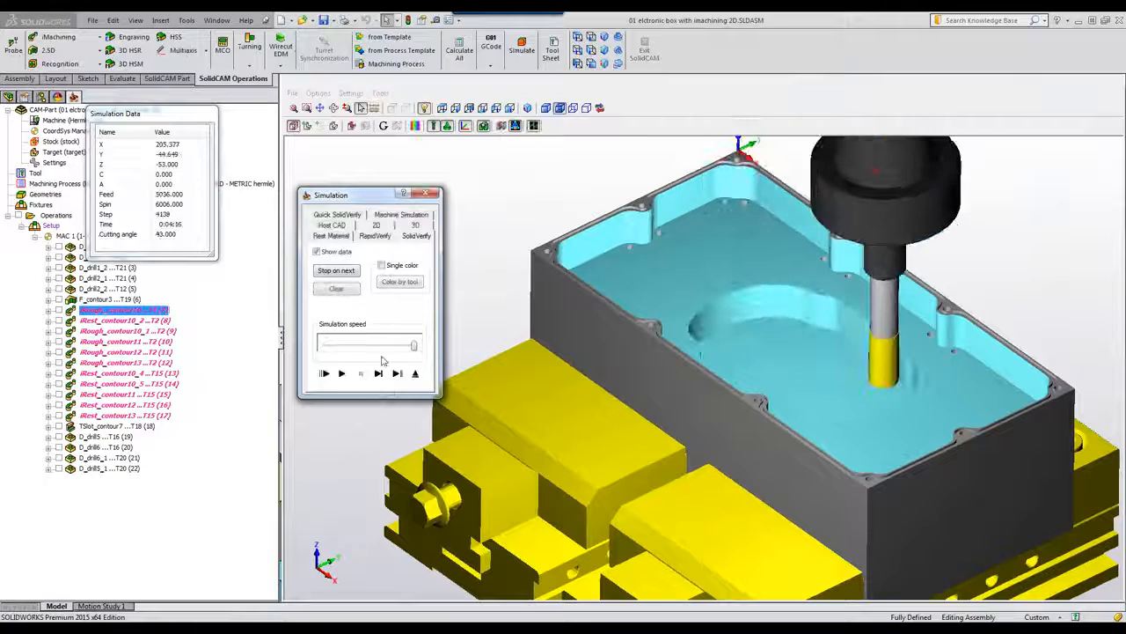
{"action": "left_click", "coordinate": [342, 373]}
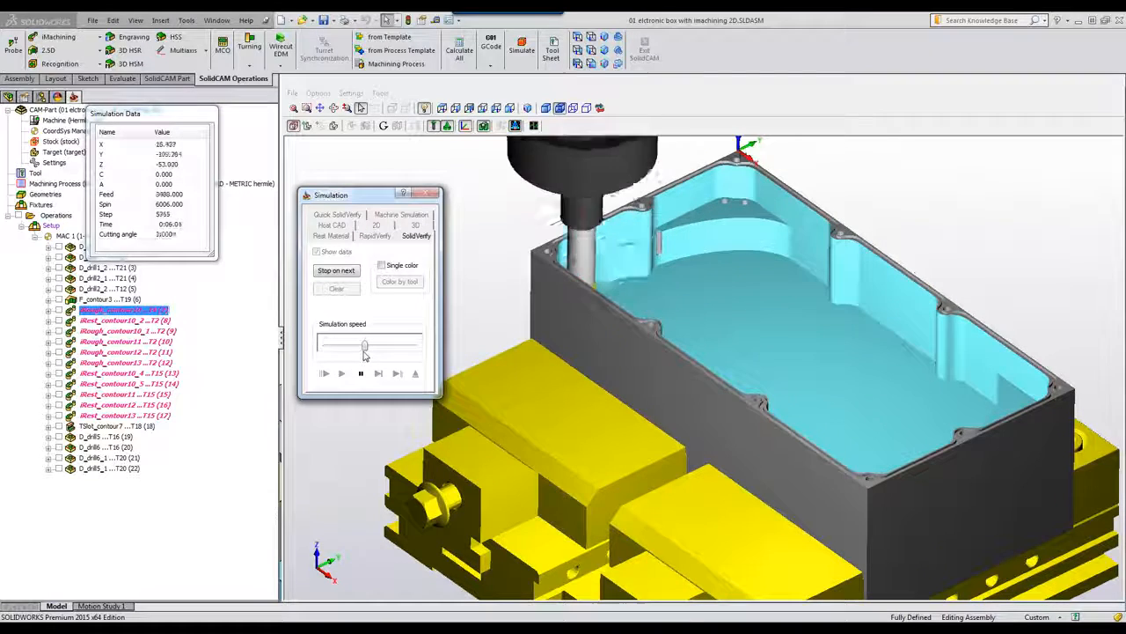
{"action": "left_click_drag", "start_coordinate": [365, 349], "coordinate": [394, 350]}
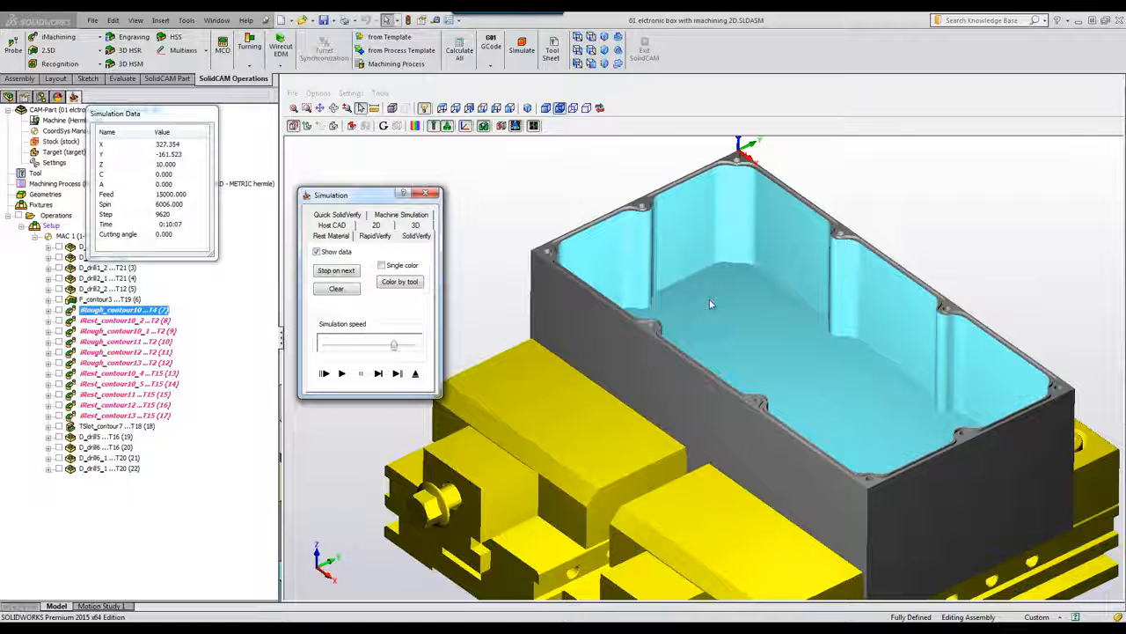
{"action": "left_click", "coordinate": [415, 374]}
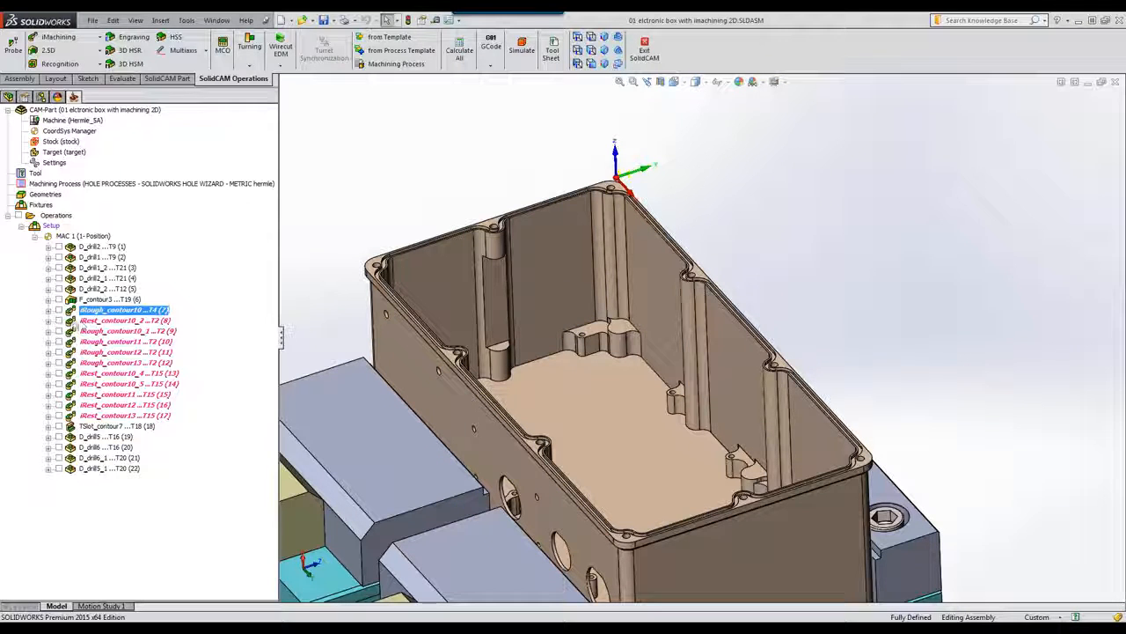
Step: Toggle the iRest_contour10_2 toolpath display, then open the iRough_contour10_1 settings
{"action": "left_click", "coordinate": [59, 320]}
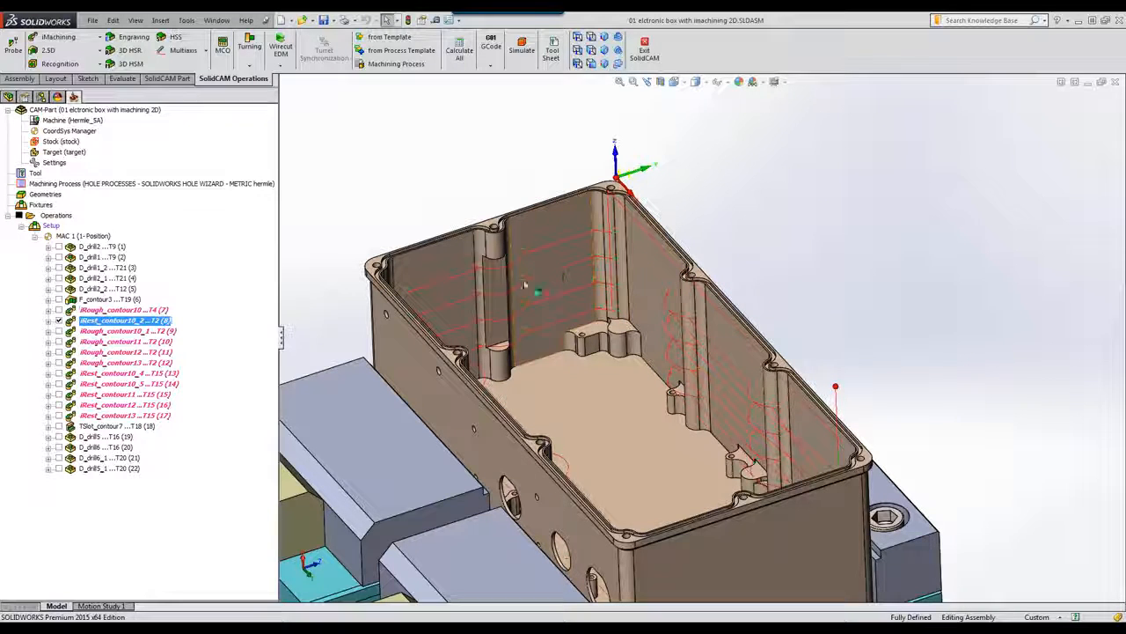
{"action": "left_click", "coordinate": [58, 320]}
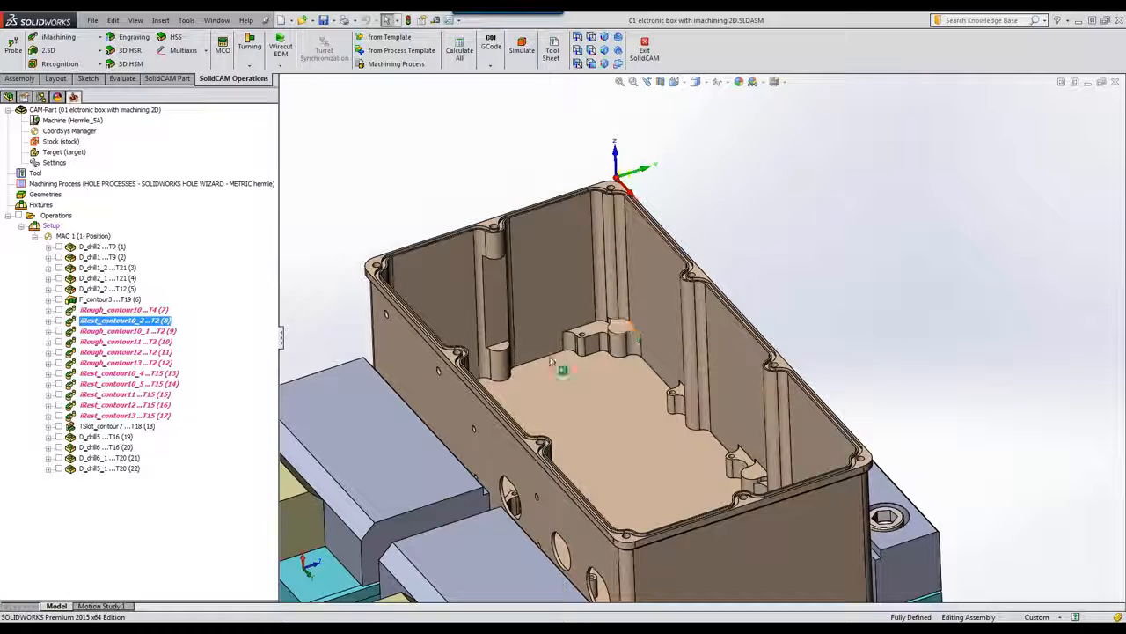
{"action": "double_click", "coordinate": [110, 332]}
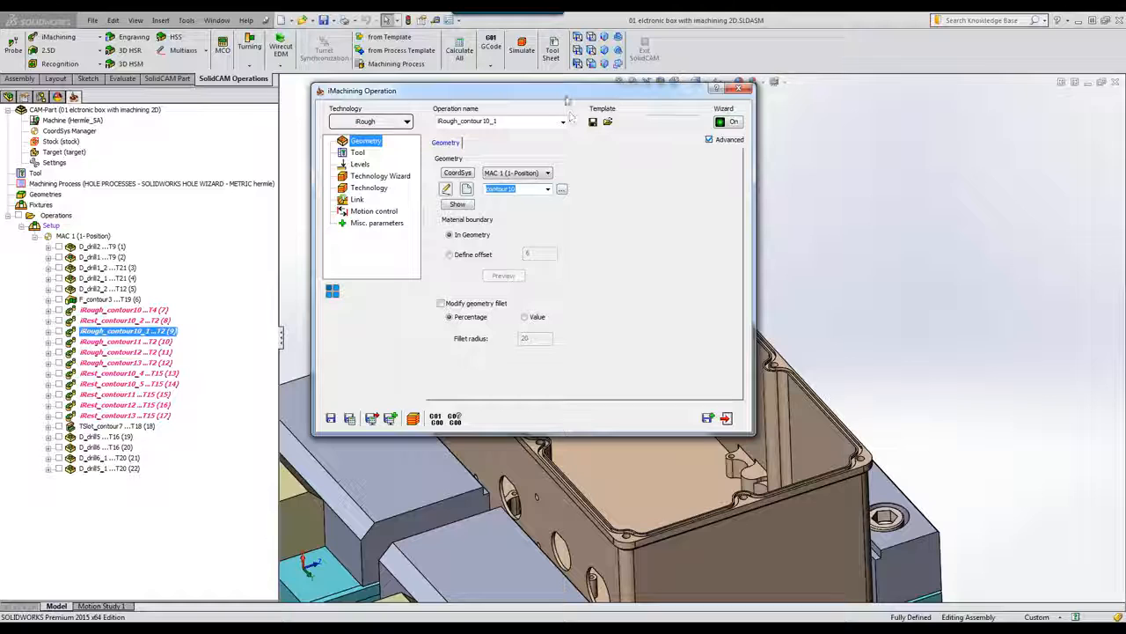
Step: Review iRough_contour10_1's tool and its contour10 geometry on the model
{"action": "left_click_drag", "start_coordinate": [561, 93], "coordinate": [355, 127]}
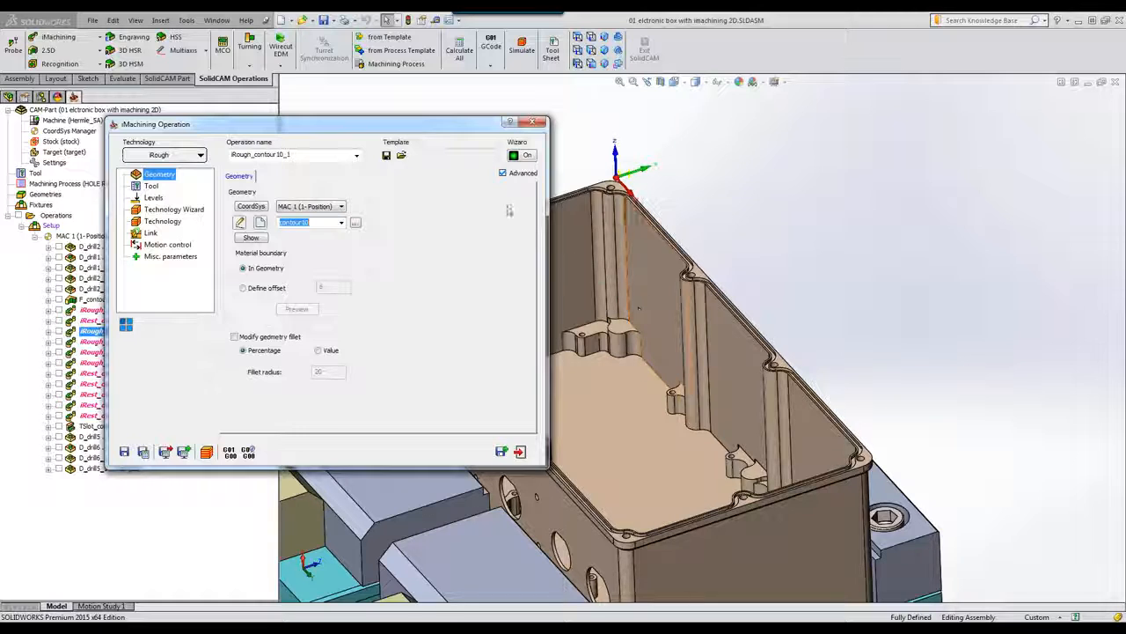
{"action": "left_click_drag", "start_coordinate": [376, 126], "coordinate": [669, 141]}
{"action": "left_click", "coordinate": [446, 201]}
{"action": "left_click", "coordinate": [454, 188]}
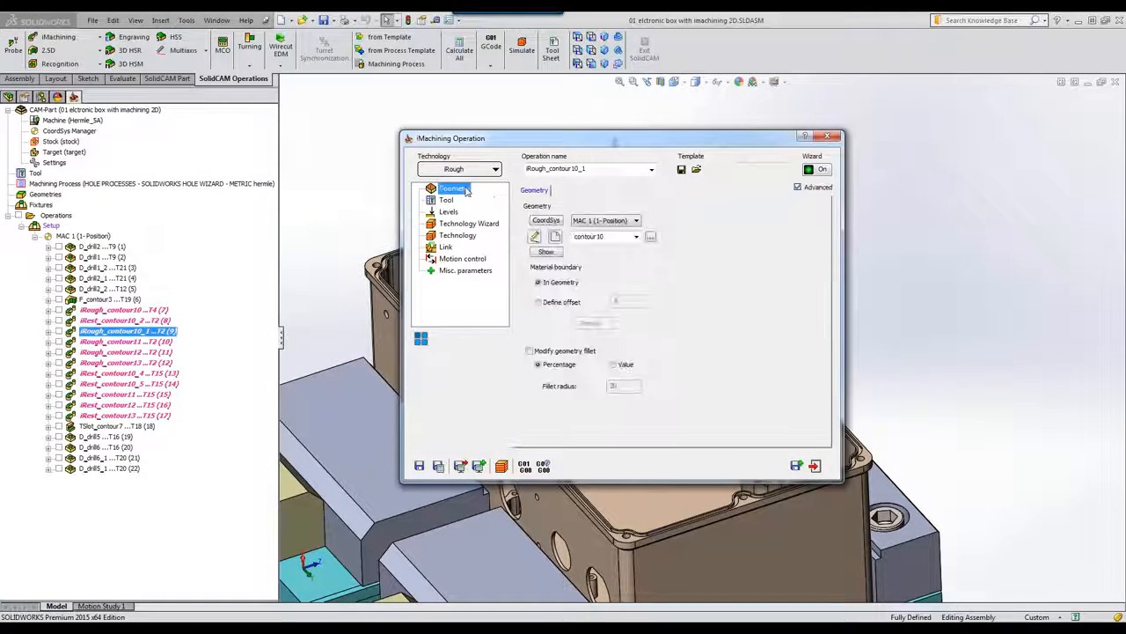
{"action": "left_click", "coordinate": [558, 252]}
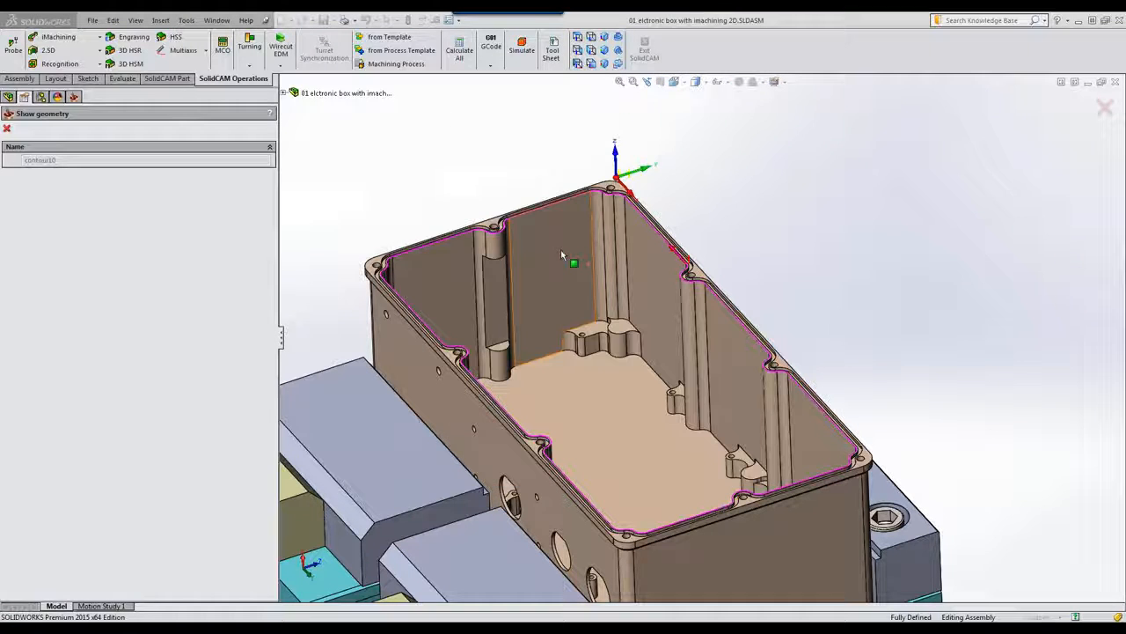
{"action": "left_click", "coordinate": [7, 129]}
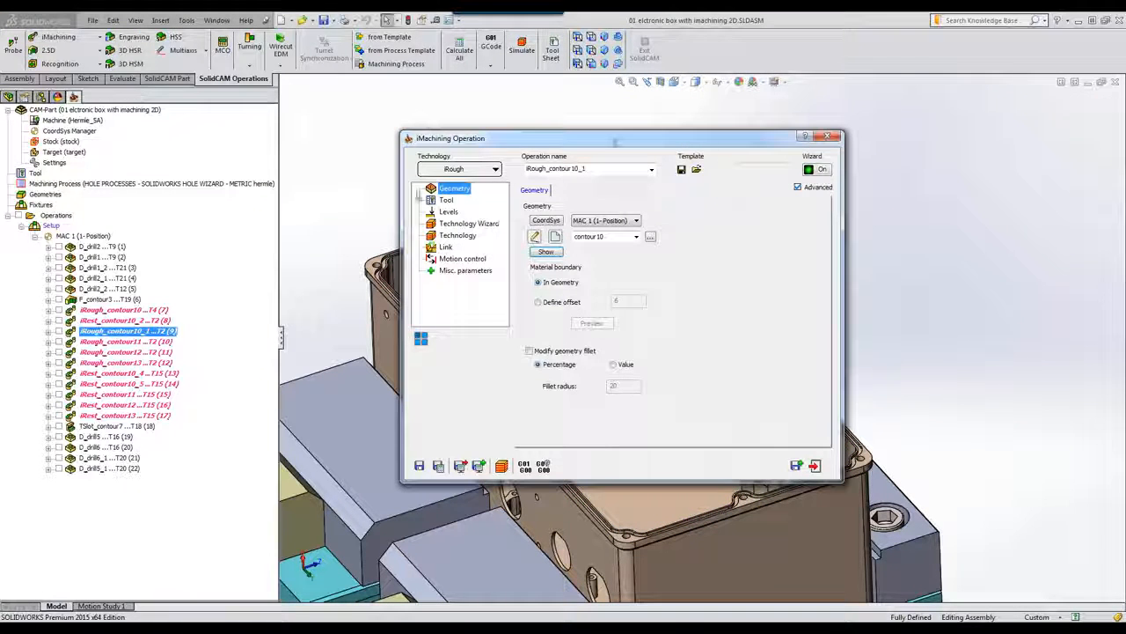
{"action": "left_click", "coordinate": [446, 201]}
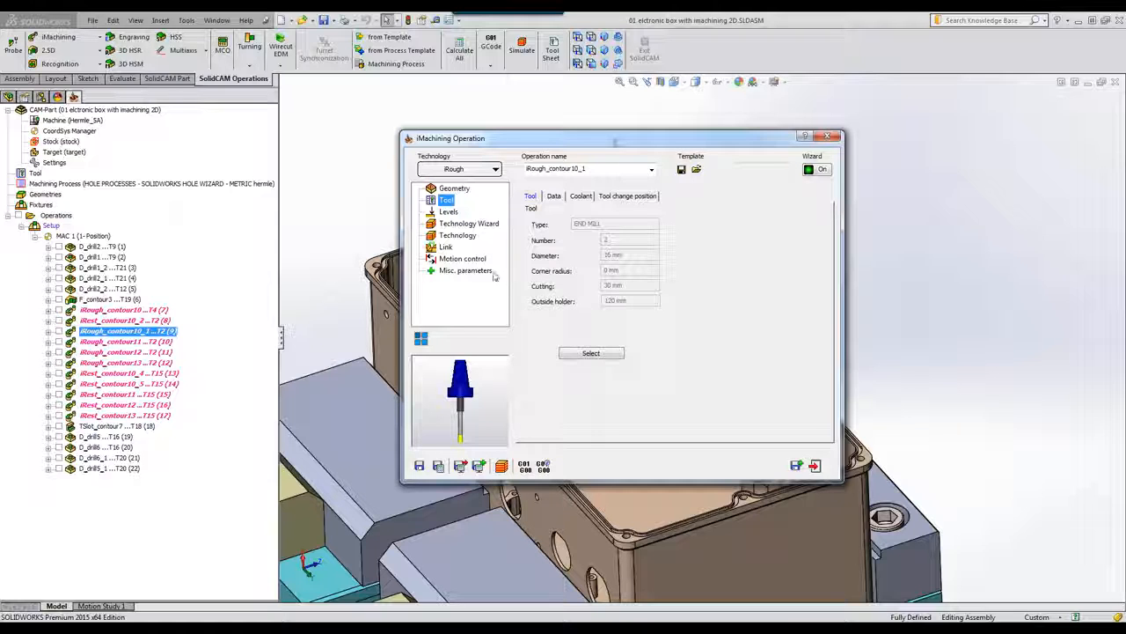
Step: Pick the boss face as the pocket depth below the -80 upper level and save
{"action": "left_click", "coordinate": [448, 212]}
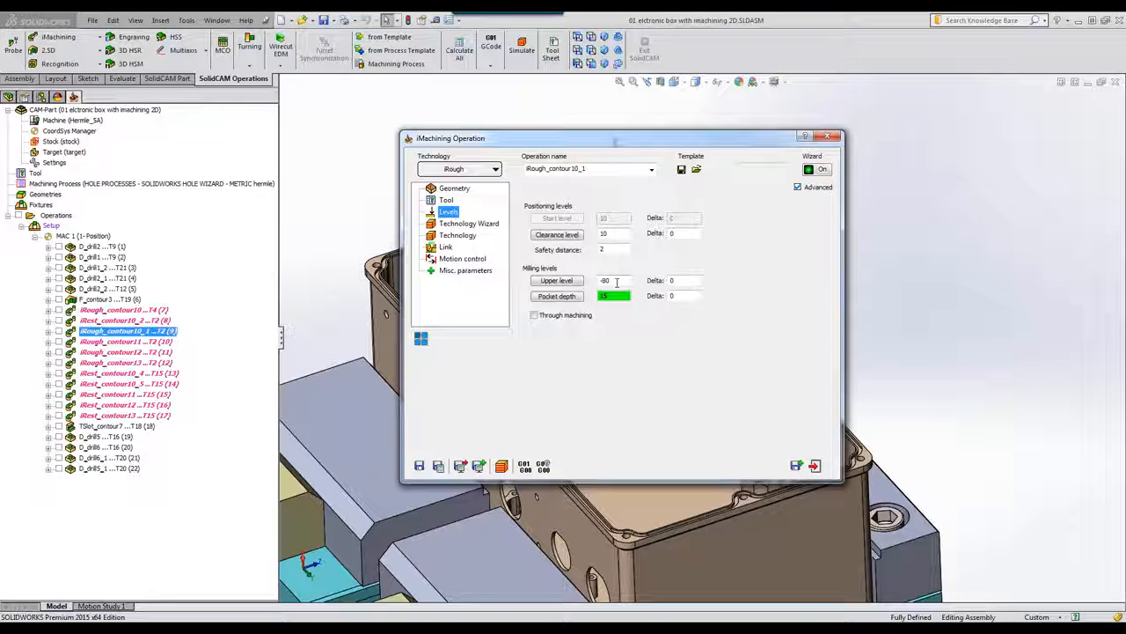
{"action": "left_click", "coordinate": [558, 296]}
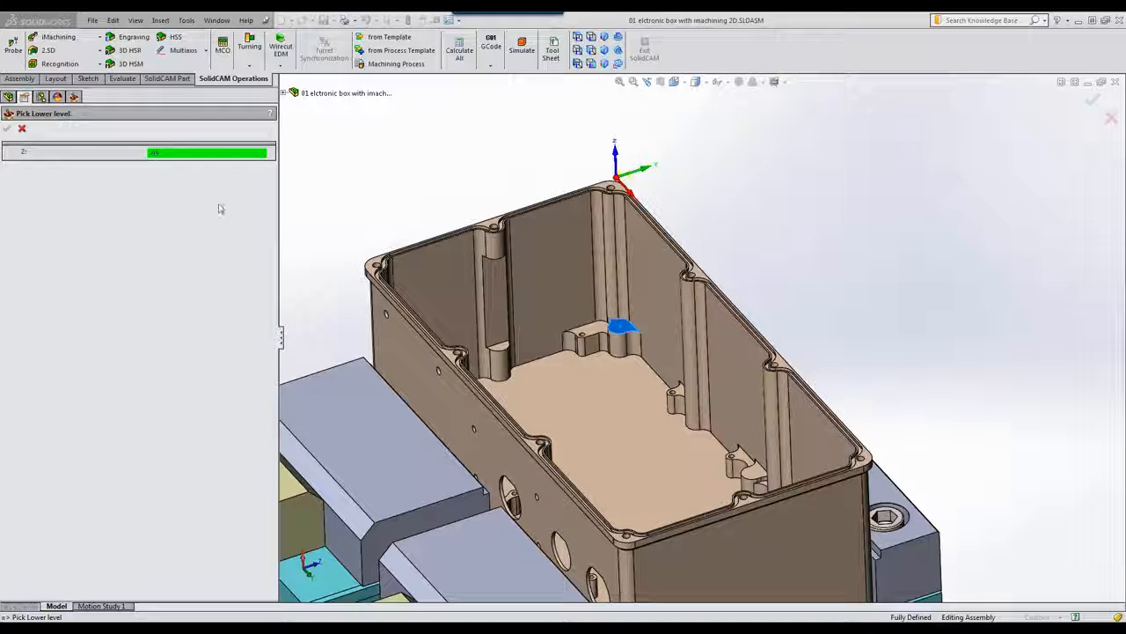
{"action": "left_click", "coordinate": [7, 128]}
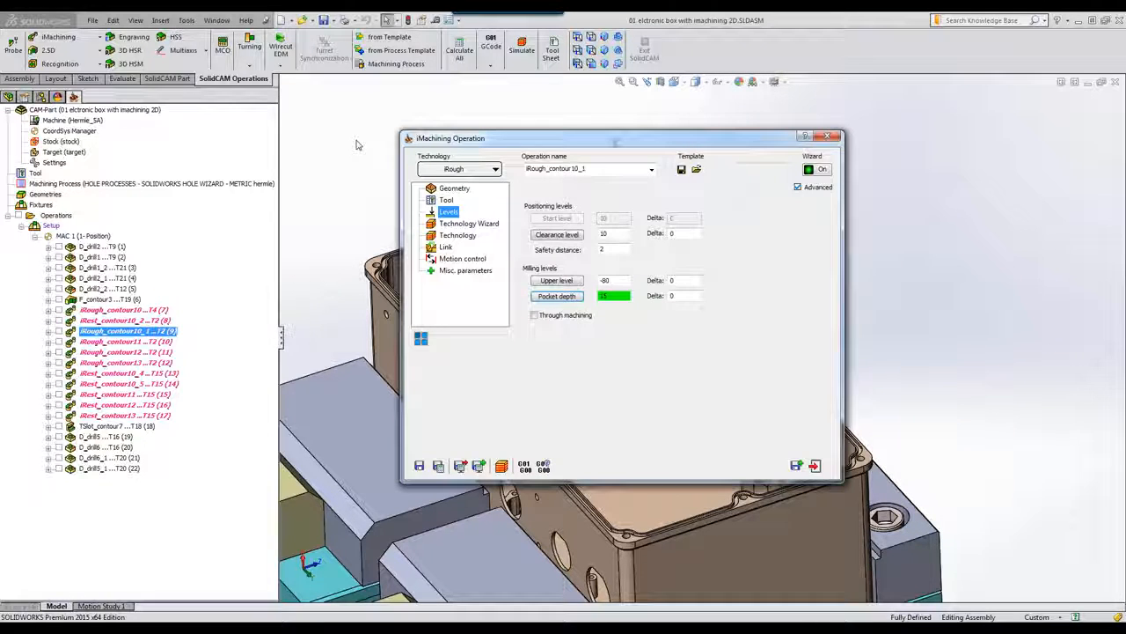
{"action": "left_click", "coordinate": [815, 464]}
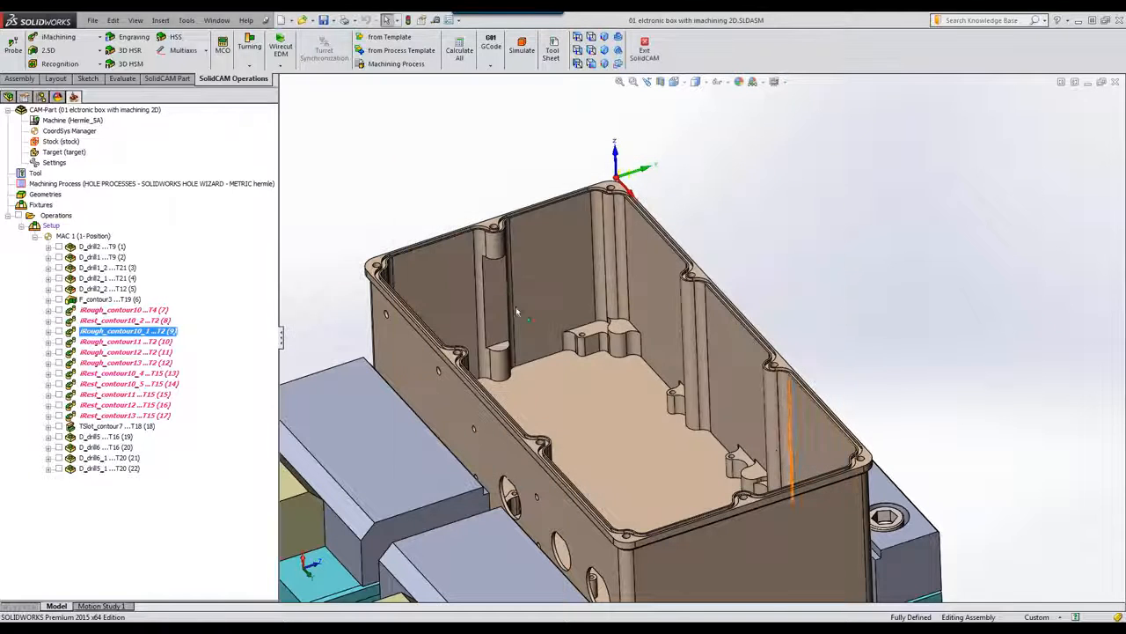
{"action": "left_click", "coordinate": [521, 51]}
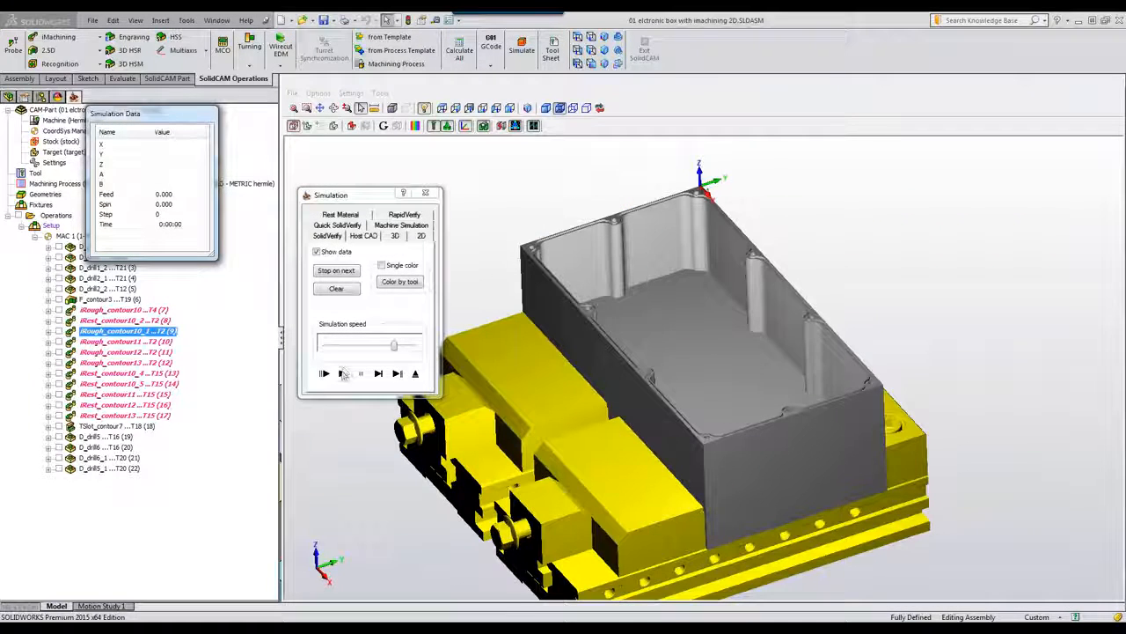
Step: Play the SolidVerify simulation of iRough_contour10_1, adjusting the playback speed
{"action": "left_click", "coordinate": [362, 347]}
{"action": "left_click", "coordinate": [362, 348]}
{"action": "left_click", "coordinate": [343, 373]}
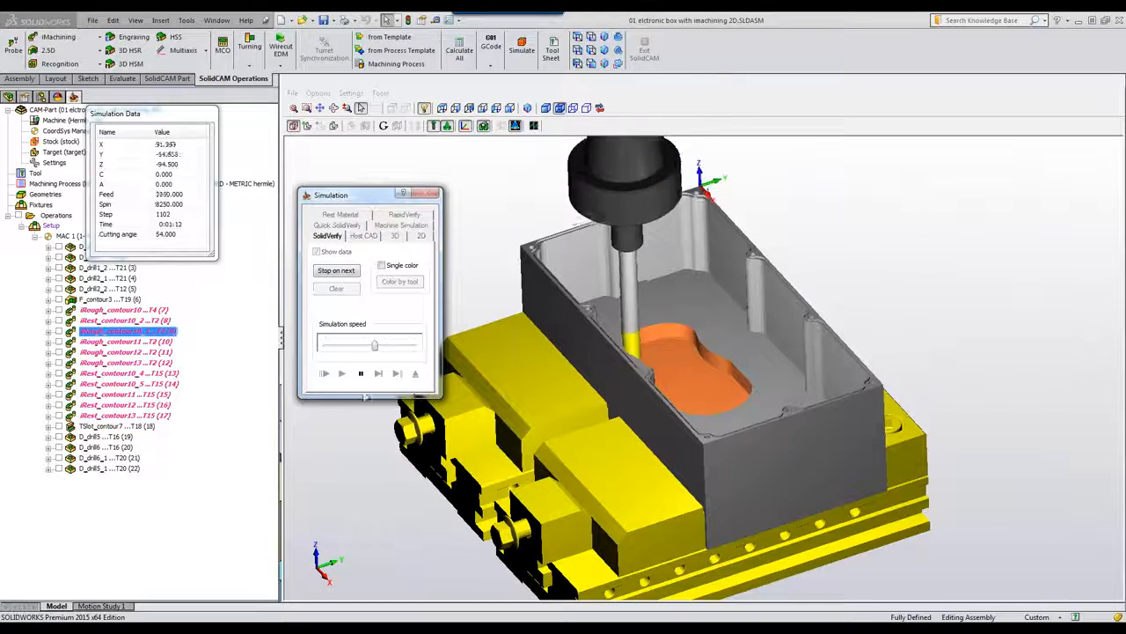
{"action": "left_click_drag", "start_coordinate": [374, 346], "coordinate": [404, 349]}
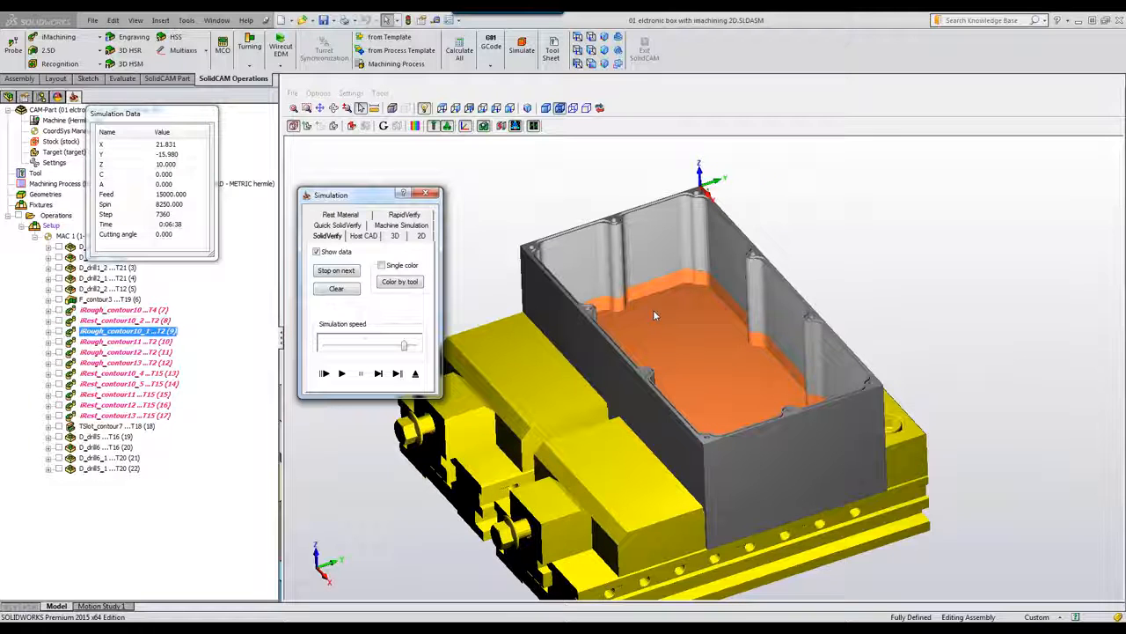
Step: Open iRough_contour11, preview contour11, check its -95 upper level and 4 pocket depth, and save
{"action": "left_click", "coordinate": [417, 376]}
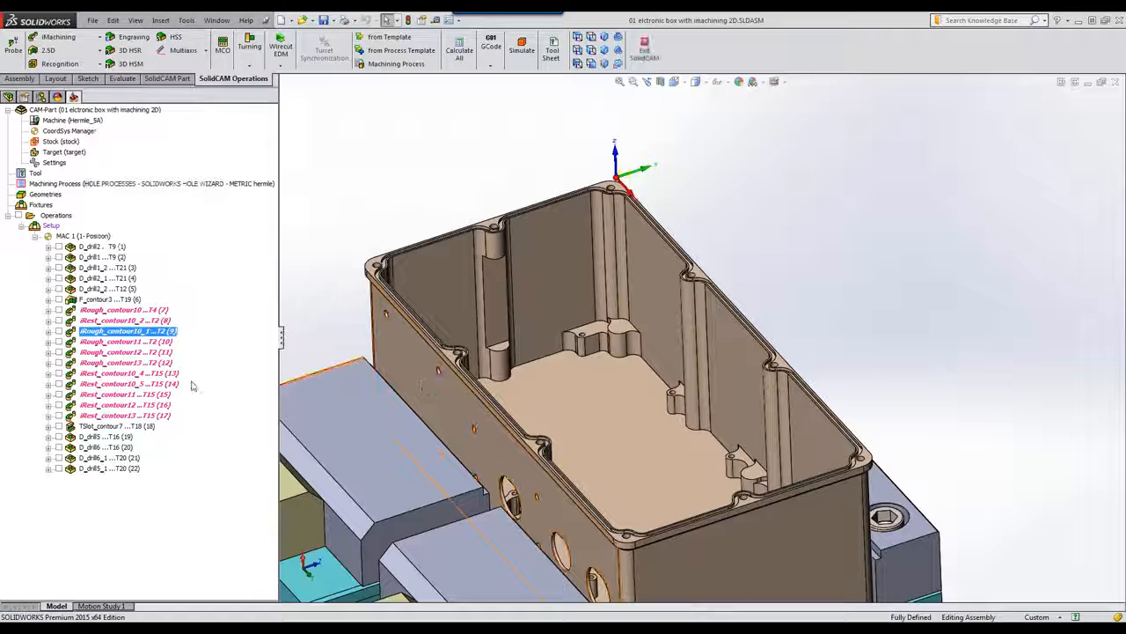
{"action": "left_click", "coordinate": [131, 344]}
{"action": "double_click", "coordinate": [130, 342]}
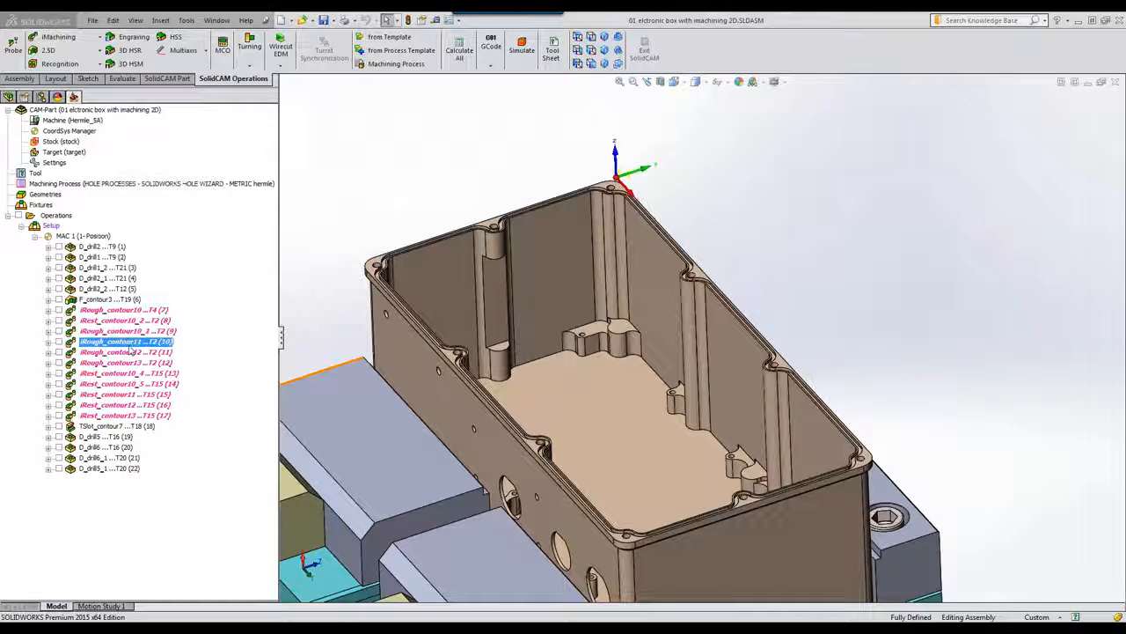
{"action": "left_click", "coordinate": [546, 252]}
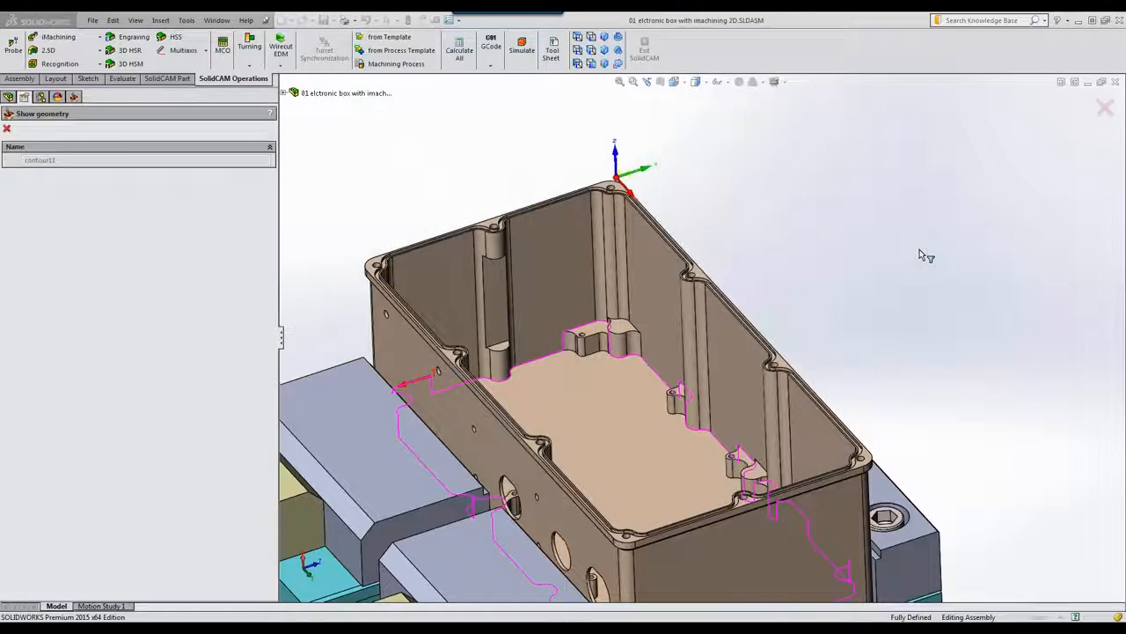
{"action": "middle_click_drag", "start_coordinate": [920, 250], "coordinate": [589, 277]}
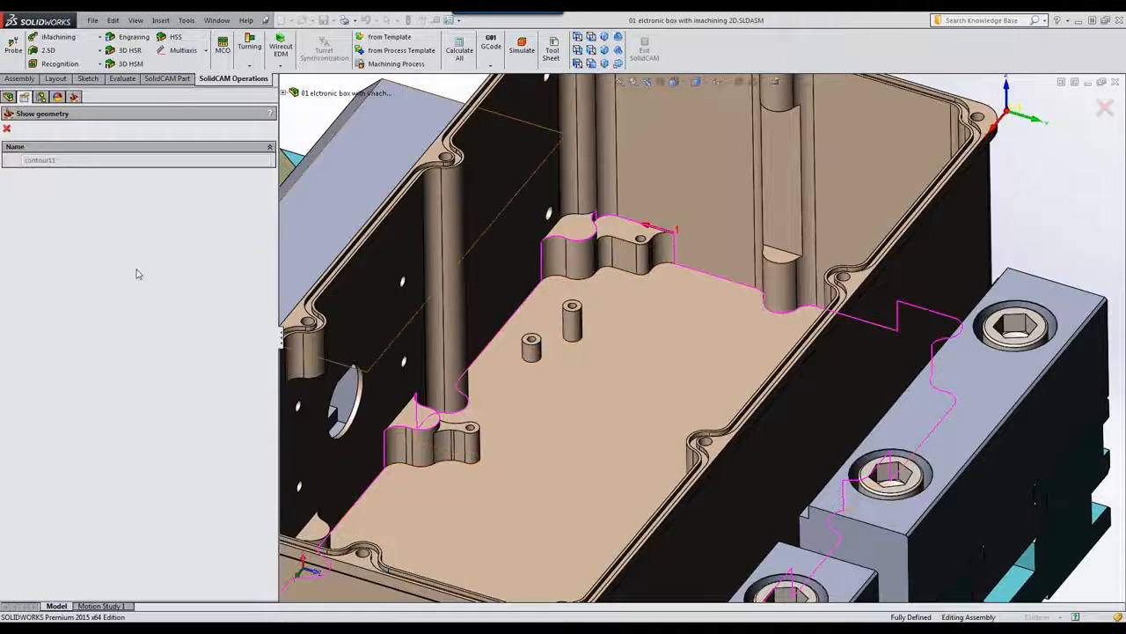
{"action": "left_click", "coordinate": [8, 130]}
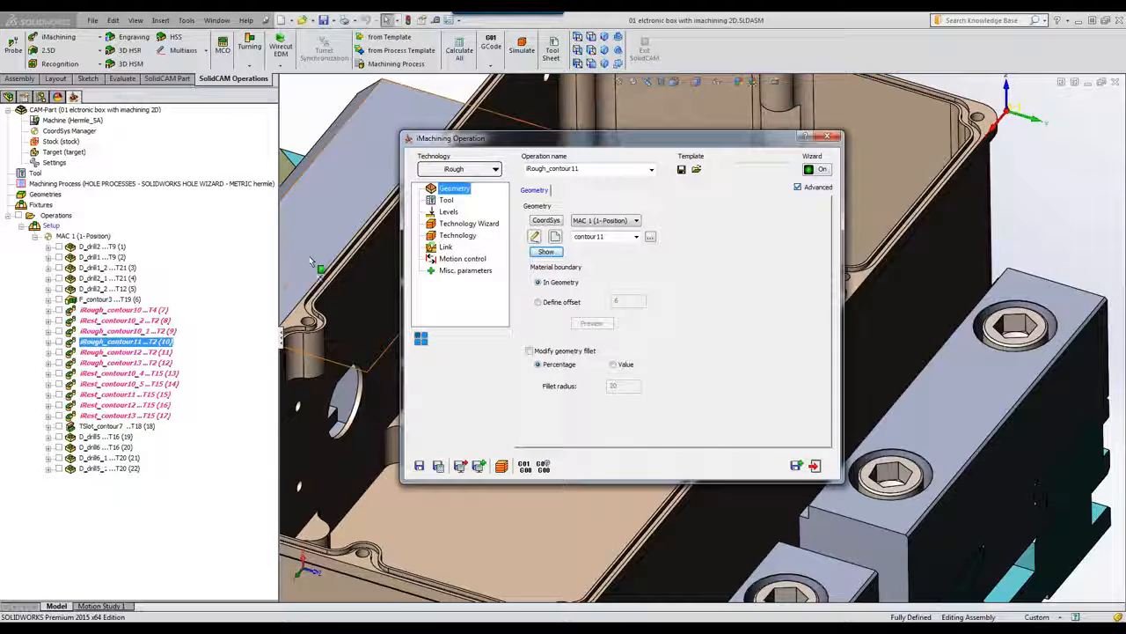
{"action": "left_click", "coordinate": [448, 212]}
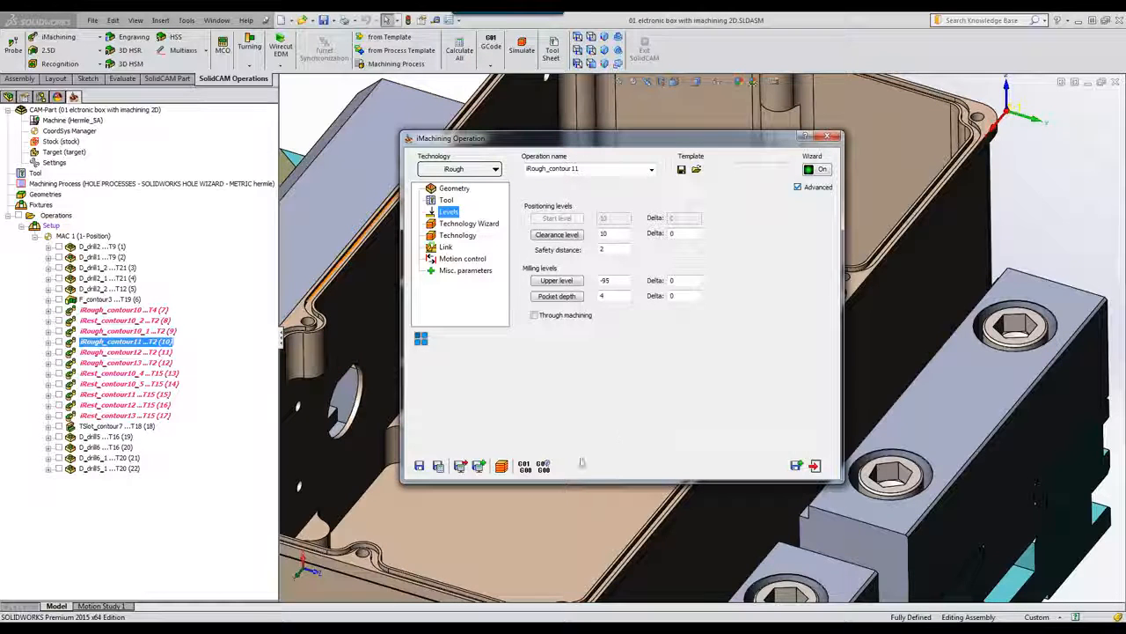
{"action": "left_click", "coordinate": [818, 468]}
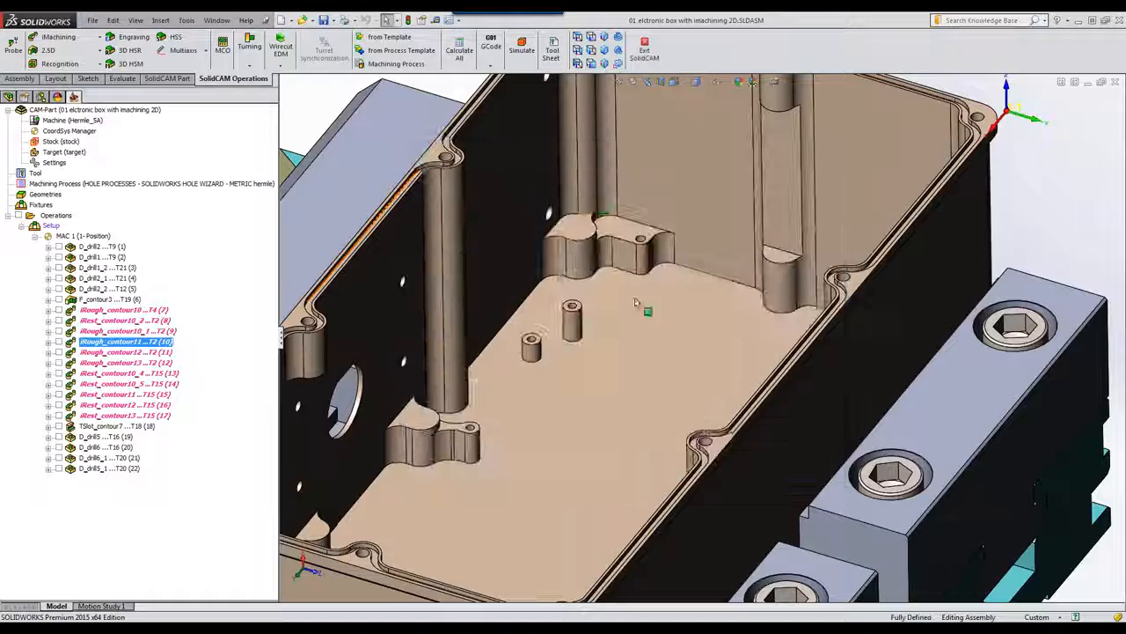
{"action": "left_click", "coordinate": [520, 44]}
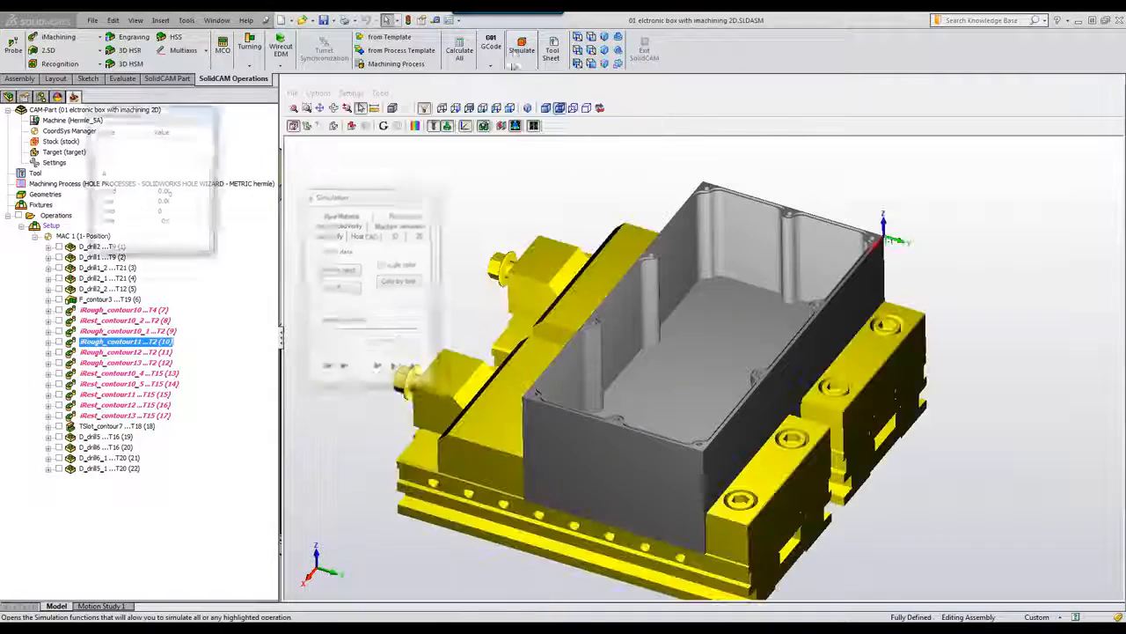
{"action": "left_click", "coordinate": [342, 373]}
{"action": "middle_click_drag", "start_coordinate": [981, 289], "coordinate": [989, 282]}
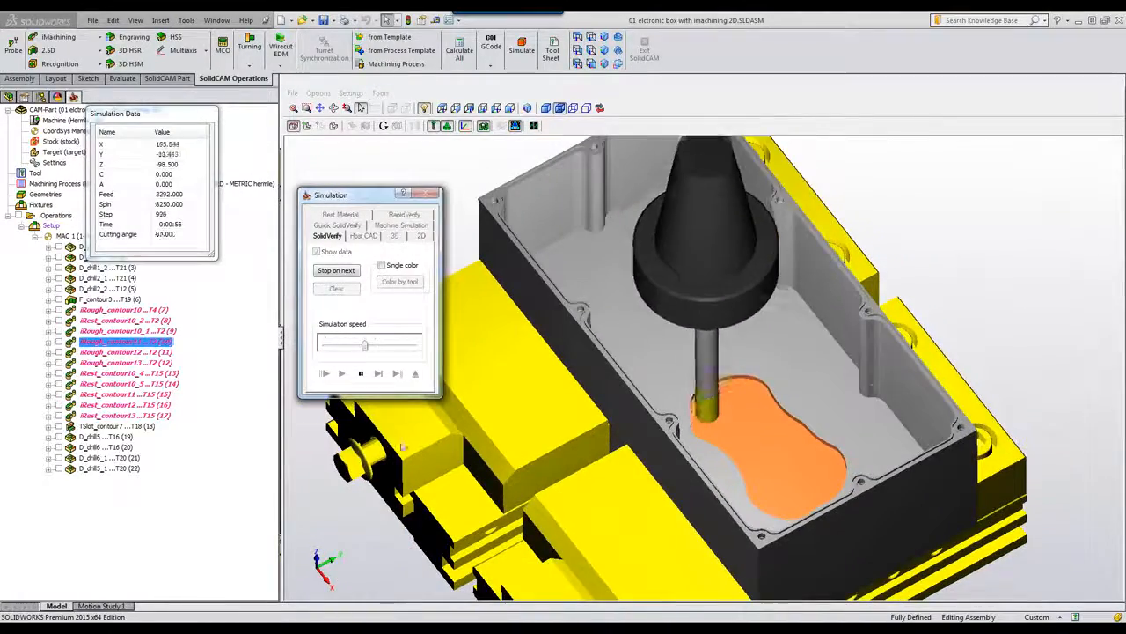
{"action": "left_click_drag", "start_coordinate": [368, 348], "coordinate": [387, 348]}
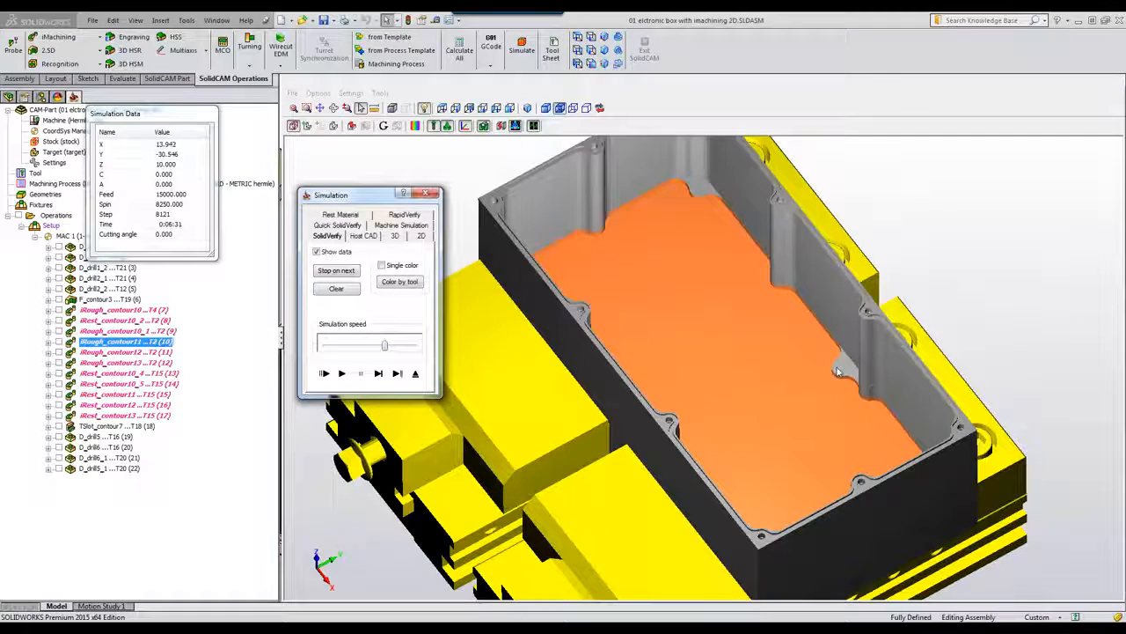
{"action": "middle_click_drag", "start_coordinate": [830, 384], "coordinate": [728, 359]}
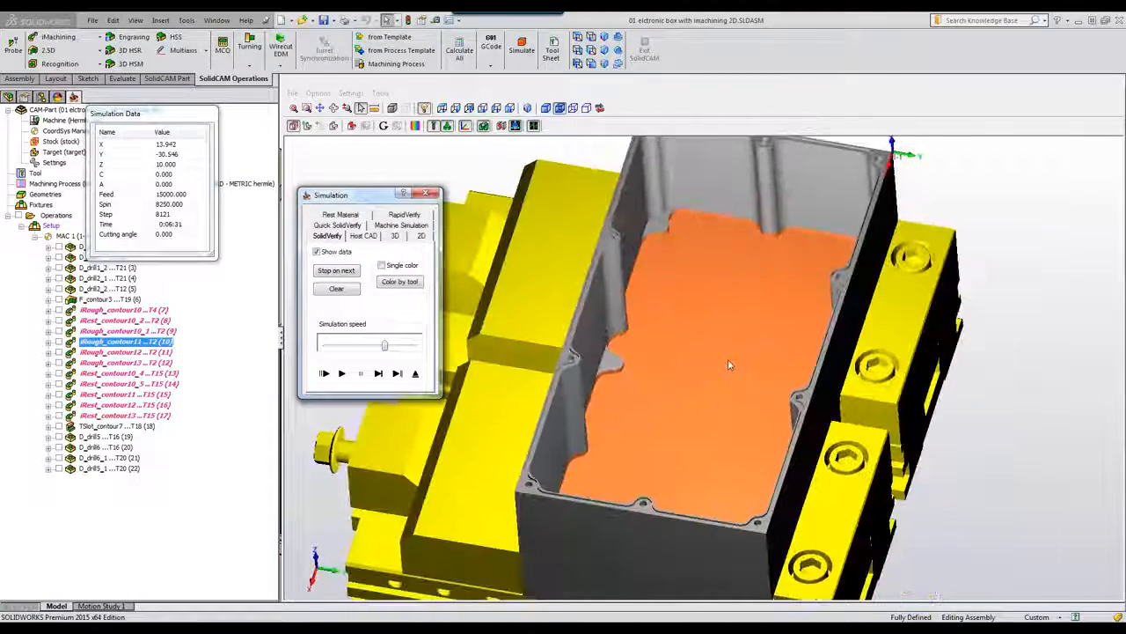
{"action": "left_click", "coordinate": [416, 373]}
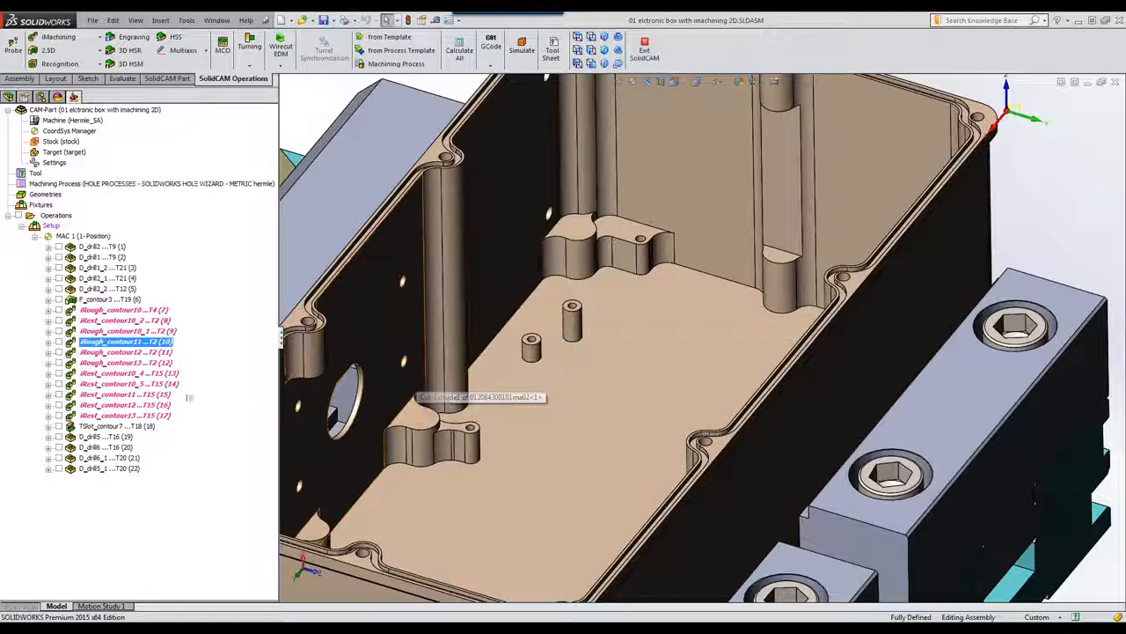
Step: Check iRough_contour12's contour12 geometry and depth levels, then close it and start simulation
{"action": "left_click", "coordinate": [139, 353]}
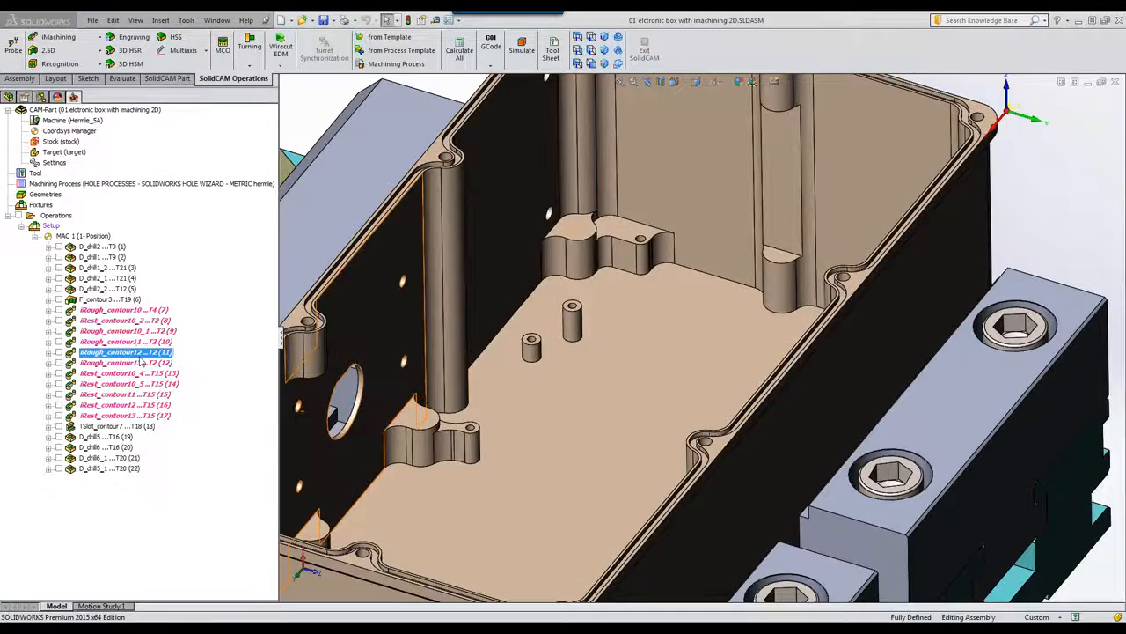
{"action": "double_click", "coordinate": [139, 354]}
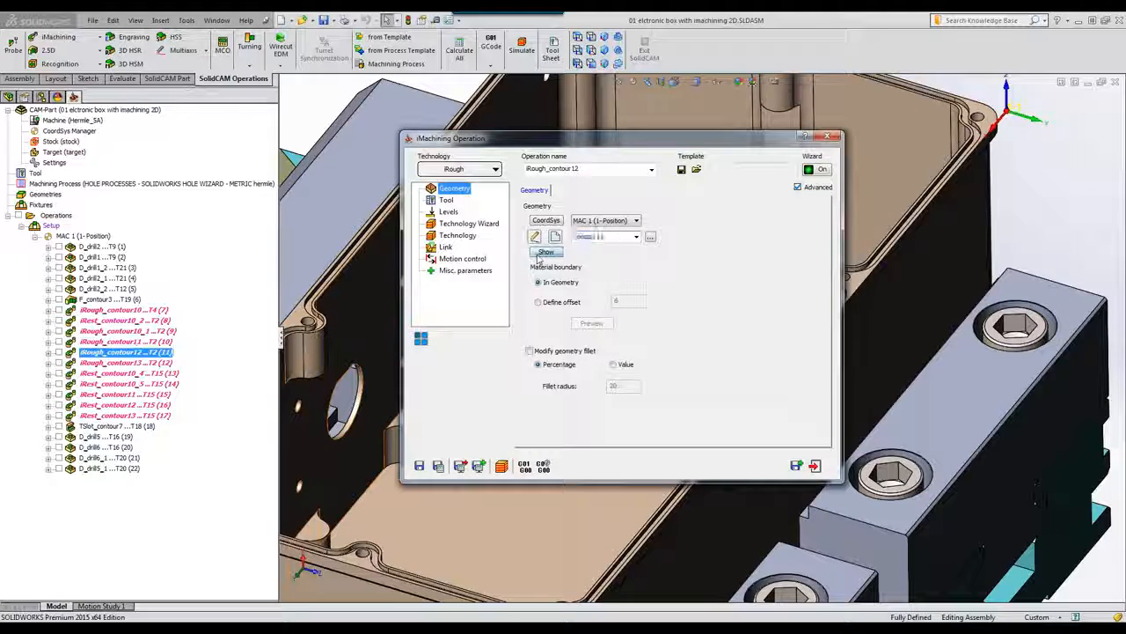
{"action": "left_click", "coordinate": [545, 253]}
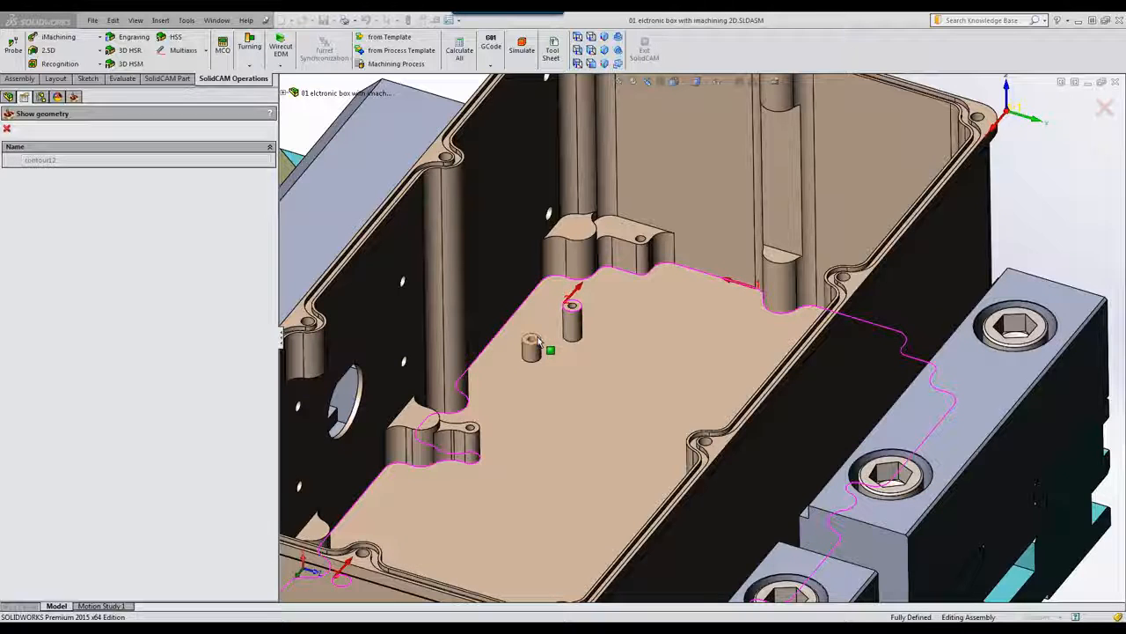
{"action": "left_click", "coordinate": [7, 130]}
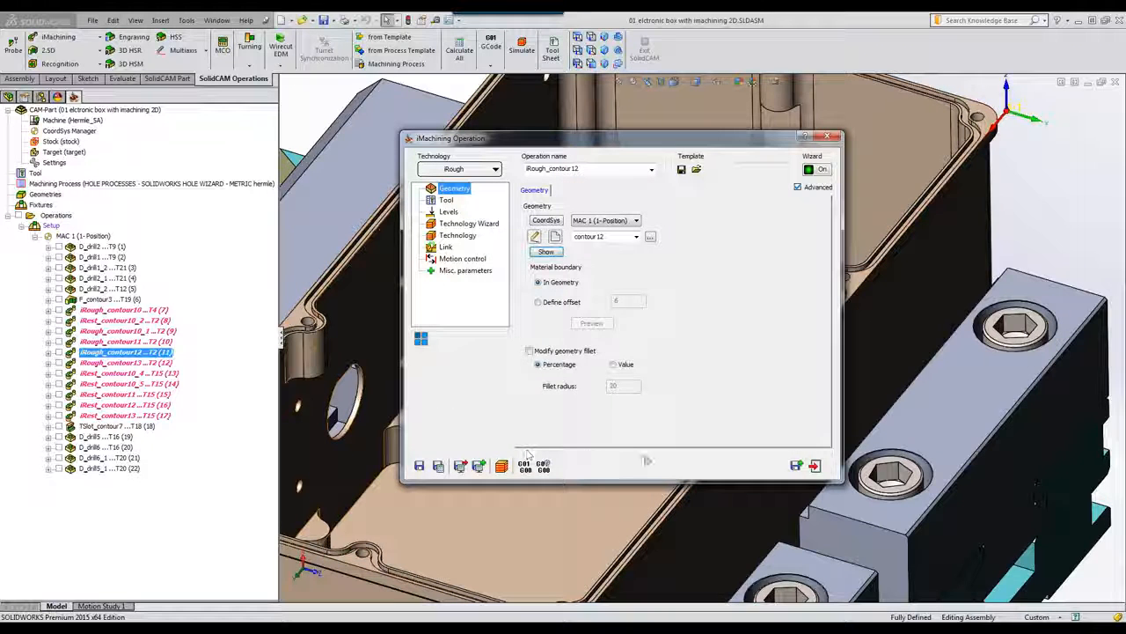
{"action": "left_click", "coordinate": [448, 213]}
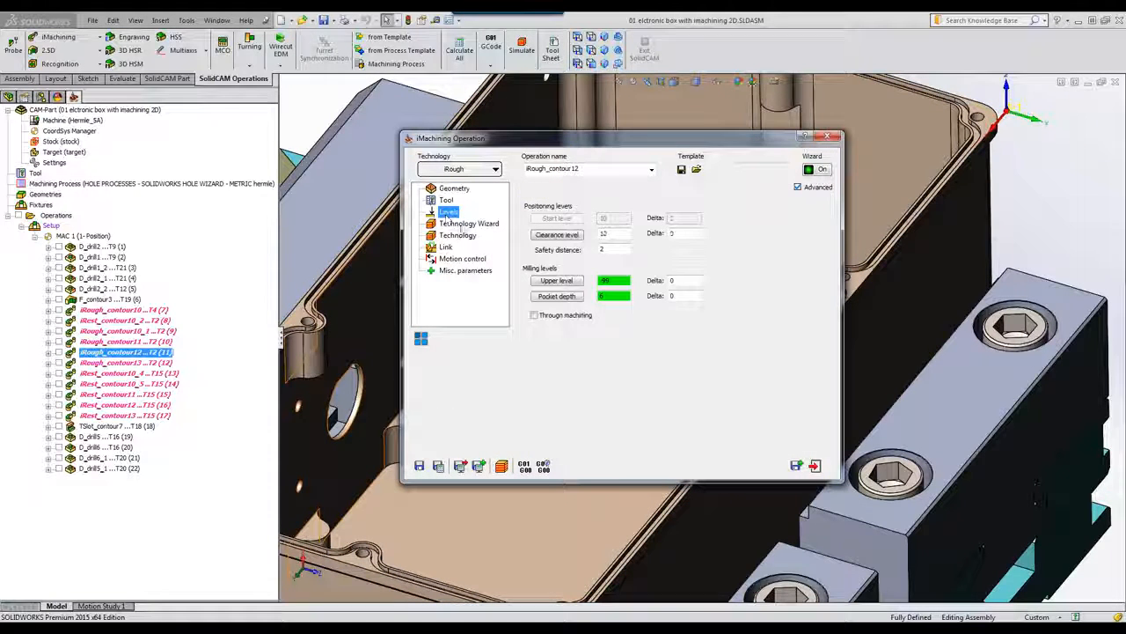
{"action": "left_click", "coordinate": [816, 466]}
{"action": "left_click", "coordinate": [521, 46]}
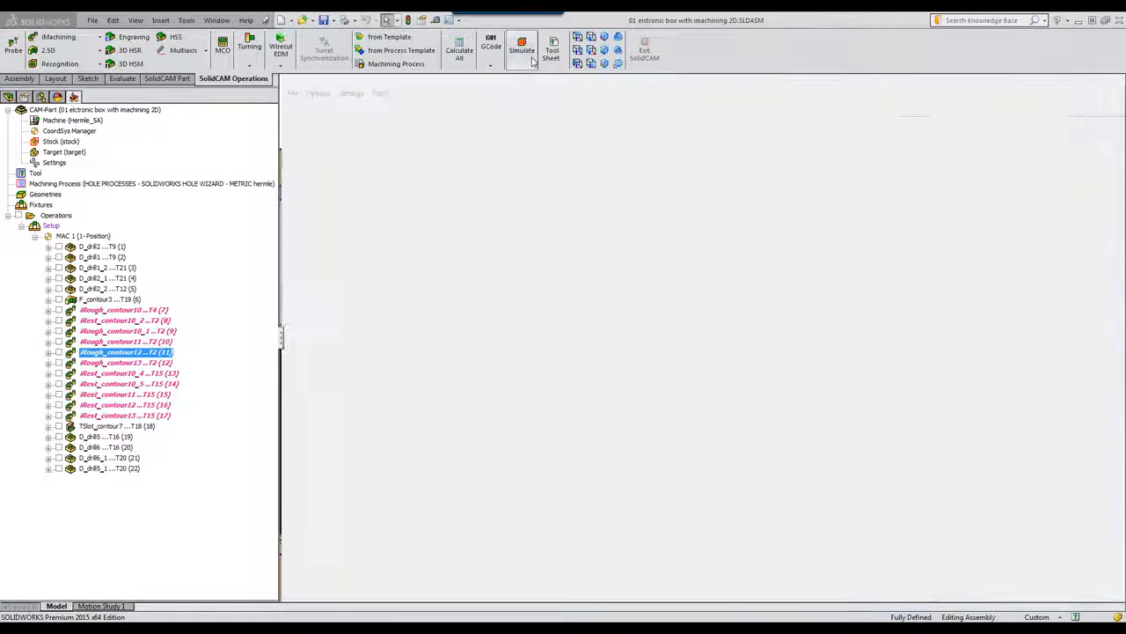
Step: Run the iRough_contour12 simulation at maximum speed, then exit the simulation
{"action": "left_click_drag", "start_coordinate": [384, 345], "coordinate": [413, 345]}
{"action": "left_click", "coordinate": [342, 373]}
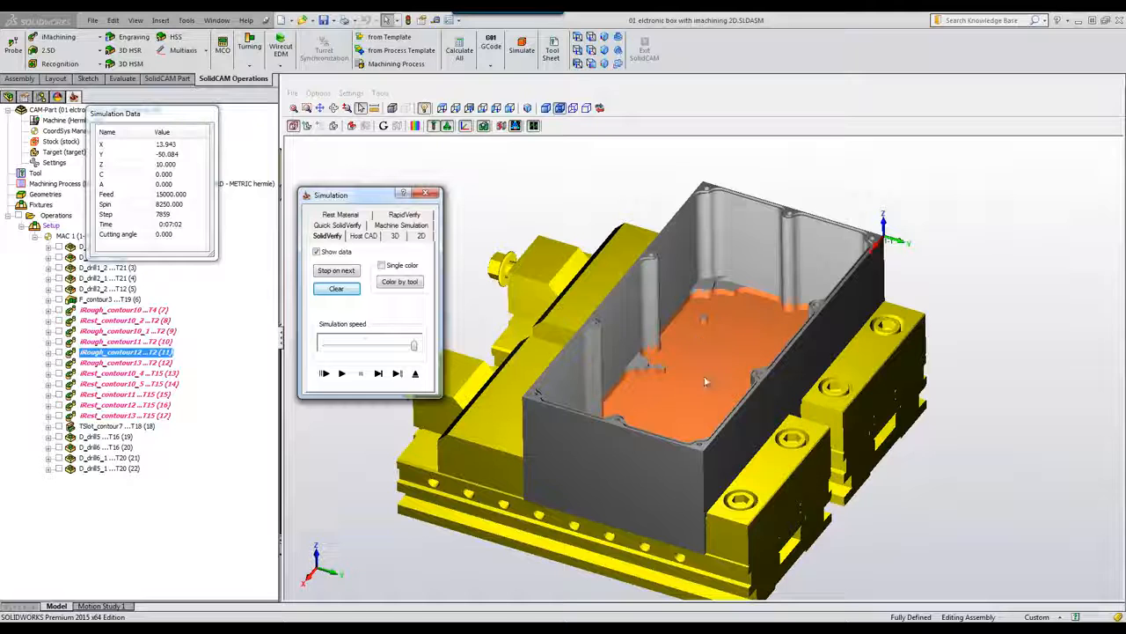
{"action": "left_click", "coordinate": [416, 374]}
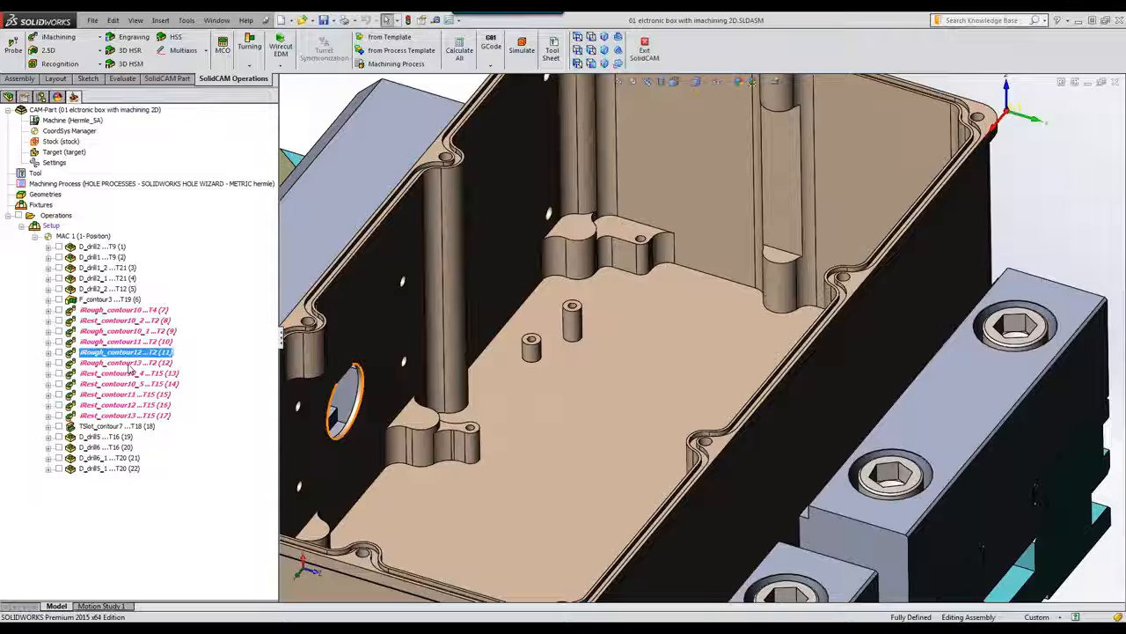
Step: Preview contour13, pick the pocket floor as iRough_contour13's pocket depth, save, and simulate
{"action": "double_click", "coordinate": [130, 363]}
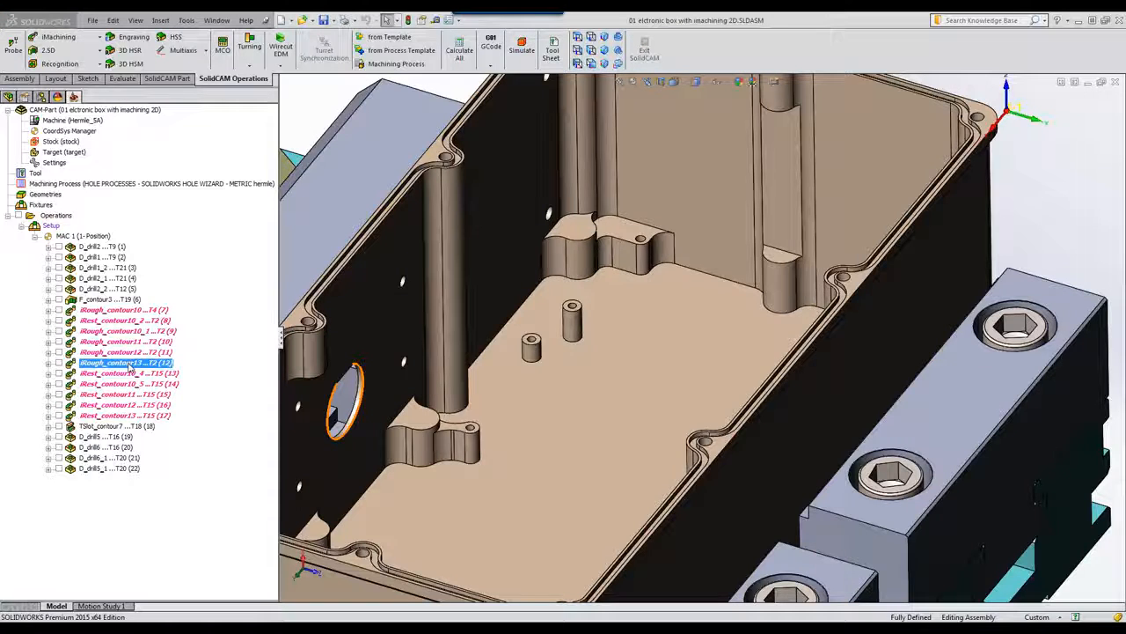
{"action": "left_click", "coordinate": [546, 252]}
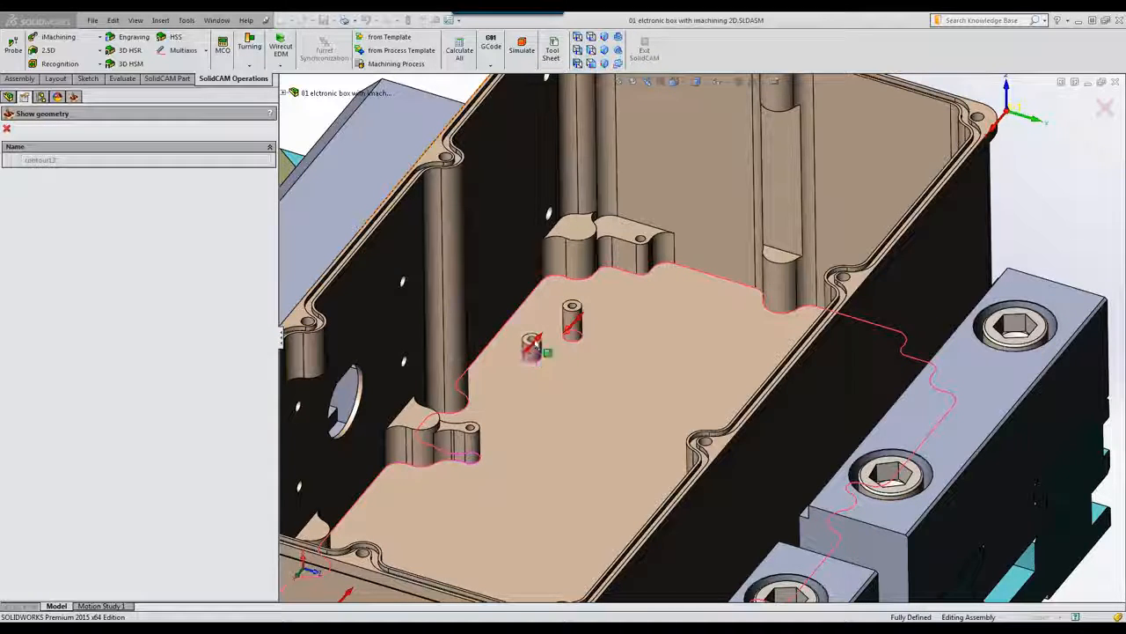
{"action": "left_click", "coordinate": [7, 129]}
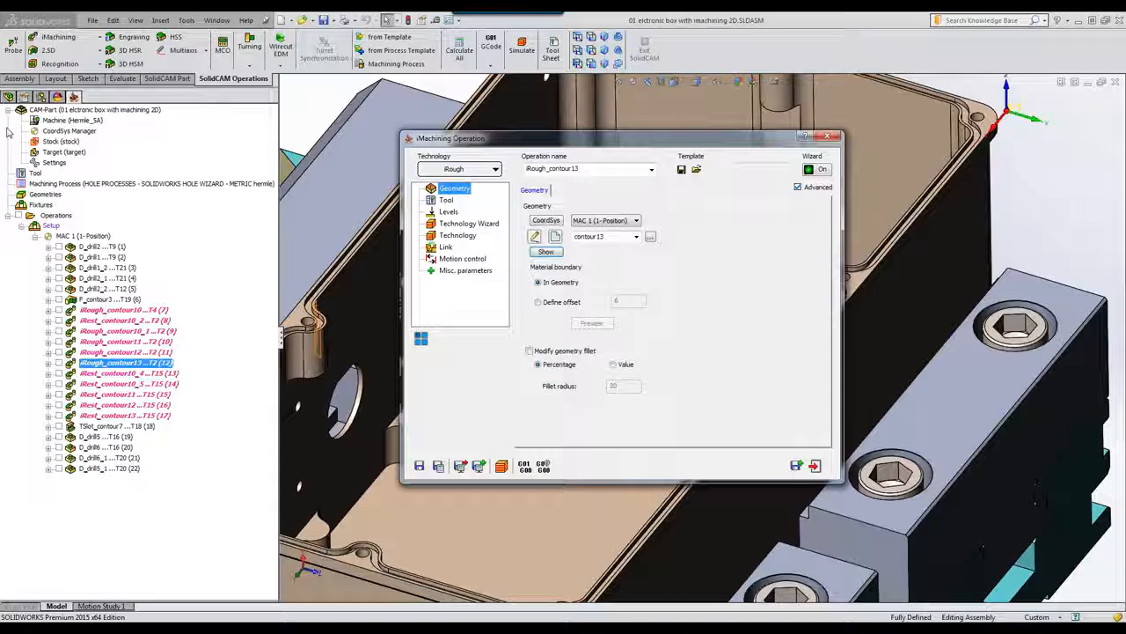
{"action": "left_click", "coordinate": [448, 212]}
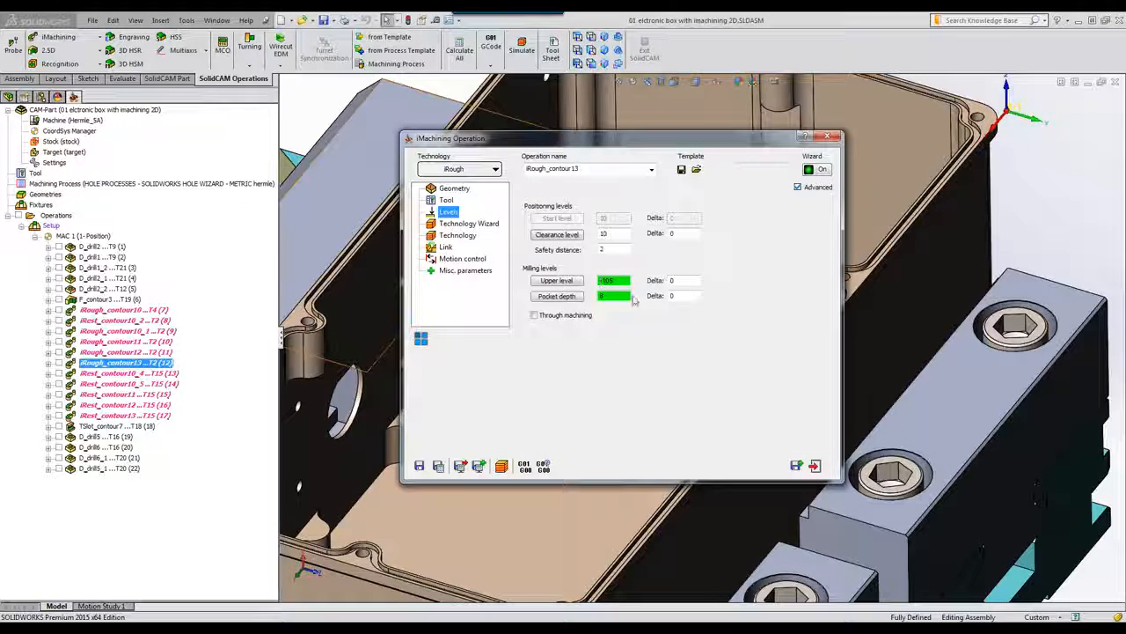
{"action": "left_click", "coordinate": [551, 299]}
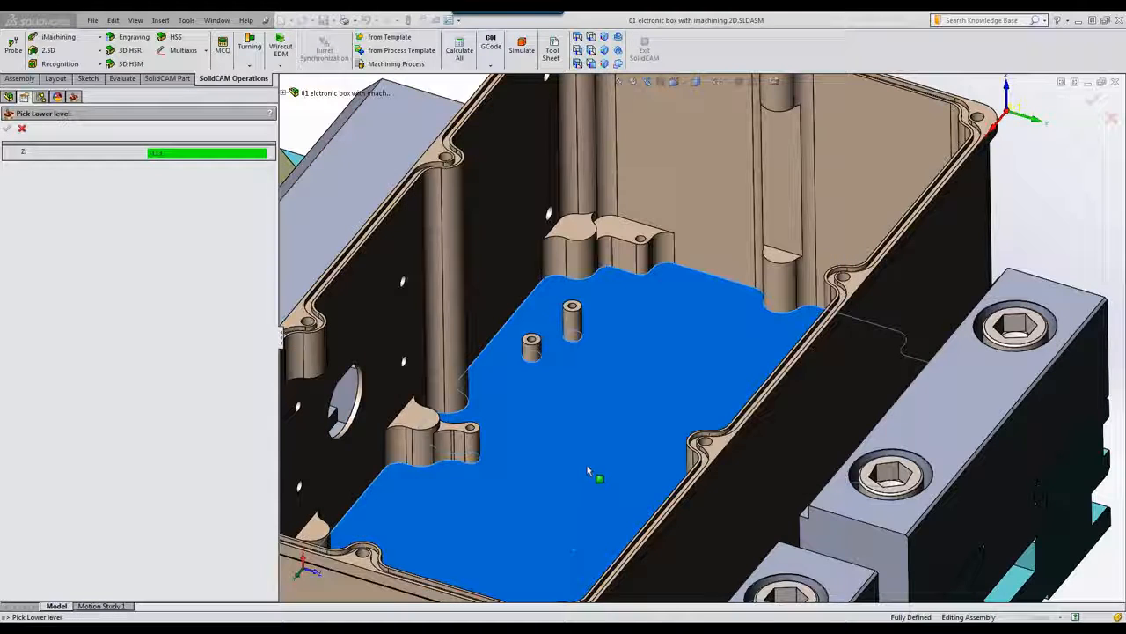
{"action": "left_click", "coordinate": [7, 127]}
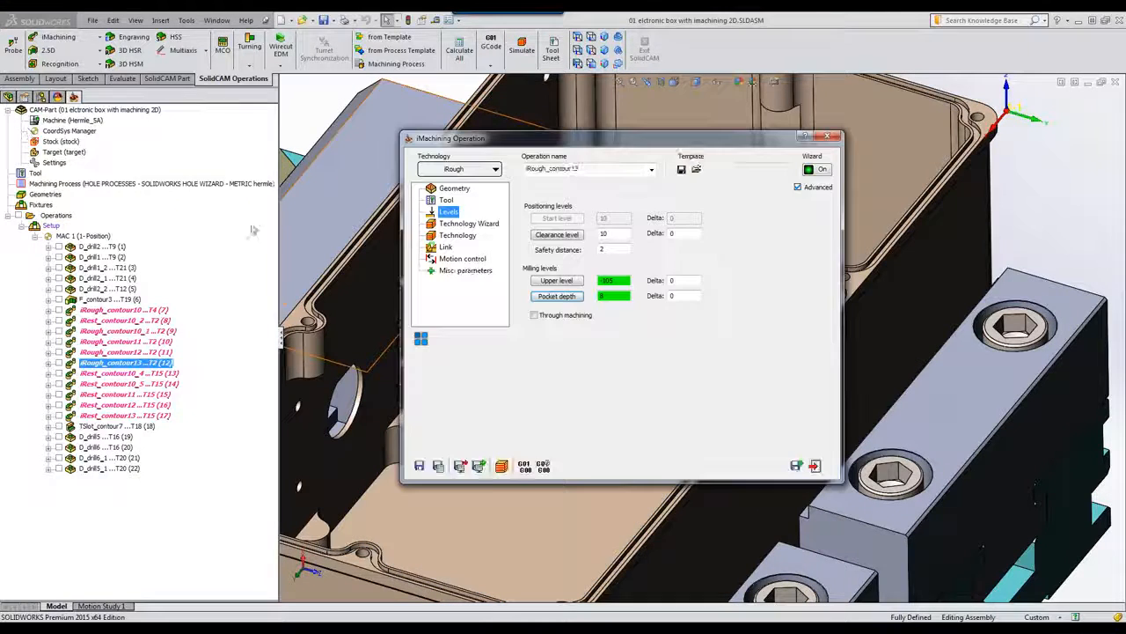
{"action": "left_click", "coordinate": [813, 467]}
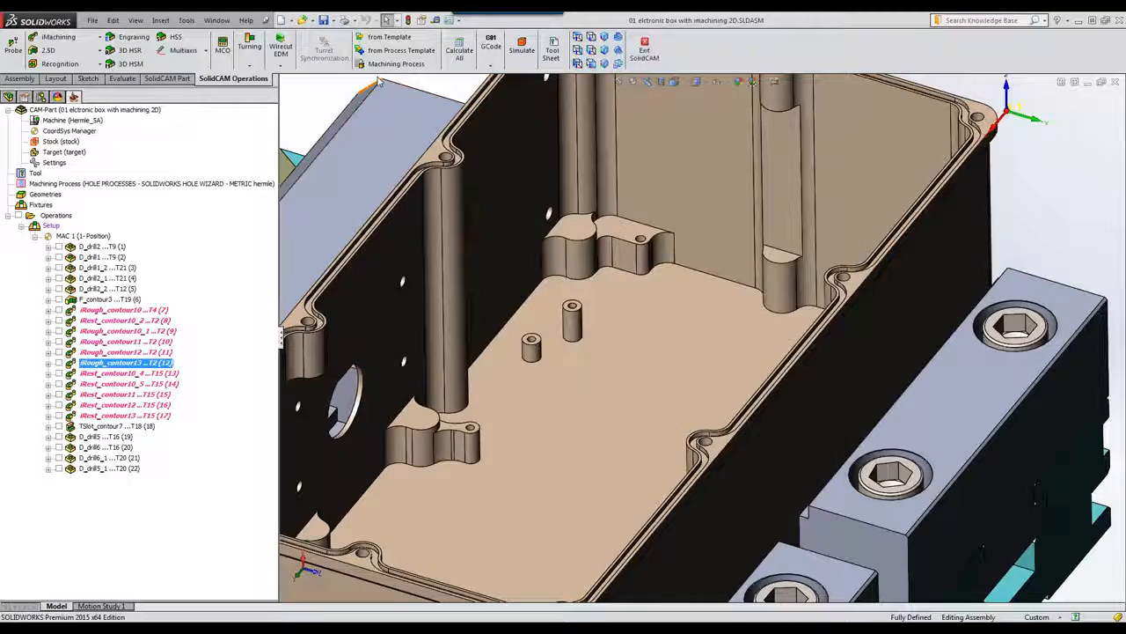
{"action": "left_click", "coordinate": [524, 44]}
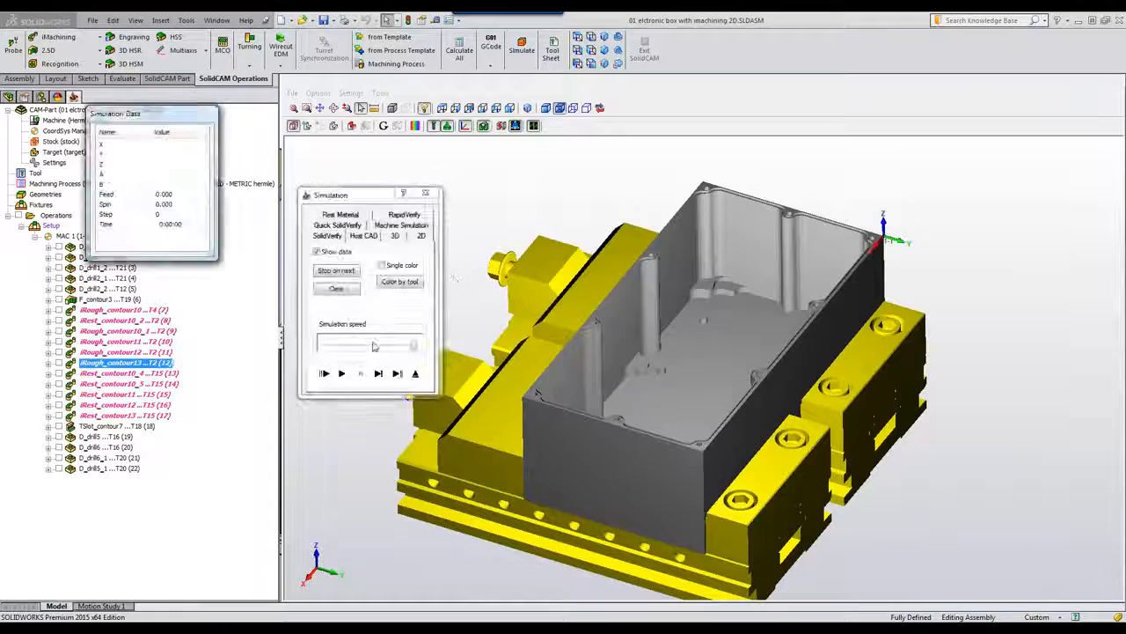
Step: Play the iRough_contour13 simulation, zooming into the roughed pocket floor, then exit it
{"action": "left_click", "coordinate": [343, 373]}
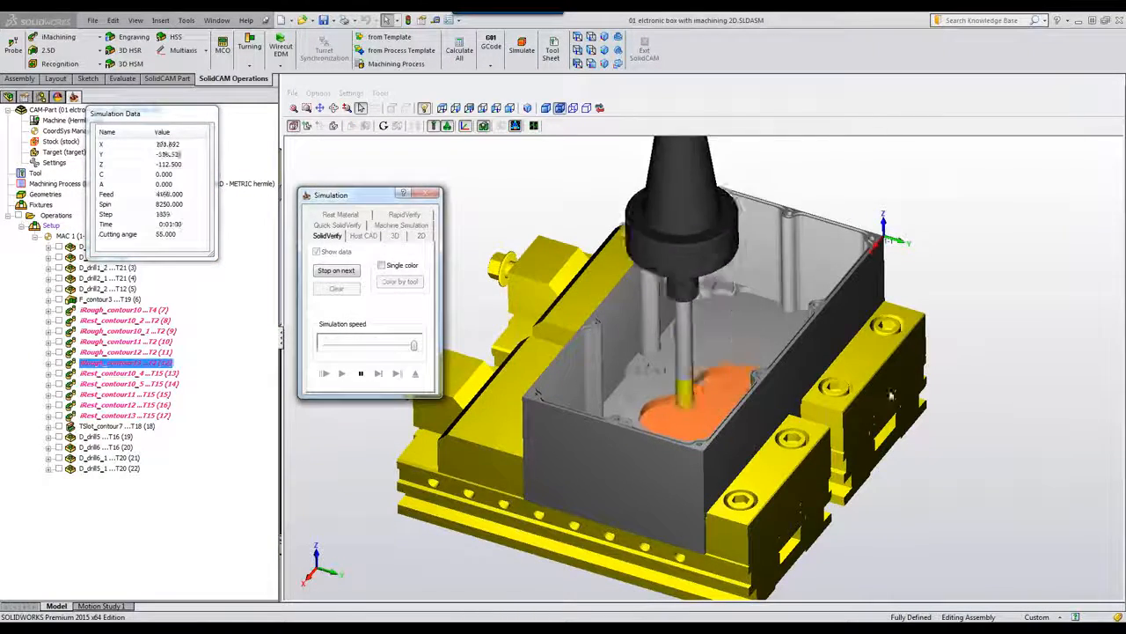
{"action": "middle_click_drag", "start_coordinate": [745, 429], "coordinate": [745, 434]}
{"action": "scroll", "coordinate": [746, 431], "scroll_direction": "up", "scroll_amount": 3}
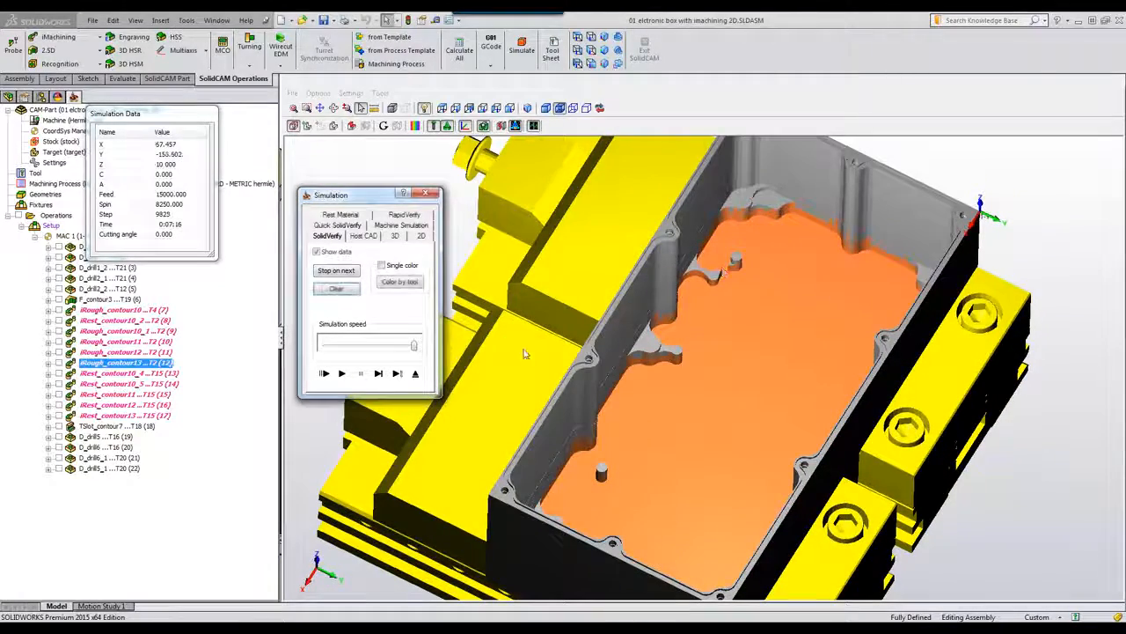
{"action": "left_click", "coordinate": [419, 374]}
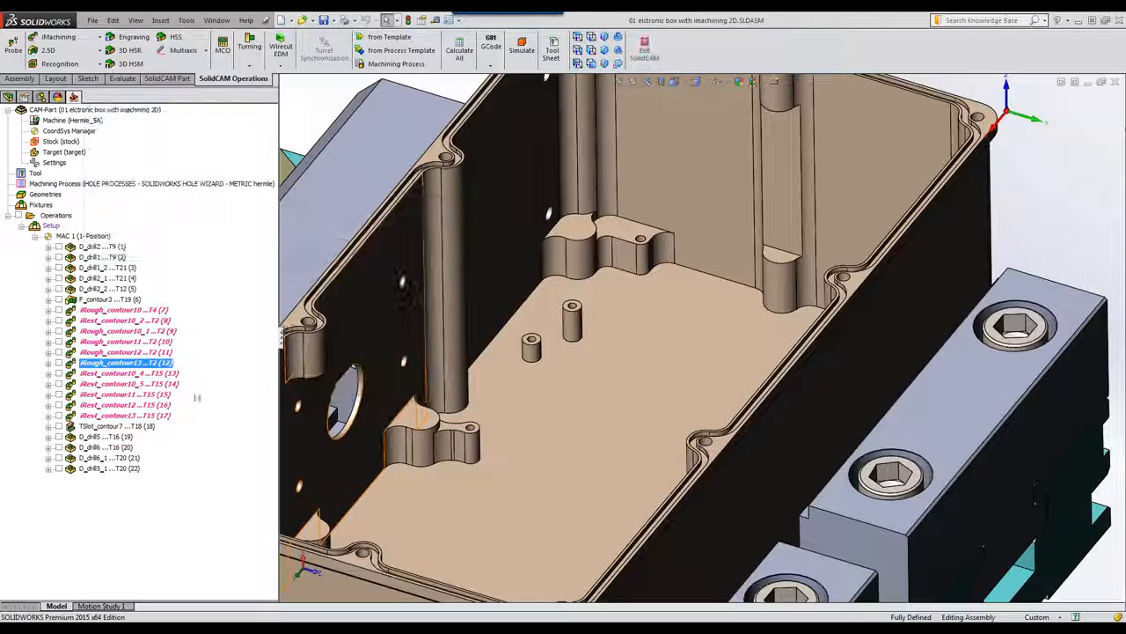
Step: Select all roughing and rest operations from iRough_contour10 through iRest_contour13
{"action": "left_click", "coordinate": [99, 375]}
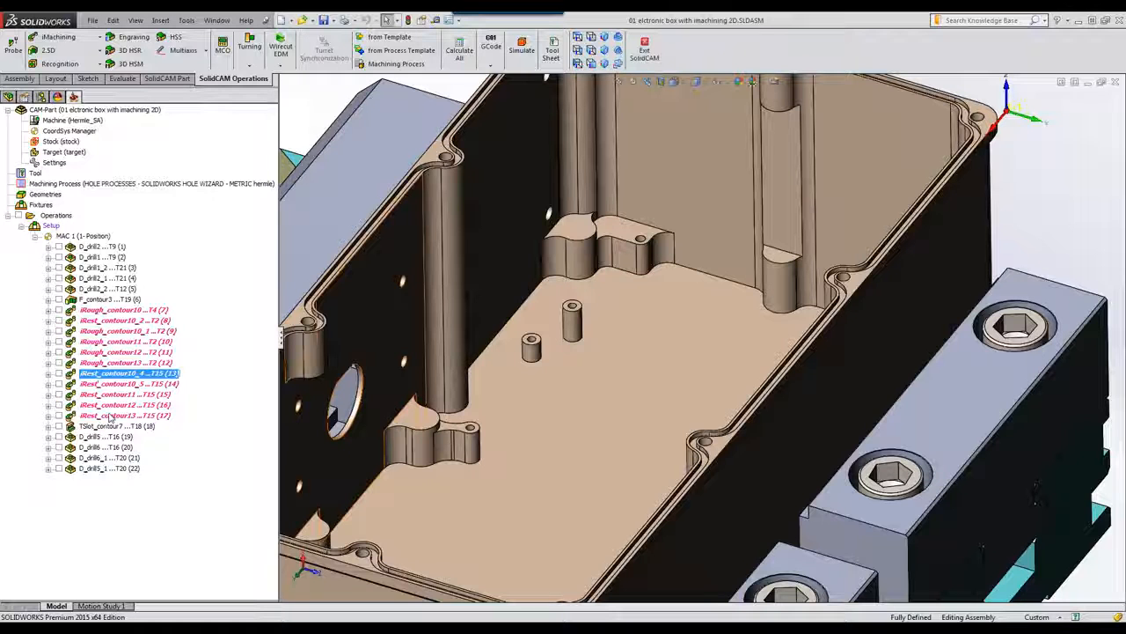
{"action": "left_click", "coordinate": [106, 311]}
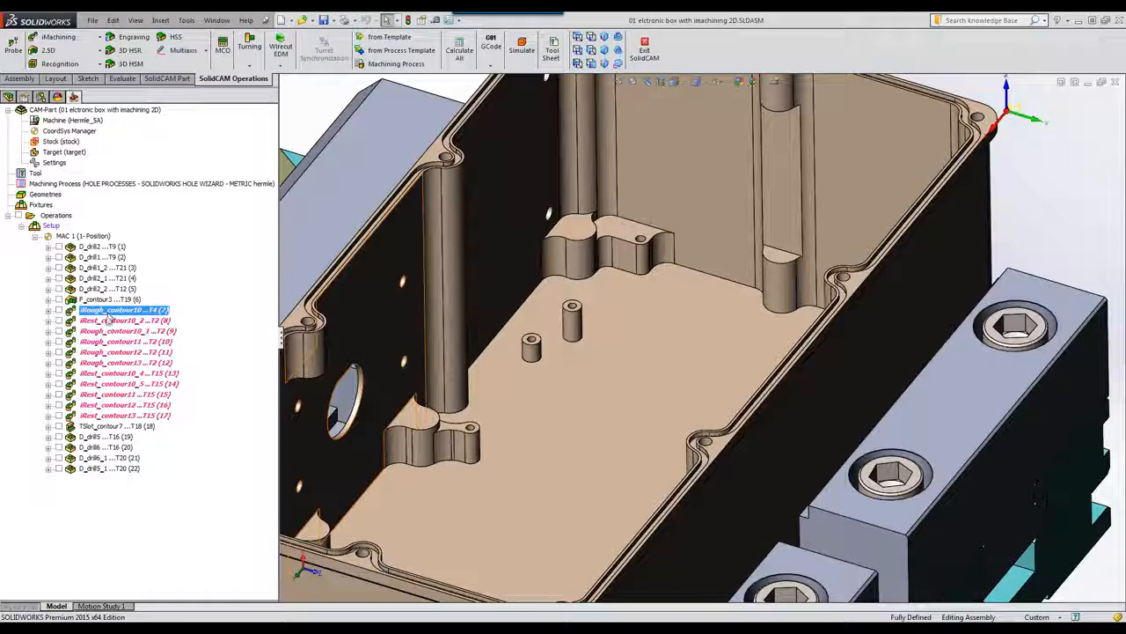
{"action": "left_click", "coordinate": [108, 415], "text": "shift"}
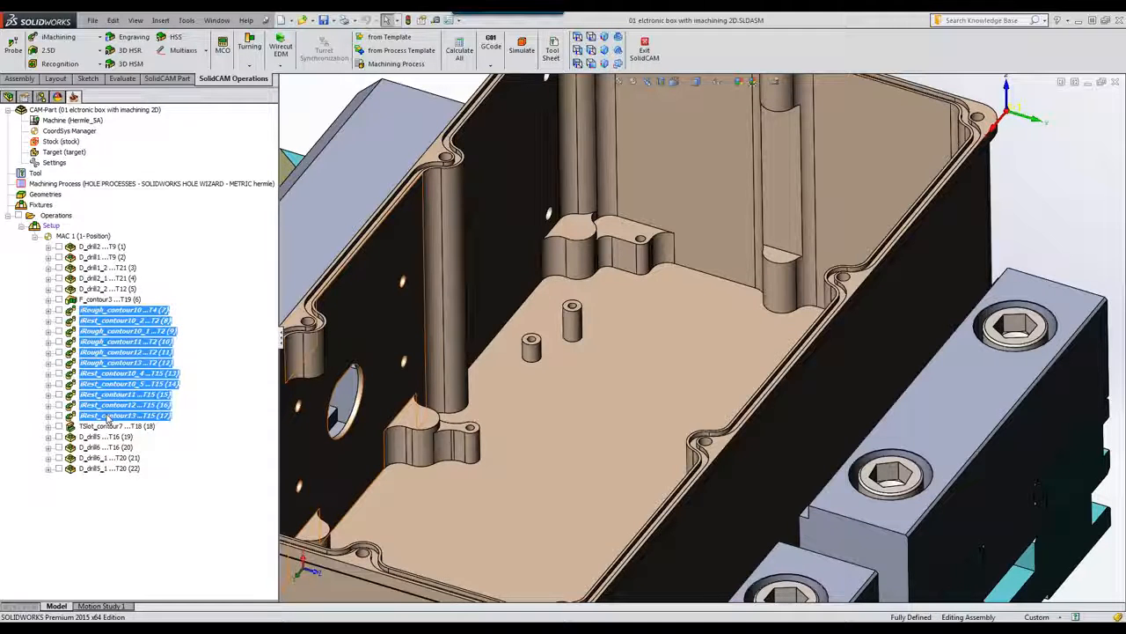
Step: Simulate the selected operations in Host CAD mode, playing the toolpaths through before exiting
{"action": "left_click", "coordinate": [521, 50]}
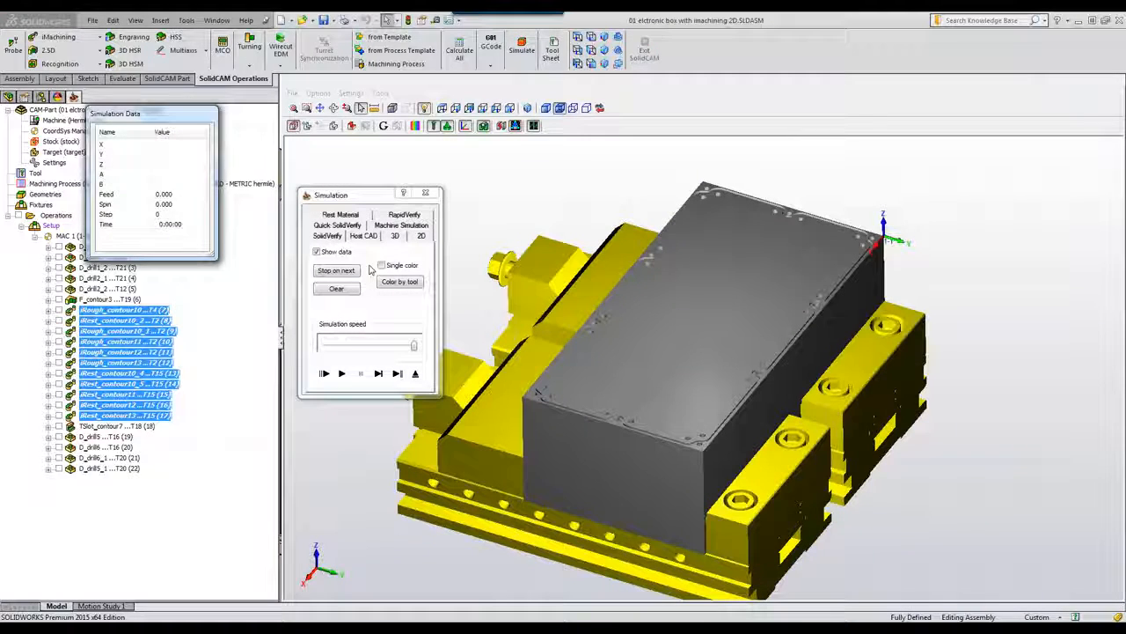
{"action": "left_click", "coordinate": [366, 239]}
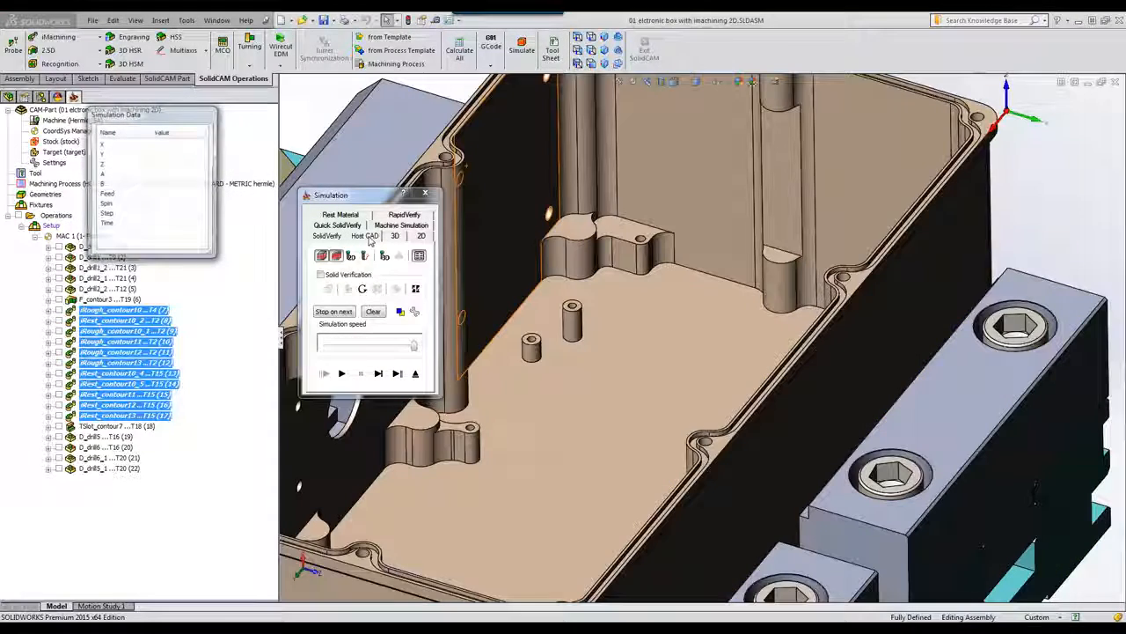
{"action": "left_click", "coordinate": [342, 374]}
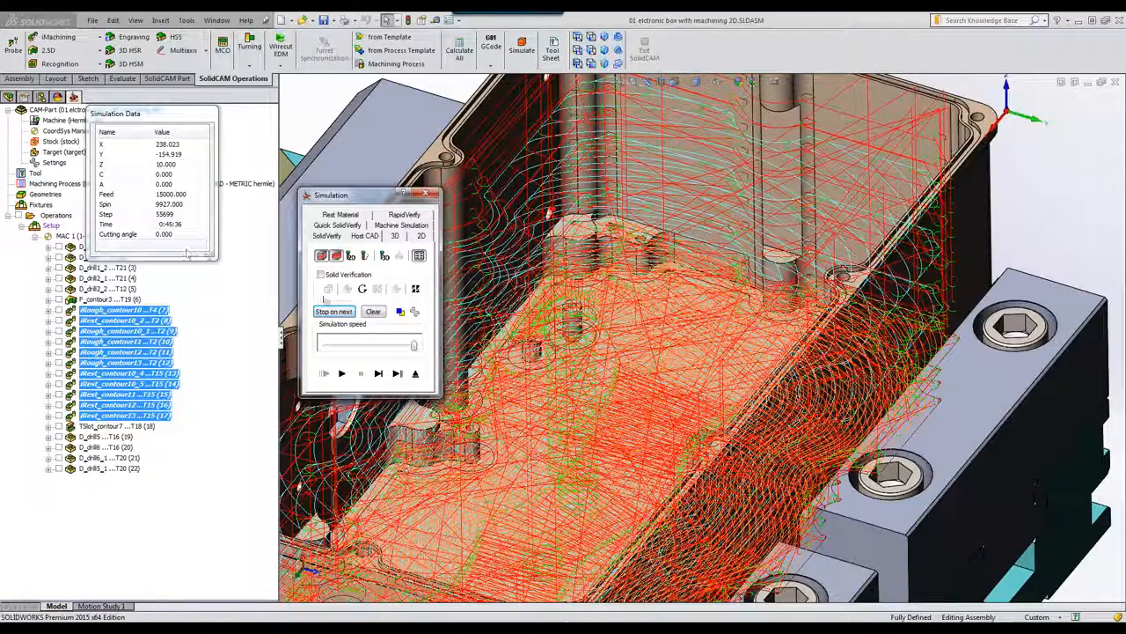
{"action": "left_click", "coordinate": [415, 373]}
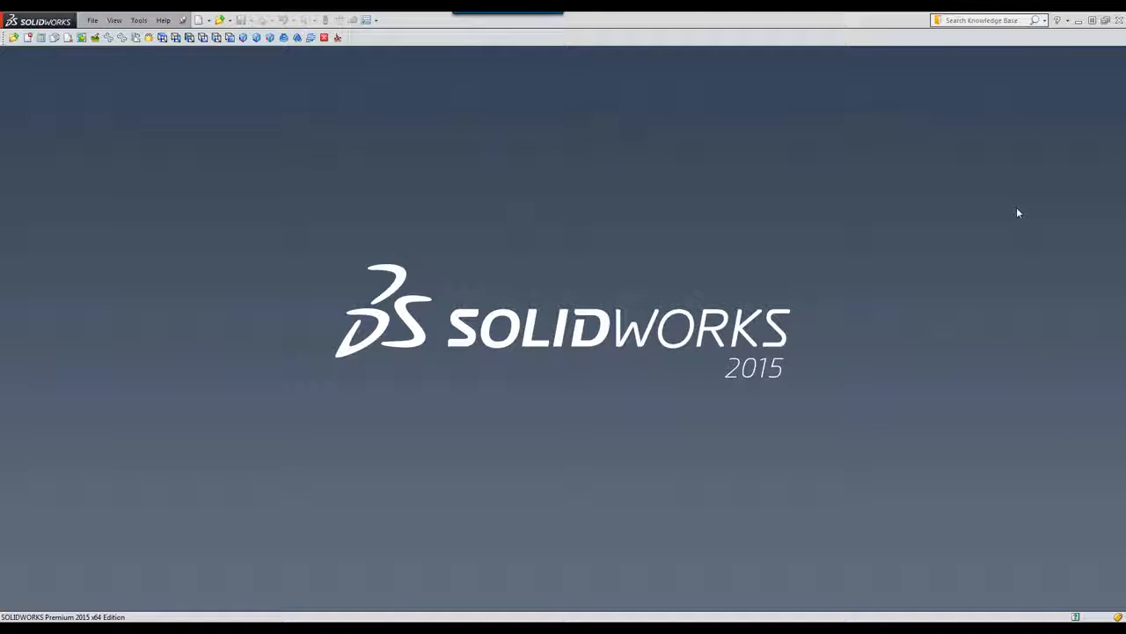
Step: Open the '02 elctronic-box-with imachining 3D' CAM part
{"action": "left_click", "coordinate": [13, 37]}
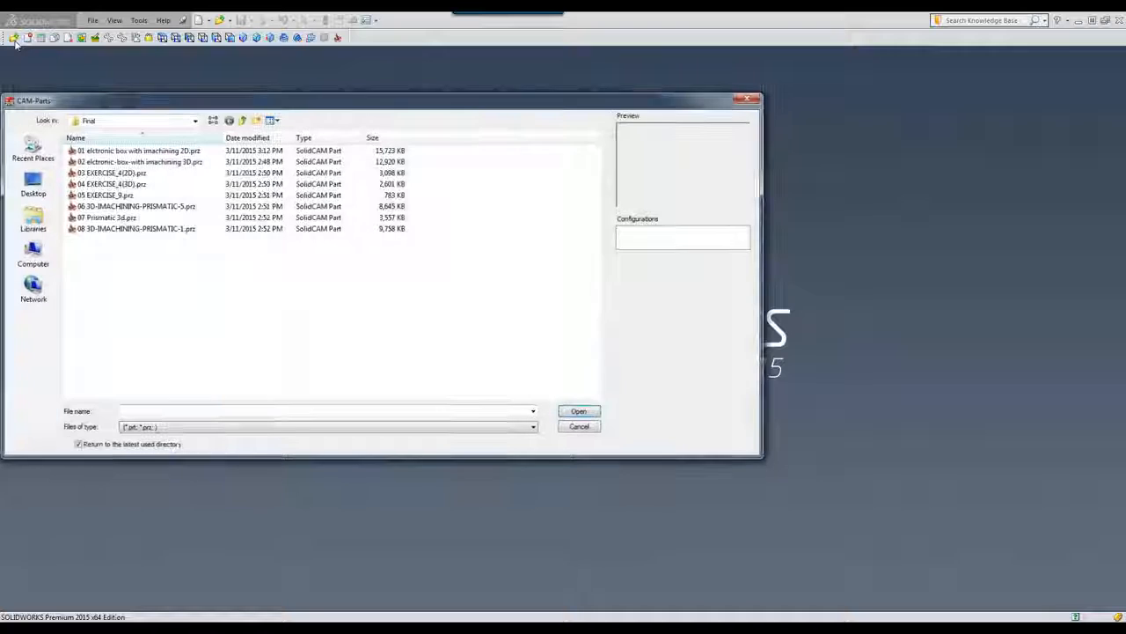
{"action": "left_click", "coordinate": [132, 162]}
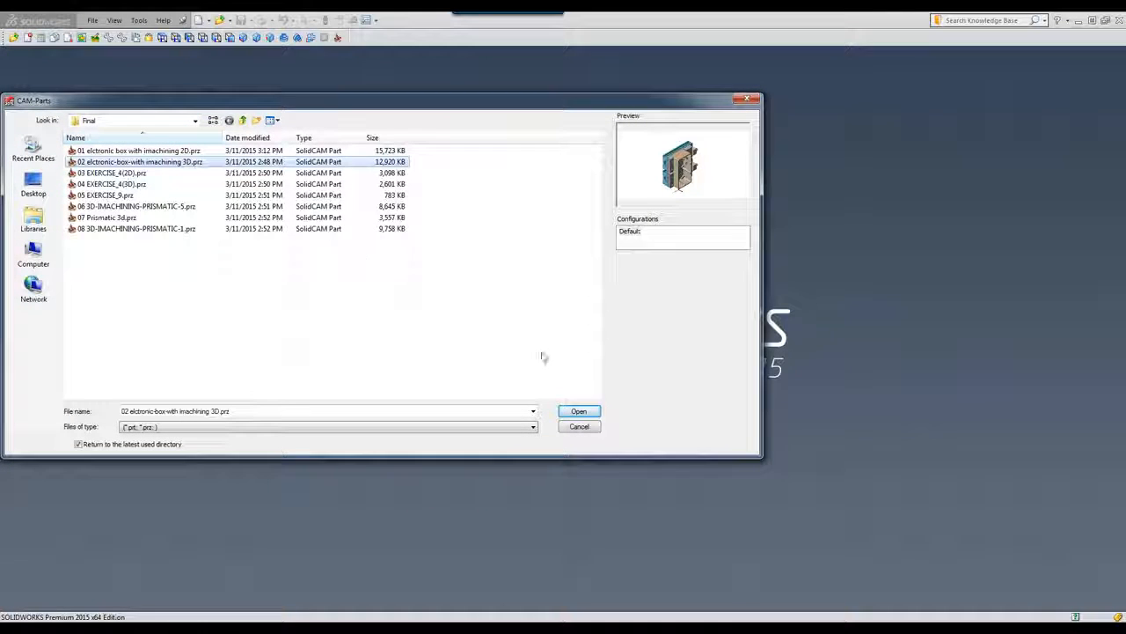
{"action": "left_click", "coordinate": [579, 411]}
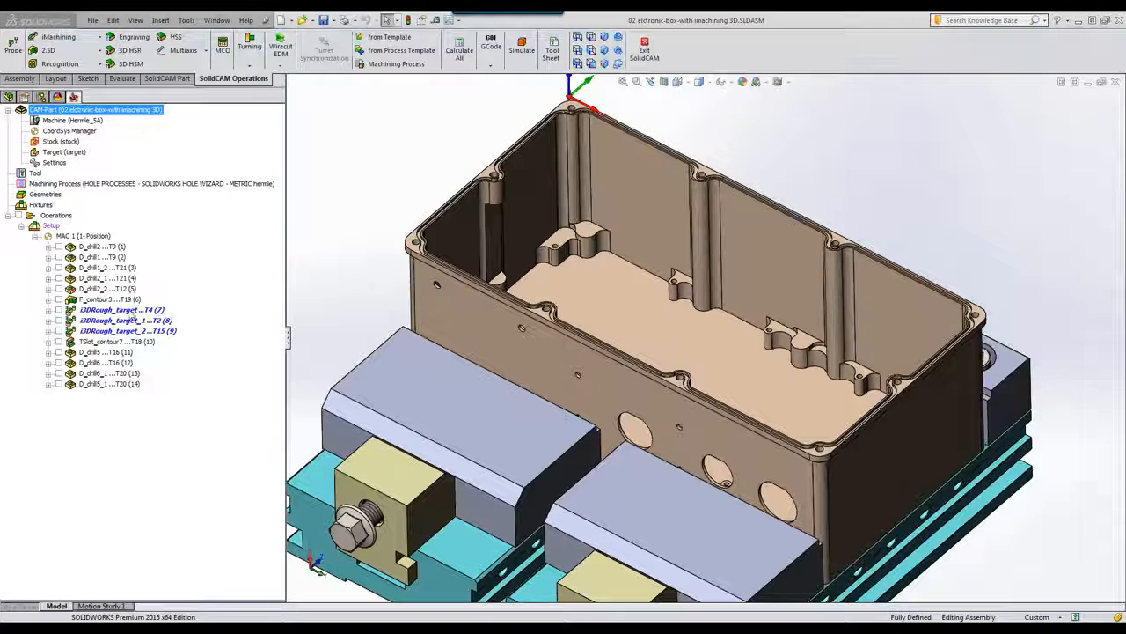
{"action": "left_click", "coordinate": [124, 310]}
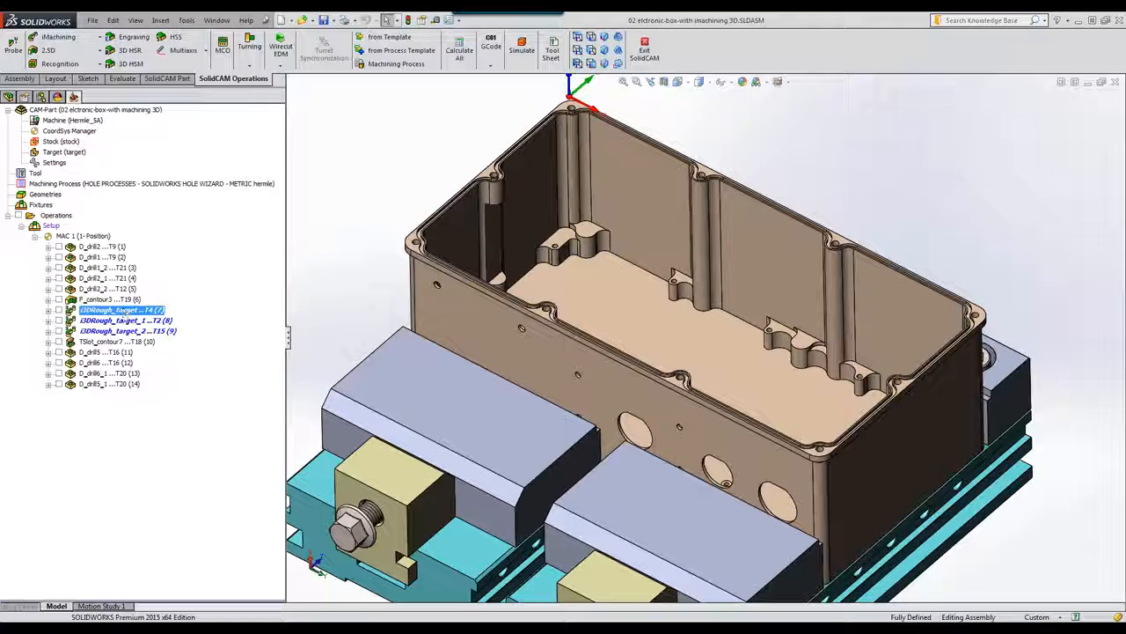
{"action": "left_click", "coordinate": [124, 321]}
{"action": "left_click", "coordinate": [128, 330]}
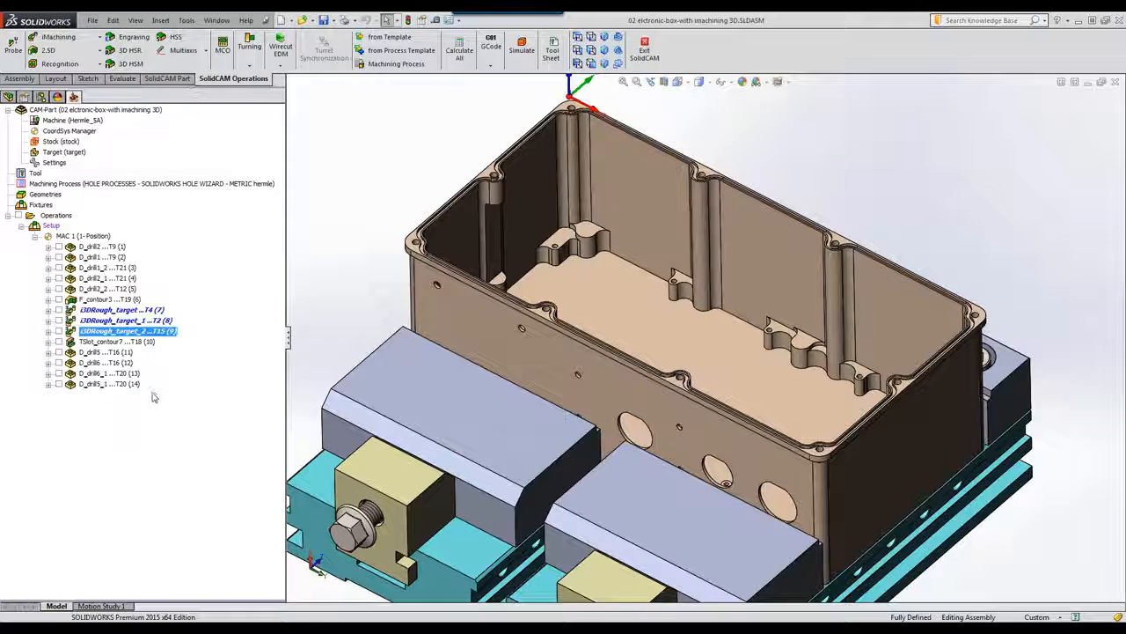
{"action": "double_click", "coordinate": [127, 311]}
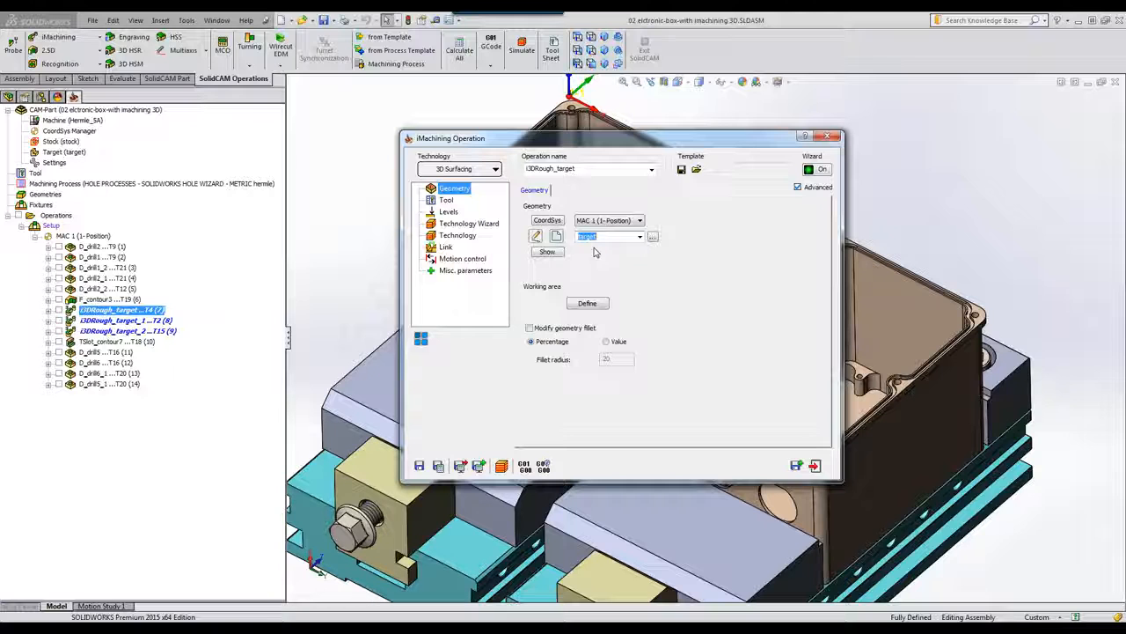
{"action": "left_click", "coordinate": [588, 303]}
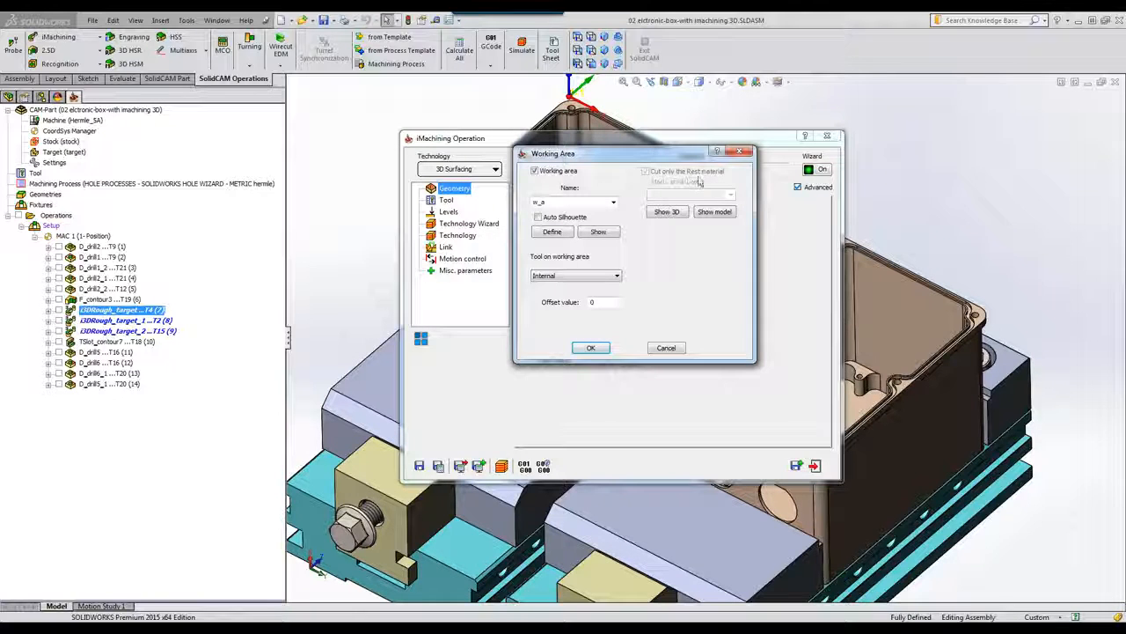
{"action": "left_click", "coordinate": [667, 212]}
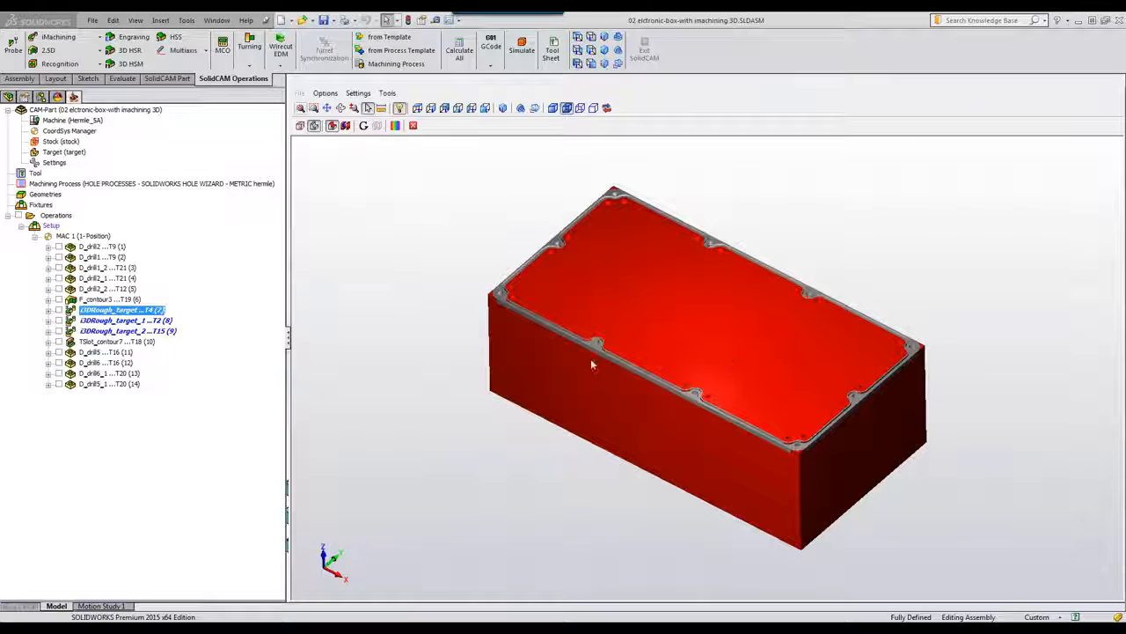
{"action": "left_click", "coordinate": [413, 125]}
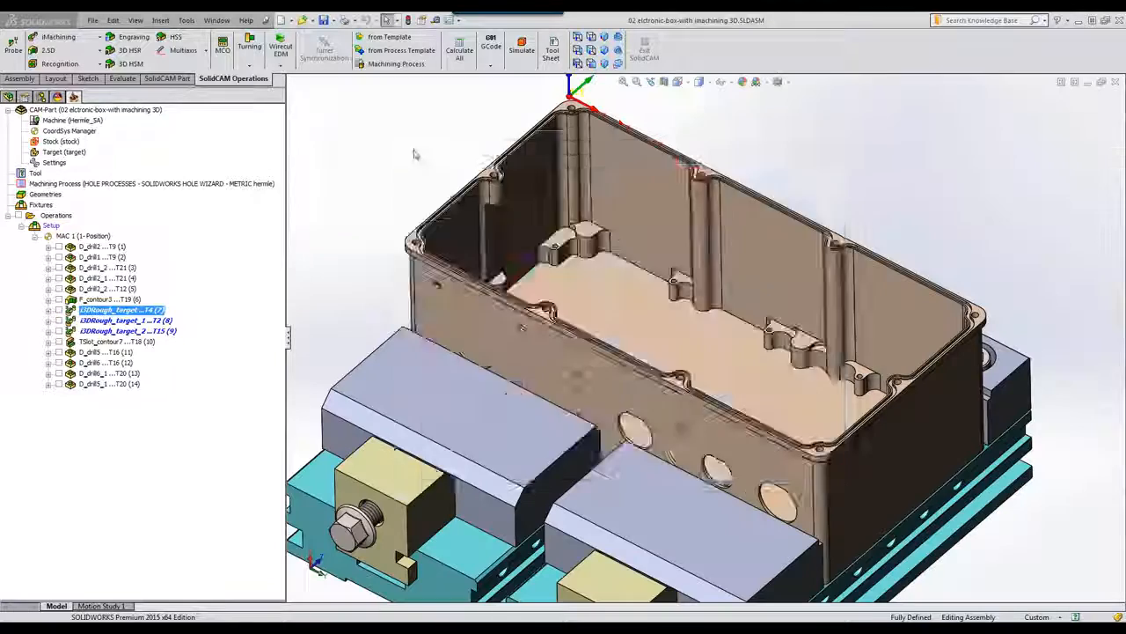
{"action": "left_click", "coordinate": [667, 348]}
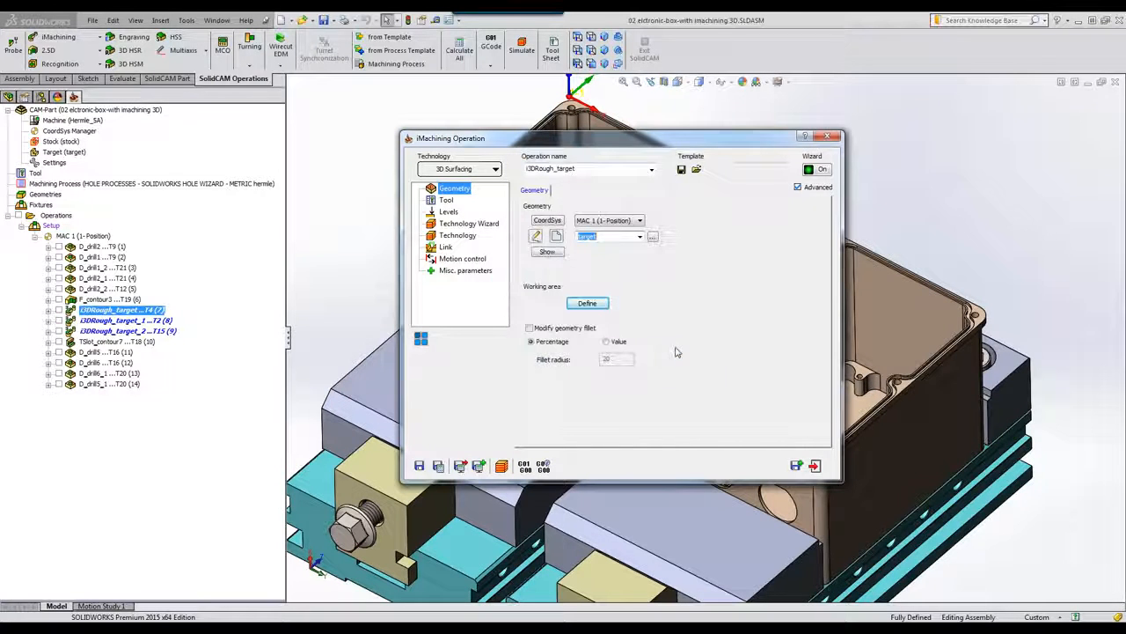
{"action": "left_click", "coordinate": [446, 200]}
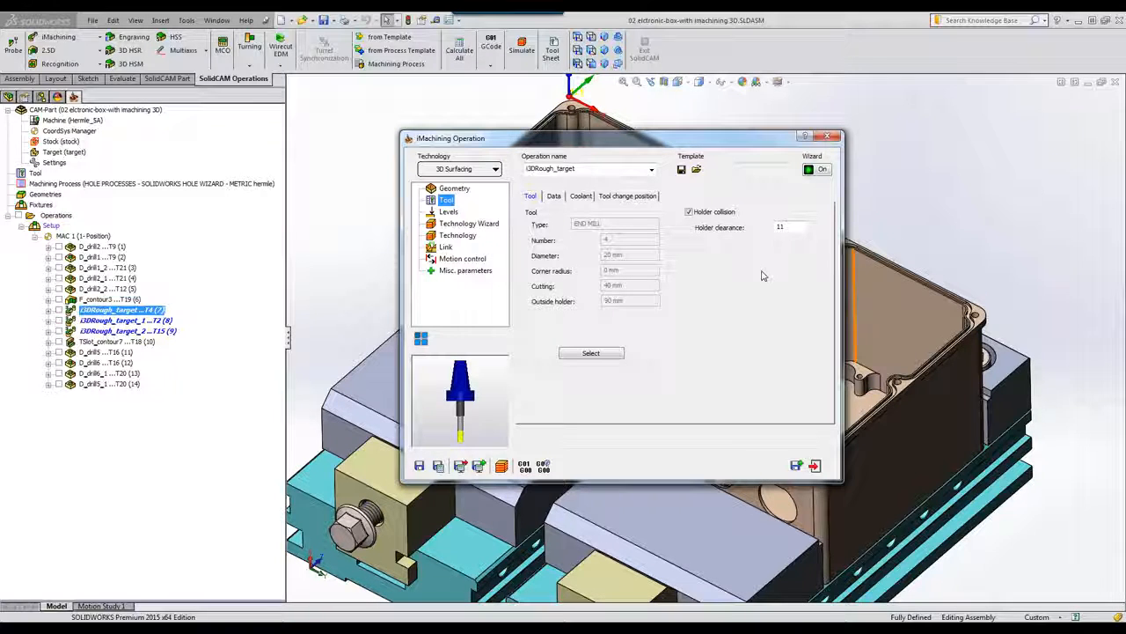
{"action": "left_click", "coordinate": [448, 212]}
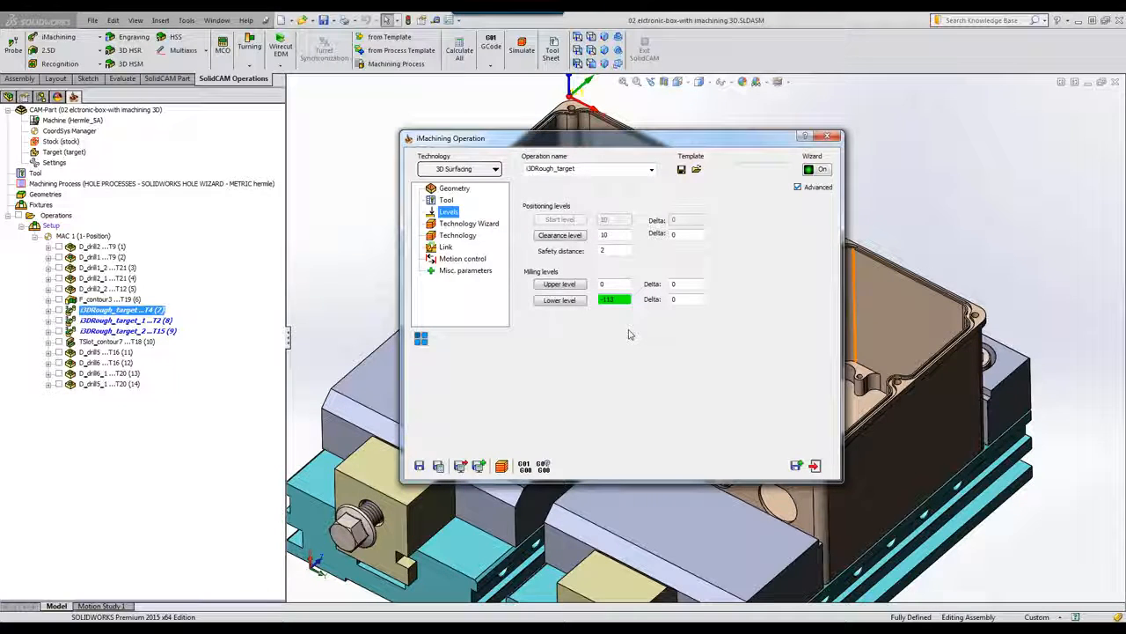
{"action": "left_click", "coordinate": [563, 301]}
{"action": "left_click", "coordinate": [22, 130]}
{"action": "left_click", "coordinate": [815, 466]}
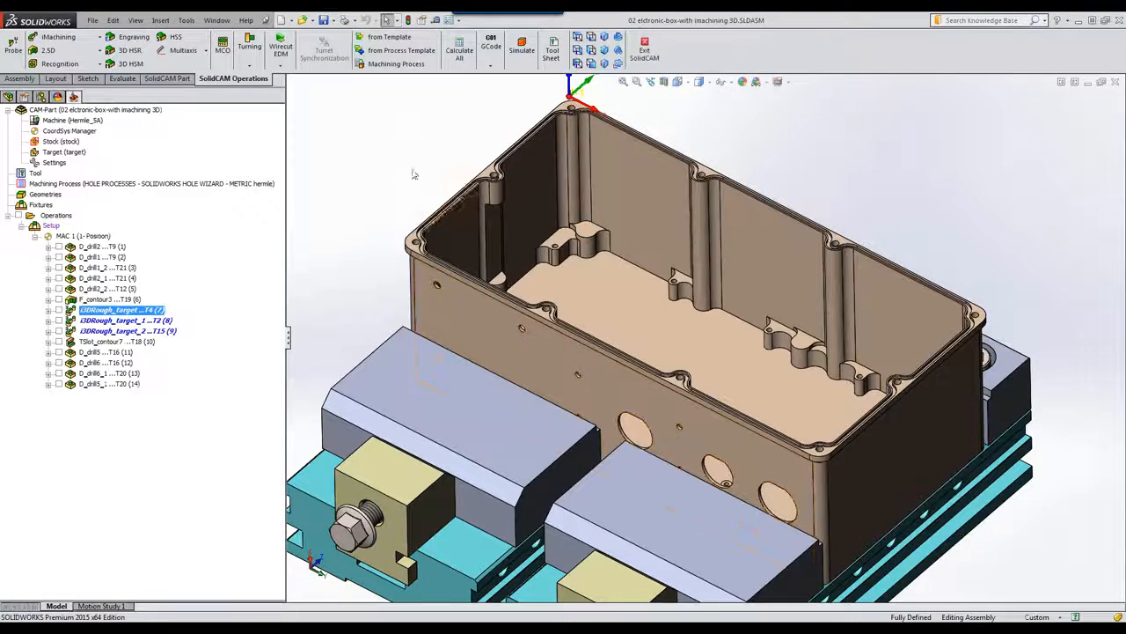
Step: Run the i3DRough_target operations as a SolidVerify solid simulation at reduced speed, pausing partway
{"action": "left_click", "coordinate": [520, 51]}
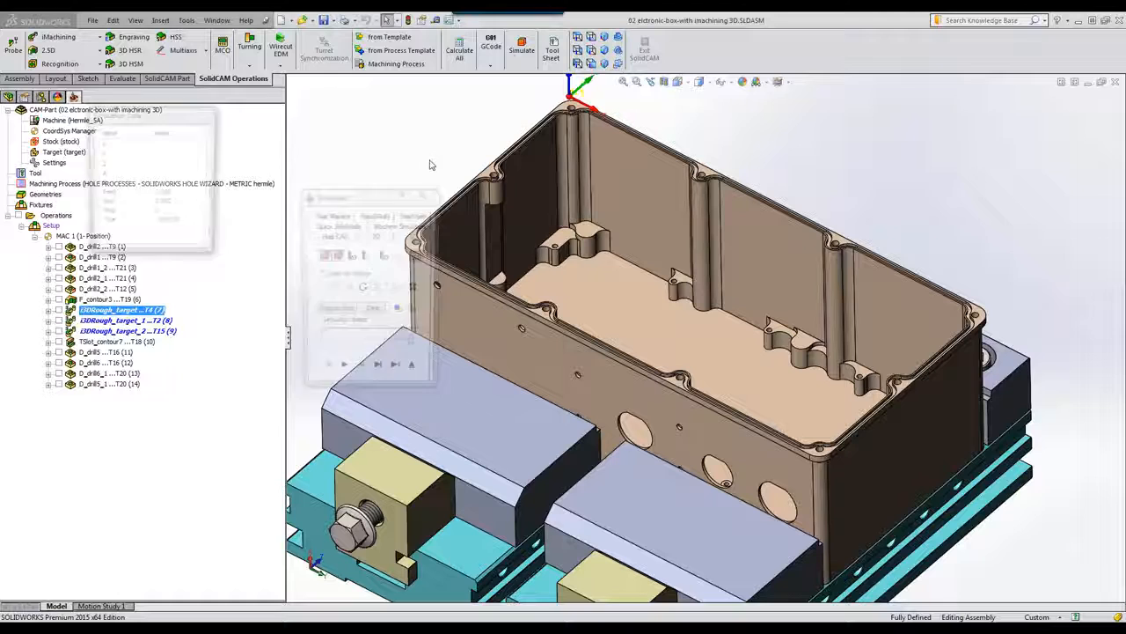
{"action": "left_click", "coordinate": [414, 215]}
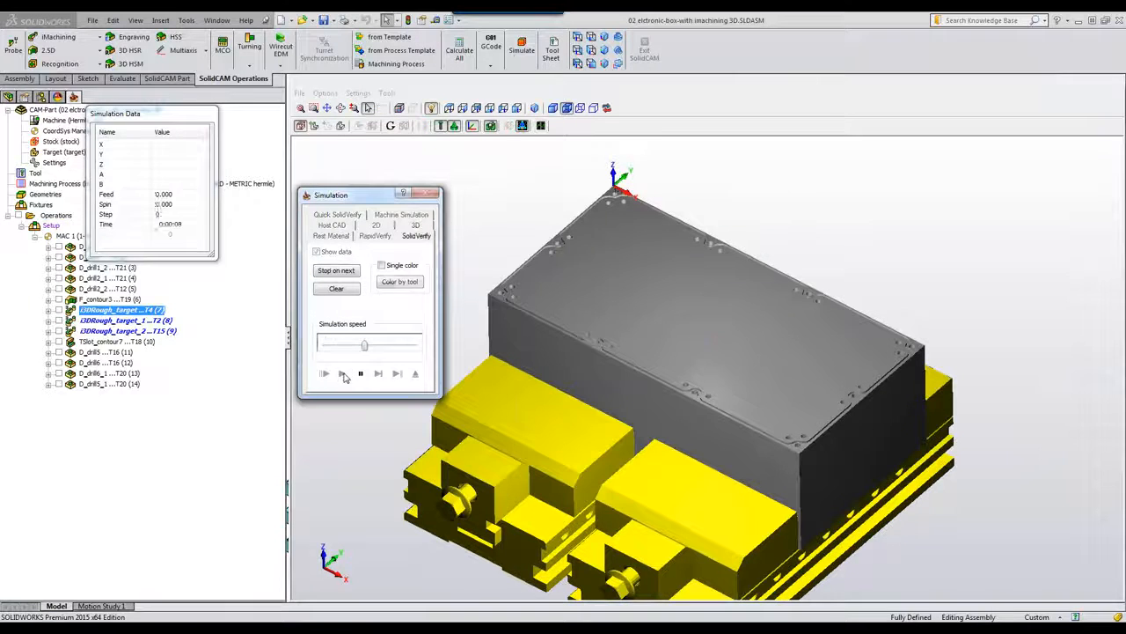
{"action": "left_click", "coordinate": [342, 373]}
{"action": "left_click_drag", "start_coordinate": [364, 345], "coordinate": [385, 346]}
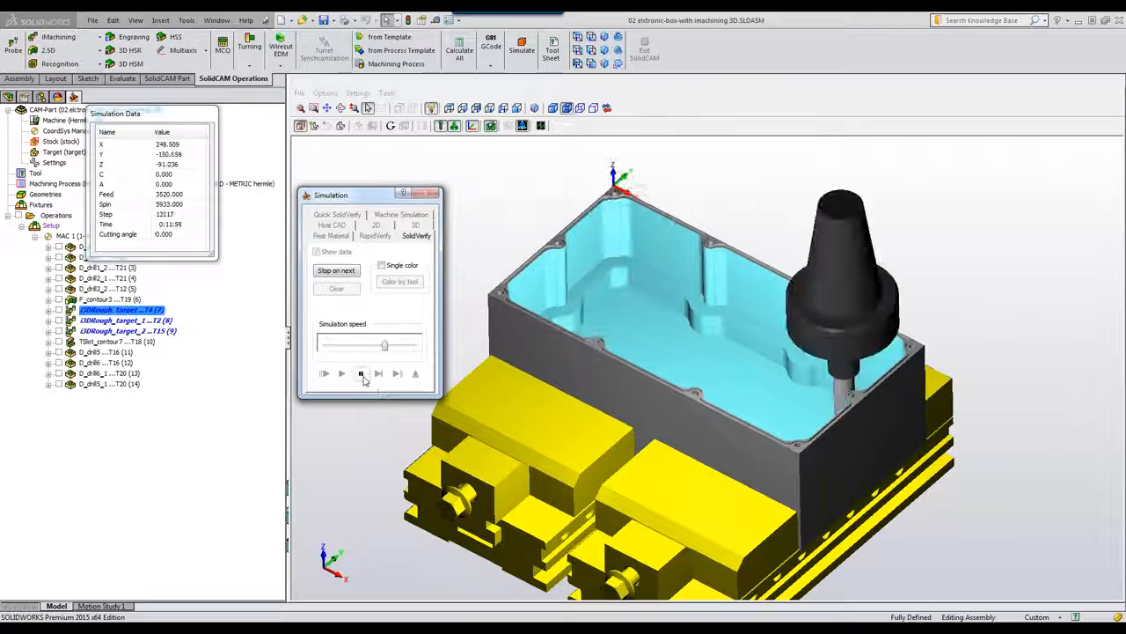
{"action": "left_click", "coordinate": [361, 373]}
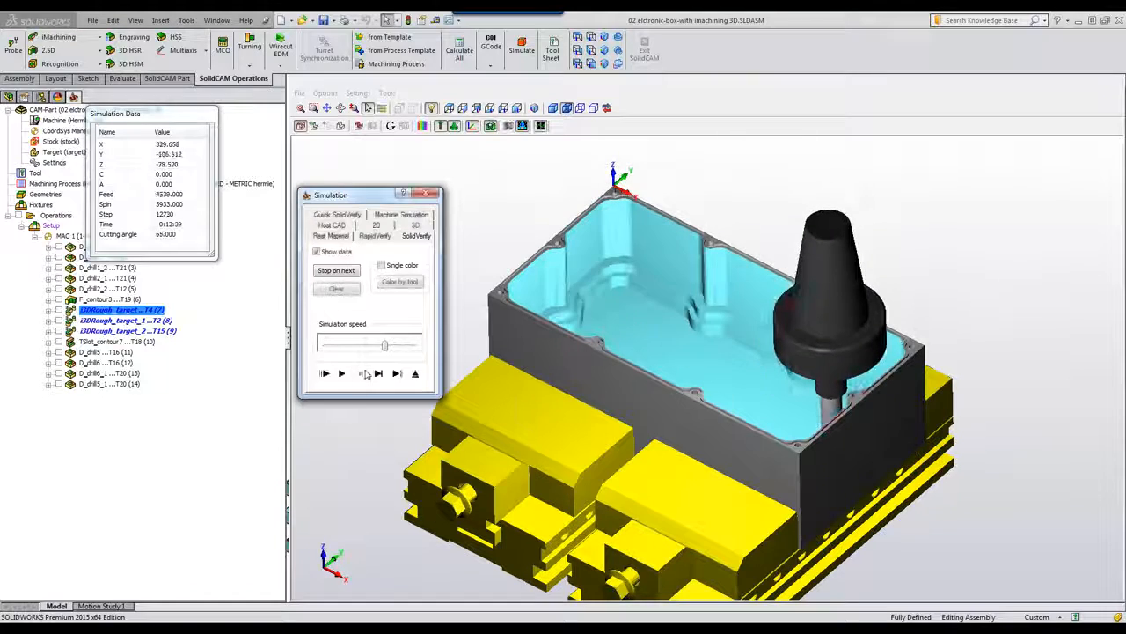
Step: Zoom and orbit around the partially roughed box, then resume the cutting briefly
{"action": "left_click", "coordinate": [676, 308]}
{"action": "scroll", "coordinate": [938, 218], "scroll_direction": "up", "scroll_amount": 5}
{"action": "middle_click_drag", "start_coordinate": [938, 218], "coordinate": [912, 247]}
{"action": "middle_click_drag", "start_coordinate": [793, 410], "coordinate": [784, 416]}
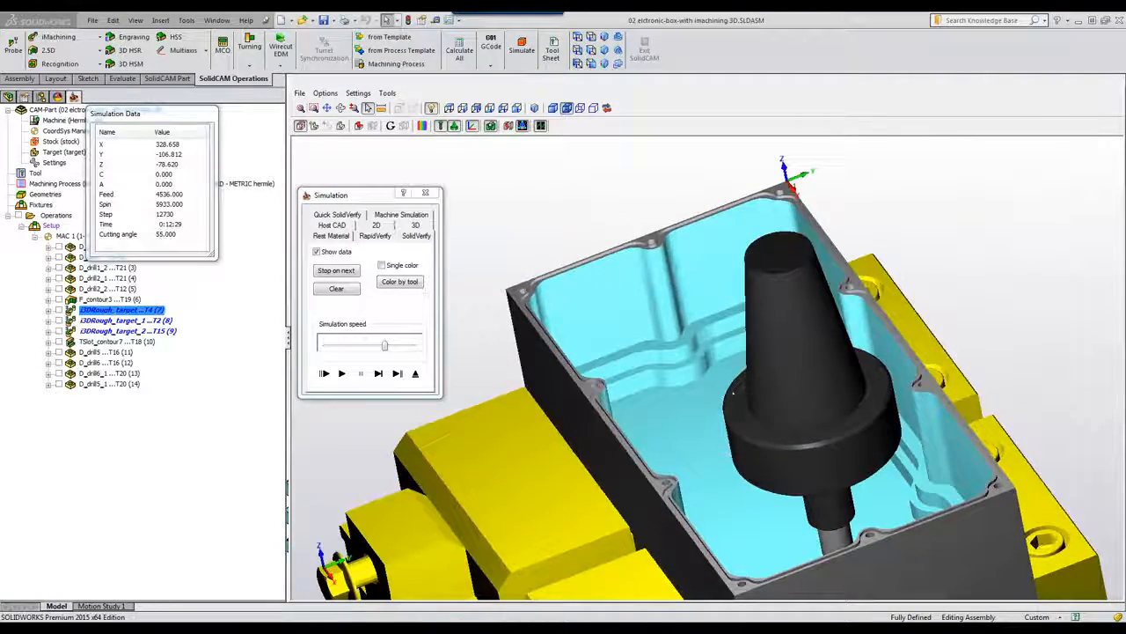
{"action": "middle_click_drag", "start_coordinate": [700, 439], "coordinate": [701, 439]}
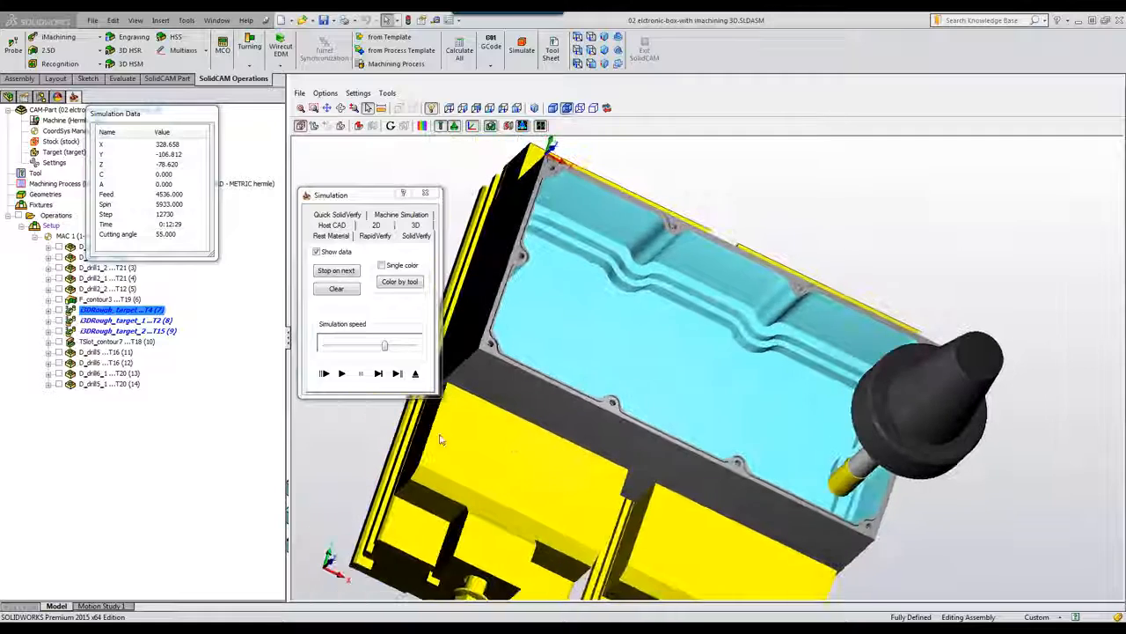
{"action": "left_click", "coordinate": [350, 373]}
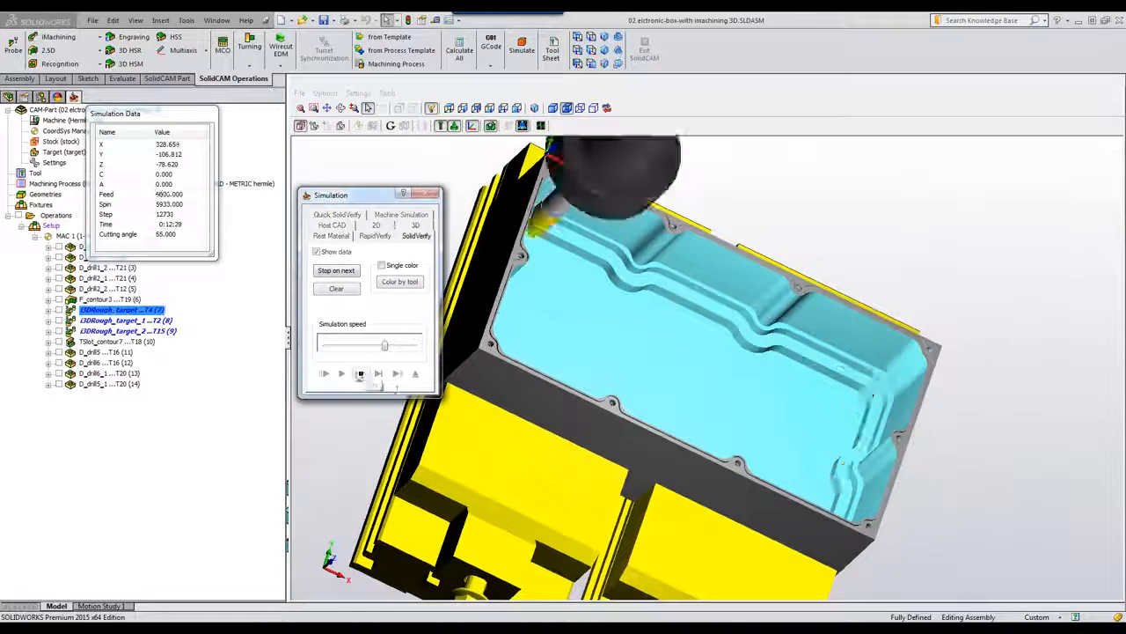
{"action": "left_click", "coordinate": [363, 374]}
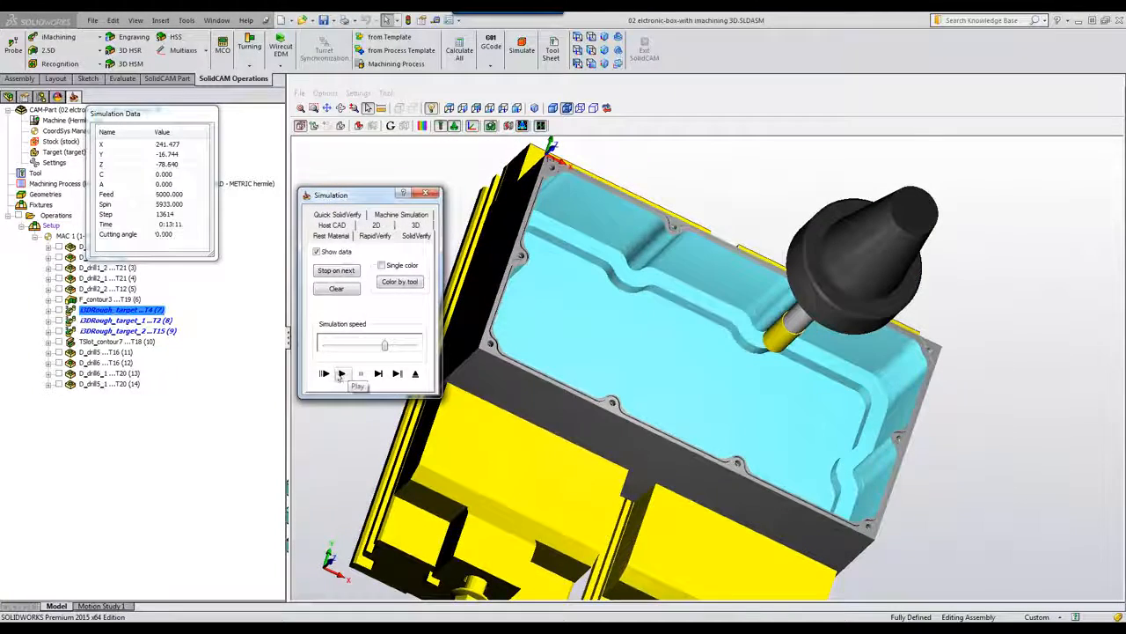
Step: Finish the simulation to 0:16:09 from low side-on views, then exit to the machined box
{"action": "middle_click_drag", "start_coordinate": [581, 352], "coordinate": [532, 444]}
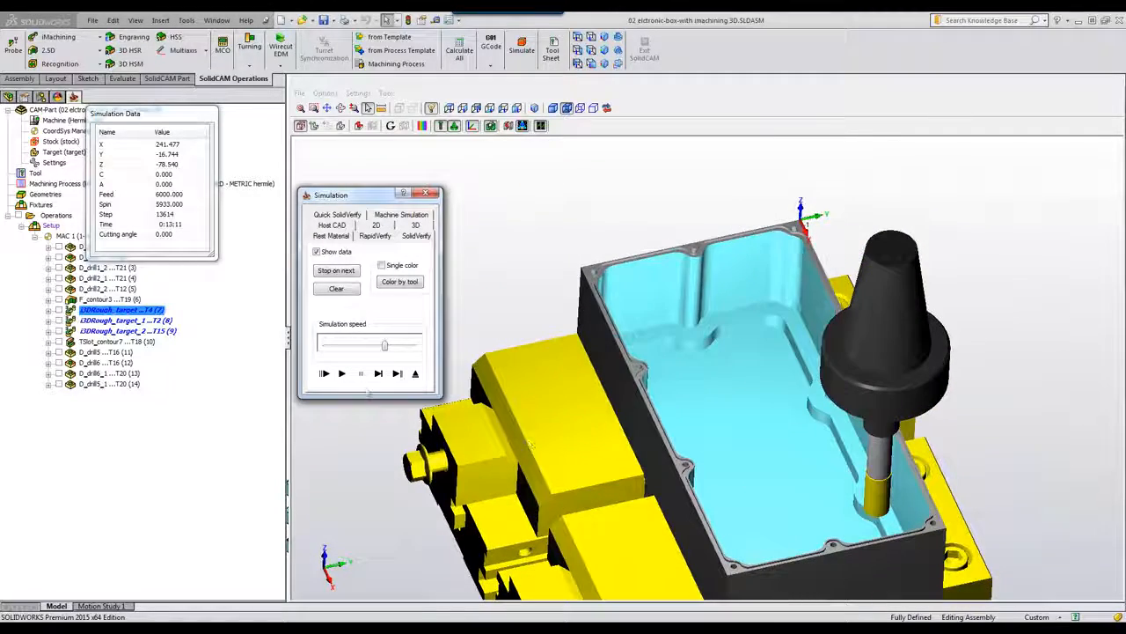
{"action": "left_click", "coordinate": [342, 374]}
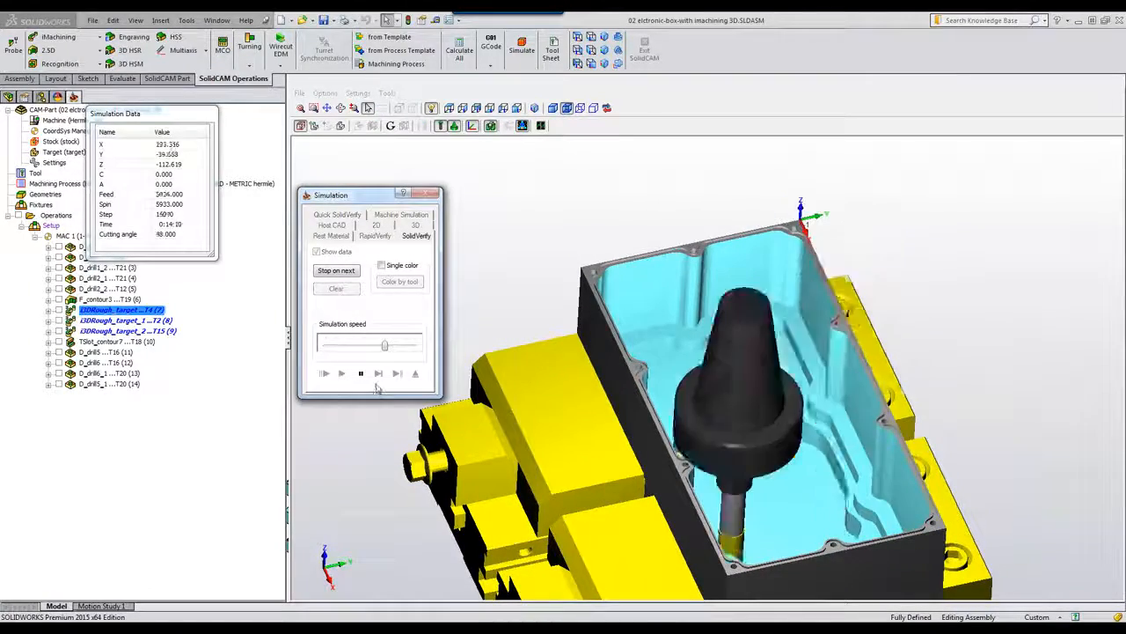
{"action": "left_click", "coordinate": [362, 377]}
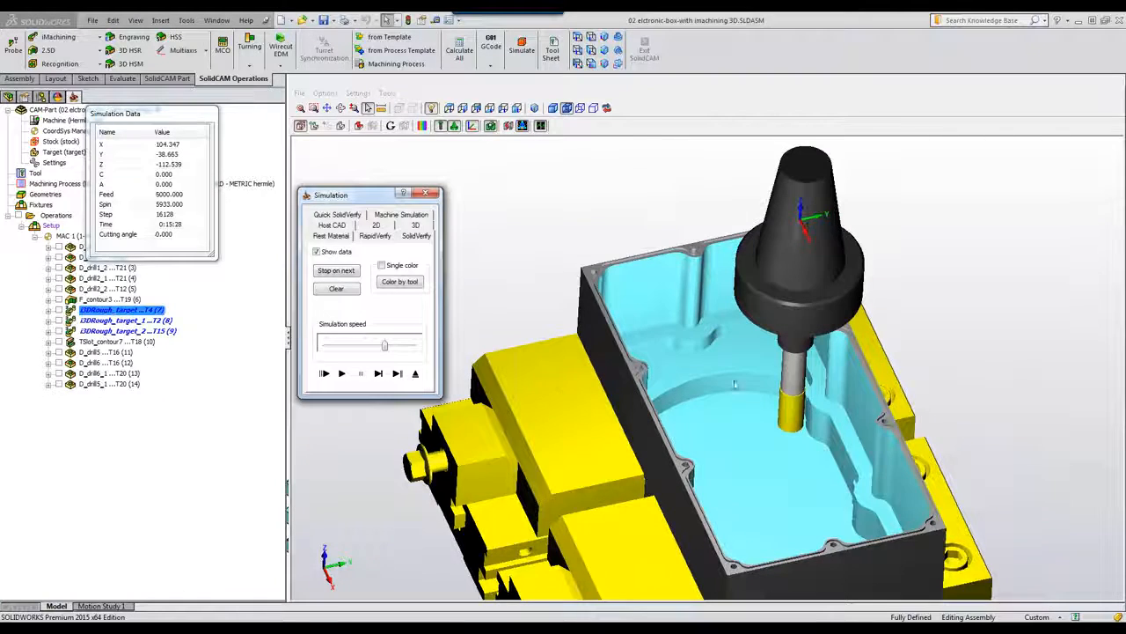
{"action": "scroll", "coordinate": [768, 365], "scroll_direction": "down", "scroll_amount": 1}
{"action": "scroll", "coordinate": [768, 366], "scroll_direction": "down", "scroll_amount": 3}
{"action": "middle_click_drag", "start_coordinate": [561, 191], "coordinate": [804, 415]}
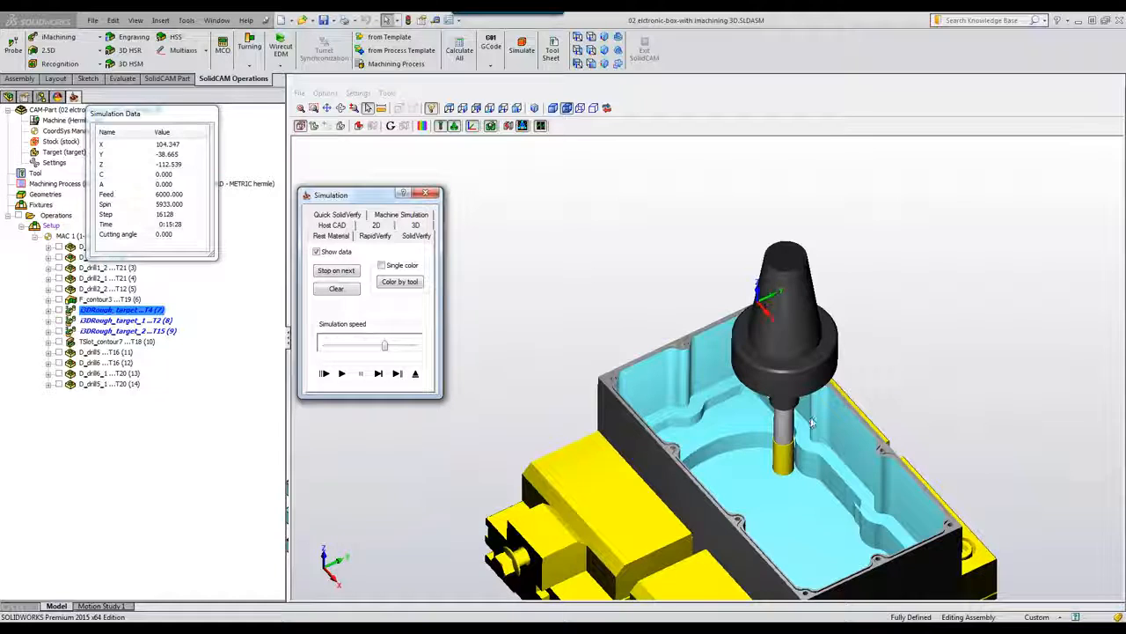
{"action": "left_click", "coordinate": [347, 376]}
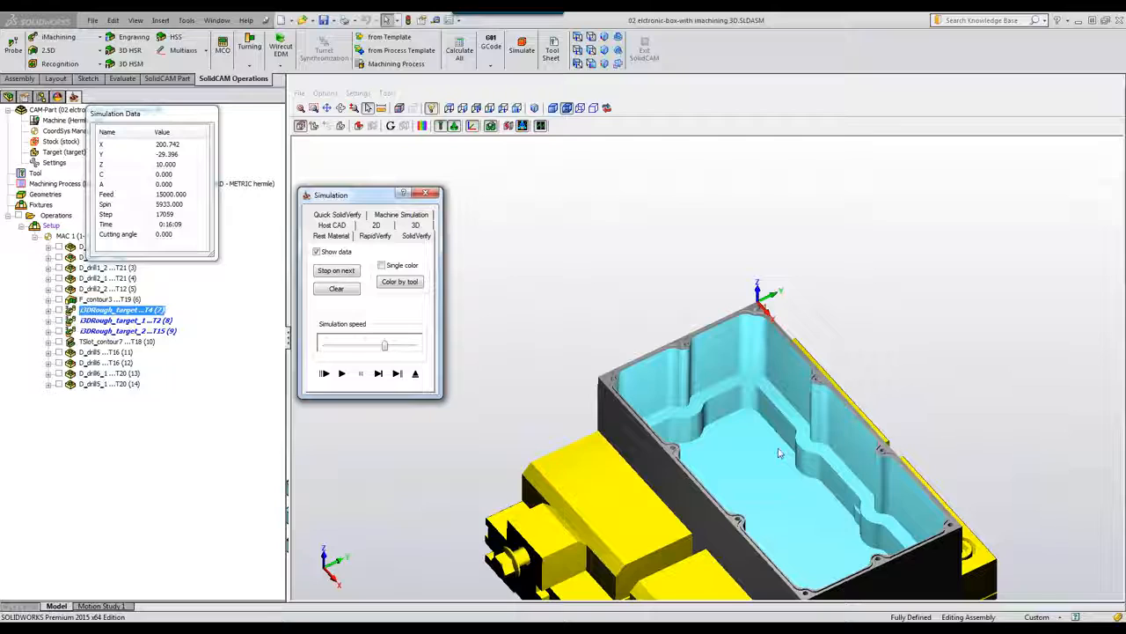
{"action": "middle_click_drag", "start_coordinate": [779, 453], "coordinate": [779, 454]}
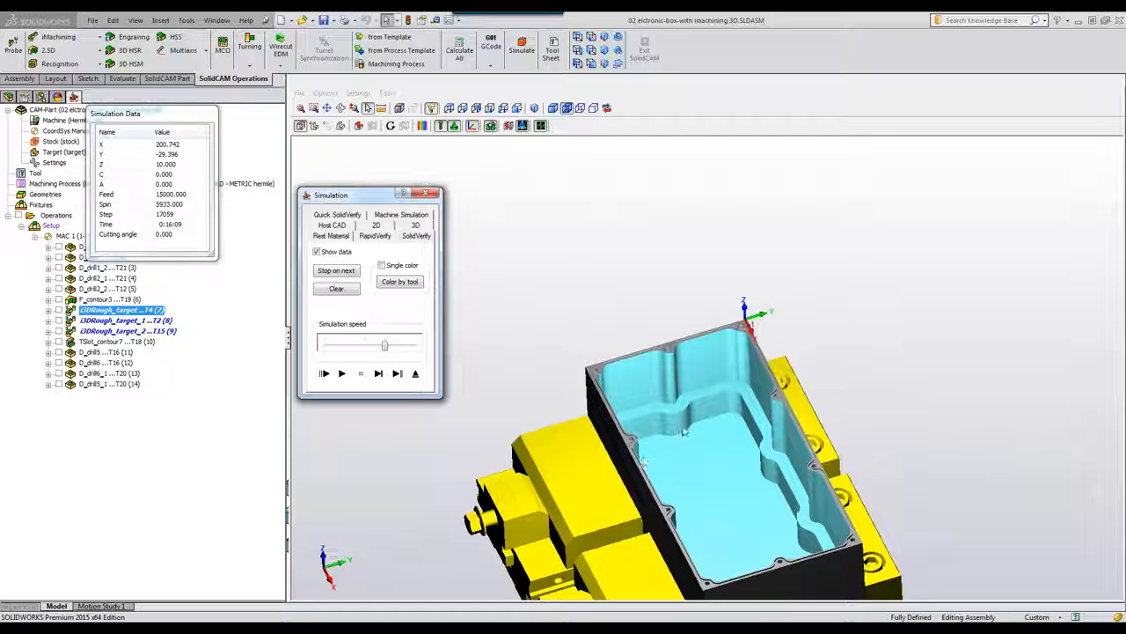
{"action": "left_click", "coordinate": [415, 374]}
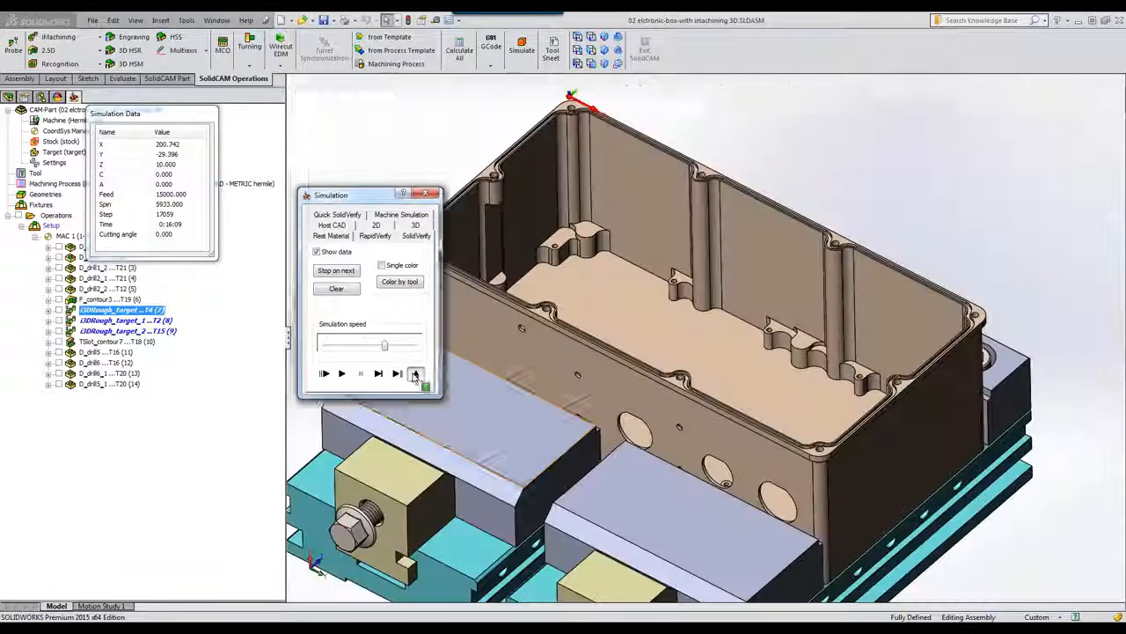
{"action": "double_click", "coordinate": [140, 321]}
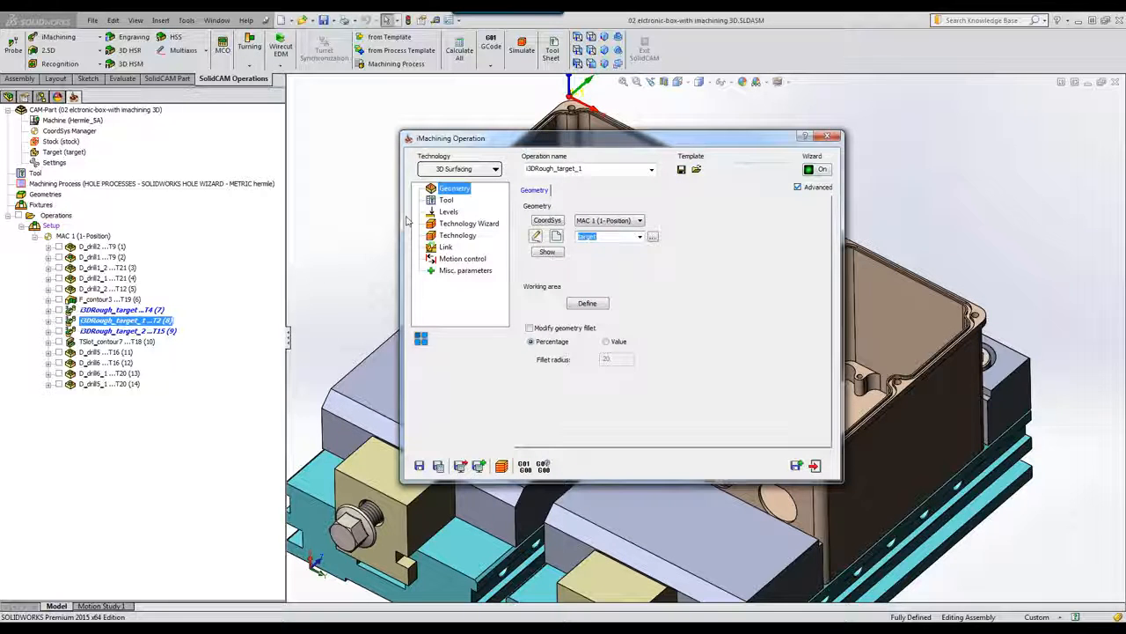
{"action": "left_click", "coordinate": [446, 200]}
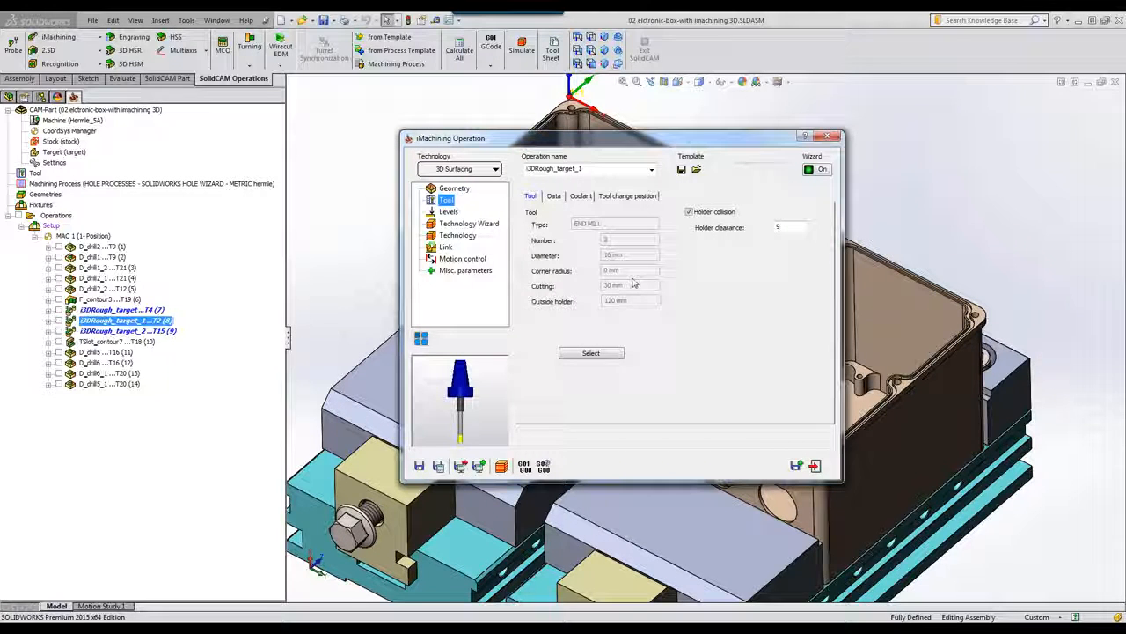
{"action": "left_click", "coordinate": [455, 189]}
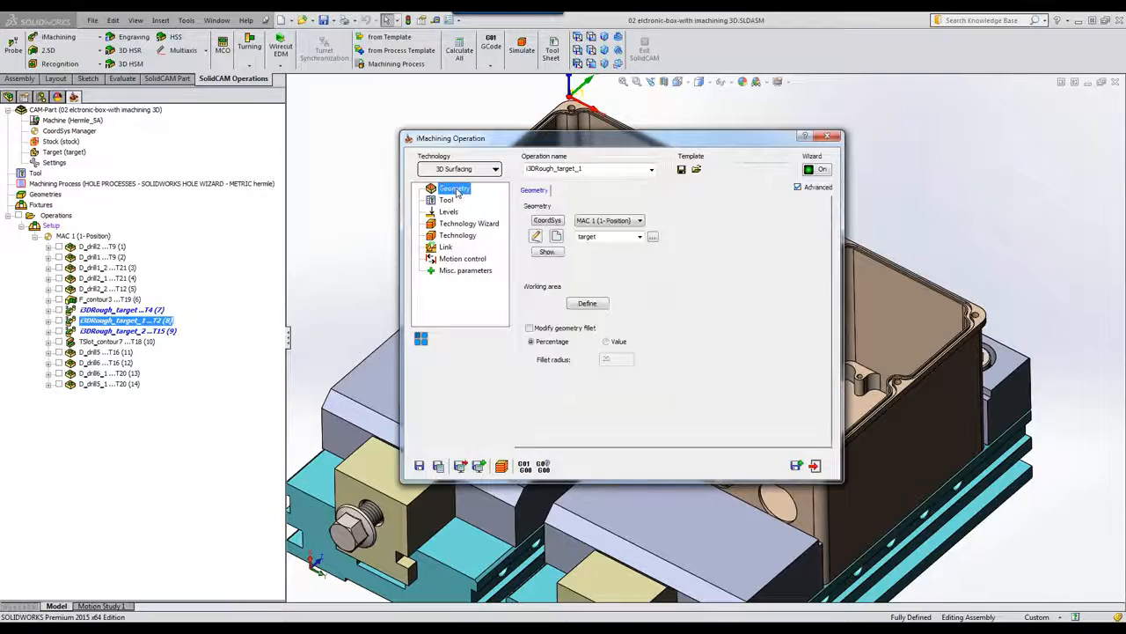
{"action": "left_click", "coordinate": [588, 303]}
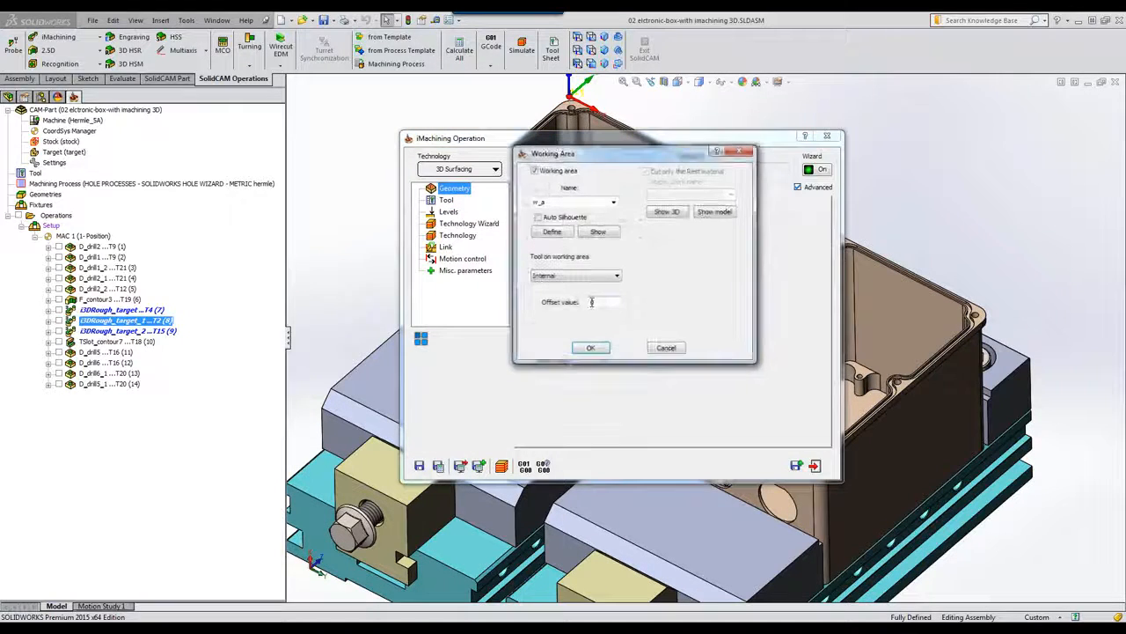
{"action": "left_click", "coordinate": [696, 212]}
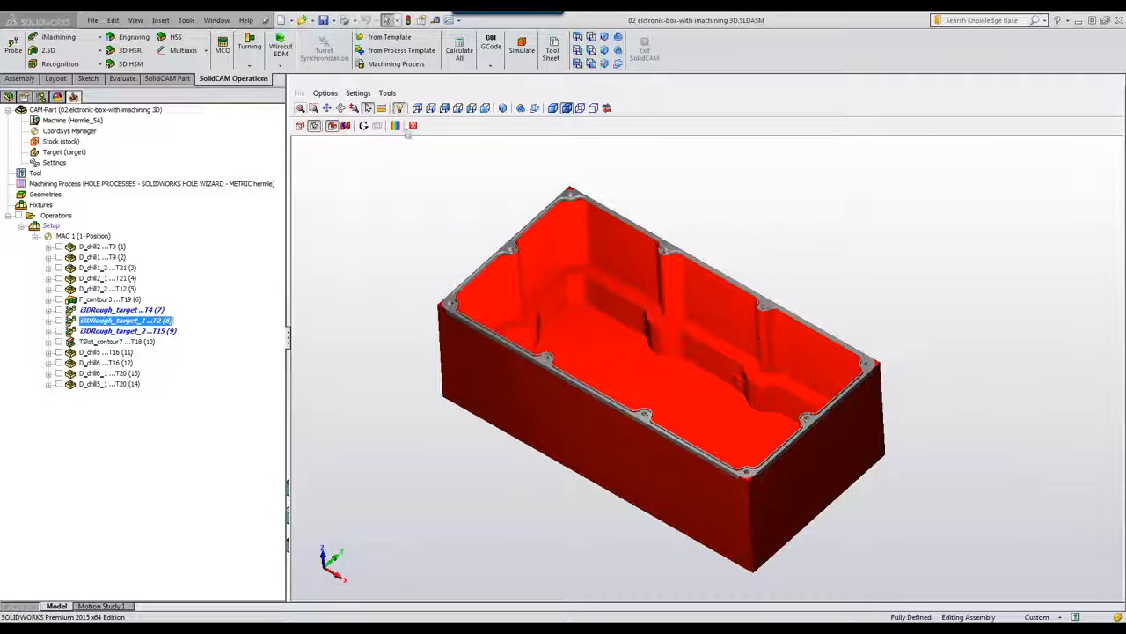
{"action": "left_click", "coordinate": [412, 126]}
{"action": "left_click", "coordinate": [656, 344]}
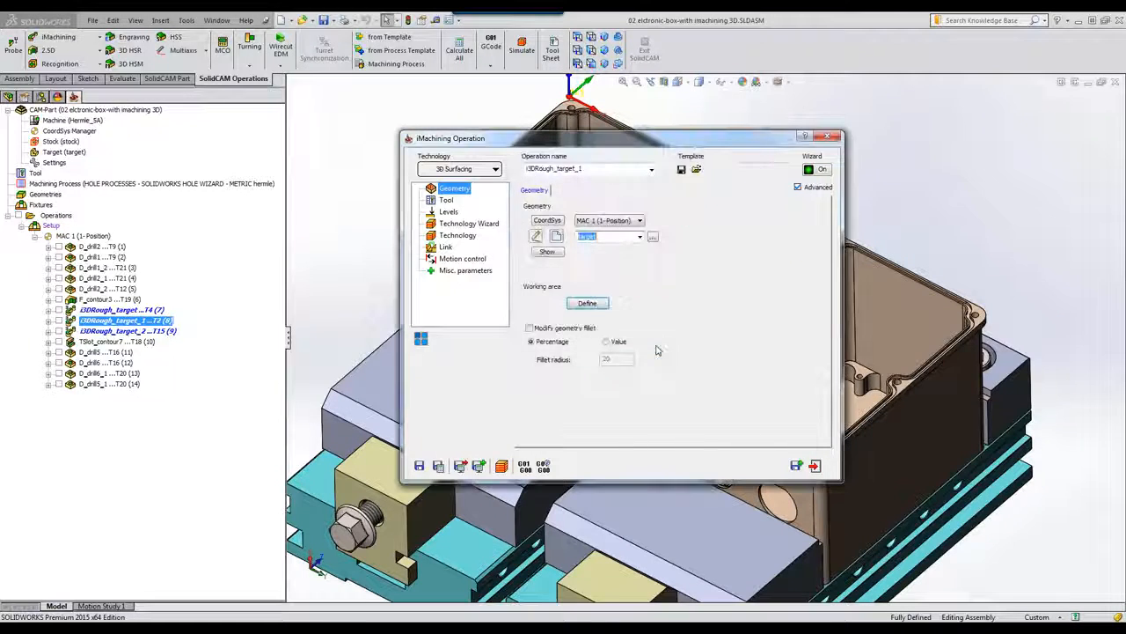
{"action": "left_click", "coordinate": [447, 199]}
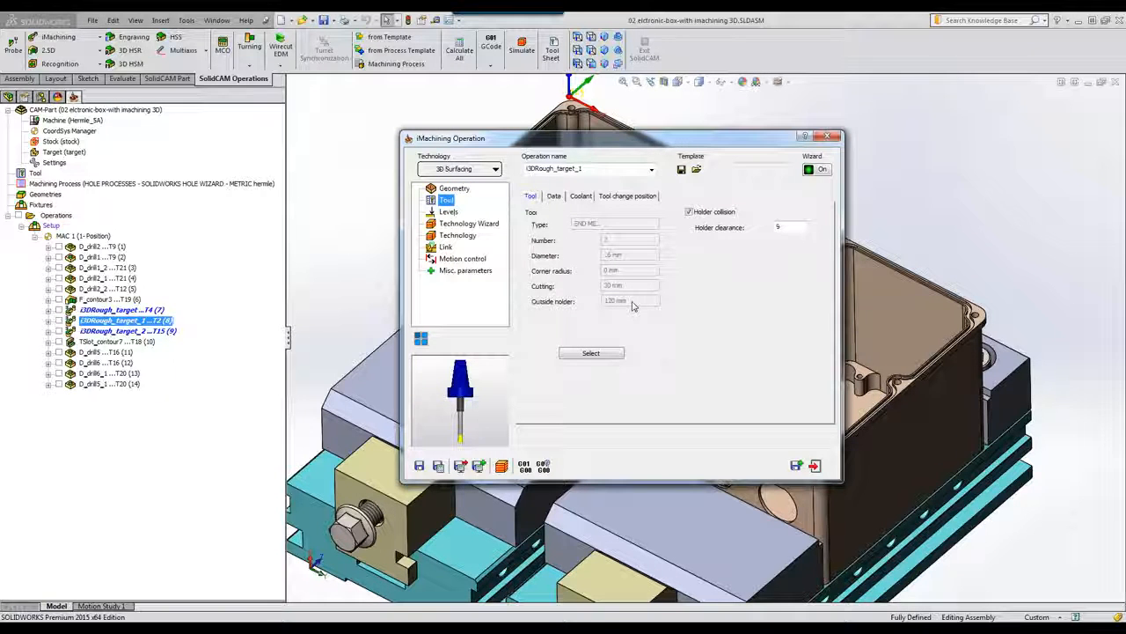
{"action": "left_click", "coordinate": [450, 213]}
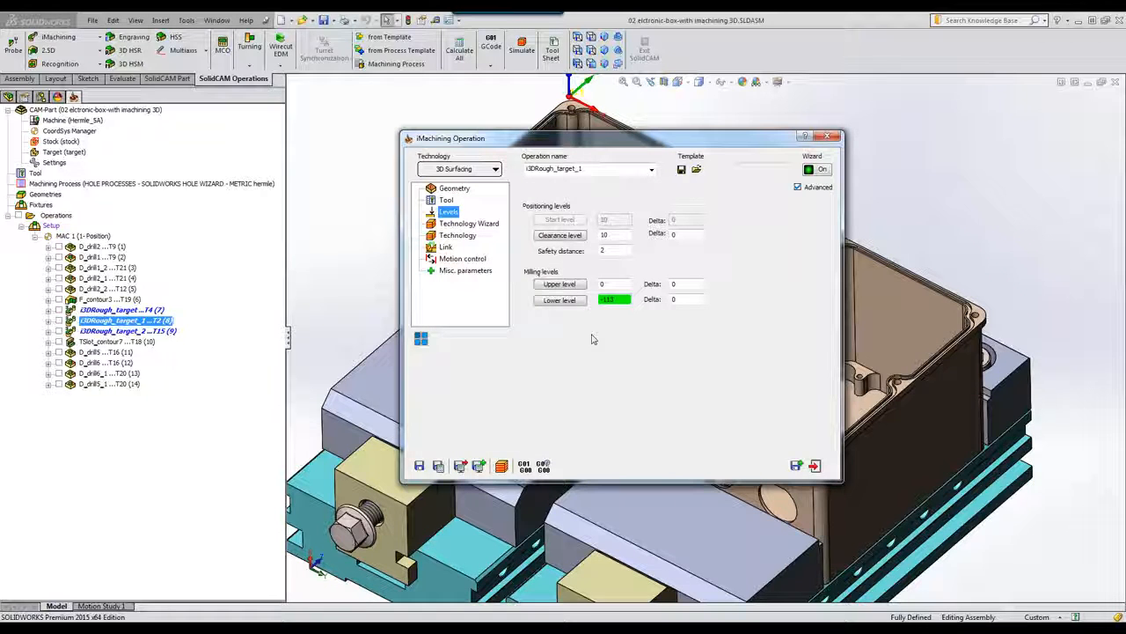
{"action": "left_click", "coordinate": [816, 466]}
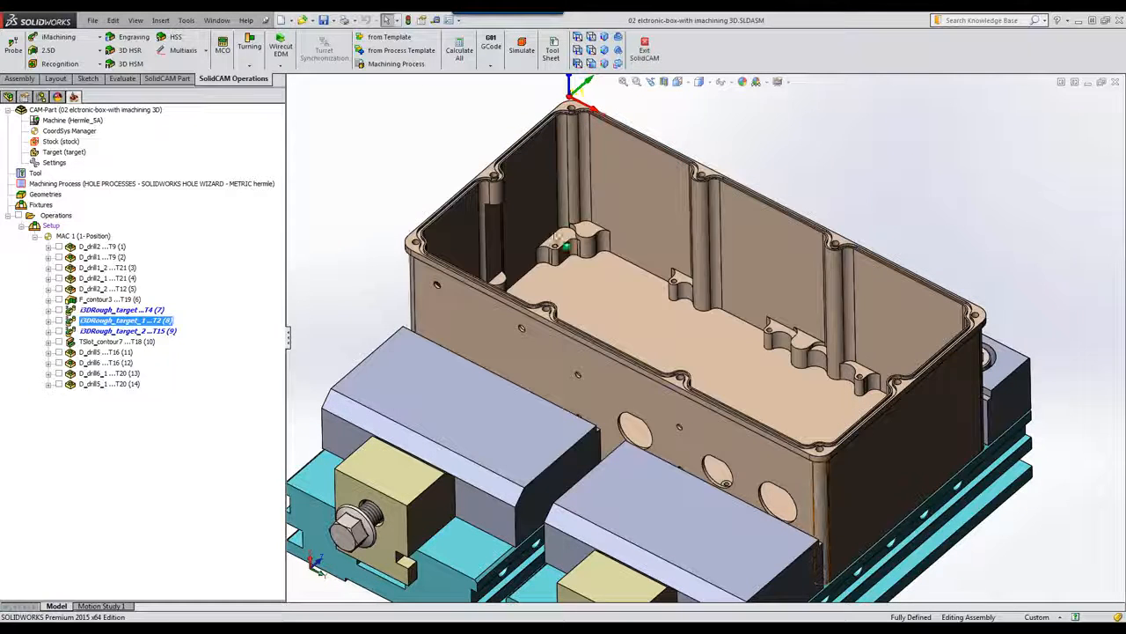
{"action": "left_click", "coordinate": [521, 50]}
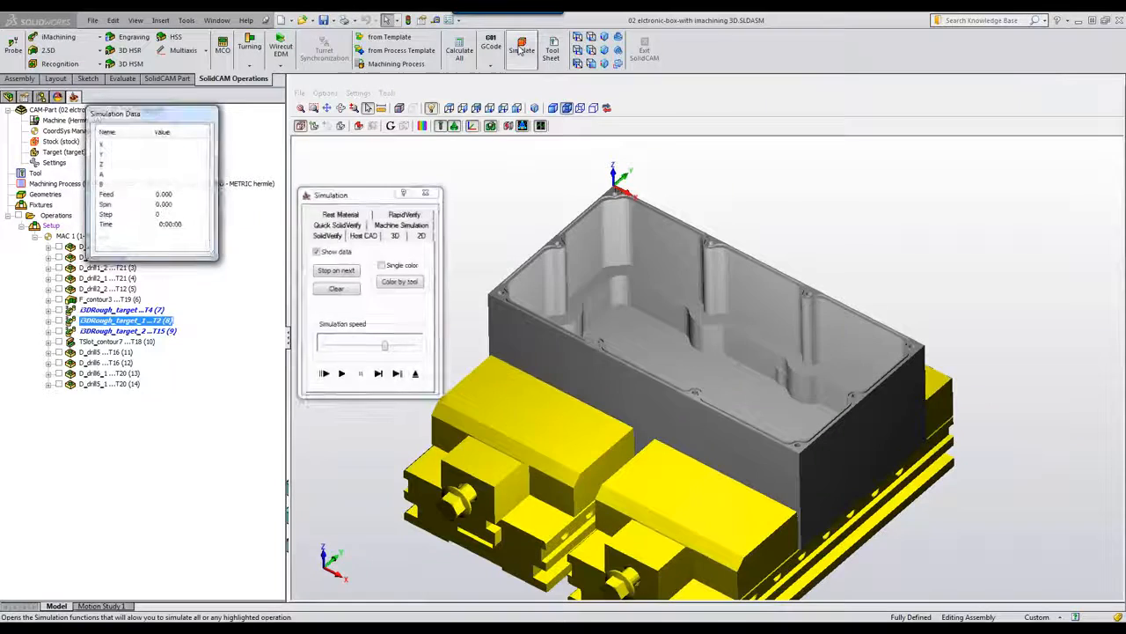
{"action": "left_click", "coordinate": [343, 374]}
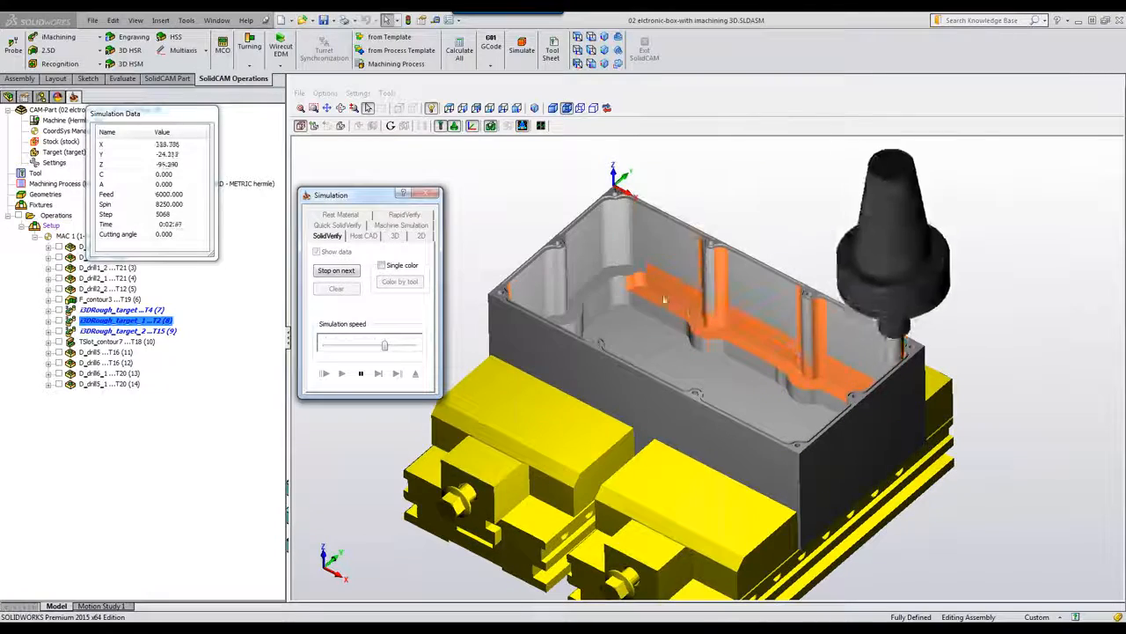
{"action": "mouse_move", "coordinate": [735, 370]}
{"action": "middle_mouse_down"}
{"action": "mouse_move", "coordinate": [744, 339]}
{"action": "mouse_move", "coordinate": [737, 372]}
{"action": "middle_mouse_up"}
{"action": "scroll", "coordinate": [738, 373], "scroll_direction": "up", "scroll_amount": 4}
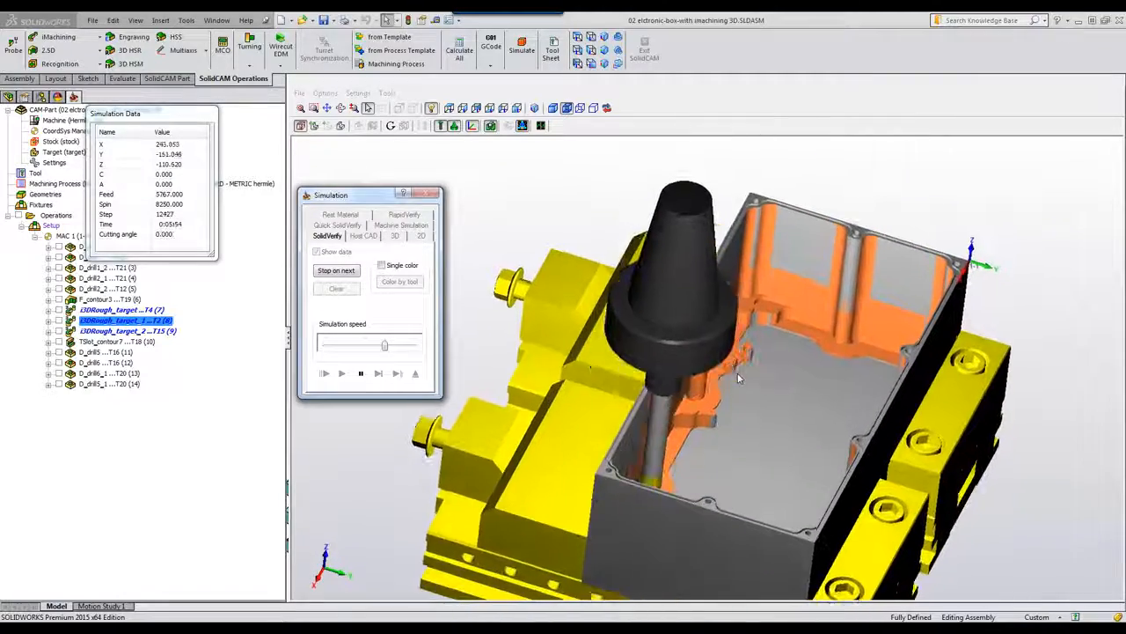
{"action": "middle_click_drag", "start_coordinate": [738, 373], "coordinate": [762, 390]}
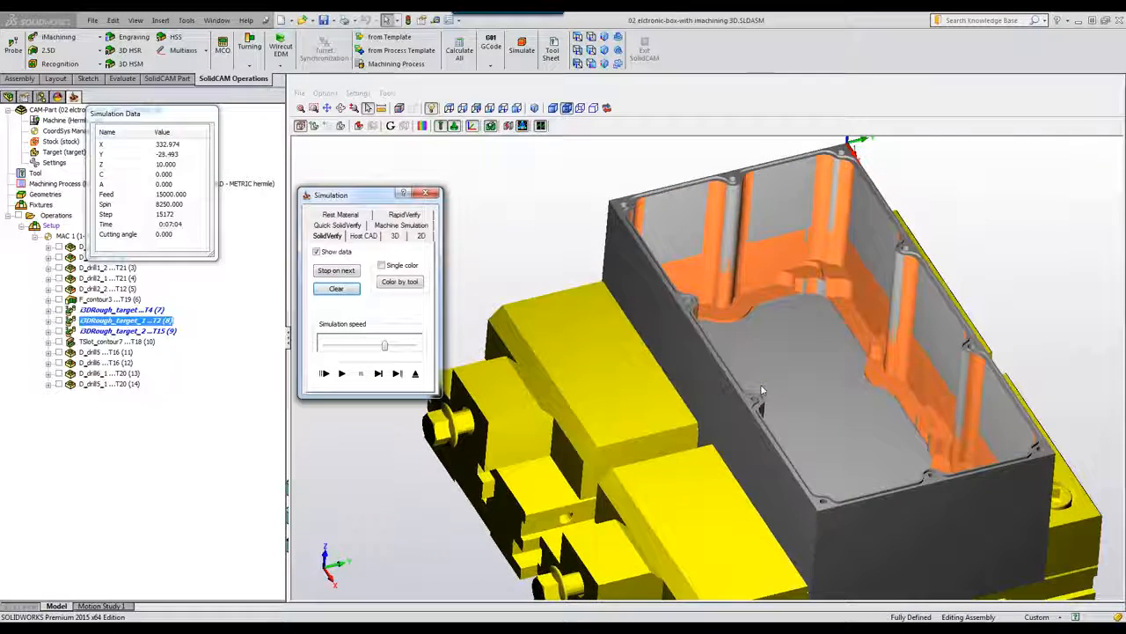
{"action": "left_click", "coordinate": [415, 373]}
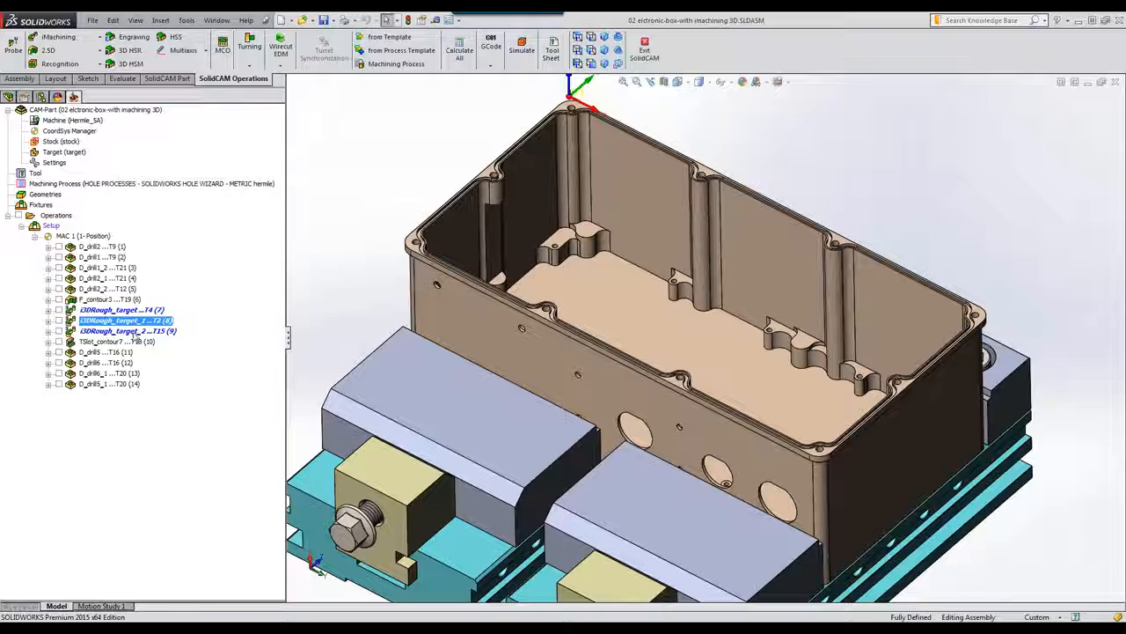
{"action": "left_click", "coordinate": [134, 331]}
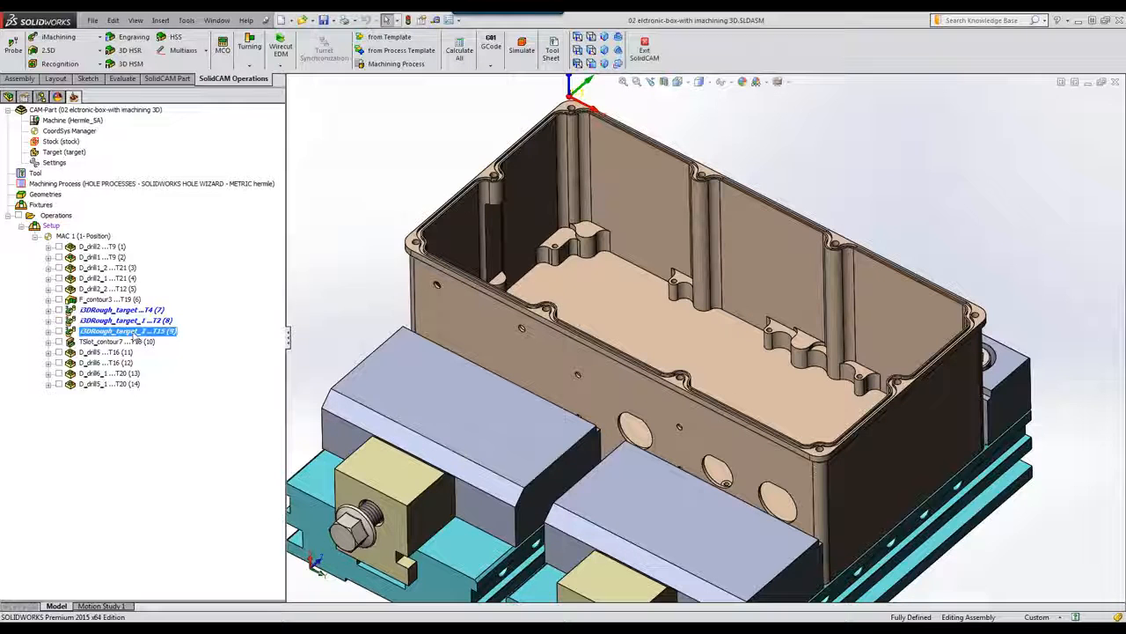
{"action": "left_click", "coordinate": [121, 310]}
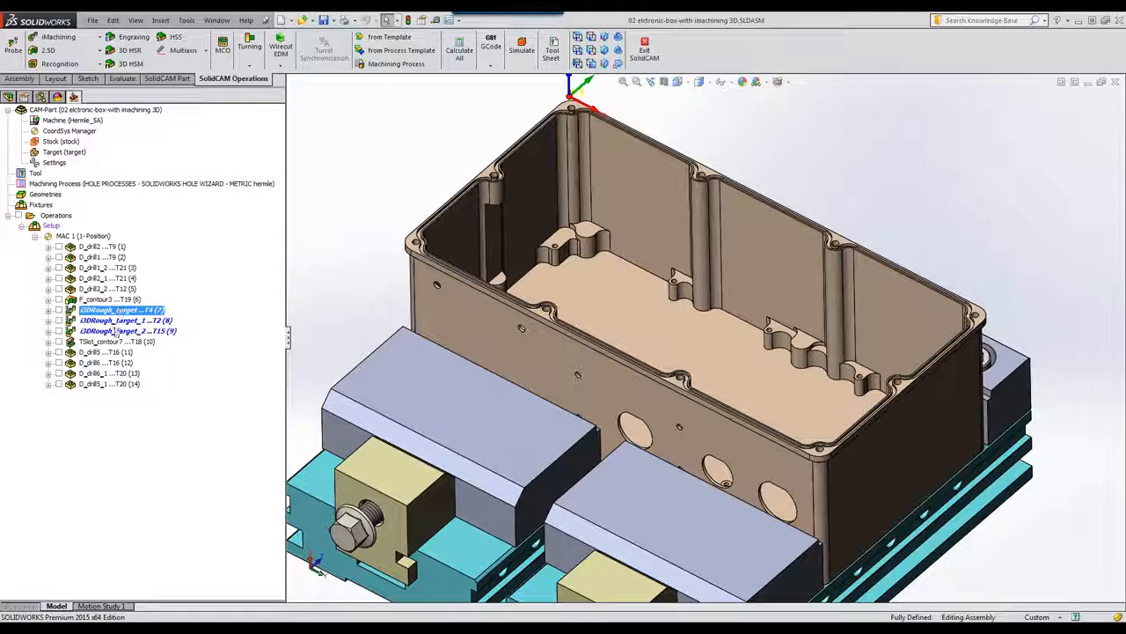
{"action": "left_click", "coordinate": [117, 332], "text": "shift"}
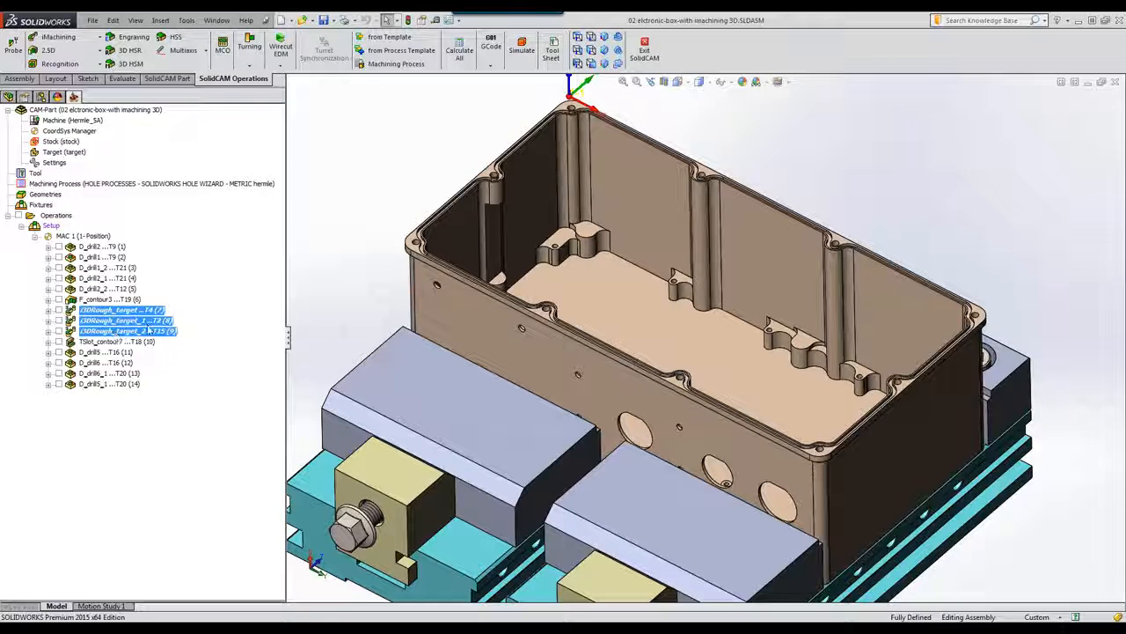
{"action": "left_click", "coordinate": [522, 48]}
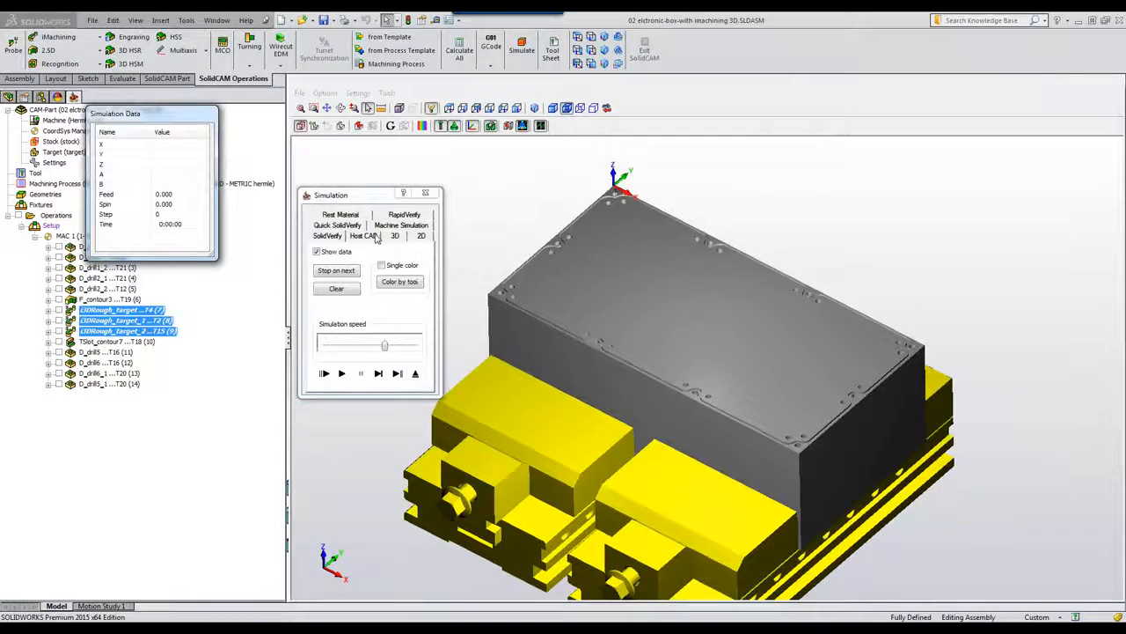
{"action": "left_click", "coordinate": [376, 237]}
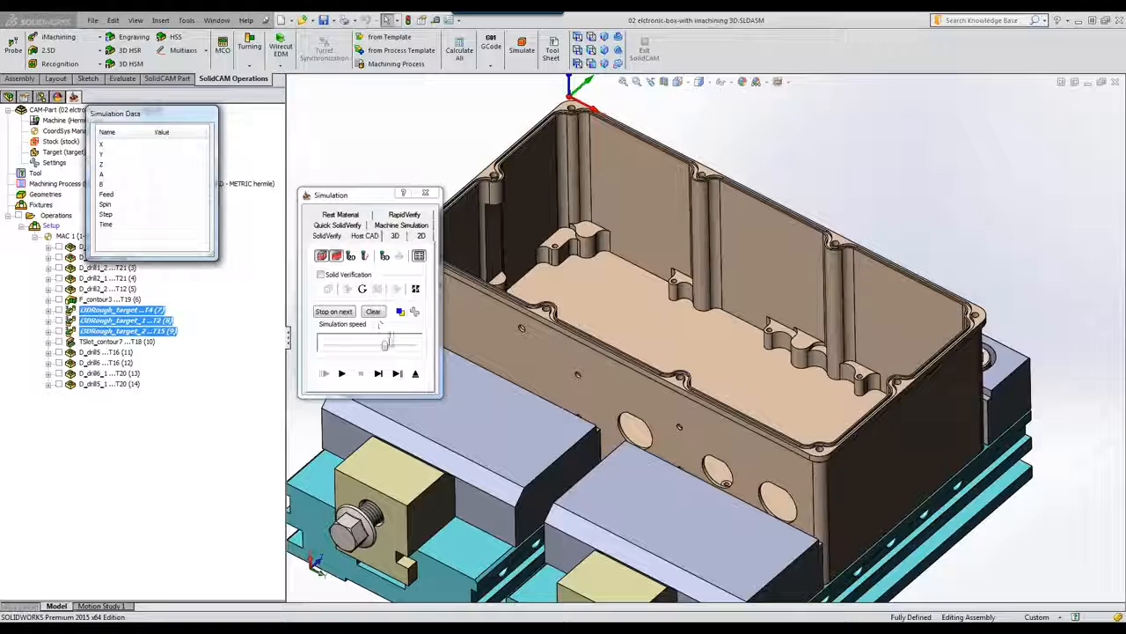
{"action": "left_click_drag", "start_coordinate": [387, 344], "coordinate": [414, 345]}
{"action": "left_click", "coordinate": [343, 374]}
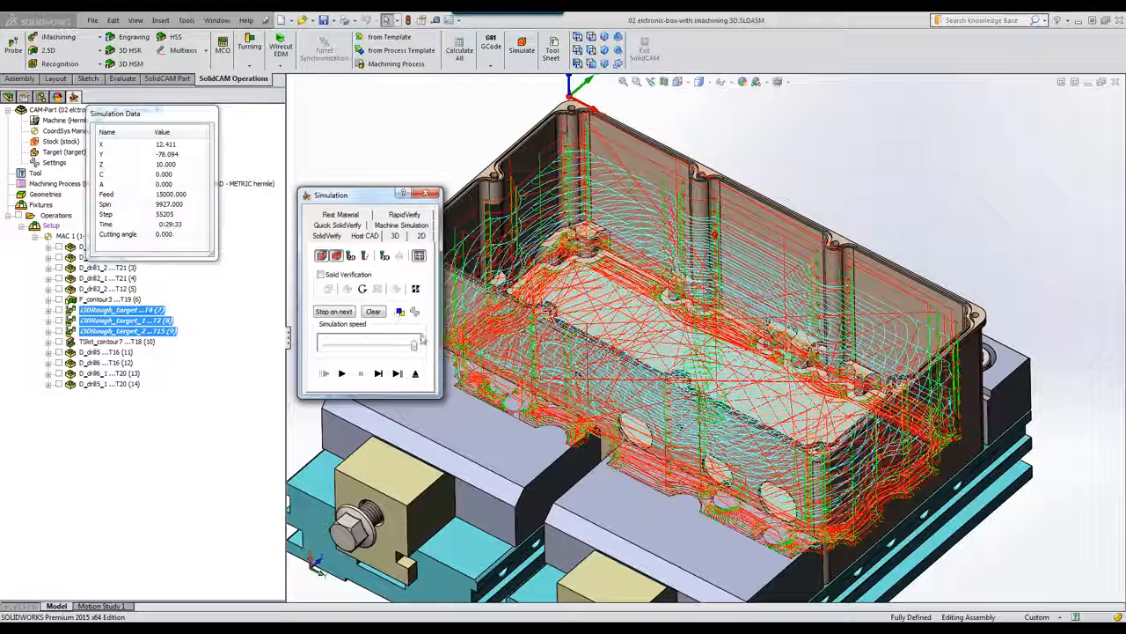
{"action": "left_click", "coordinate": [417, 375]}
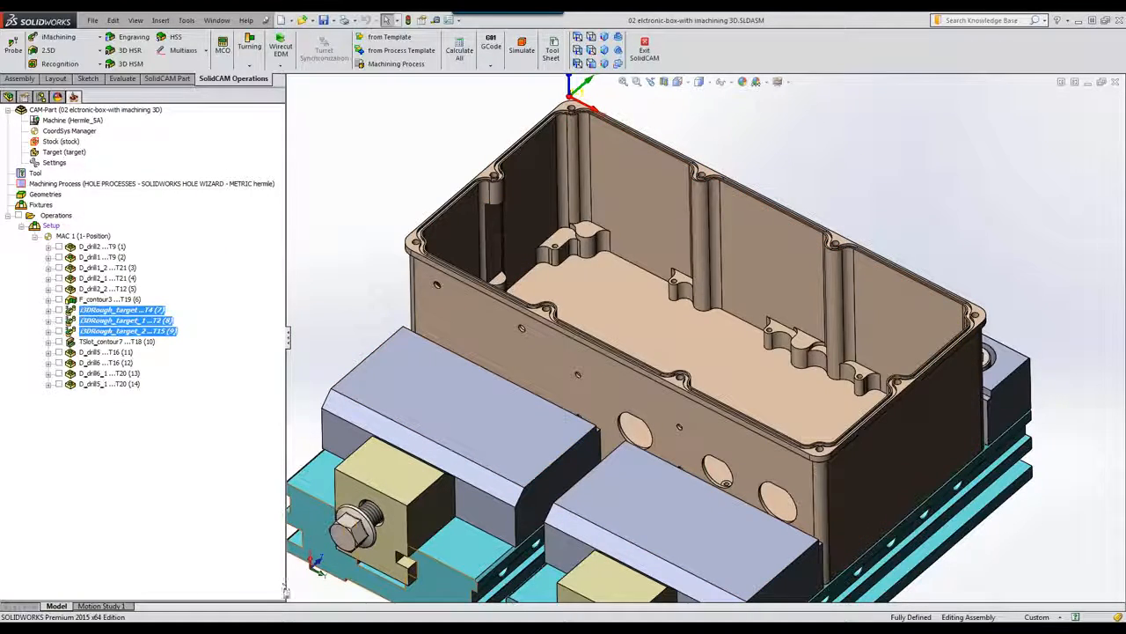
{"action": "left_click", "coordinate": [269, 623]}
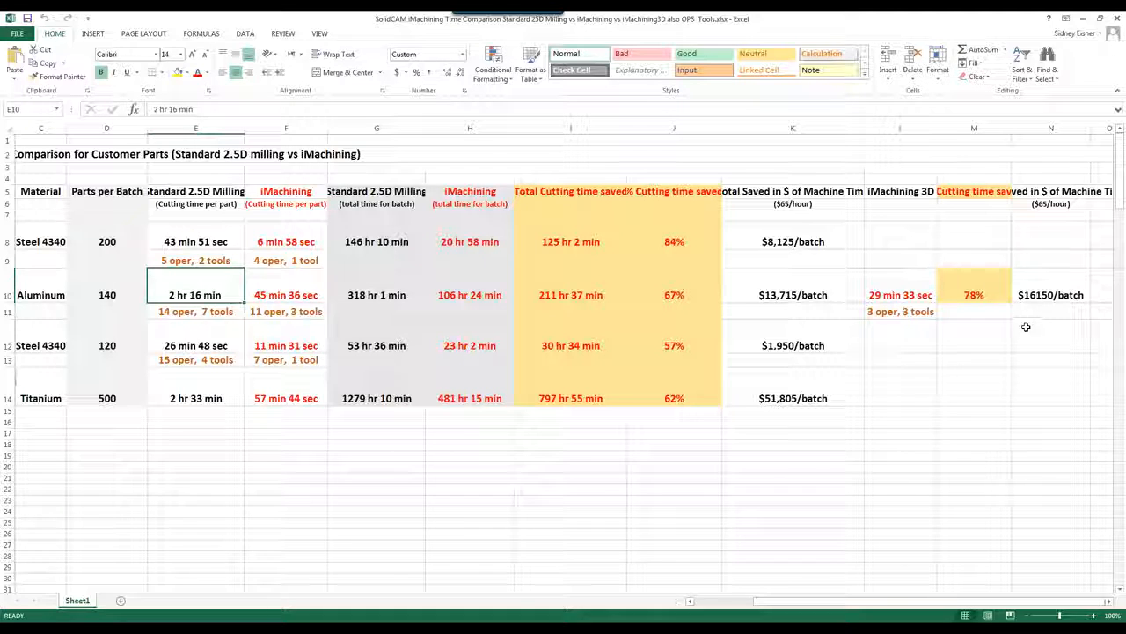
Step: Minimize the Excel sheet comparing 45 min 36 sec iMachining versus 2 hr 16 min 2.5D milling
{"action": "left_click", "coordinate": [1087, 19]}
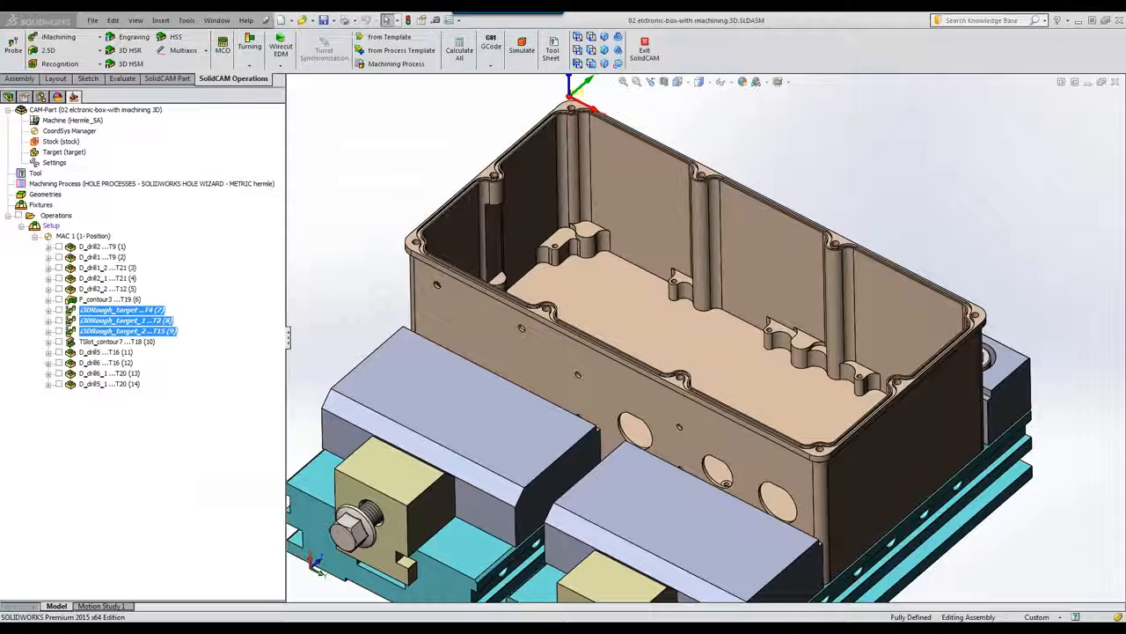
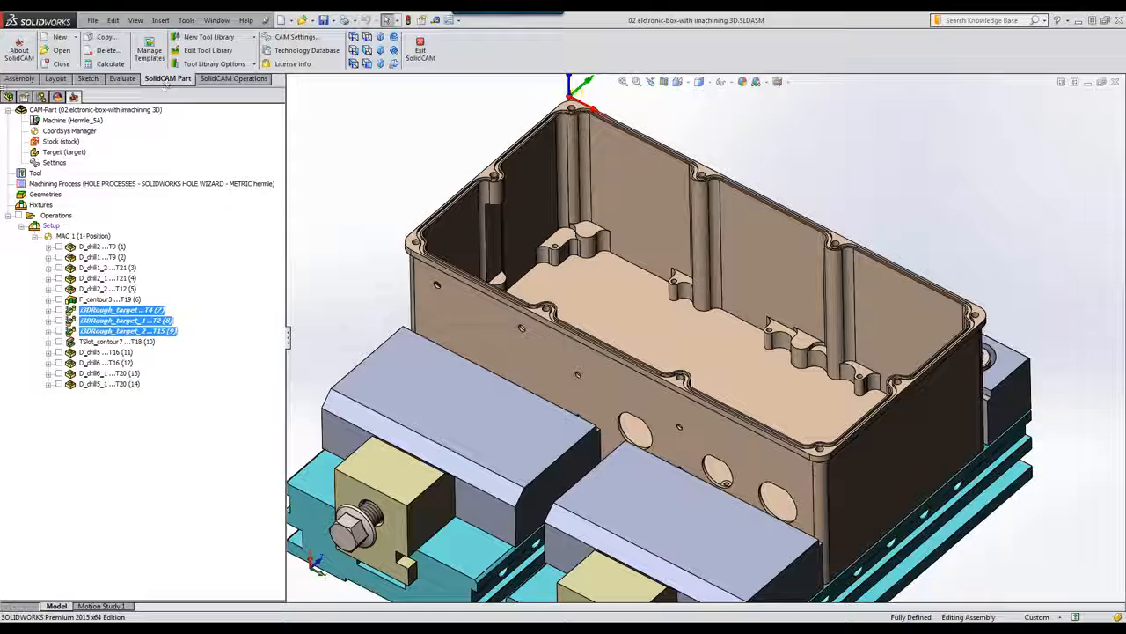
Step: Load the CAM part 03 EXERCISE_4(2D).prz from the CAM-Parts dialog
{"action": "left_click", "coordinate": [59, 50]}
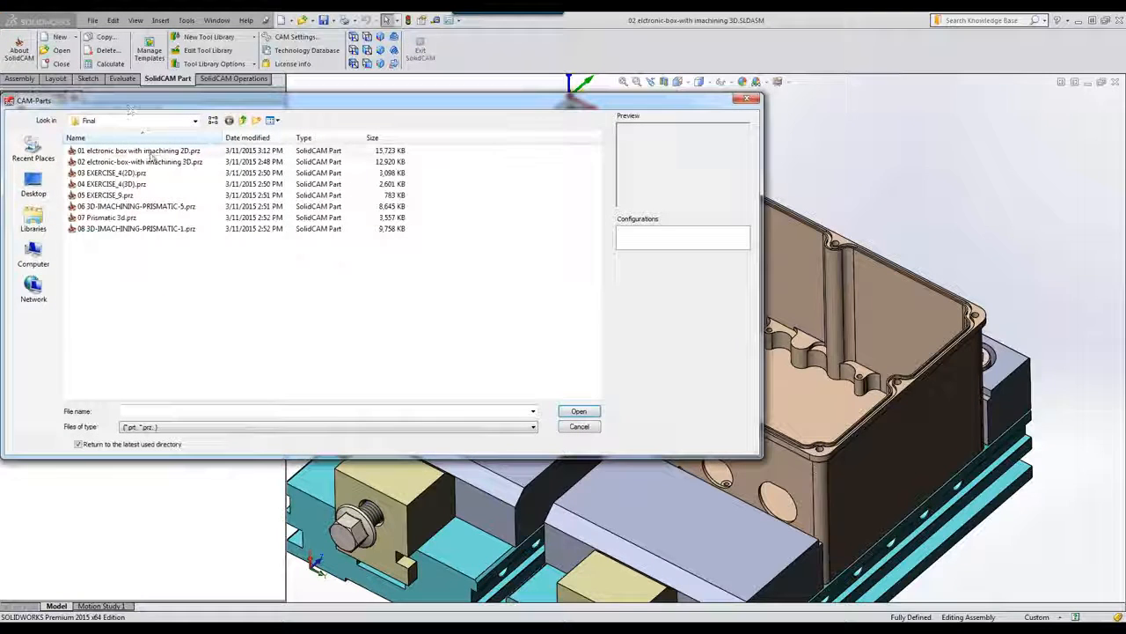
{"action": "left_click", "coordinate": [112, 173]}
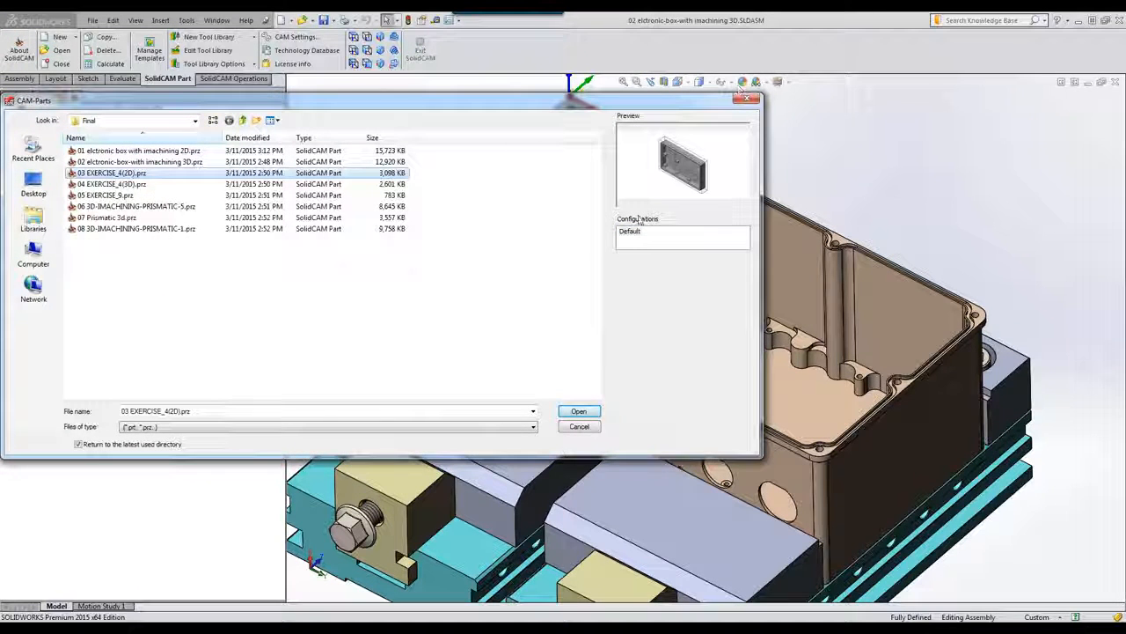
{"action": "left_click", "coordinate": [578, 411]}
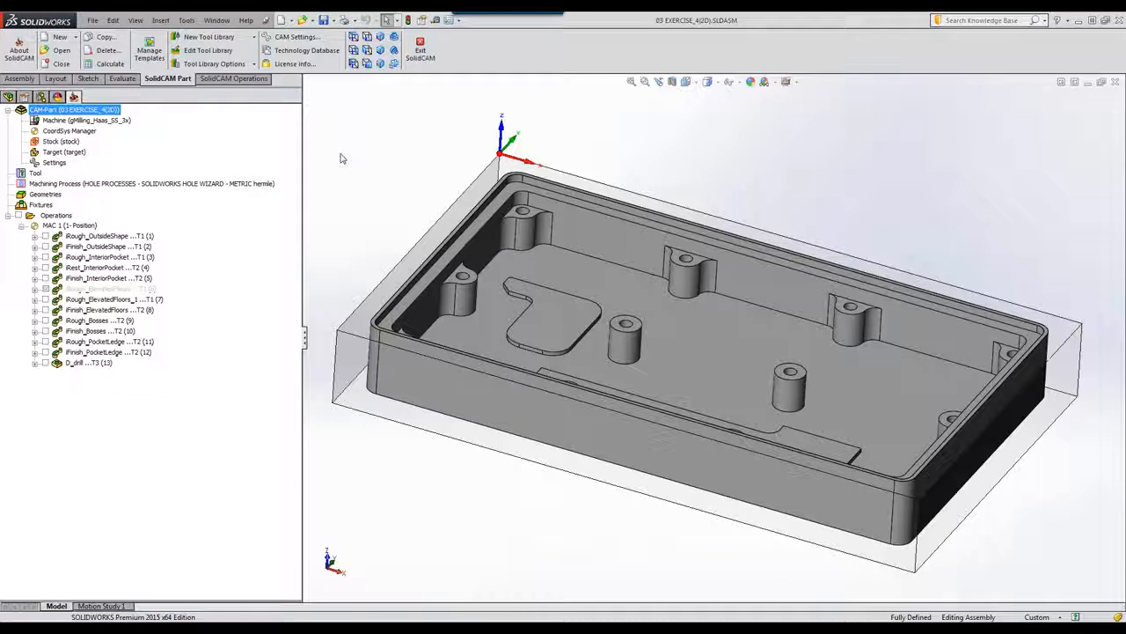
{"action": "left_click", "coordinate": [46, 238]}
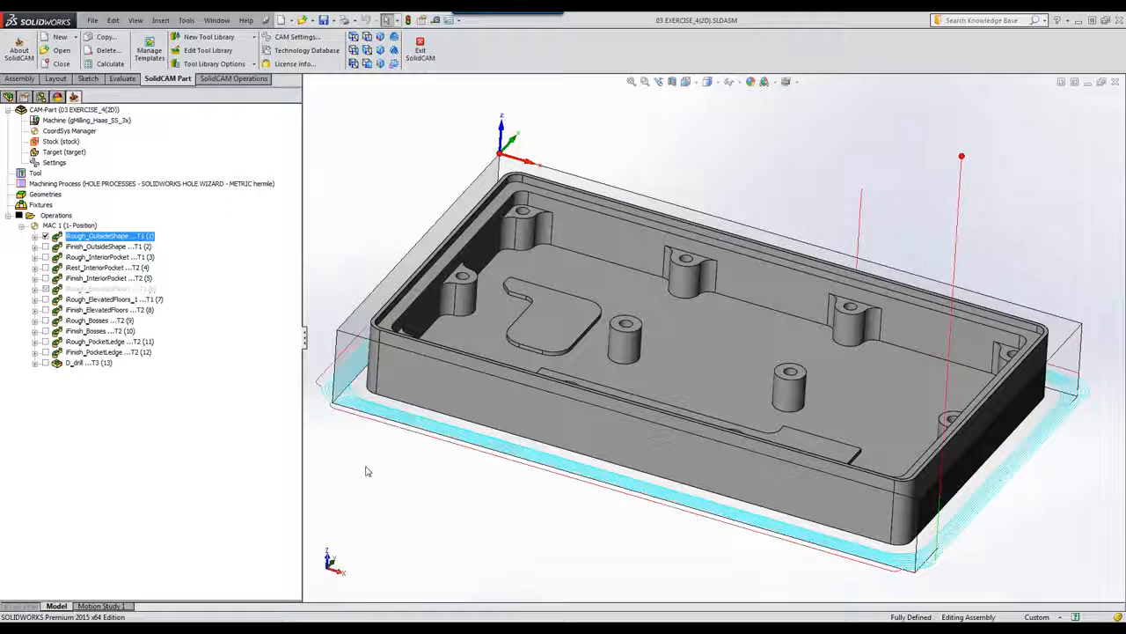
{"action": "left_click", "coordinate": [46, 237]}
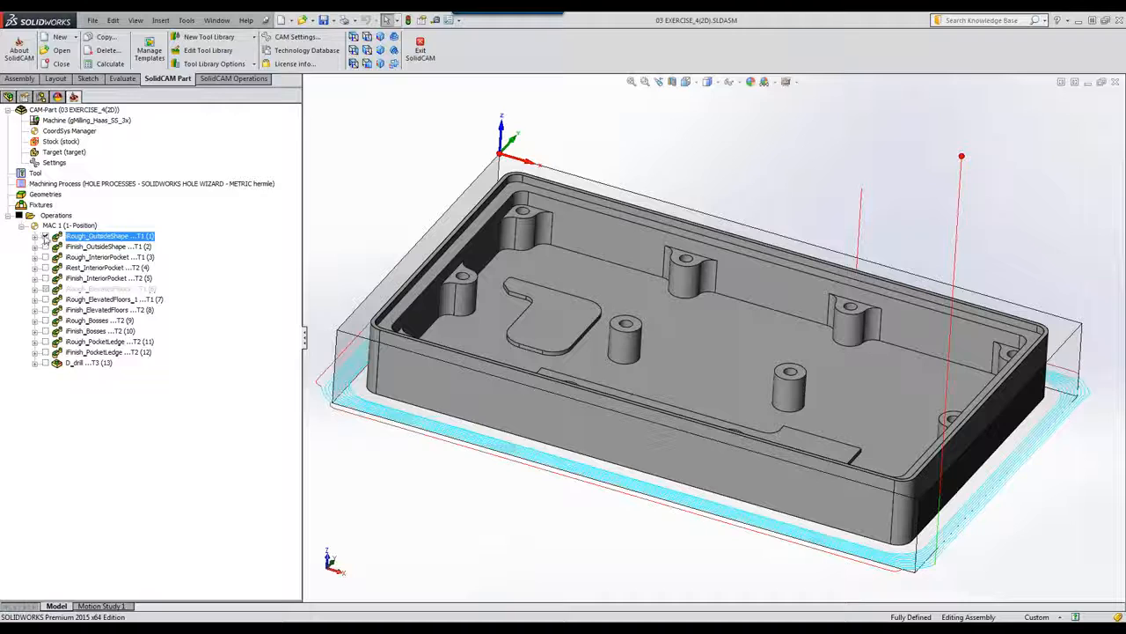
{"action": "left_click", "coordinate": [46, 257]}
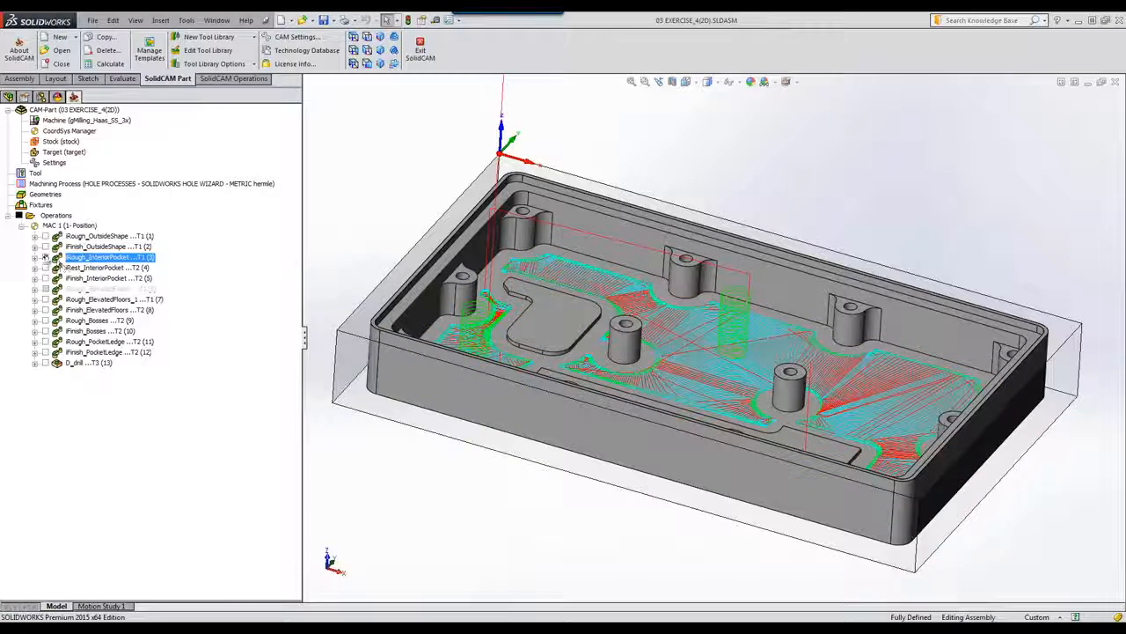
{"action": "left_click", "coordinate": [46, 257]}
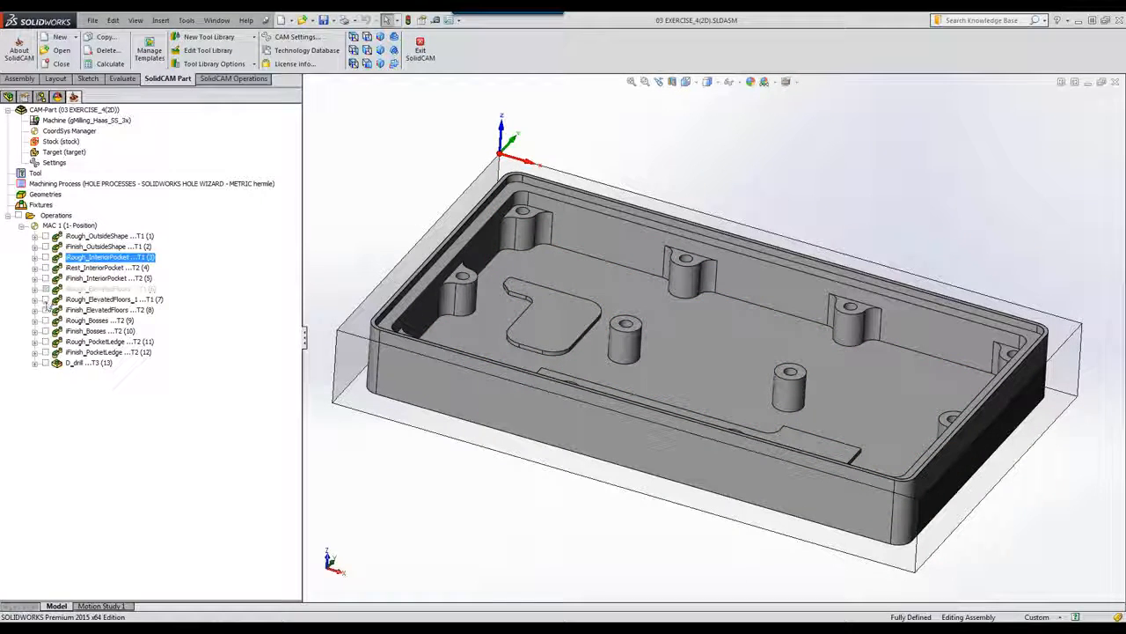
{"action": "left_click", "coordinate": [46, 299]}
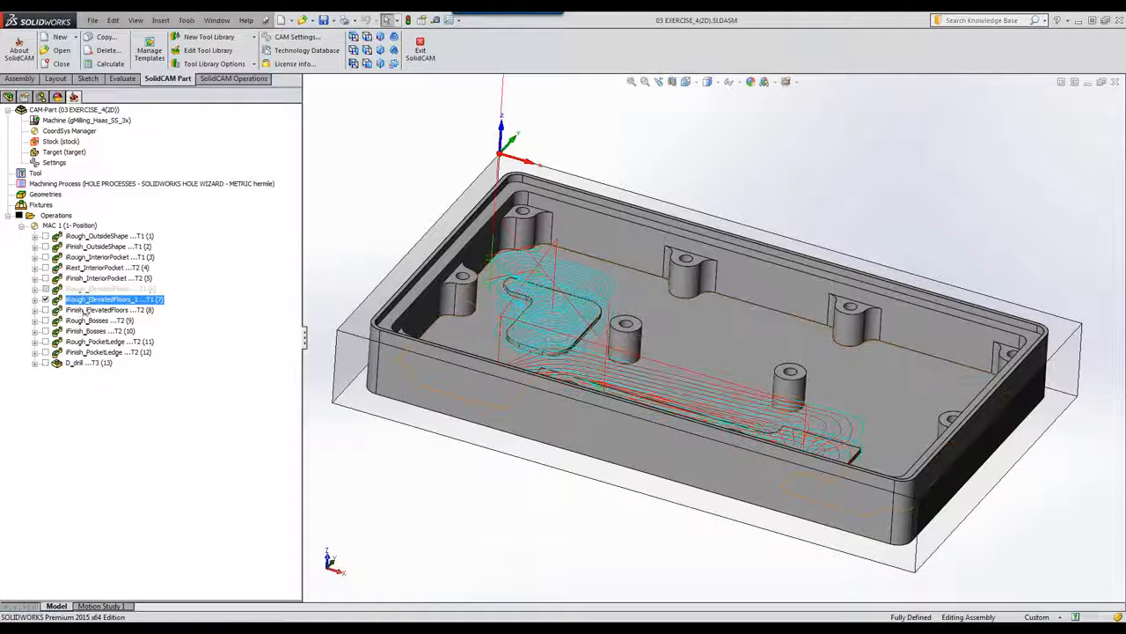
{"action": "left_click", "coordinate": [46, 299]}
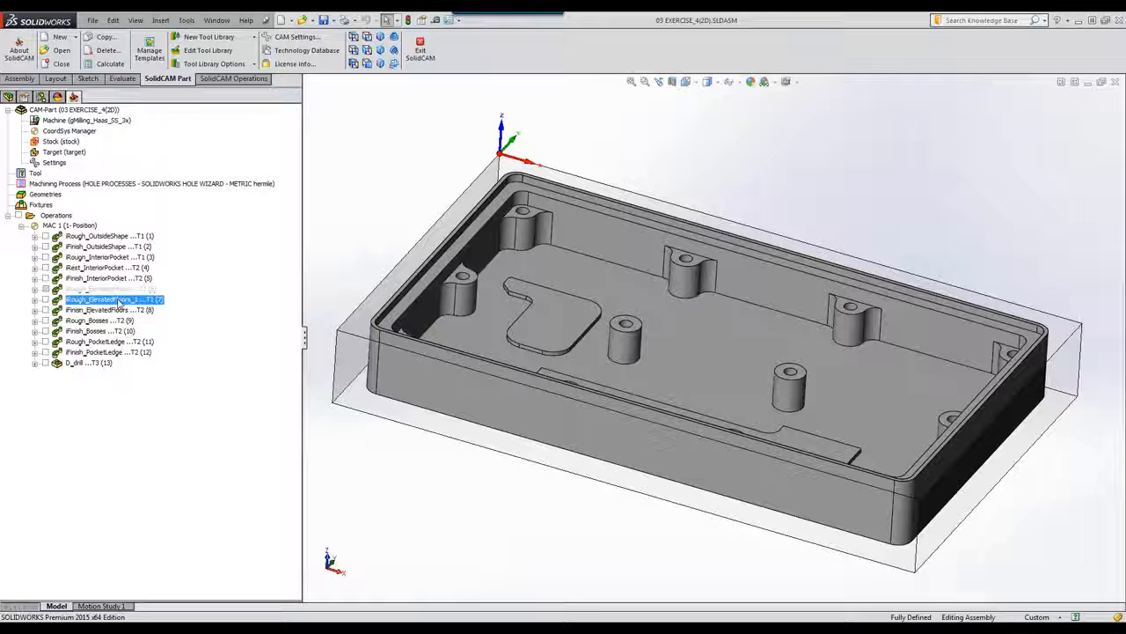
{"action": "right_click", "coordinate": [118, 303]}
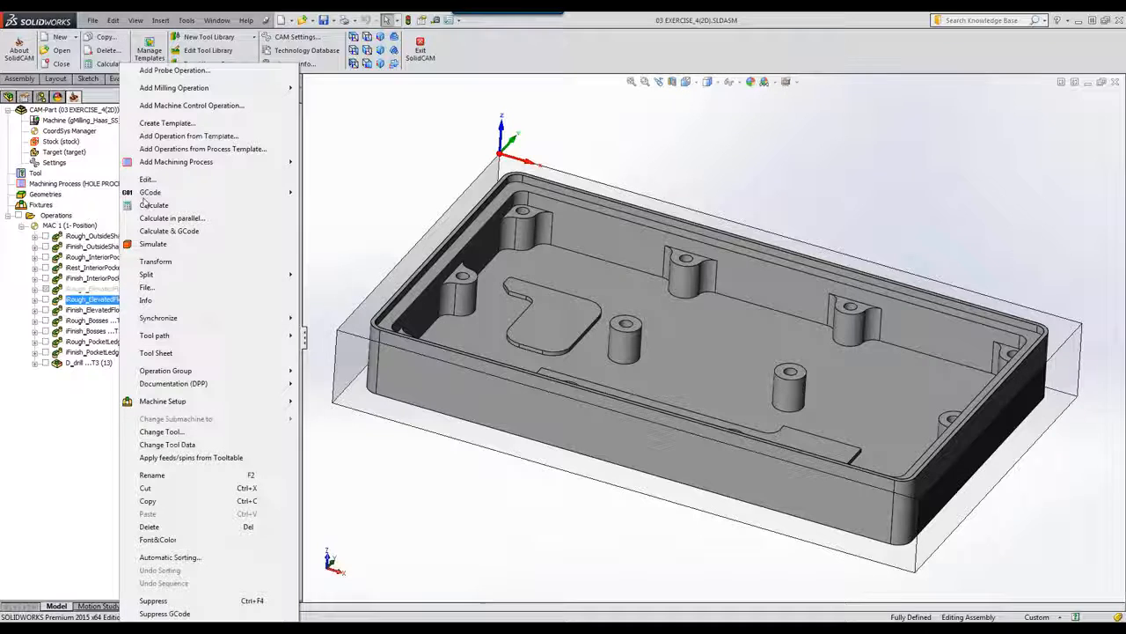
{"action": "left_click", "coordinate": [146, 179]}
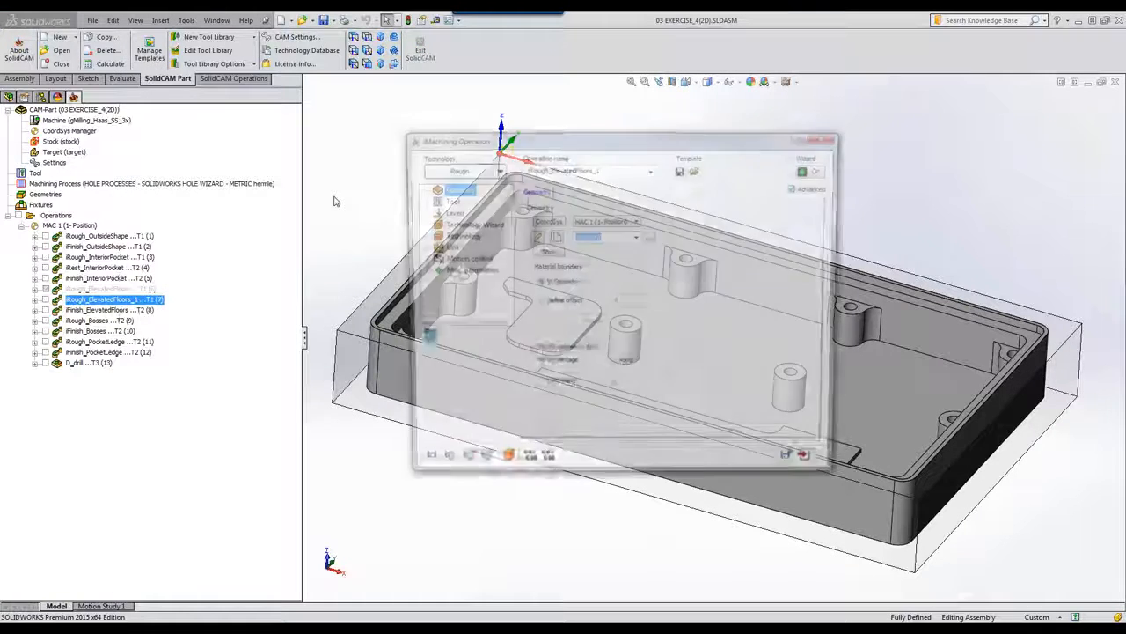
{"action": "left_click", "coordinate": [546, 253]}
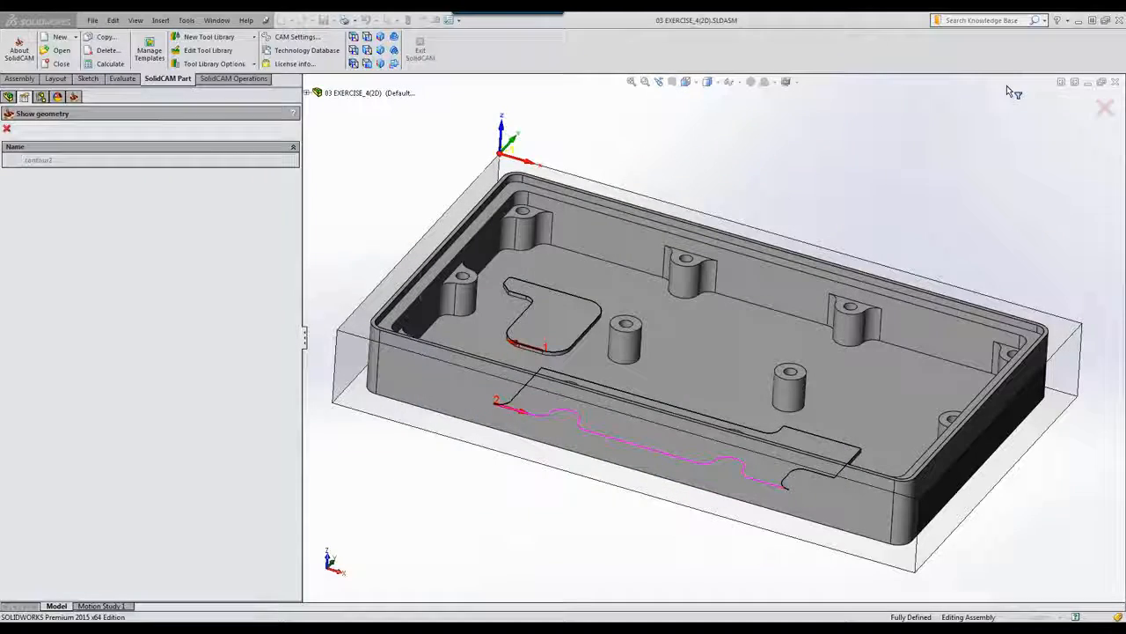
{"action": "middle_click_drag", "start_coordinate": [774, 339], "coordinate": [596, 375]}
{"action": "scroll", "coordinate": [633, 323], "scroll_direction": "down", "scroll_amount": 2}
{"action": "middle_click_drag", "start_coordinate": [678, 355], "coordinate": [652, 356]}
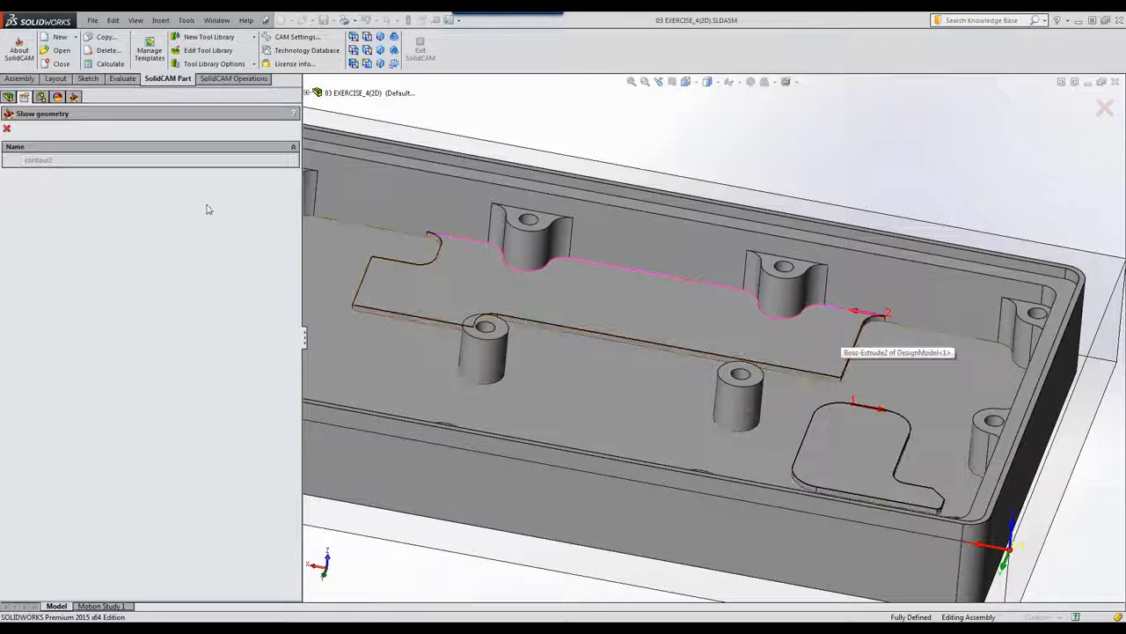
{"action": "left_click", "coordinate": [6, 130]}
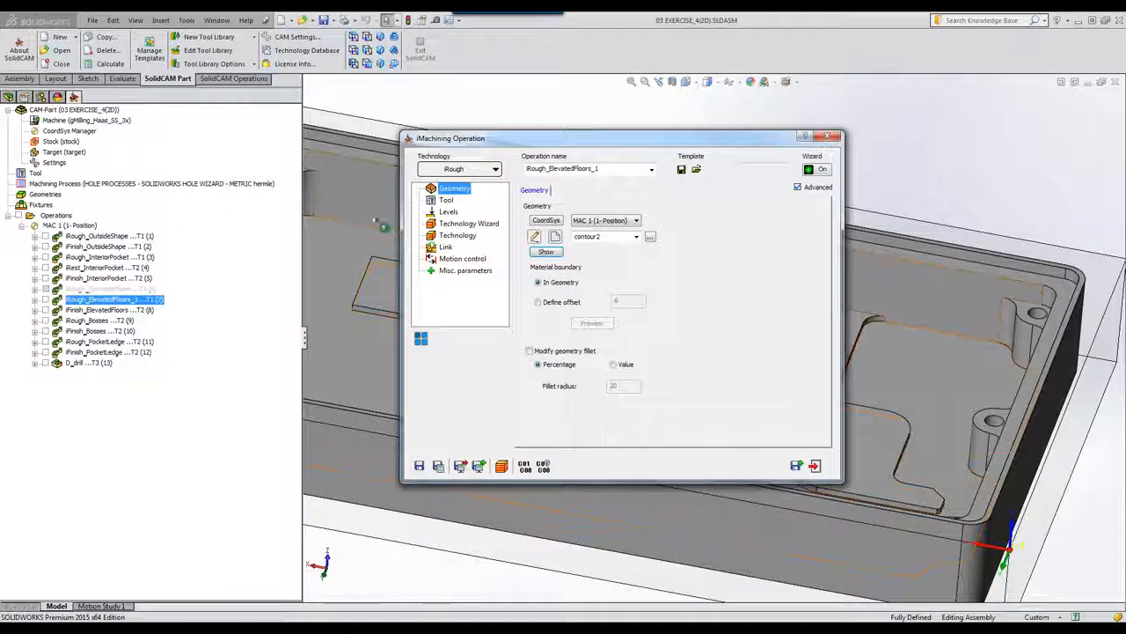
{"action": "left_click", "coordinate": [446, 201]}
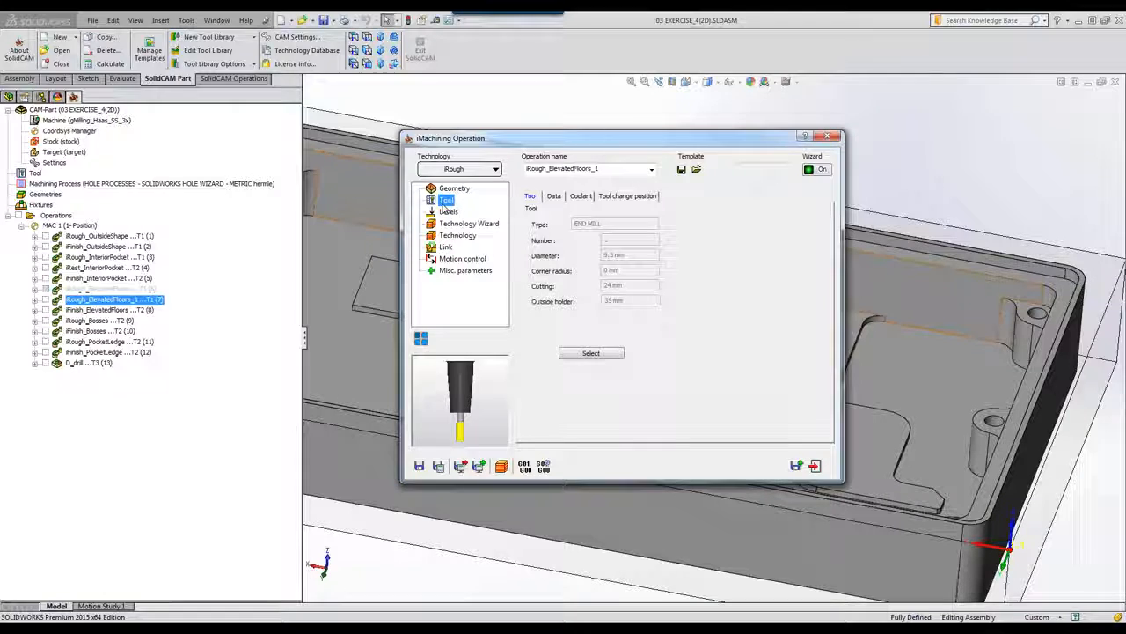
{"action": "left_click", "coordinate": [815, 466]}
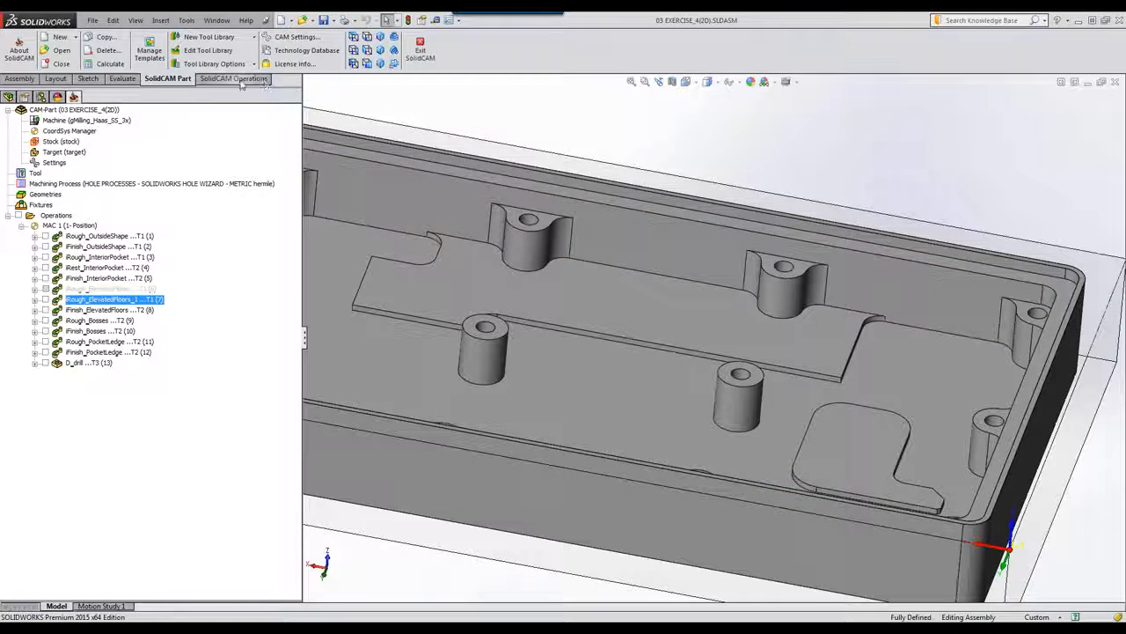
Step: Run a SolidVerify simulation of operations 1–5, from outside-shape roughing to interior-pocket finishing
{"action": "left_click", "coordinate": [238, 79]}
{"action": "left_click", "coordinate": [521, 54]}
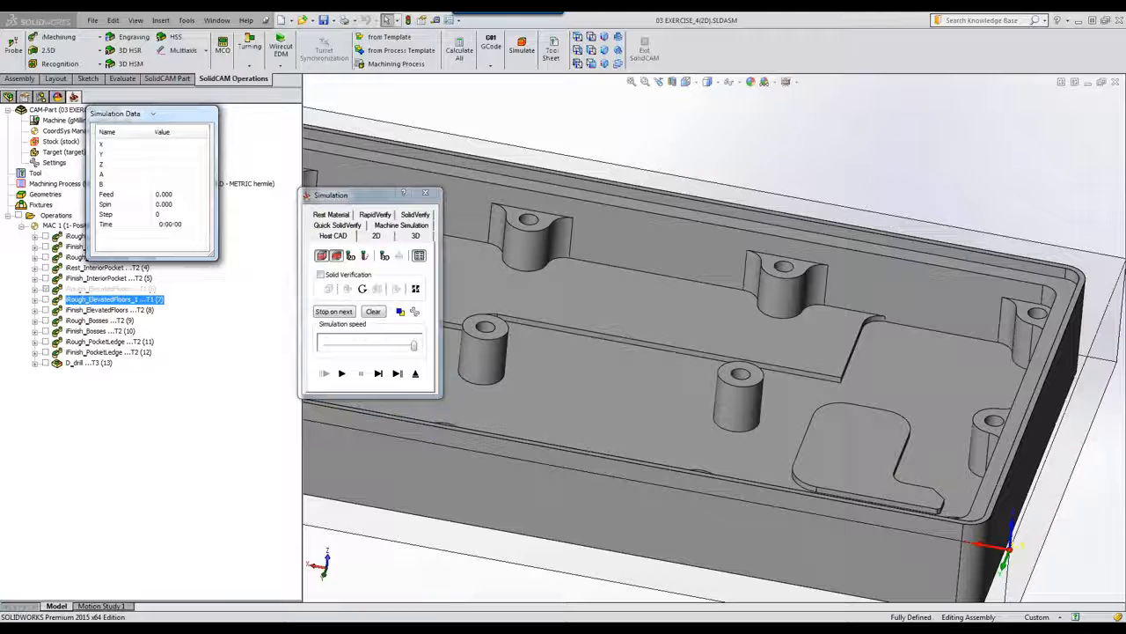
{"action": "left_click", "coordinate": [410, 215]}
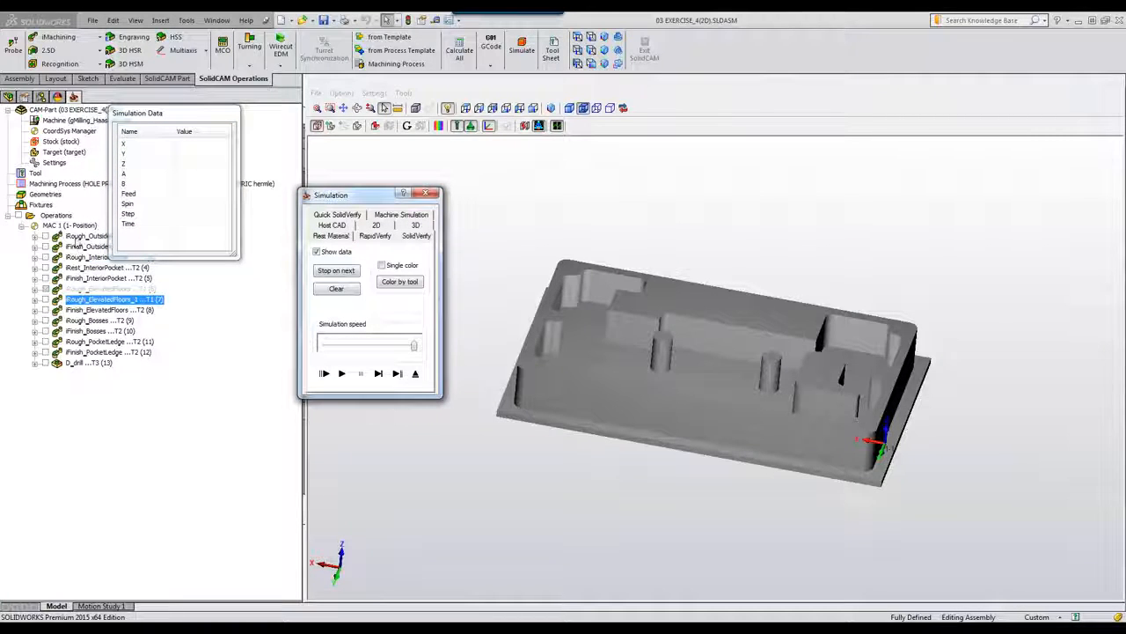
{"action": "left_click", "coordinate": [81, 237]}
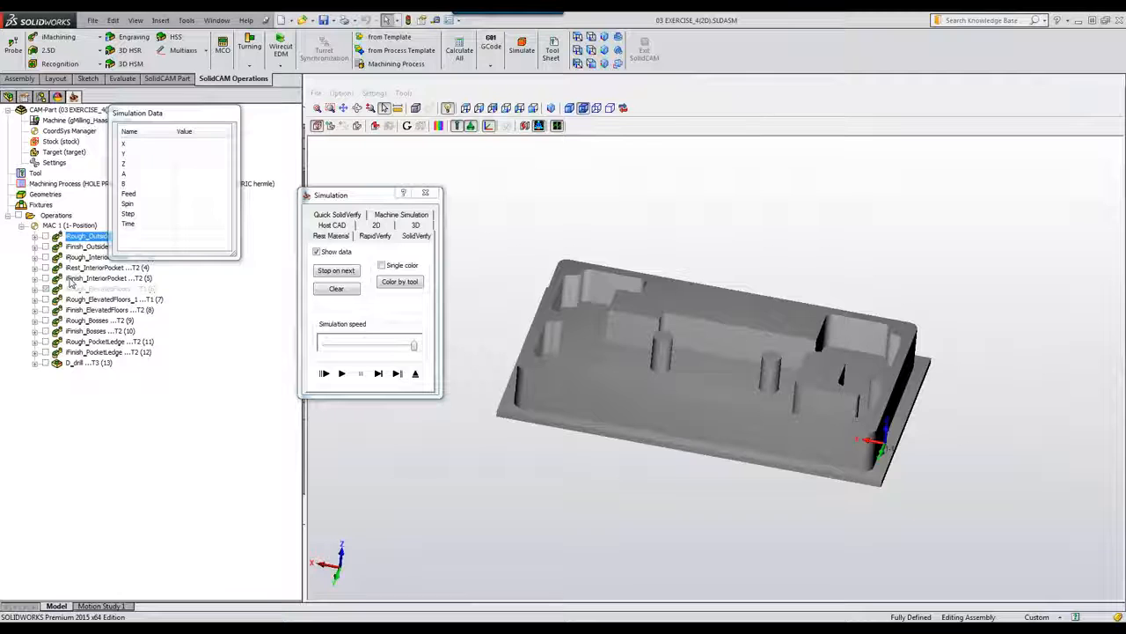
{"action": "left_click", "coordinate": [71, 279], "text": "shift"}
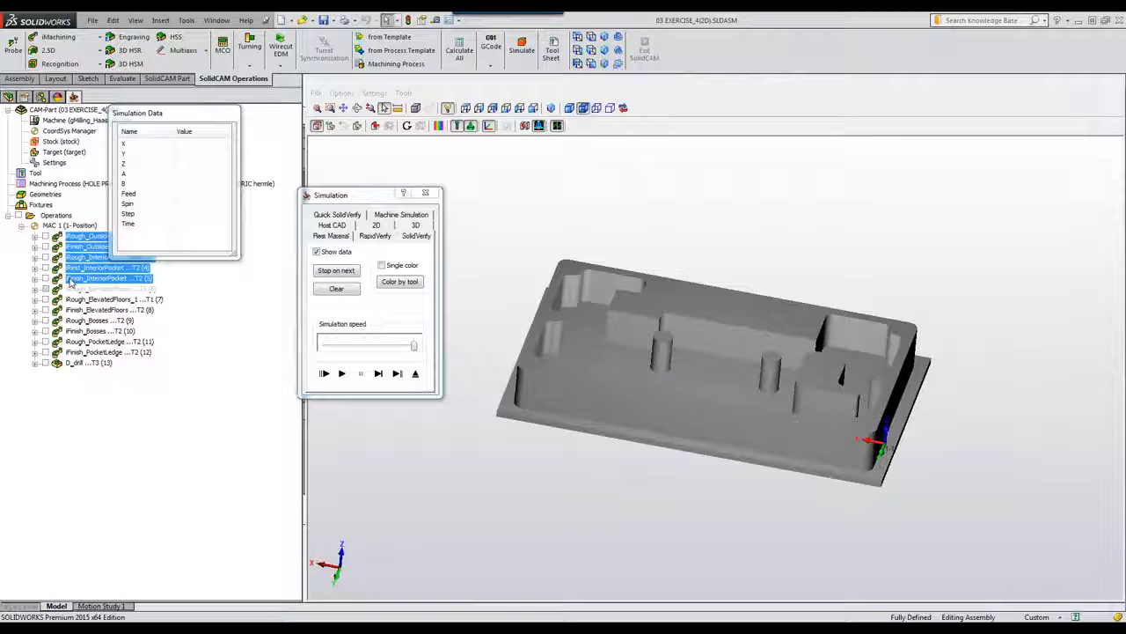
{"action": "left_click", "coordinate": [341, 374]}
{"action": "left_click", "coordinate": [342, 373]}
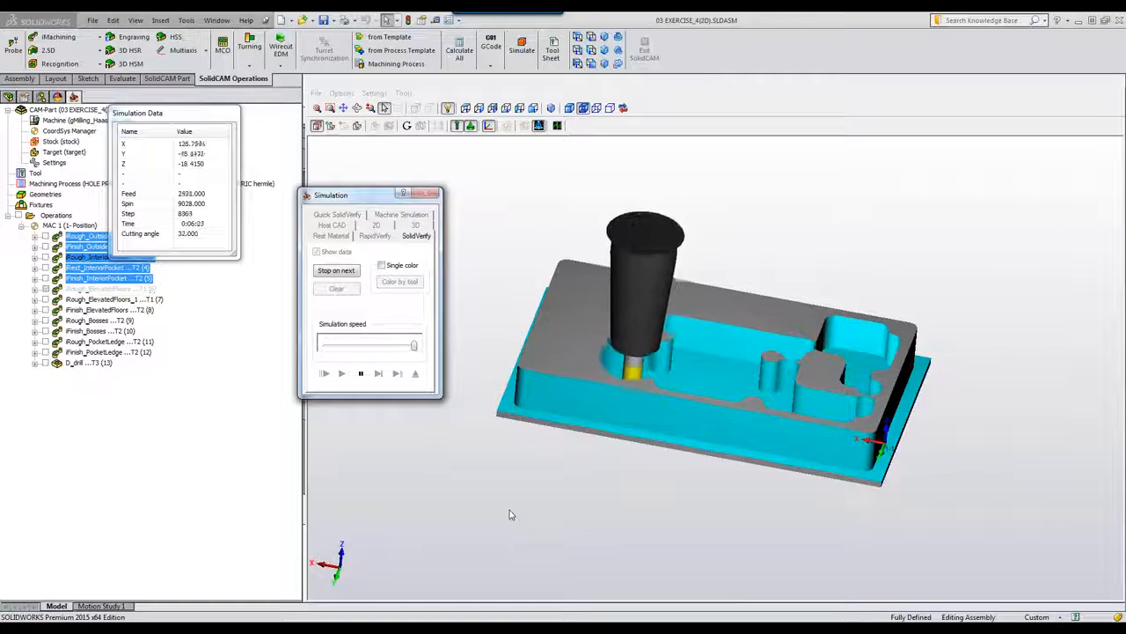
Step: Inspect the machined part from a steeper isometric view and select only the elevated-floors roughing operation
{"action": "left_click", "coordinate": [550, 108]}
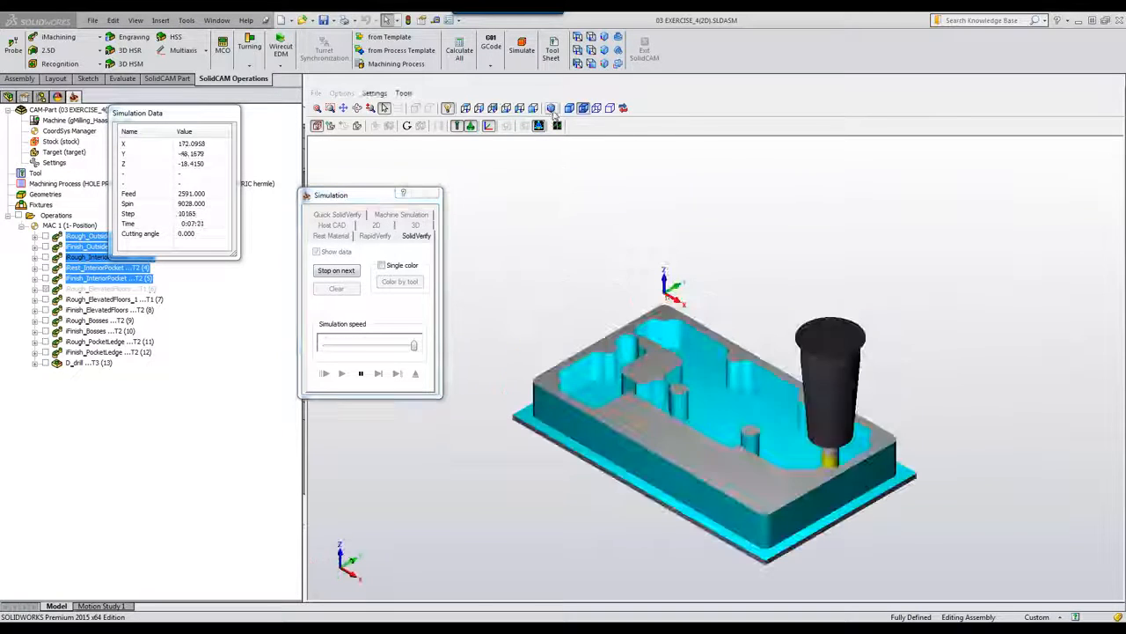
{"action": "scroll", "coordinate": [563, 304], "scroll_direction": "up", "scroll_amount": 3}
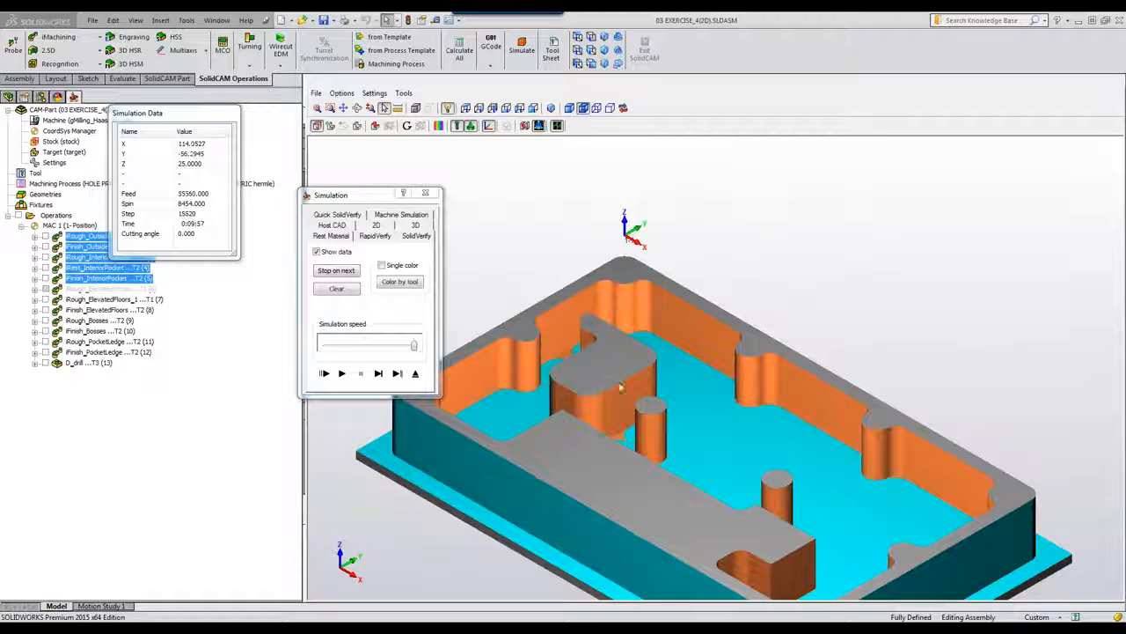
{"action": "middle_click_drag", "start_coordinate": [601, 374], "coordinate": [602, 381]}
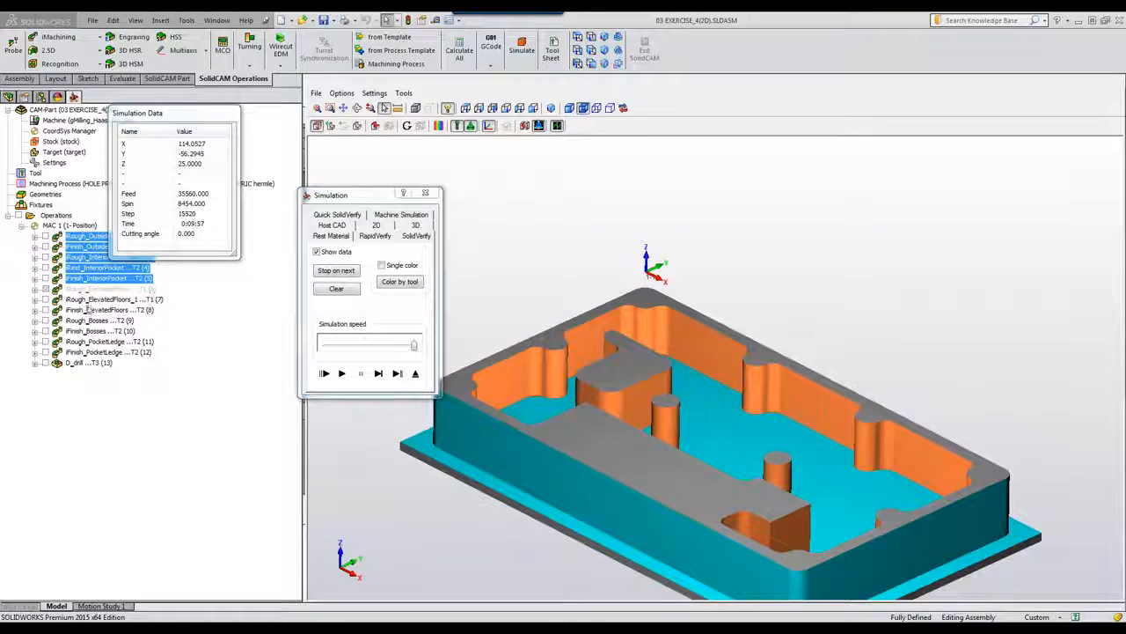
{"action": "left_click", "coordinate": [92, 300]}
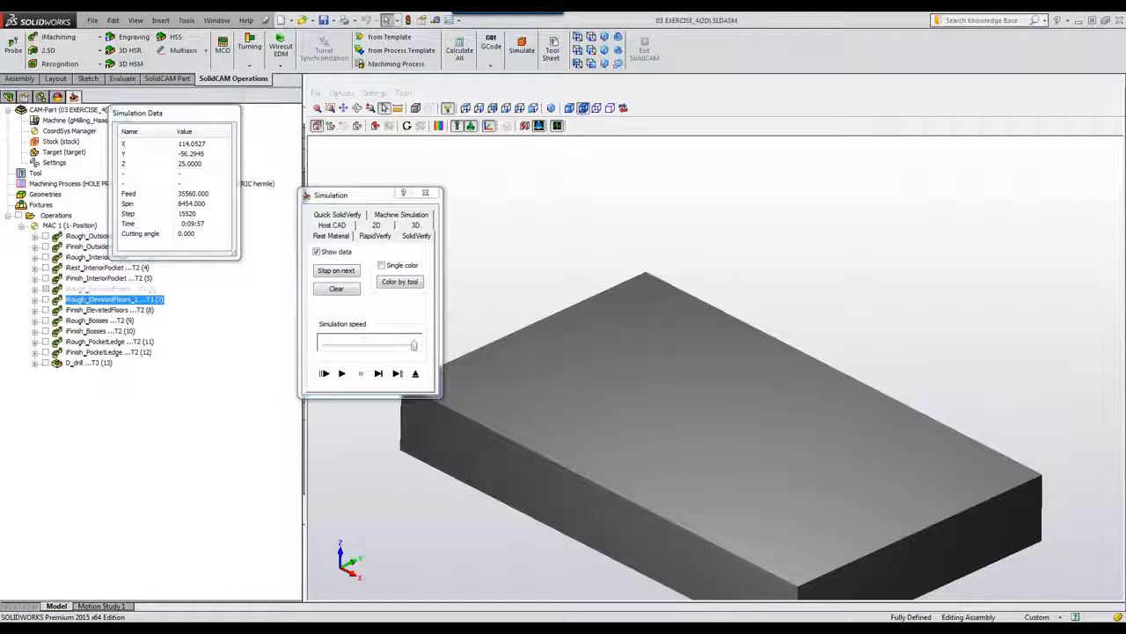
Step: Play elevated-floors roughing on the previously machined stock, declining crash checking, and zoom in
{"action": "left_click", "coordinate": [377, 373]}
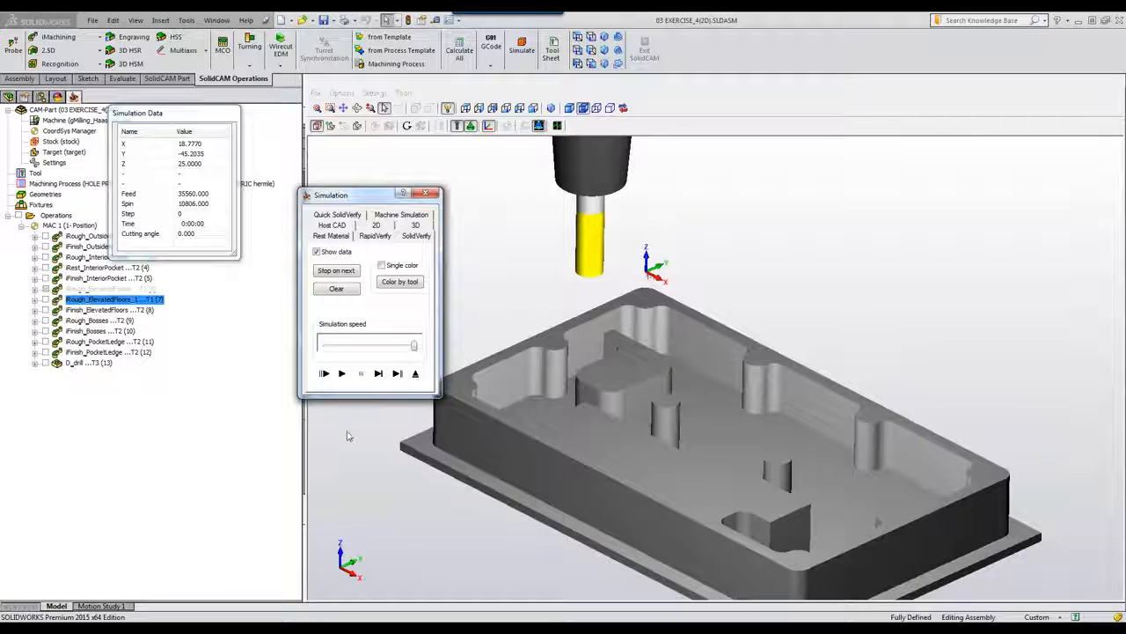
{"action": "left_click", "coordinate": [343, 374]}
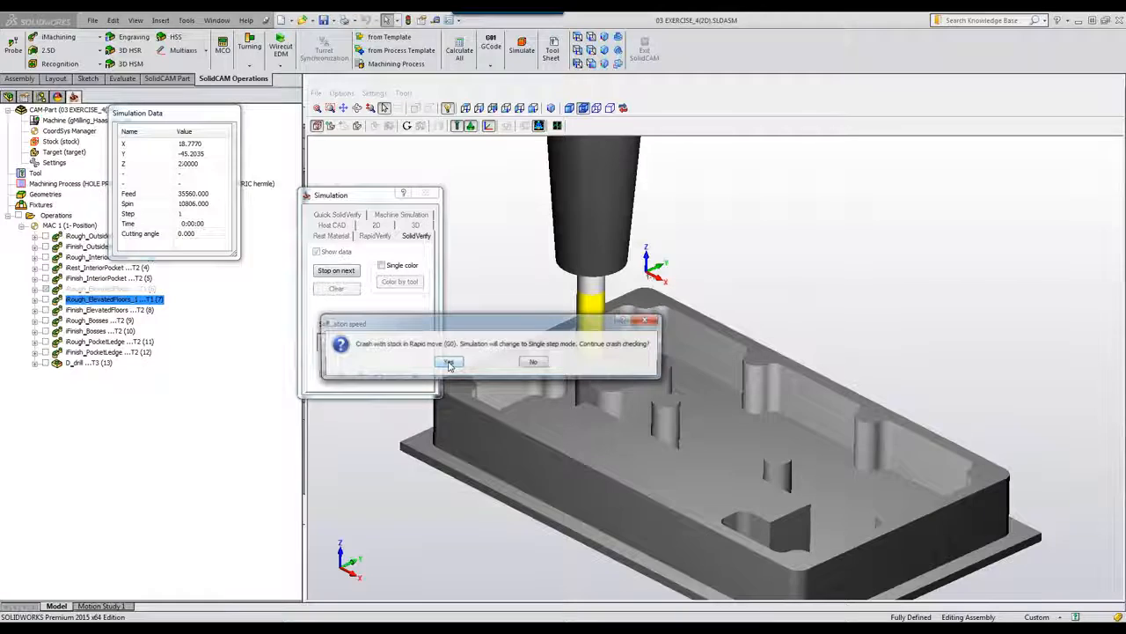
{"action": "left_click", "coordinate": [534, 363]}
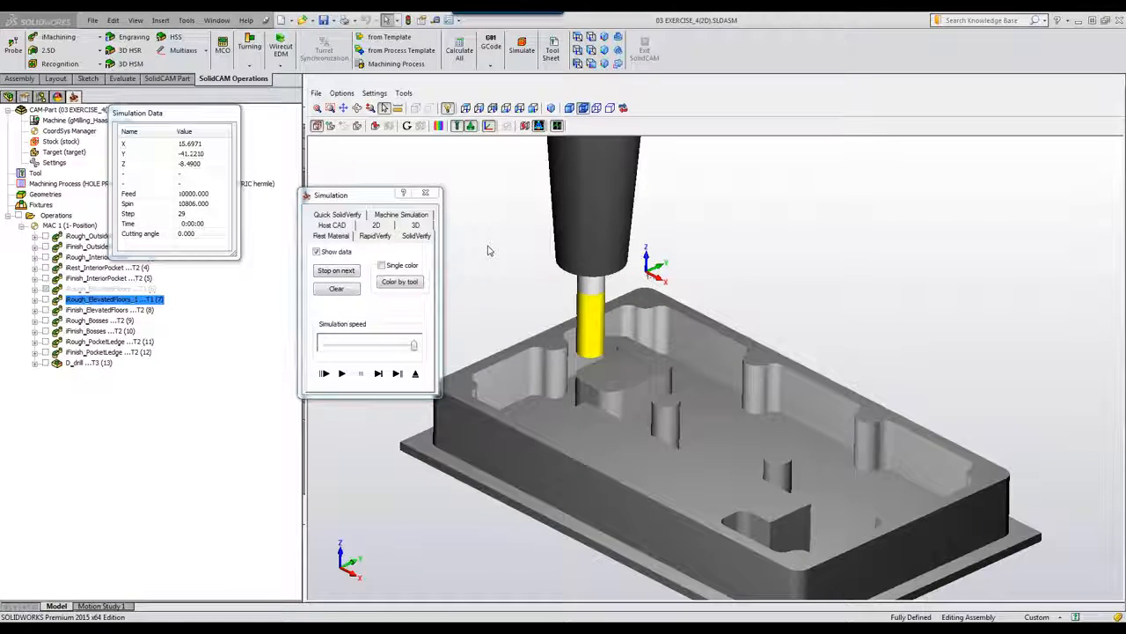
{"action": "middle_click_drag", "start_coordinate": [605, 369], "coordinate": [606, 387], "text": "ctrl"}
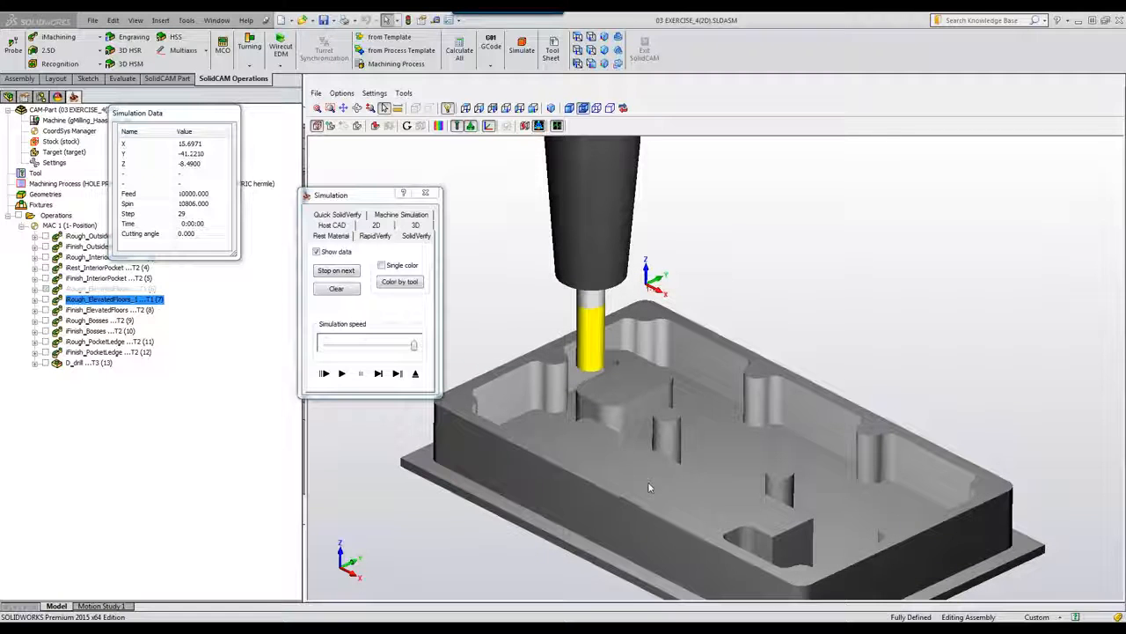
{"action": "scroll", "coordinate": [627, 495], "scroll_direction": "up", "scroll_amount": 5}
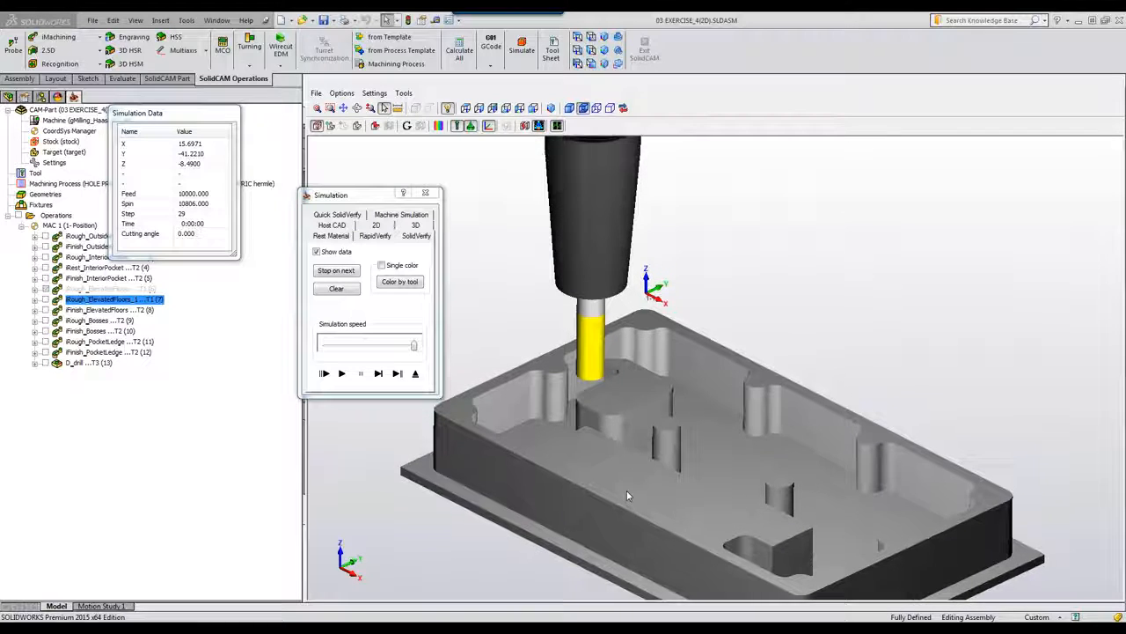
{"action": "scroll", "coordinate": [627, 495], "scroll_direction": "up", "scroll_amount": 3}
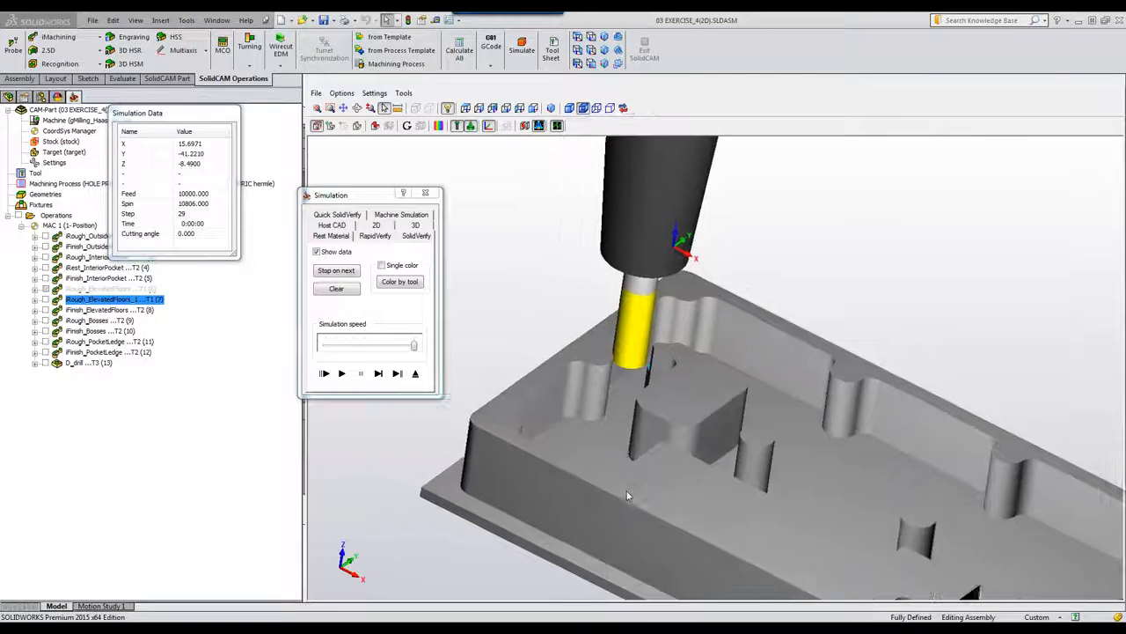
{"action": "scroll", "coordinate": [626, 495], "scroll_direction": "up", "scroll_amount": 4}
{"action": "scroll", "coordinate": [628, 496], "scroll_direction": "up", "scroll_amount": 5}
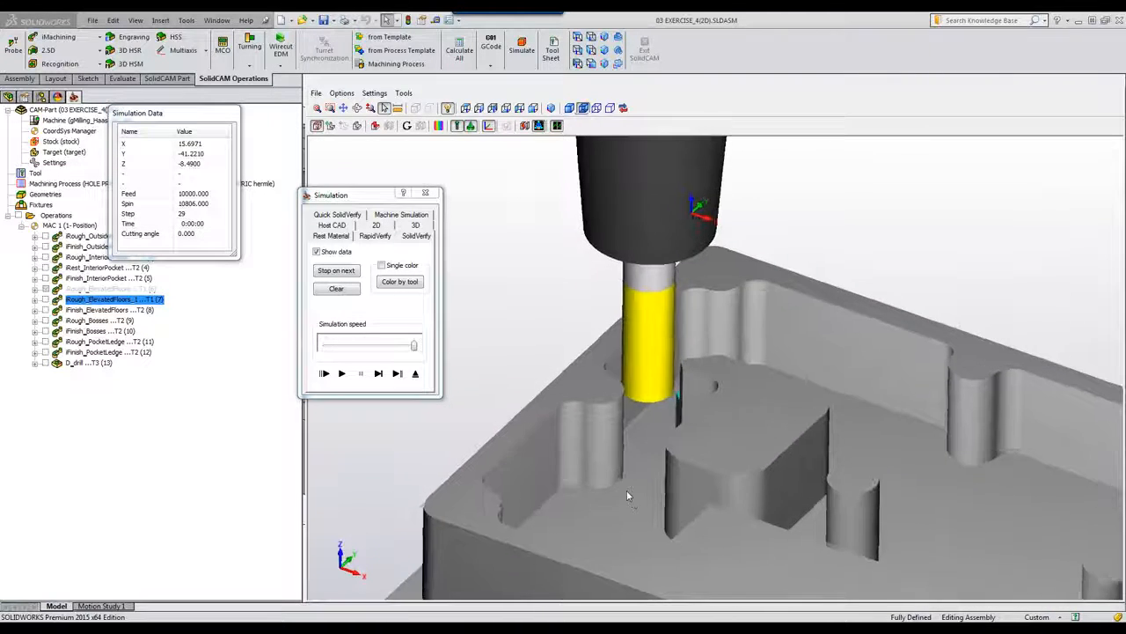
Step: Orbit to inspect the pocket and back wall, then exit the simulation and close 03 EXERCISE_4(2D)
{"action": "middle_click_drag", "start_coordinate": [627, 496], "coordinate": [573, 443]}
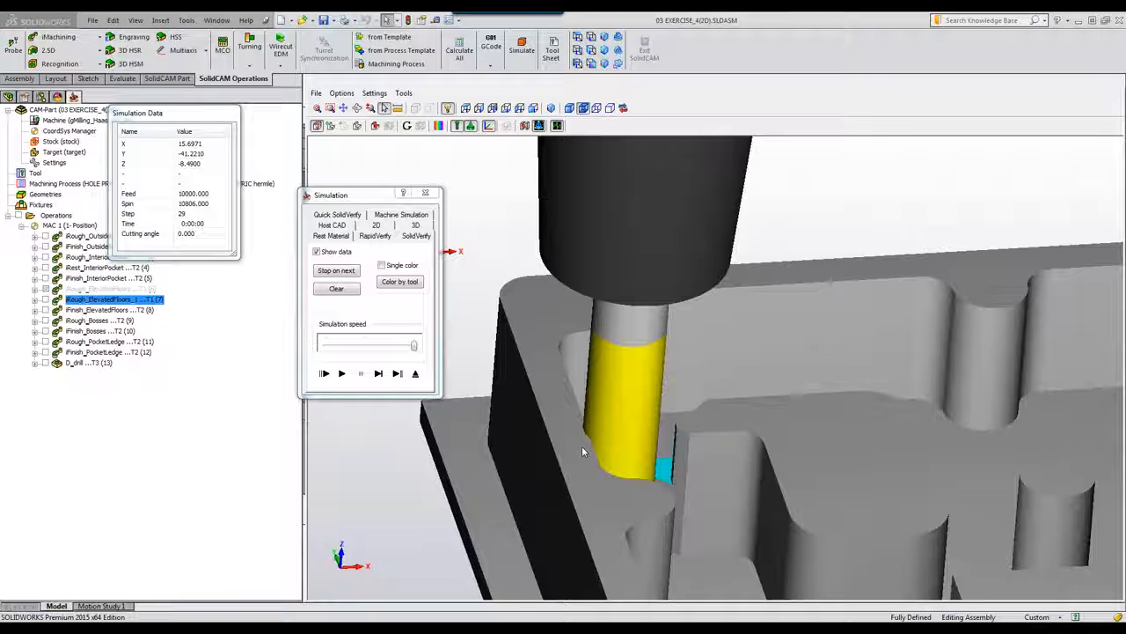
{"action": "middle_click_drag", "start_coordinate": [822, 234], "coordinate": [792, 234]}
{"action": "left_click", "coordinate": [341, 373]}
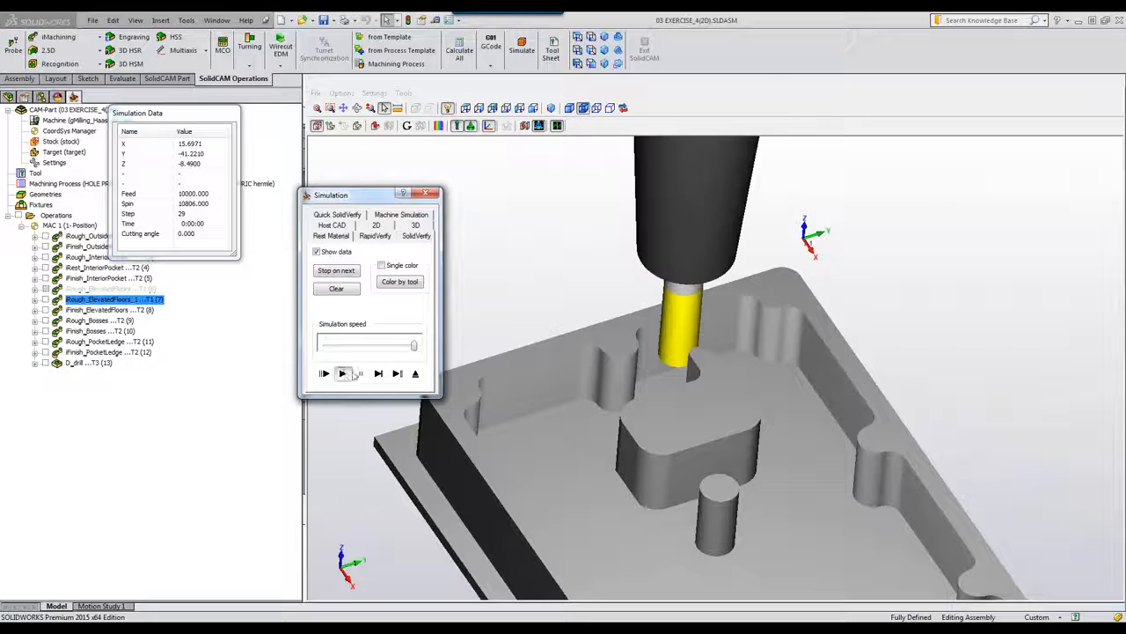
{"action": "middle_click_drag", "start_coordinate": [702, 446], "coordinate": [767, 447]}
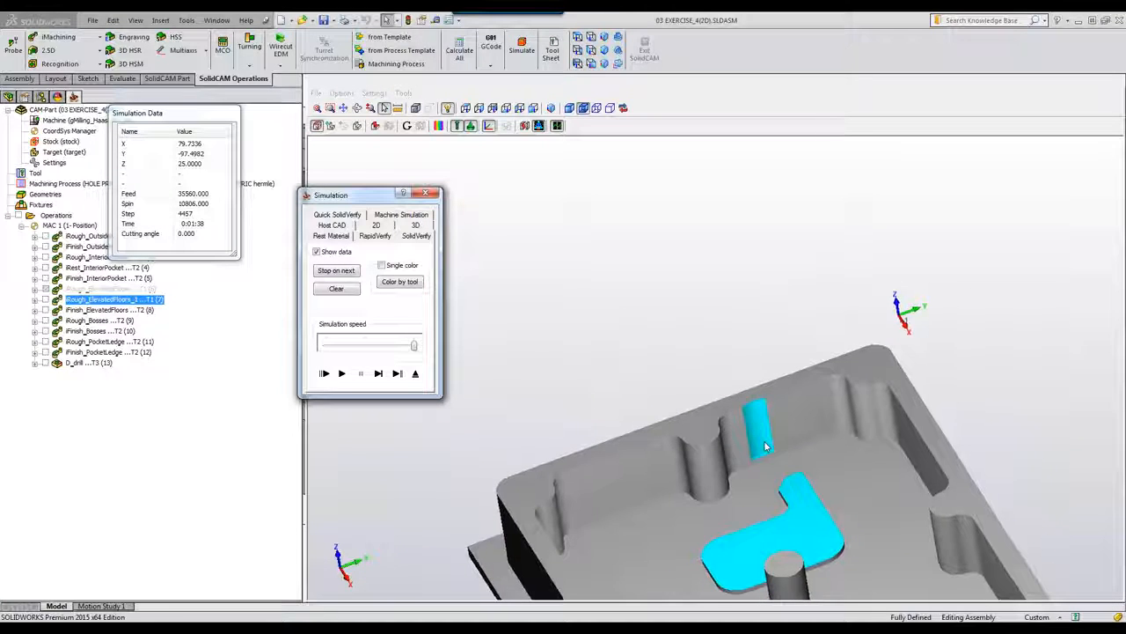
{"action": "left_click", "coordinate": [415, 373]}
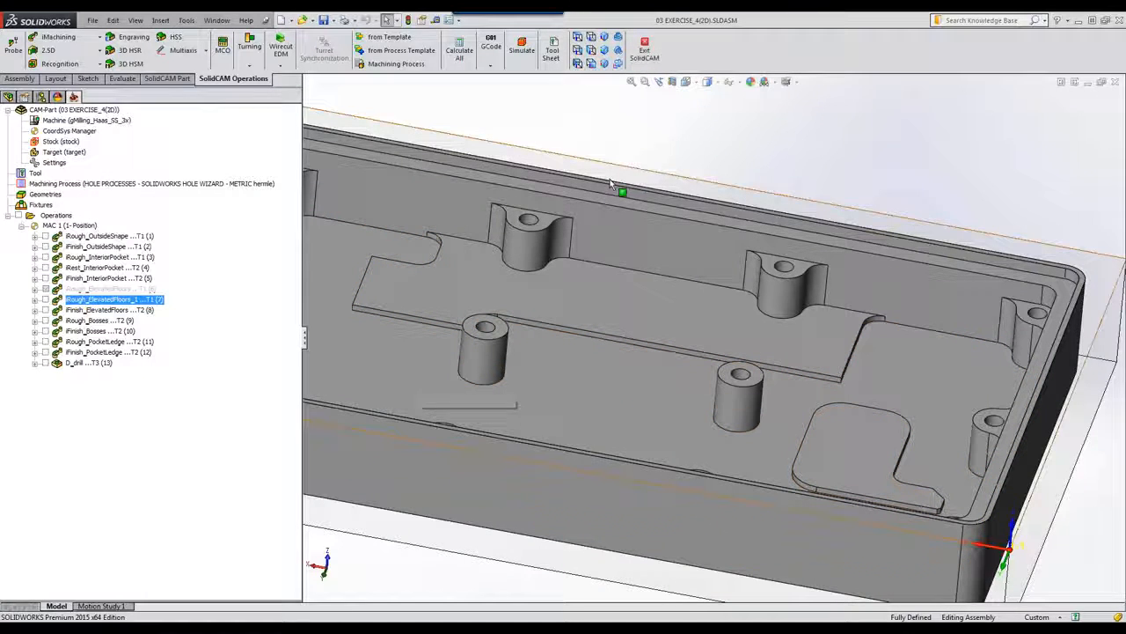
{"action": "left_click", "coordinate": [1115, 82]}
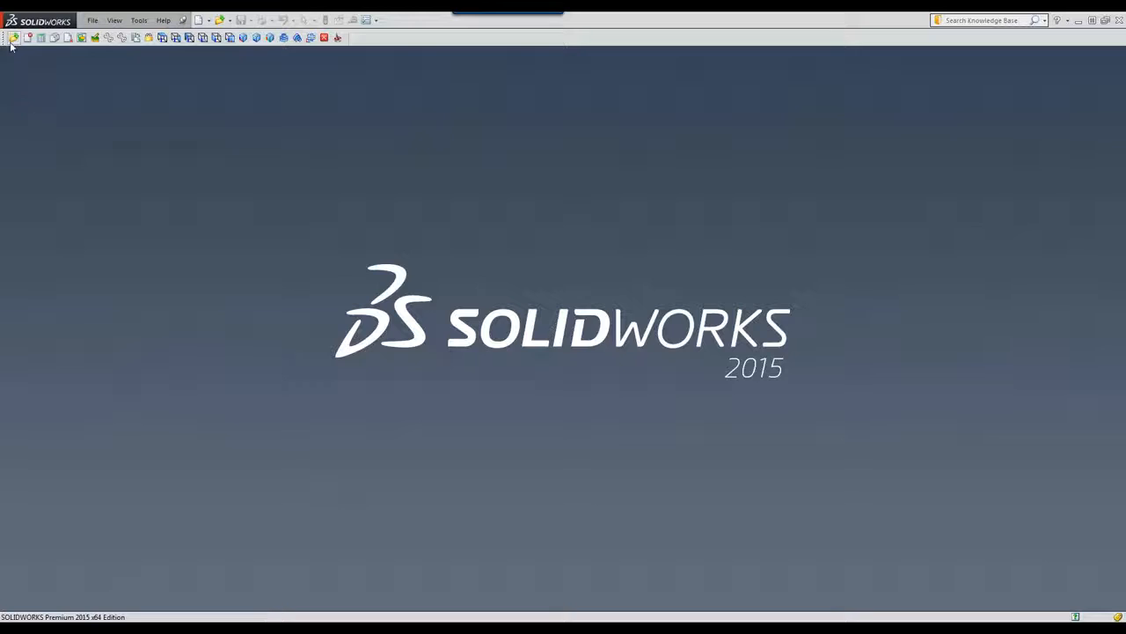
Step: Load the CAM part 04 EXERCISE_4(3D).prz from the CAM-Parts dialog
{"action": "left_click", "coordinate": [13, 37]}
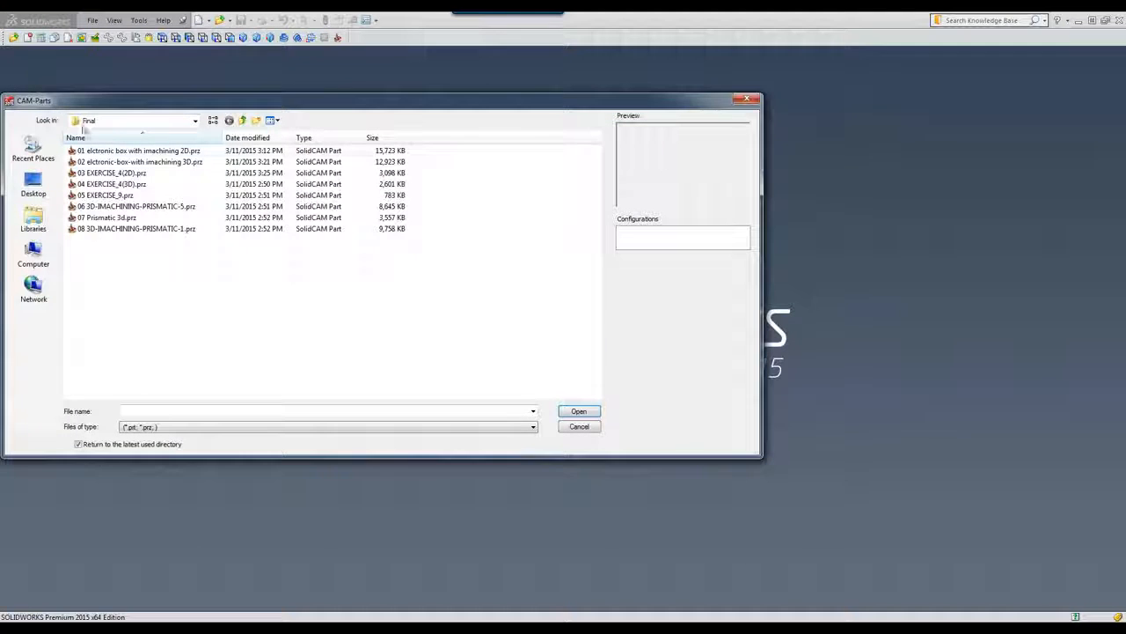
{"action": "left_click", "coordinate": [113, 185]}
{"action": "left_click", "coordinate": [586, 413]}
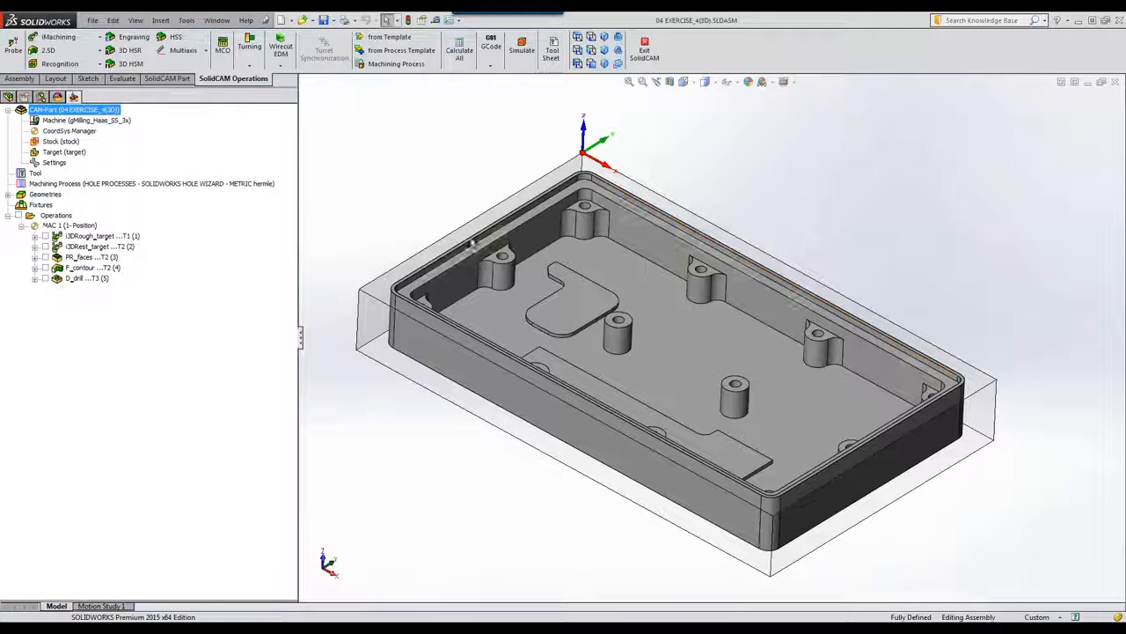
{"action": "double_click", "coordinate": [97, 236]}
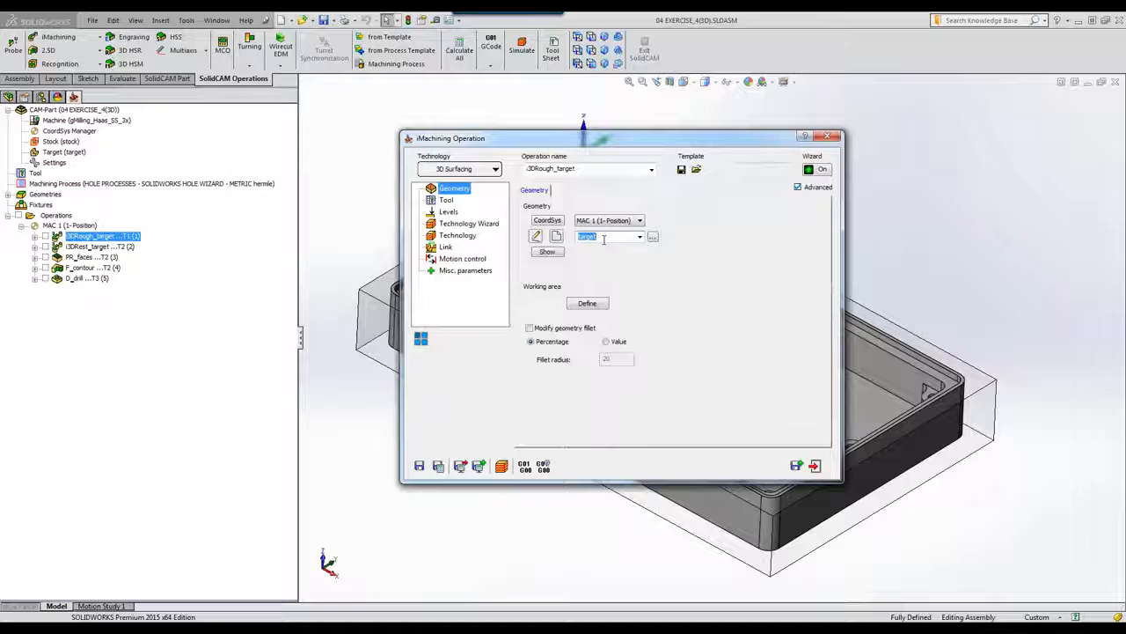
{"action": "left_click", "coordinate": [446, 200]}
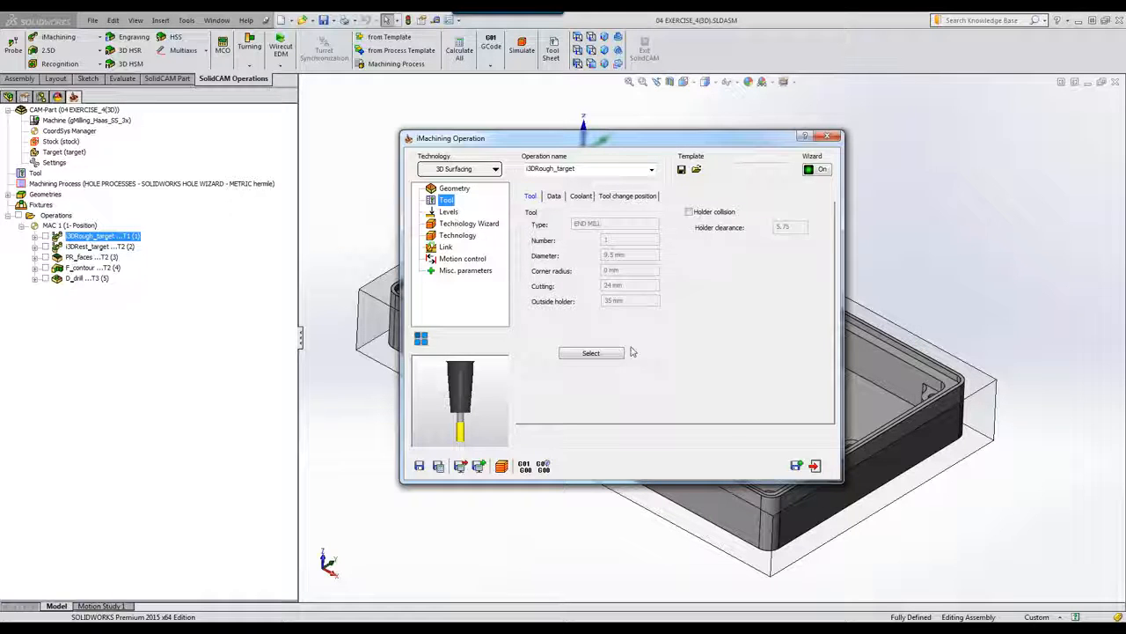
{"action": "left_click", "coordinate": [814, 465]}
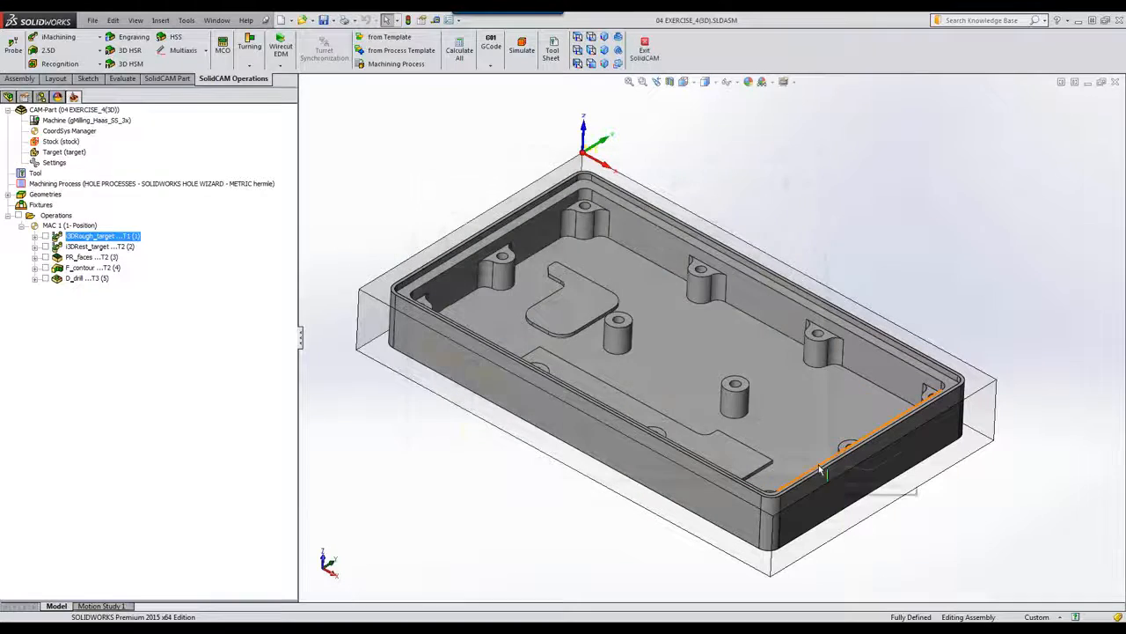
Step: Play the i3DRough_target SolidVerify simulation at higher speed, orbit the roughed pocket, then exit
{"action": "left_click", "coordinate": [519, 51]}
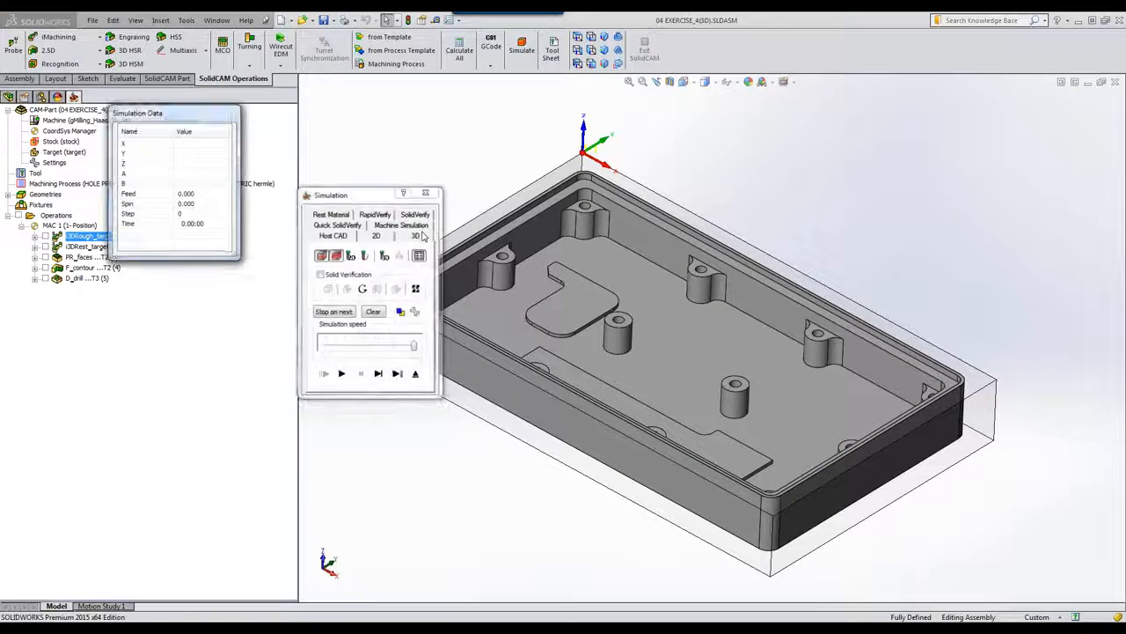
{"action": "left_click", "coordinate": [414, 215]}
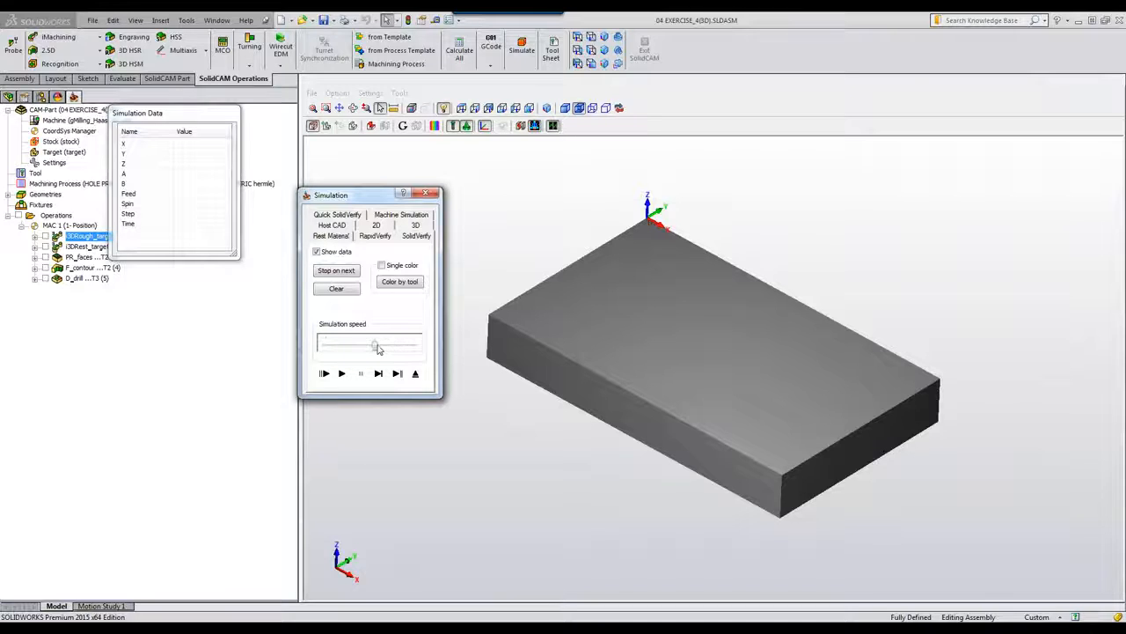
{"action": "left_click", "coordinate": [344, 378]}
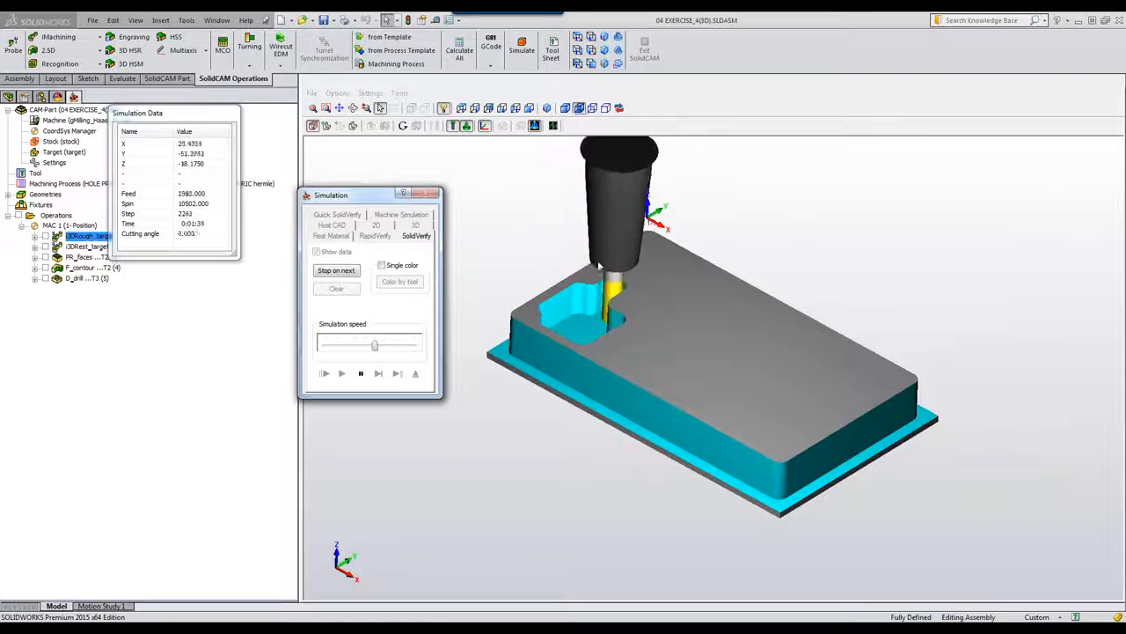
{"action": "left_click_drag", "start_coordinate": [376, 346], "coordinate": [396, 347]}
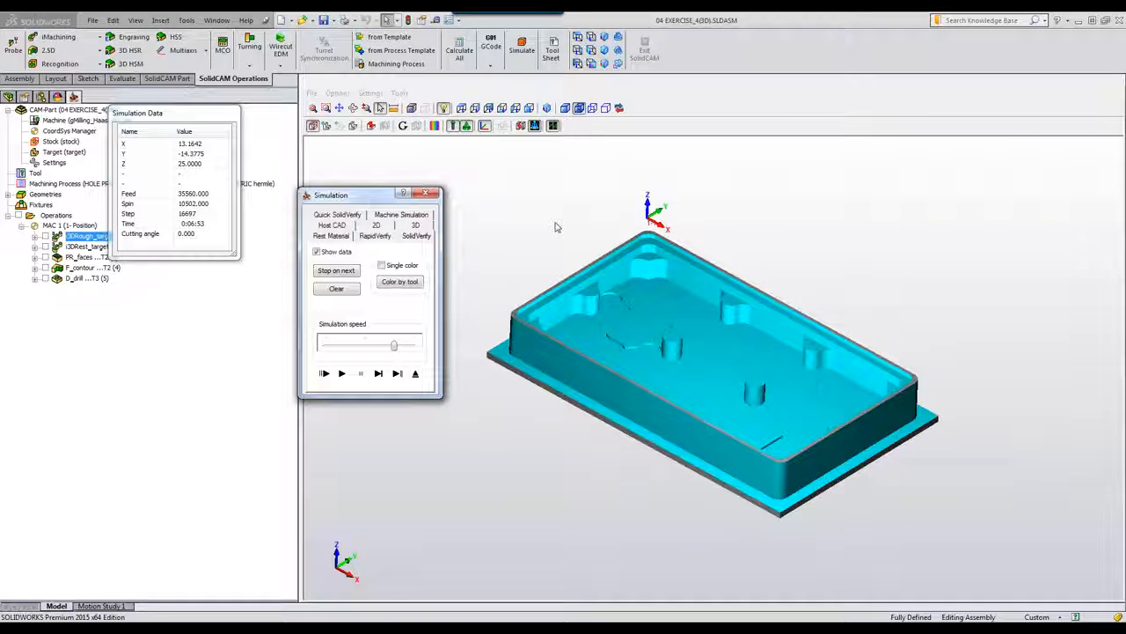
{"action": "scroll", "coordinate": [554, 227], "scroll_direction": "up", "scroll_amount": 8}
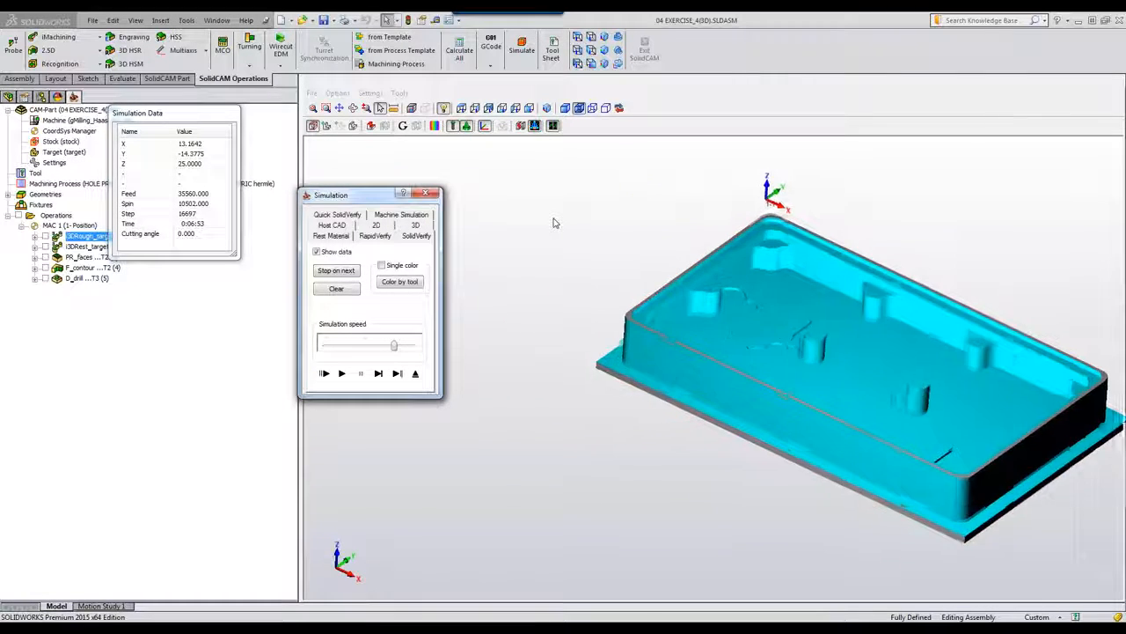
{"action": "scroll", "coordinate": [554, 222], "scroll_direction": "up", "scroll_amount": 3}
{"action": "middle_click_drag", "start_coordinate": [554, 222], "coordinate": [683, 229]}
{"action": "scroll", "coordinate": [593, 210], "scroll_direction": "down", "scroll_amount": 5}
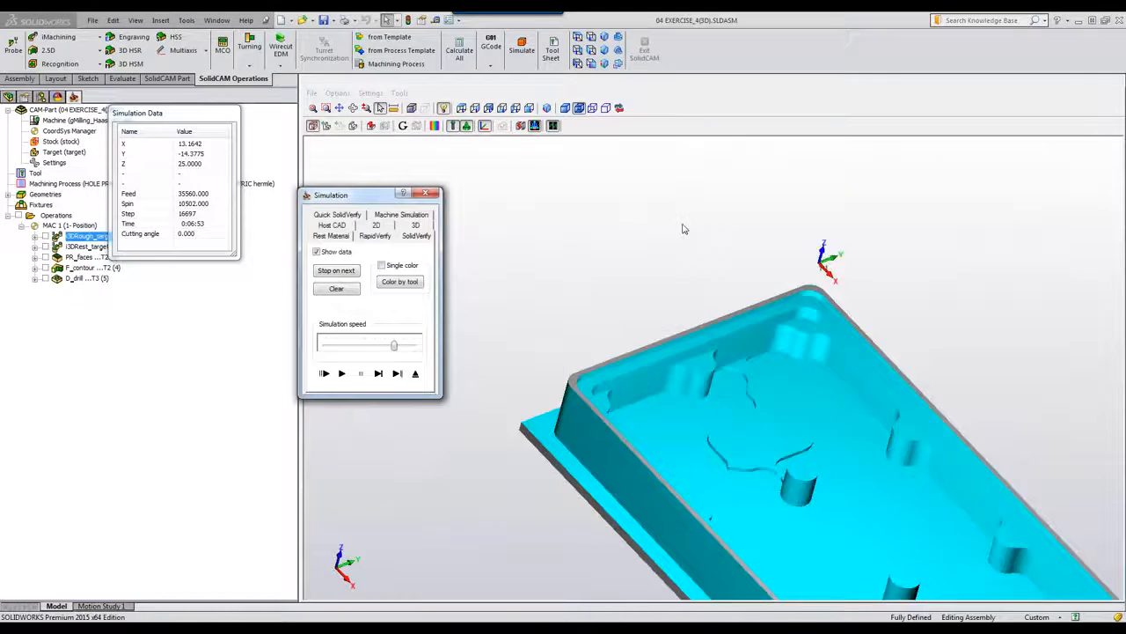
{"action": "scroll", "coordinate": [684, 229], "scroll_direction": "down", "scroll_amount": 2}
{"action": "middle_click_drag", "start_coordinate": [729, 360], "coordinate": [720, 358]}
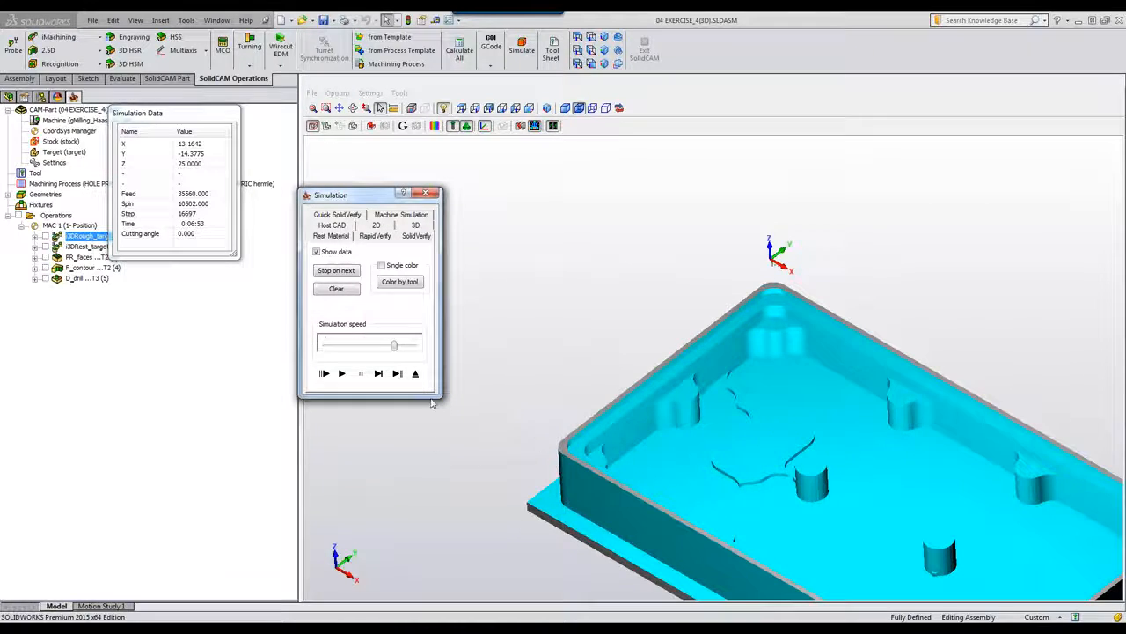
{"action": "left_click", "coordinate": [416, 374]}
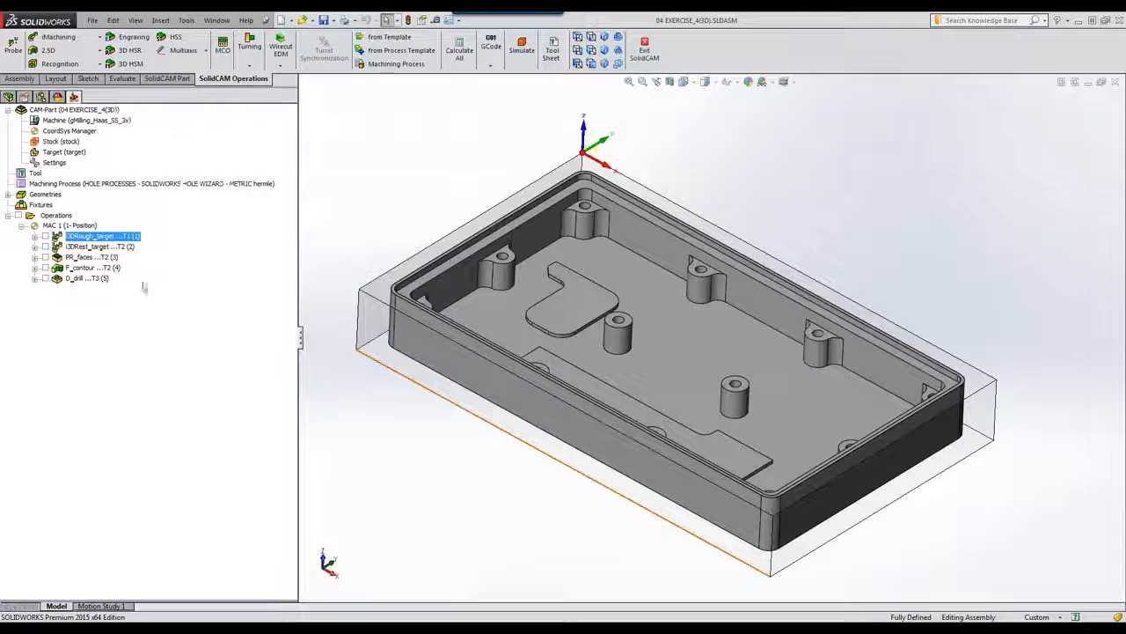
Step: Open i3DRest_target, confirm its 6 mm end mill, save and calculate, then start its simulation
{"action": "left_click", "coordinate": [99, 247]}
{"action": "double_click", "coordinate": [99, 248]}
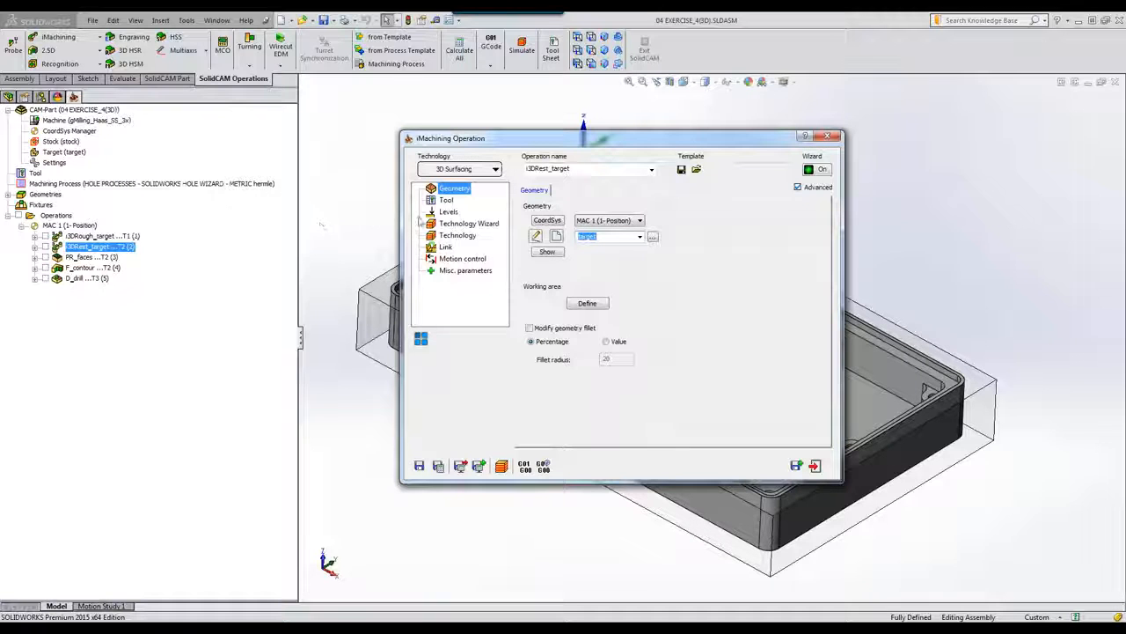
{"action": "left_click", "coordinate": [446, 201]}
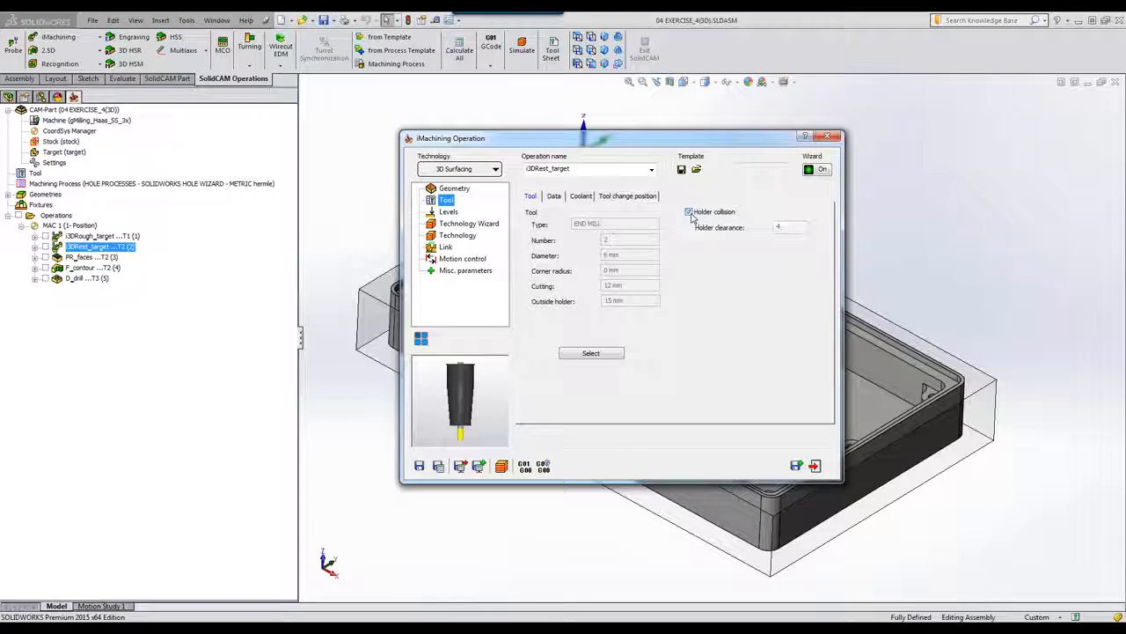
{"action": "left_click", "coordinate": [438, 465]}
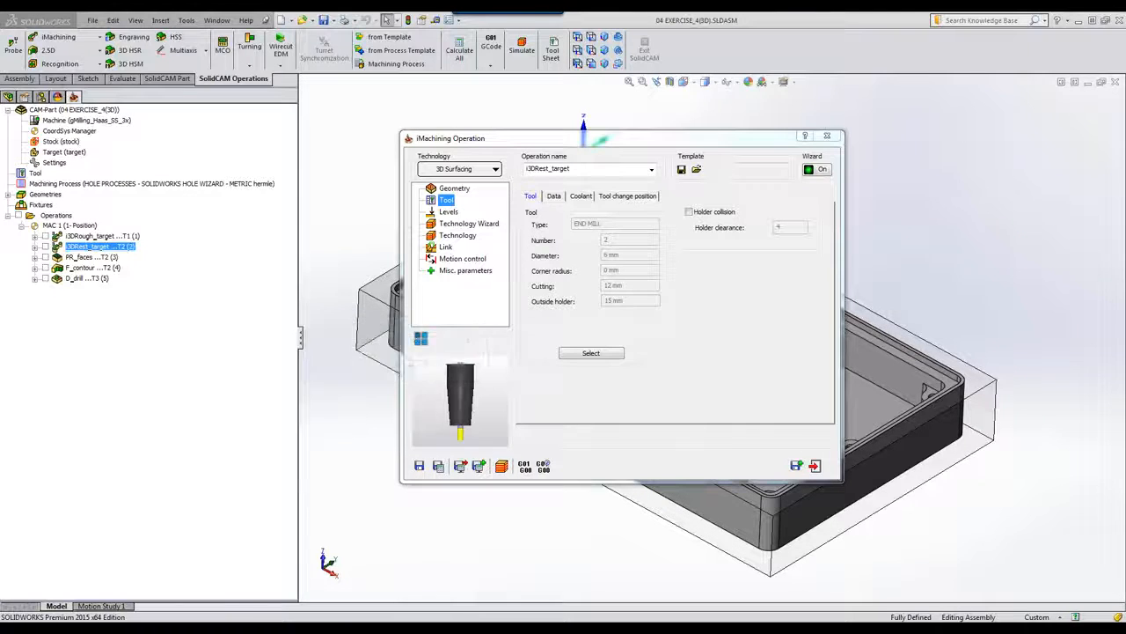
{"action": "left_click", "coordinate": [501, 466]}
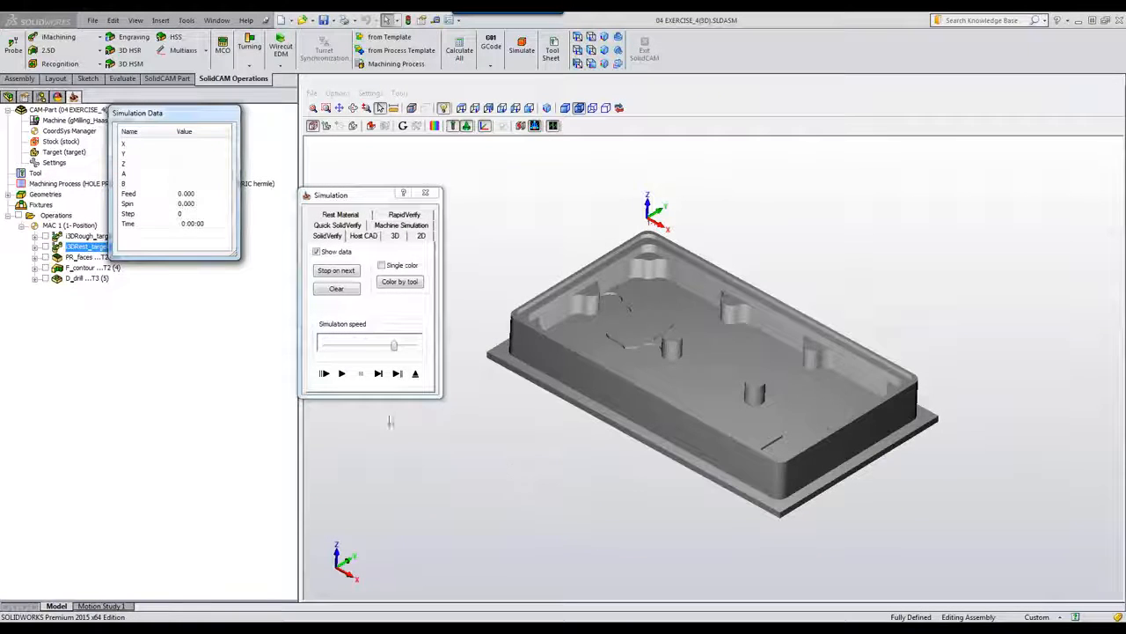
Step: Play the rest-rough simulation at adjusted speed, dismissing the clash prompt, then exit to the operation
{"action": "left_click", "coordinate": [394, 349]}
{"action": "left_click_drag", "start_coordinate": [387, 350], "coordinate": [355, 352]}
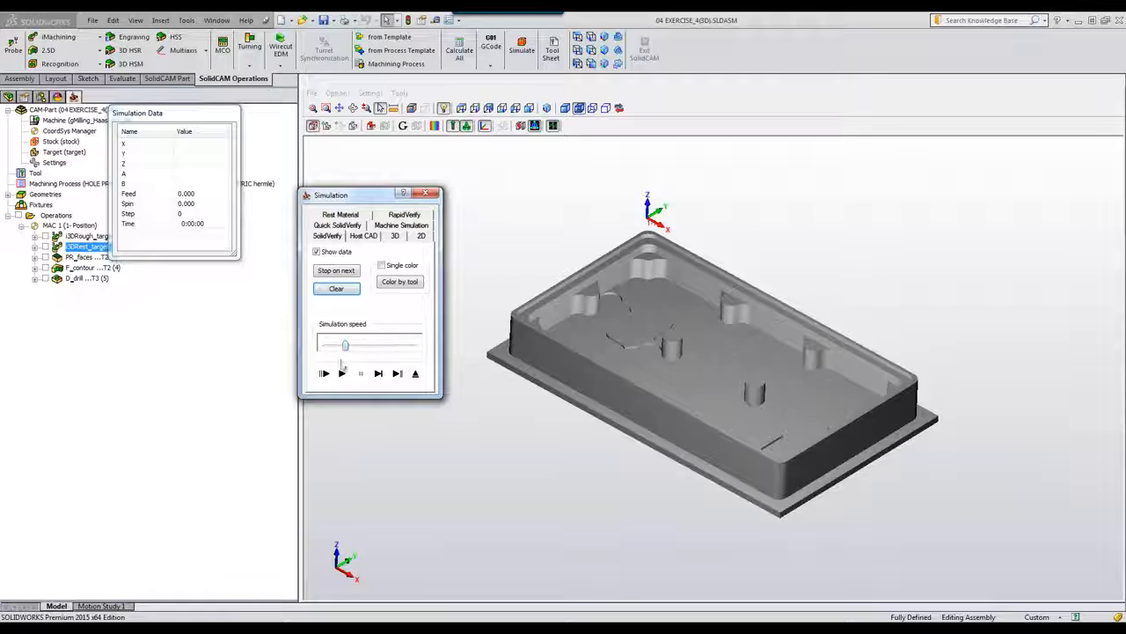
{"action": "left_click", "coordinate": [342, 374]}
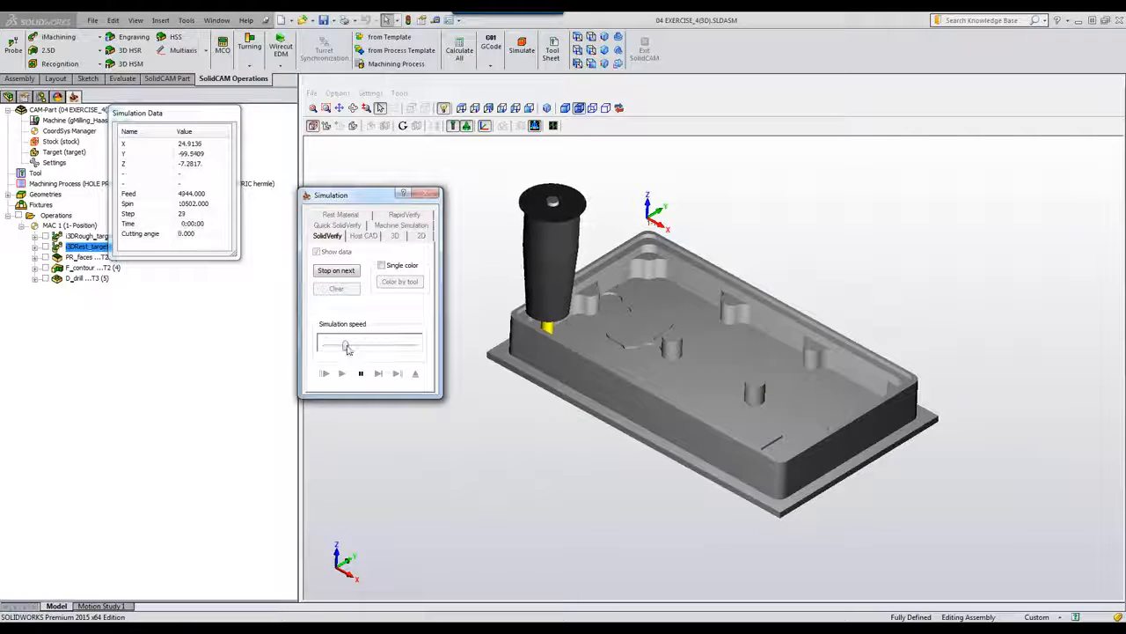
{"action": "left_click_drag", "start_coordinate": [345, 346], "coordinate": [369, 349]}
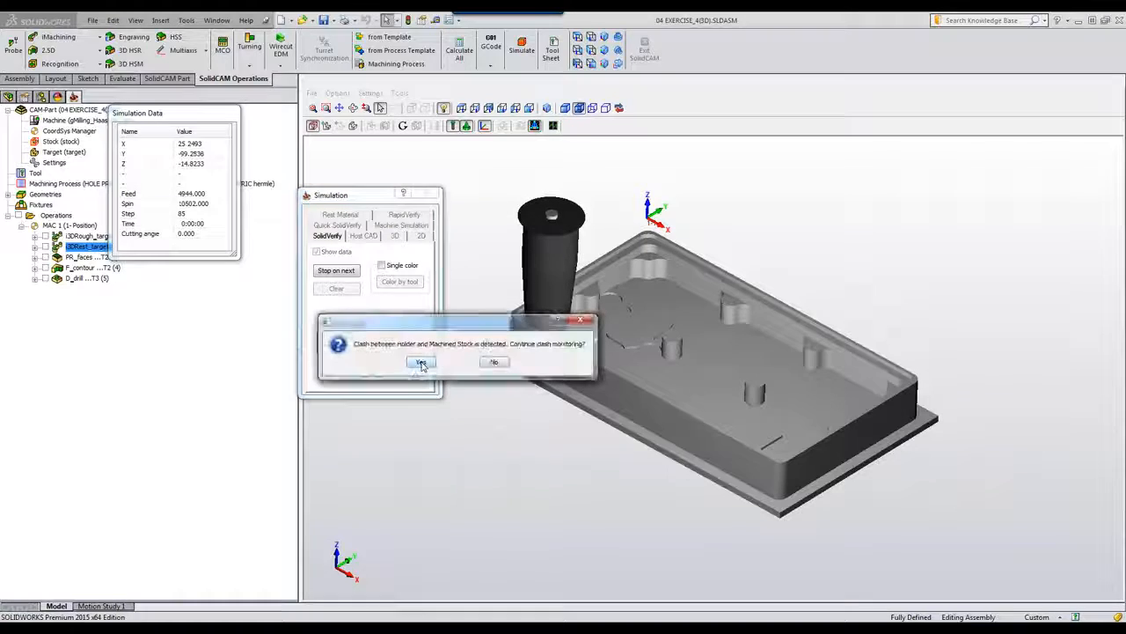
{"action": "left_click", "coordinate": [497, 363]}
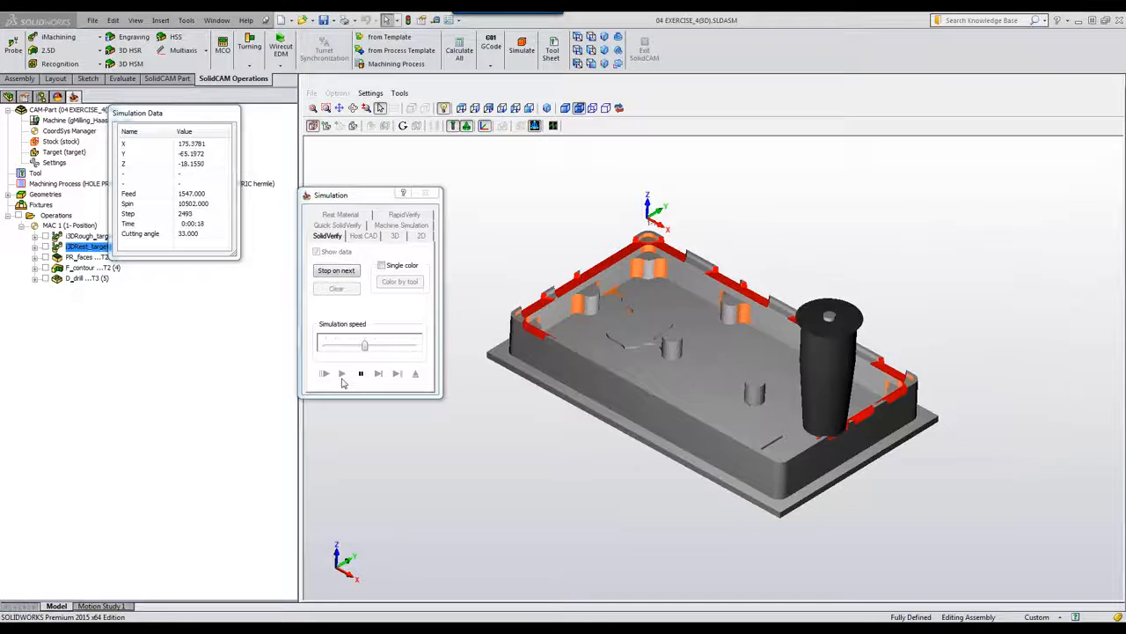
{"action": "left_click", "coordinate": [417, 374]}
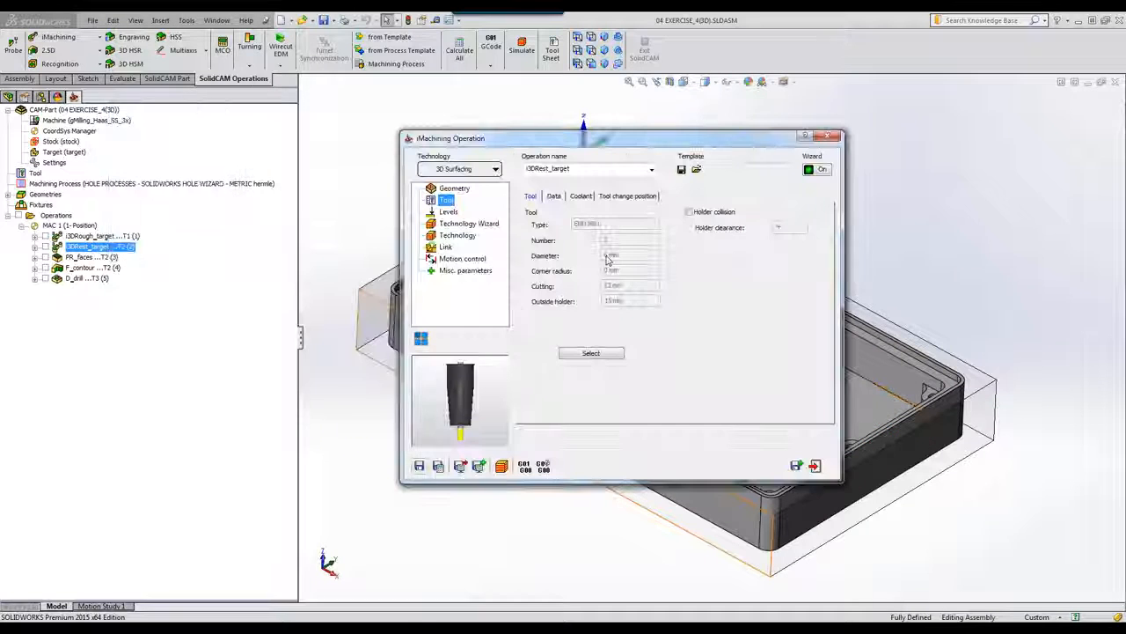
Step: Enable holder collision checking with clearance 4, recalculate i3DRest_target and open its simulation
{"action": "left_click", "coordinate": [688, 213]}
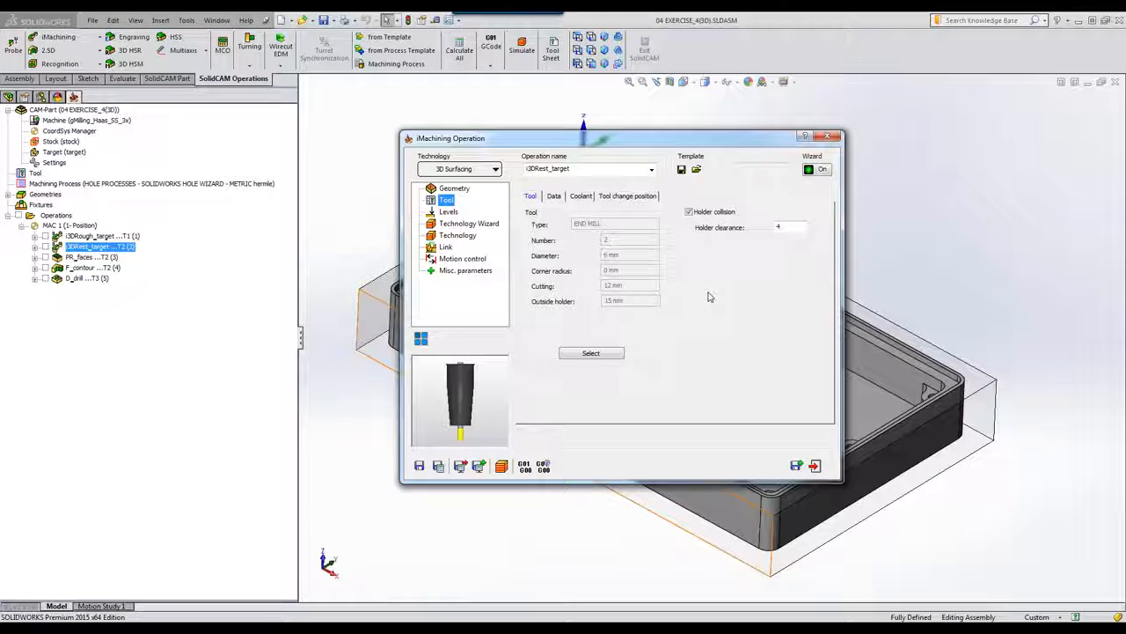
{"action": "left_click", "coordinate": [438, 466]}
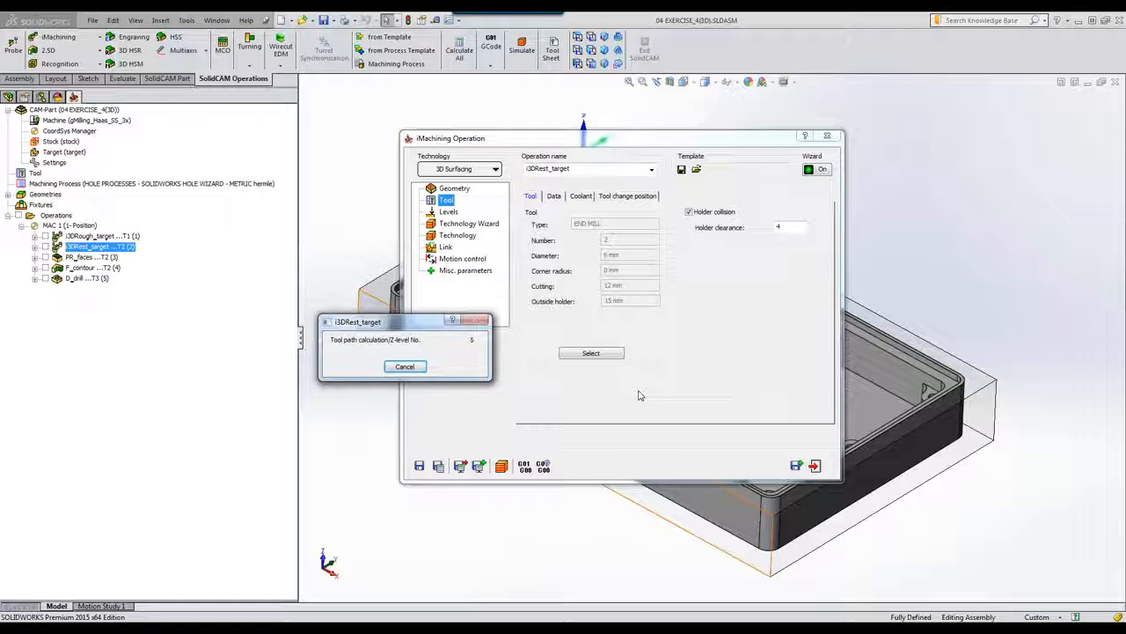
{"action": "left_click", "coordinate": [500, 466]}
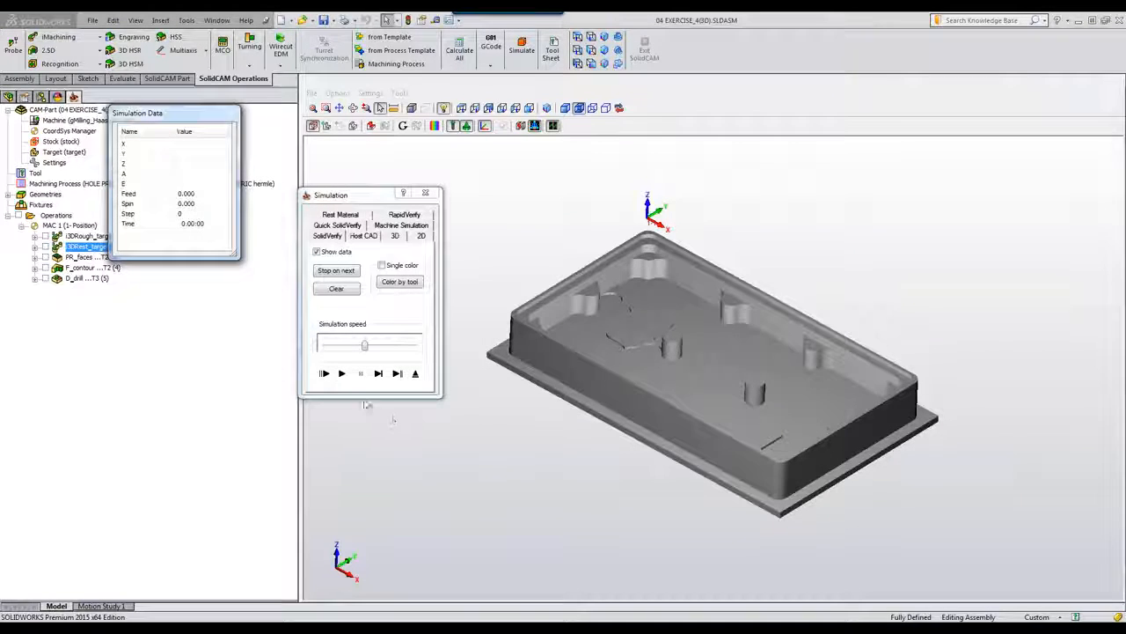
Step: Play the rest-rough simulation at maximum speed, then exit the simulation and the operation editor
{"action": "left_click", "coordinate": [342, 373]}
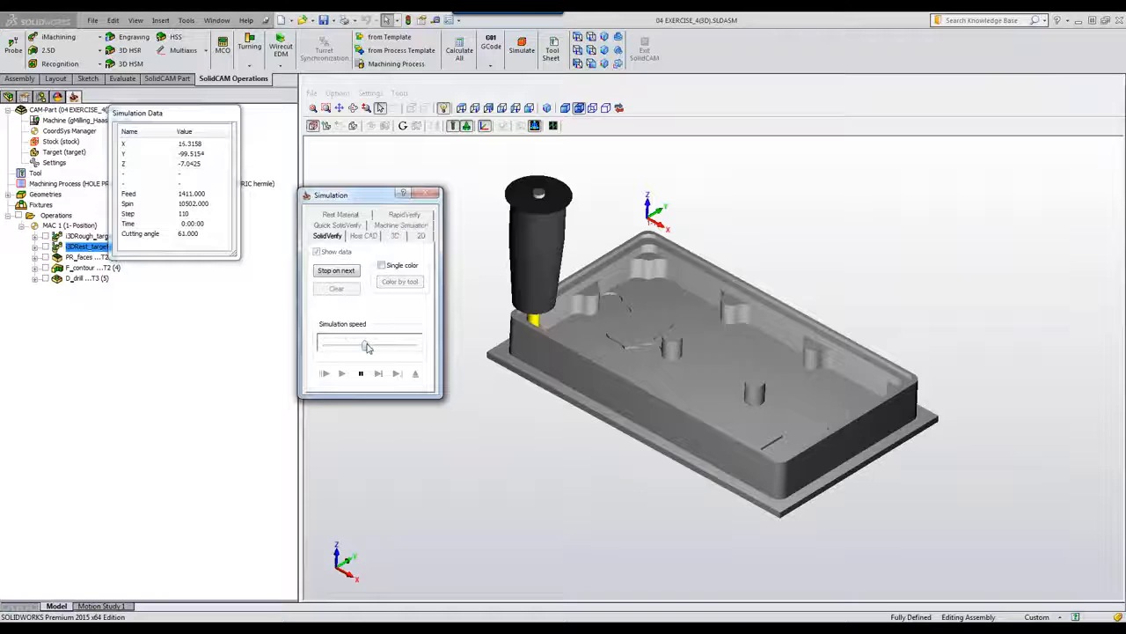
{"action": "left_click_drag", "start_coordinate": [366, 346], "coordinate": [413, 345]}
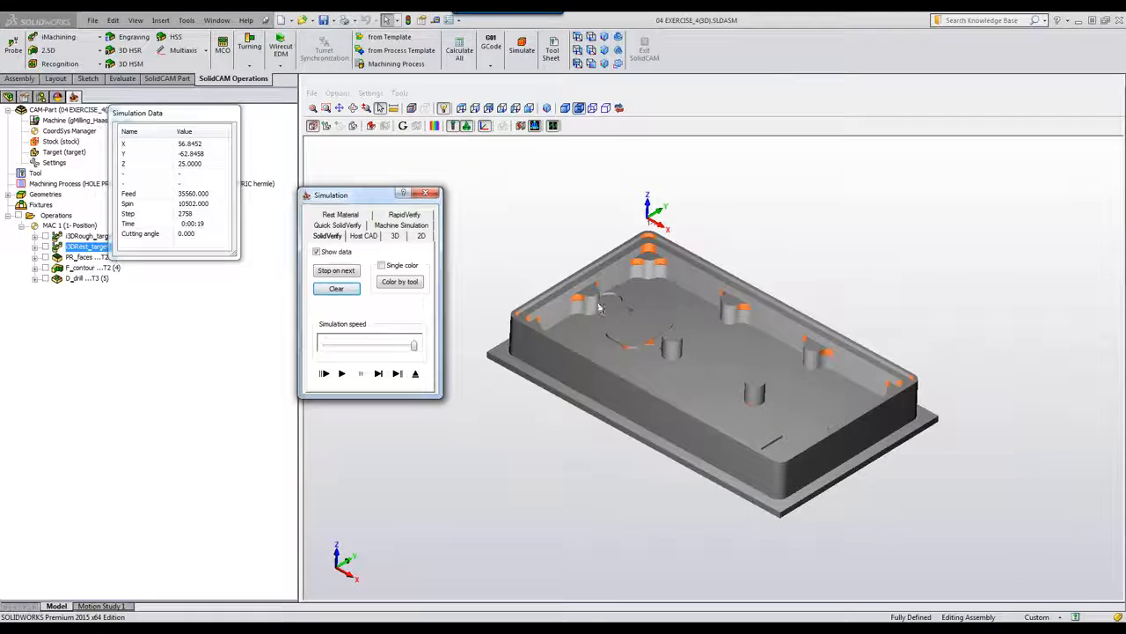
{"action": "left_click", "coordinate": [415, 373]}
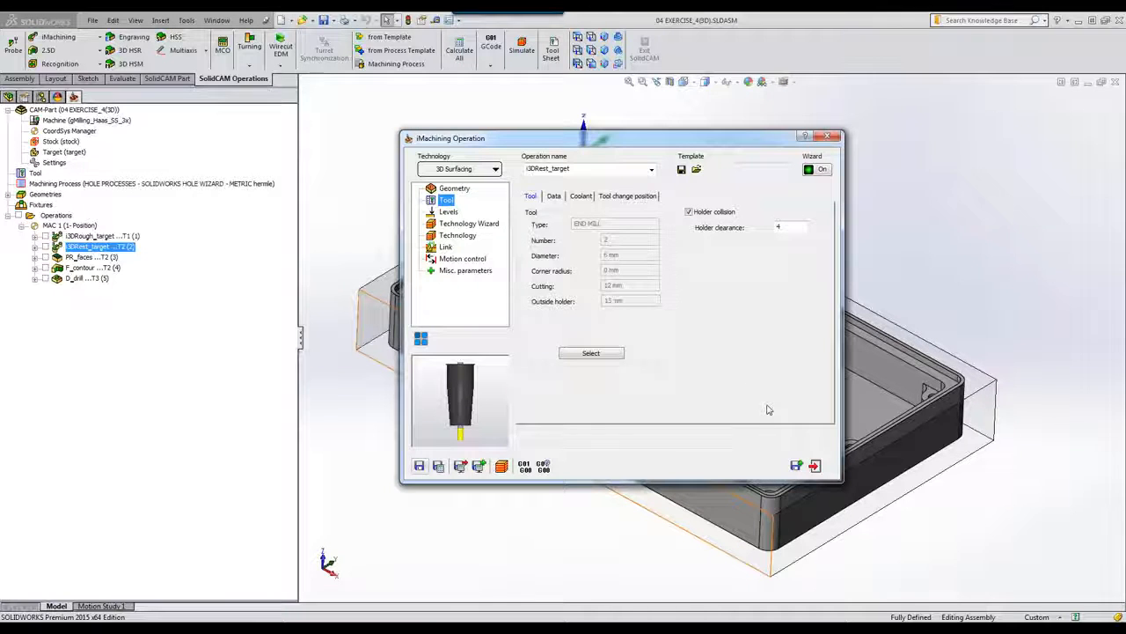
{"action": "left_click", "coordinate": [815, 468]}
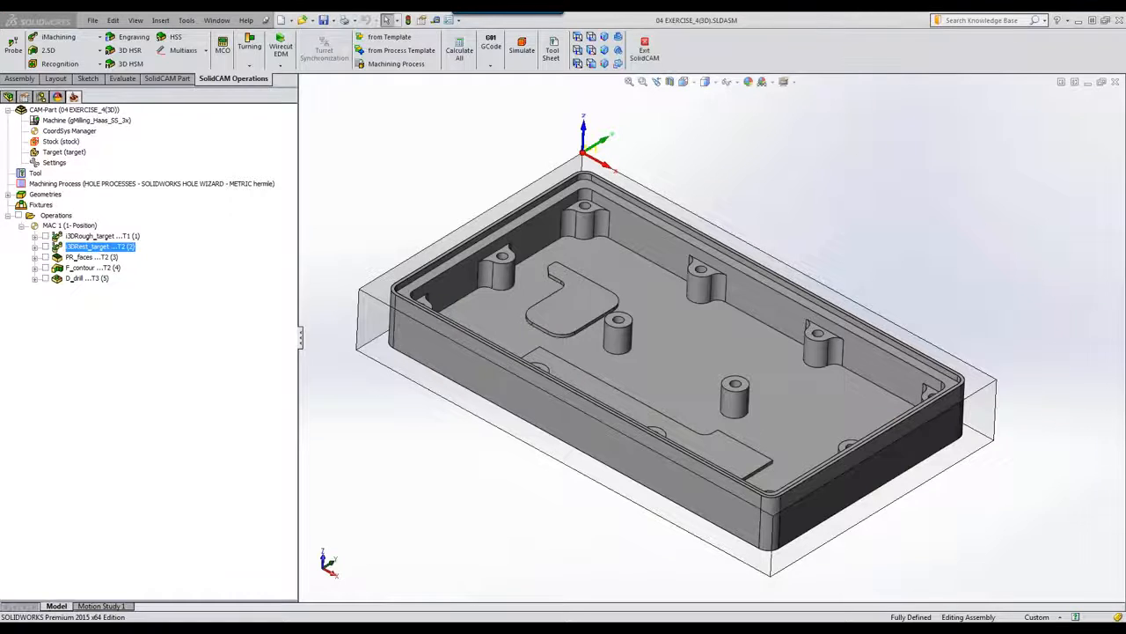
Step: Close EXERCISE_4(3D) and load 05 EXERCISE_9.prz from the CAM-Parts dialog
{"action": "left_click", "coordinate": [1116, 83]}
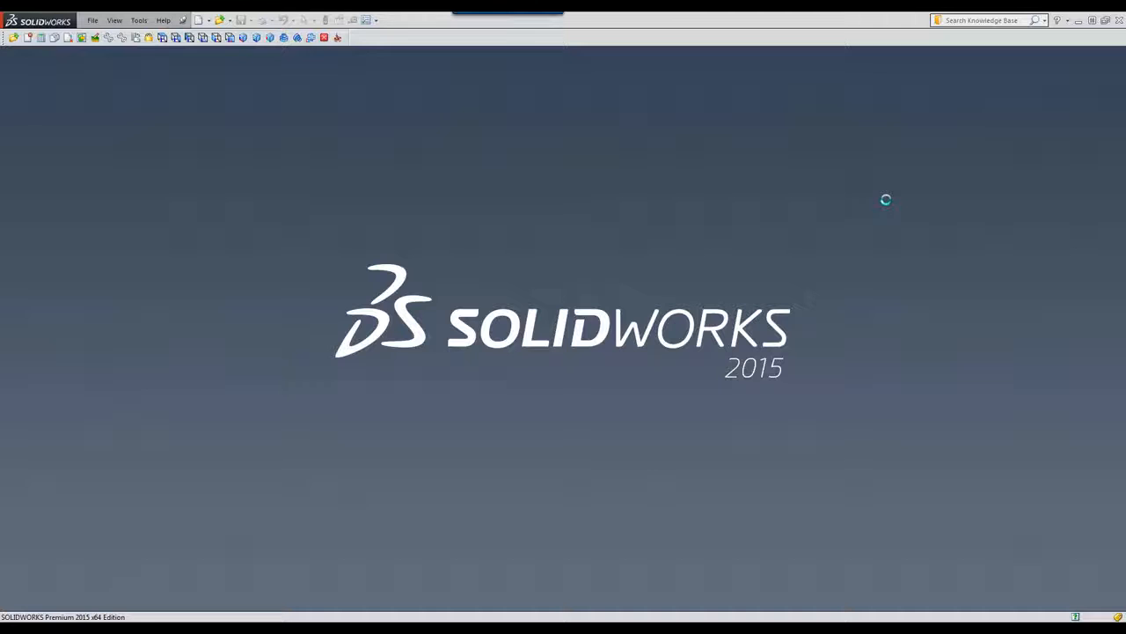
{"action": "left_click", "coordinate": [13, 37]}
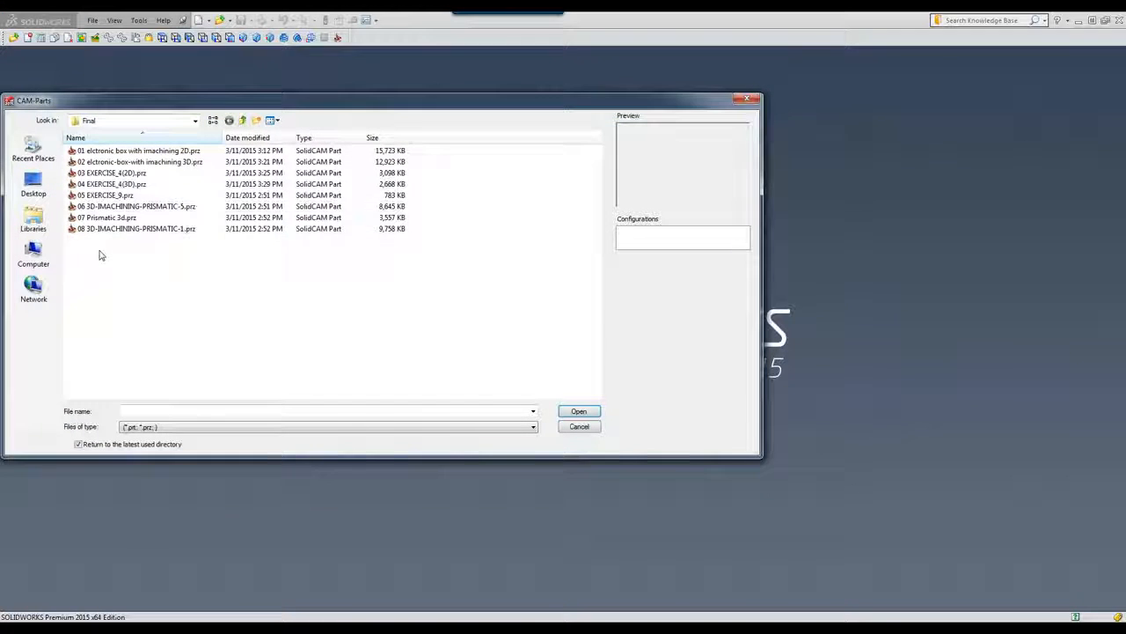
{"action": "left_click", "coordinate": [106, 195]}
{"action": "left_click", "coordinate": [589, 411]}
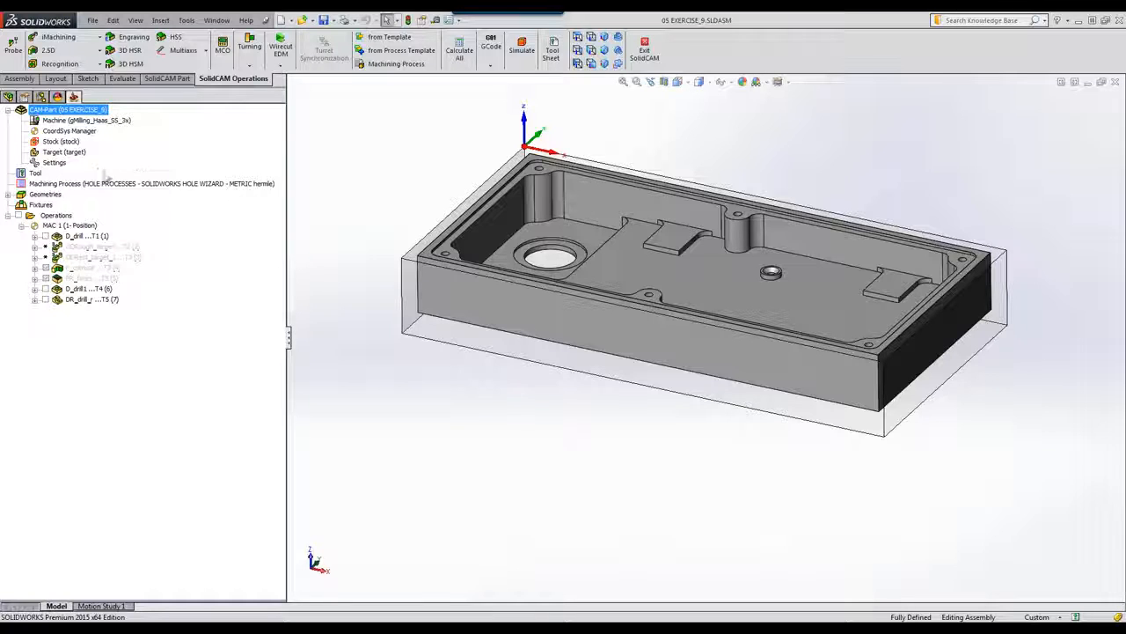
{"action": "right_click", "coordinate": [55, 141]}
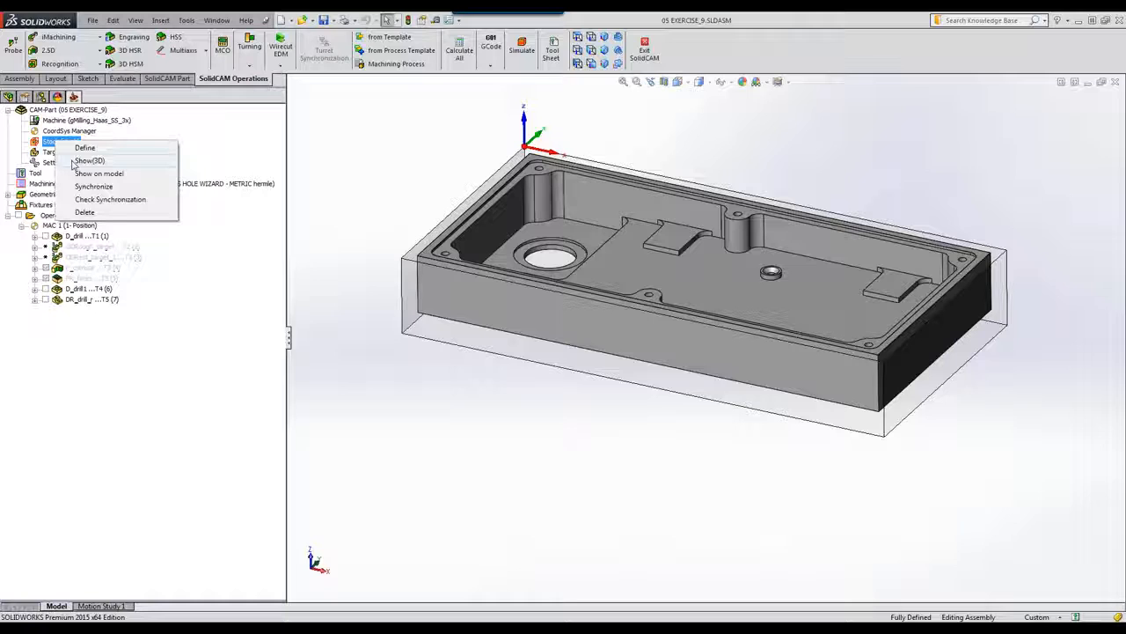
{"action": "left_click", "coordinate": [88, 160]}
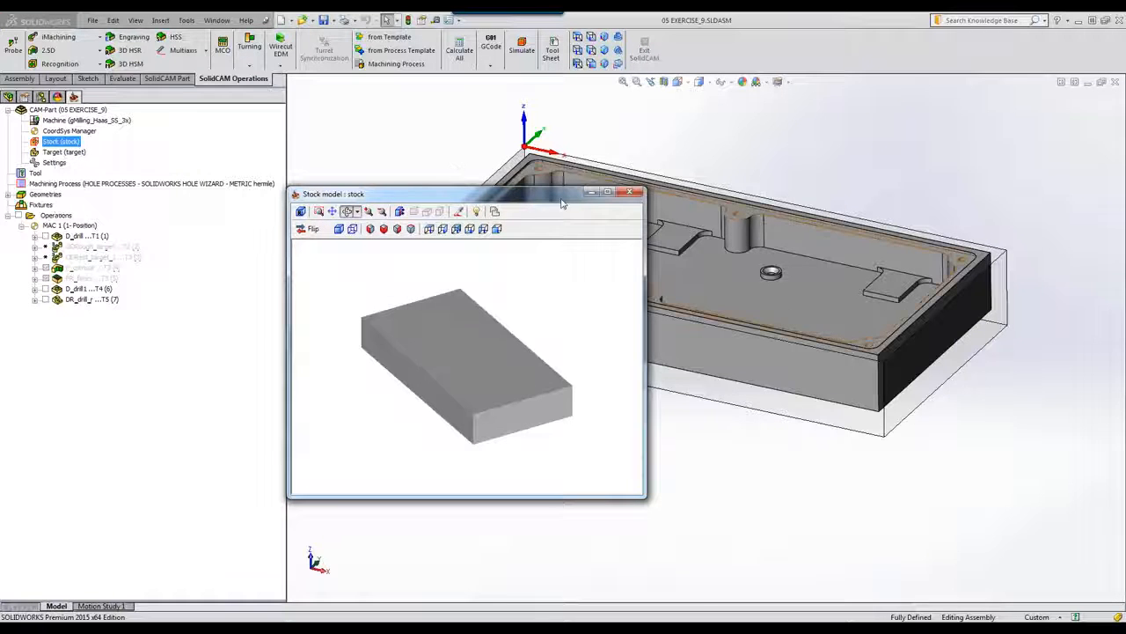
{"action": "left_click", "coordinate": [629, 192]}
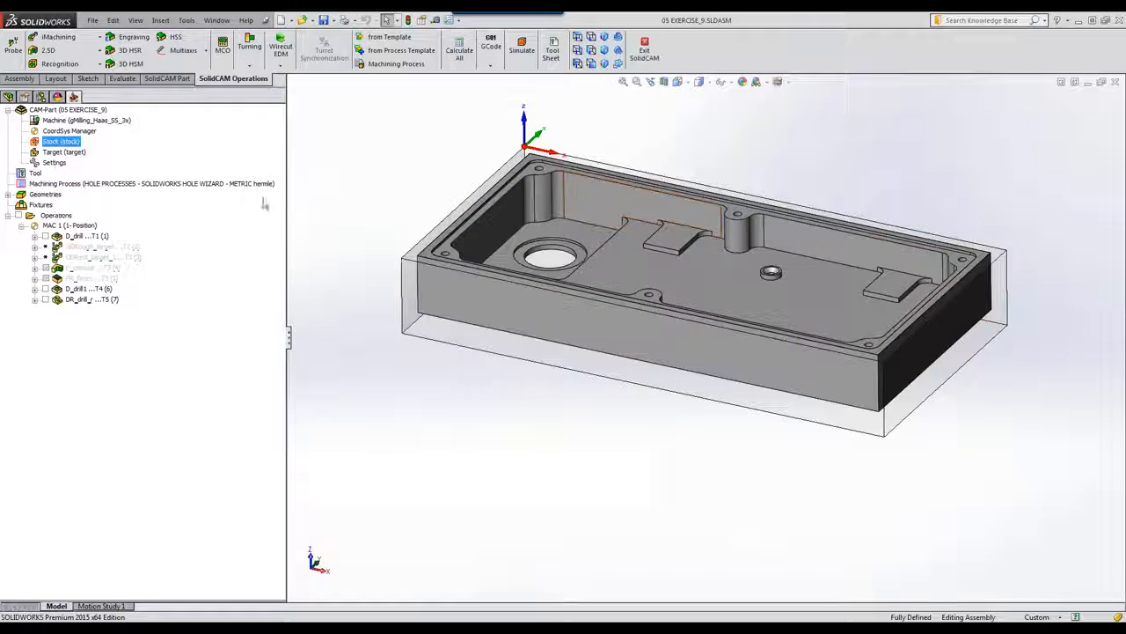
{"action": "right_click", "coordinate": [72, 154]}
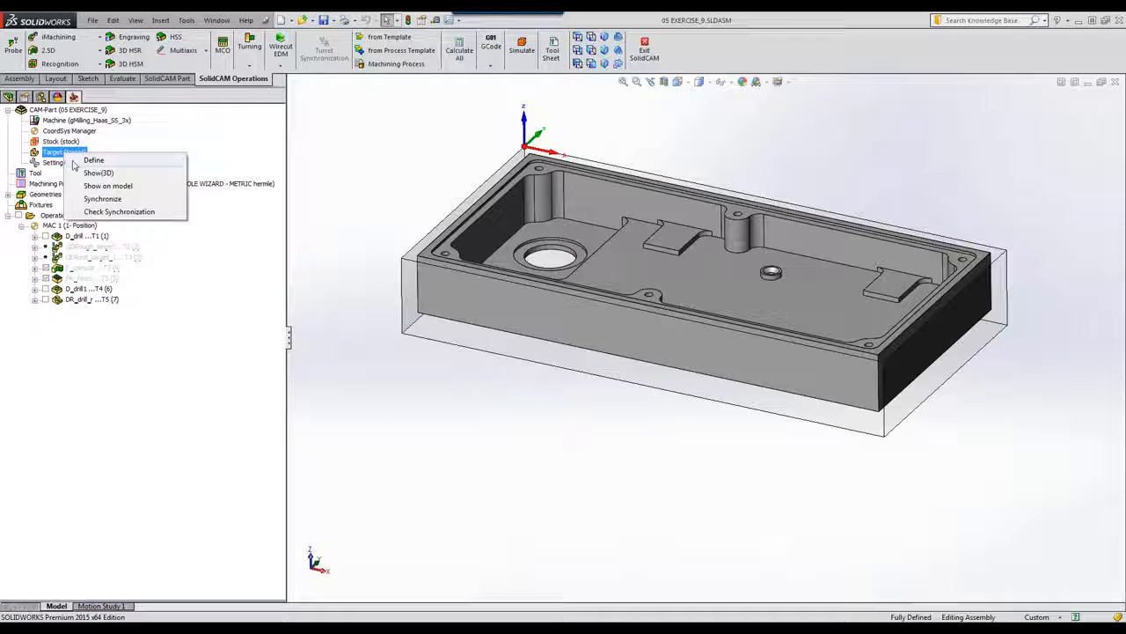
{"action": "left_click", "coordinate": [99, 172]}
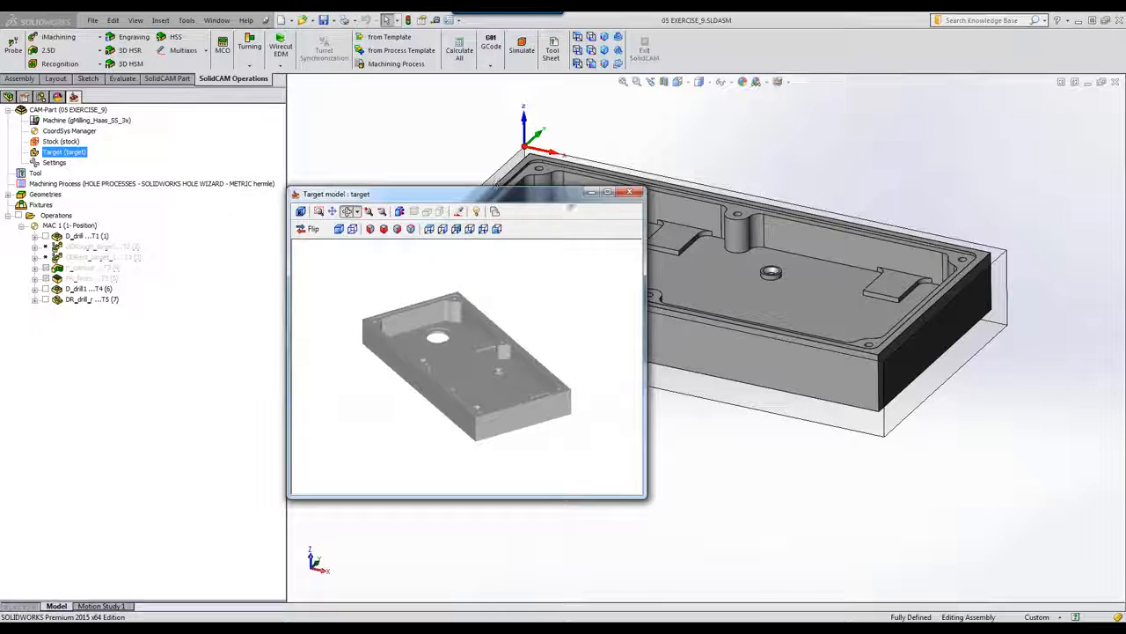
{"action": "left_click", "coordinate": [630, 192]}
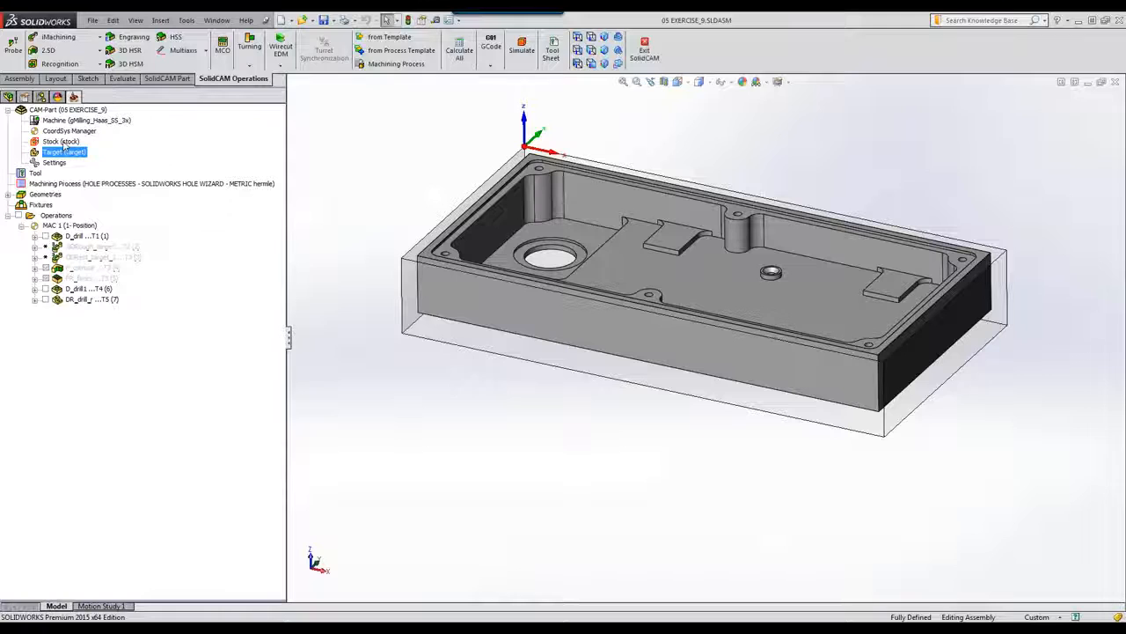
Step: Inspect the Target model definition without changes, then simulate the first D_drill operation
{"action": "double_click", "coordinate": [56, 152]}
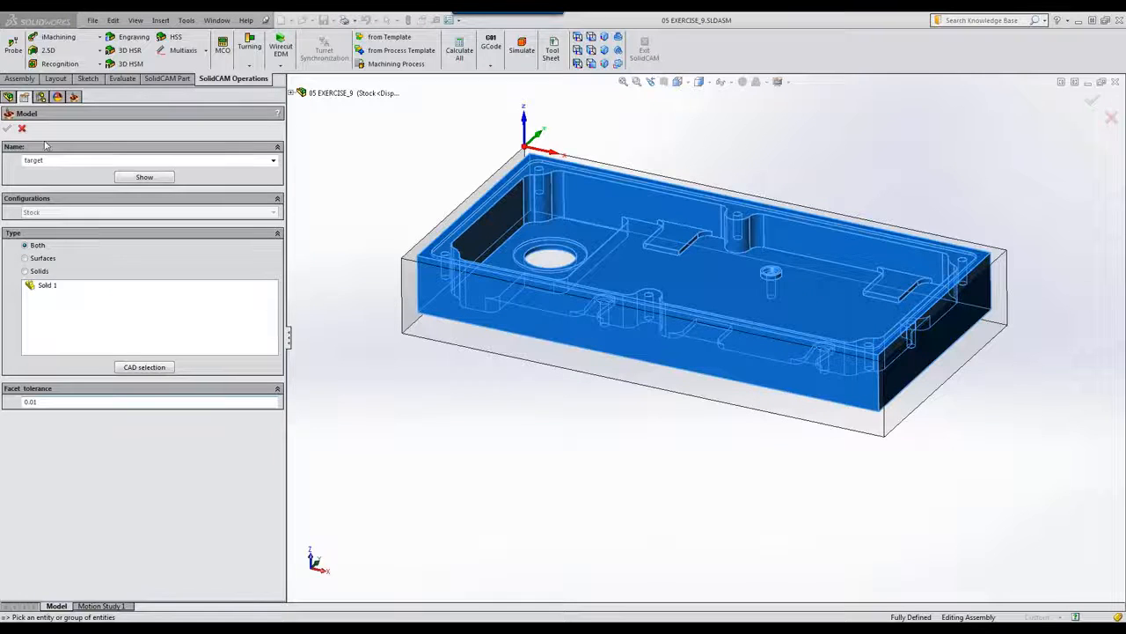
{"action": "left_click", "coordinate": [7, 128]}
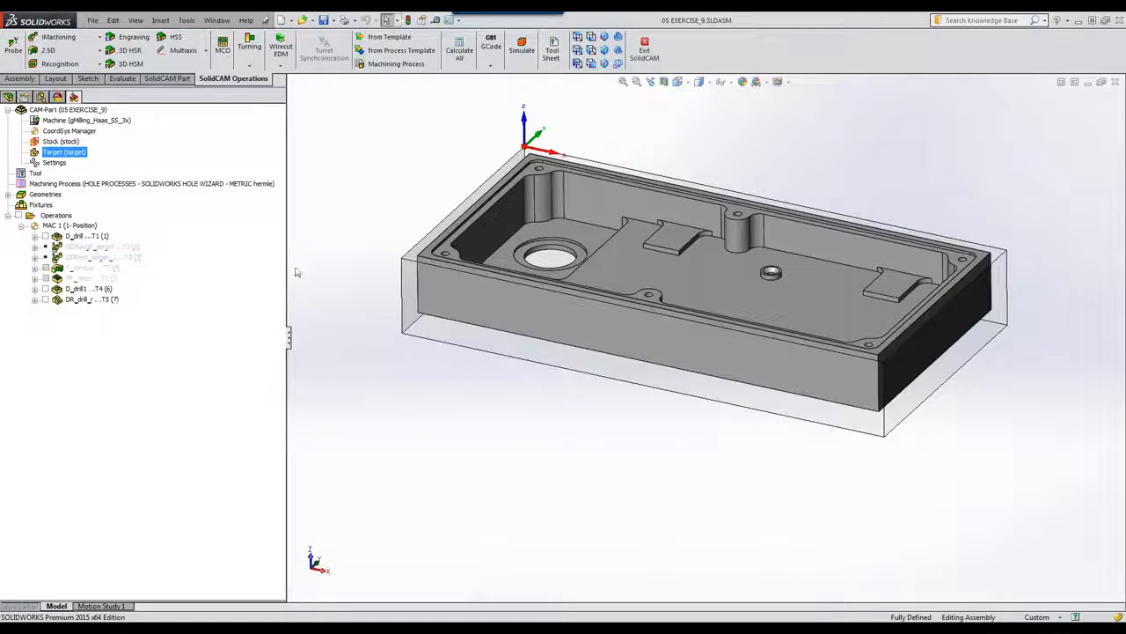
{"action": "left_click", "coordinate": [74, 237]}
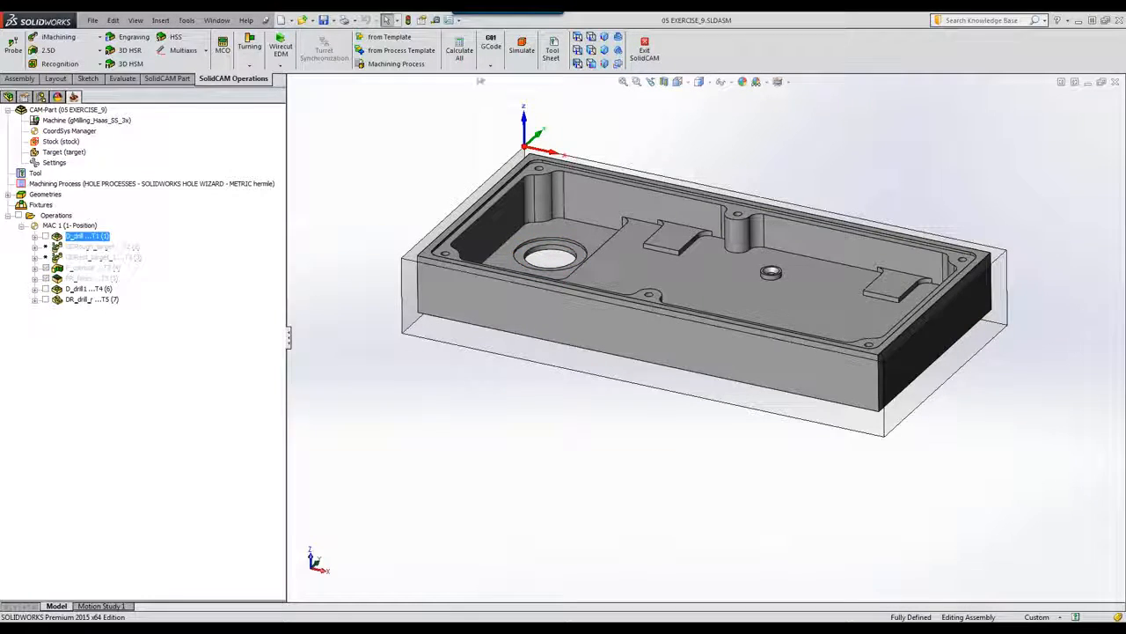
{"action": "left_click", "coordinate": [519, 46]}
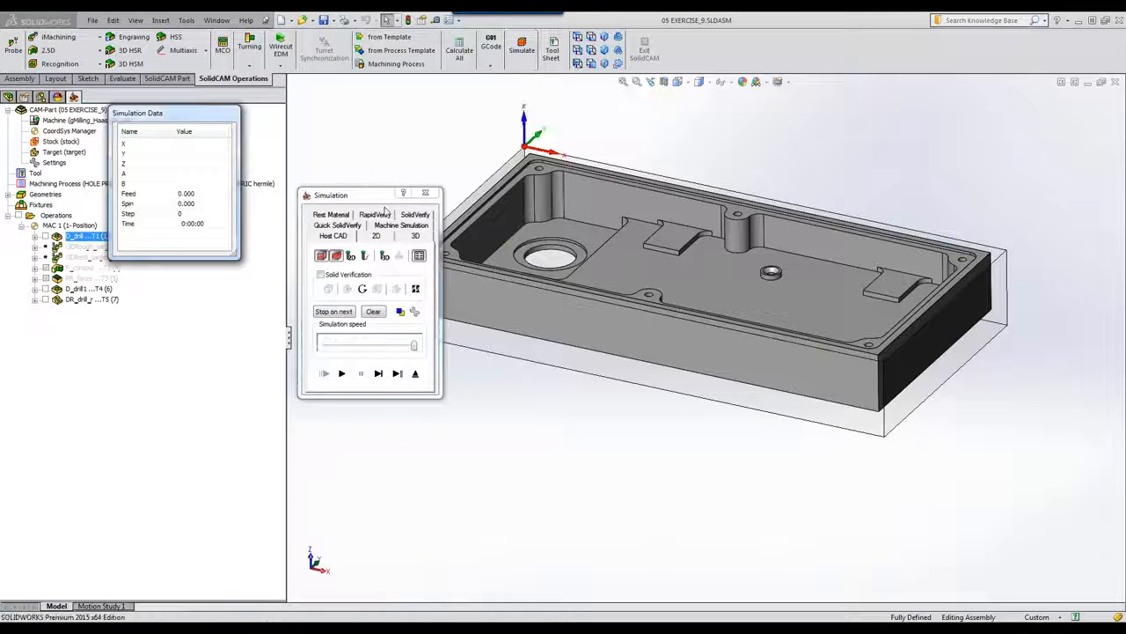
Step: Run the first D_drill operation in SolidVerify on the stock, then exit the simulation
{"action": "left_click", "coordinate": [412, 214]}
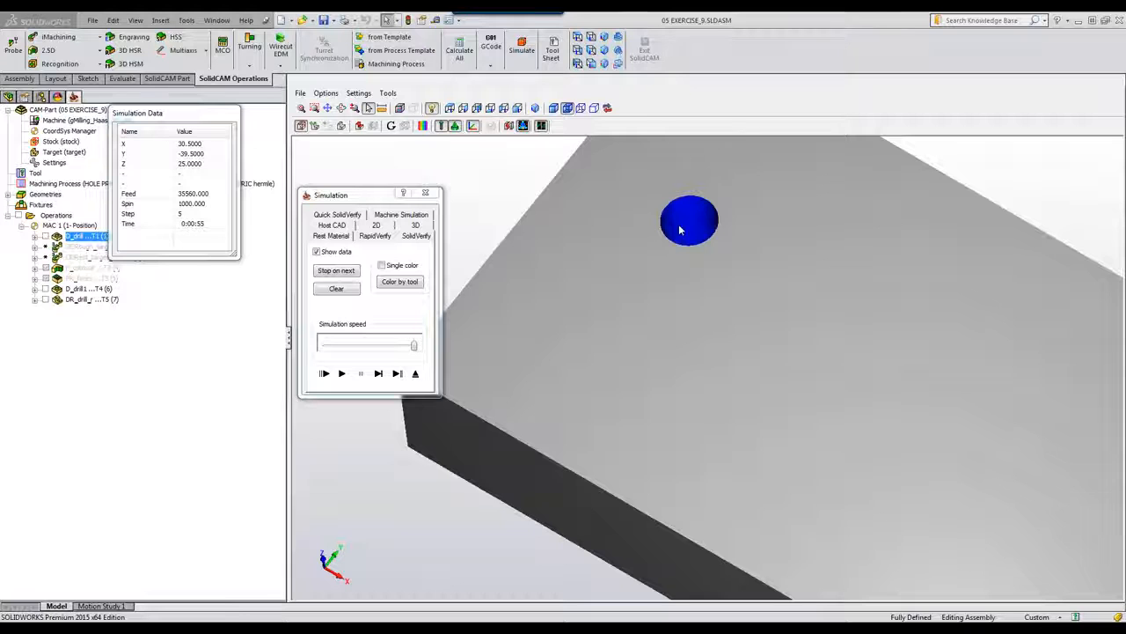
{"action": "left_click", "coordinate": [422, 379]}
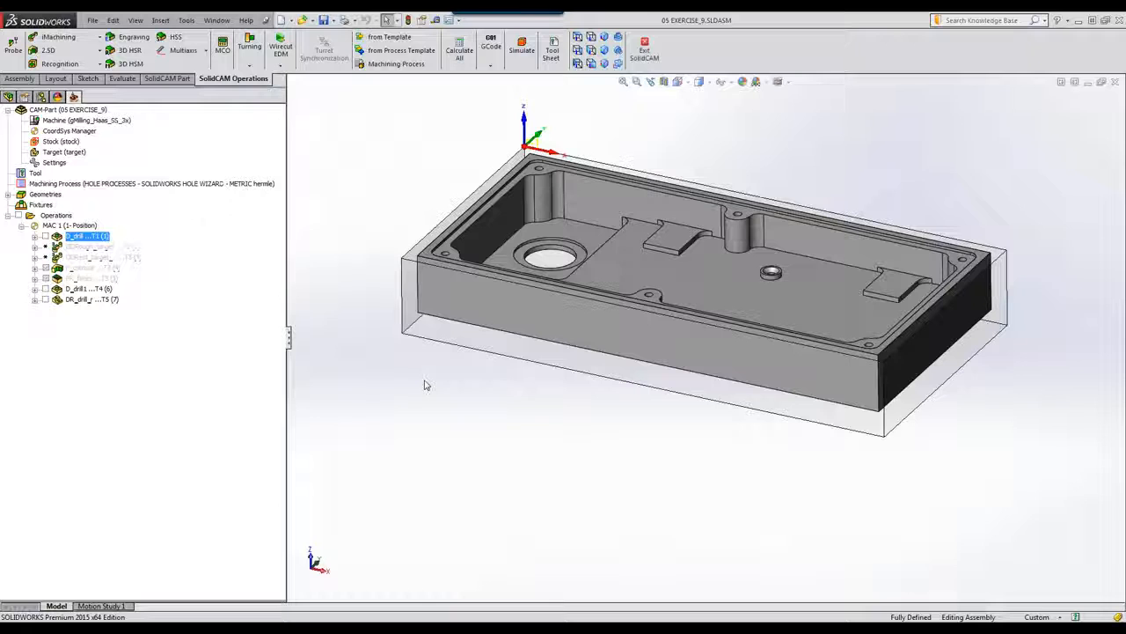
Step: Start a new iMachining 3D operation, review its stock in 3D, and bring up the tool chooser
{"action": "left_click", "coordinate": [52, 40]}
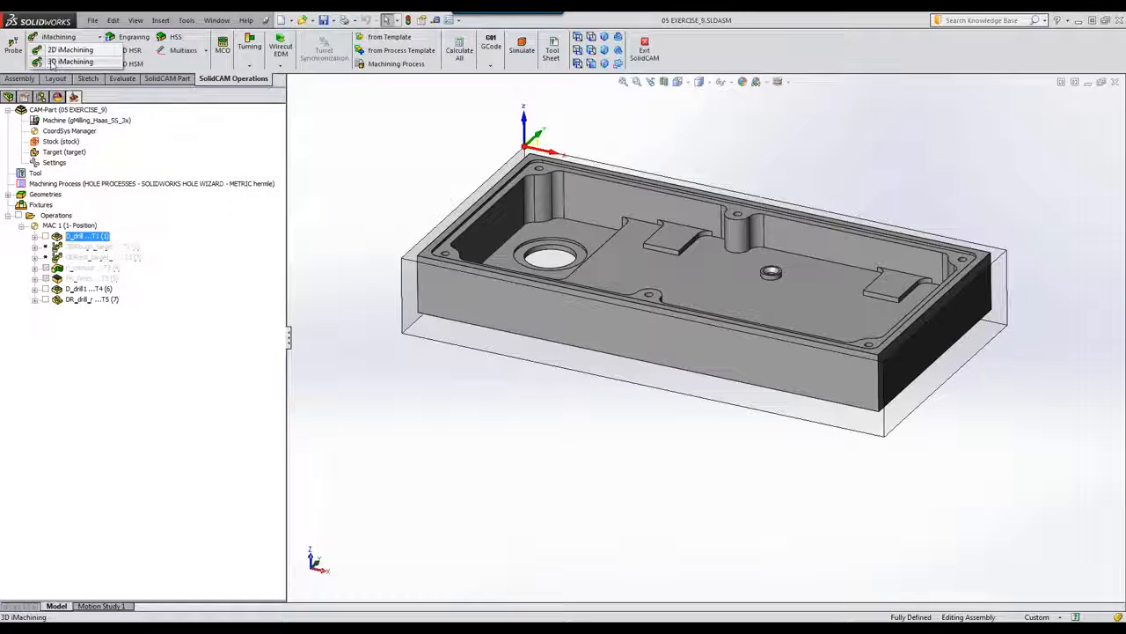
{"action": "left_click", "coordinate": [52, 63]}
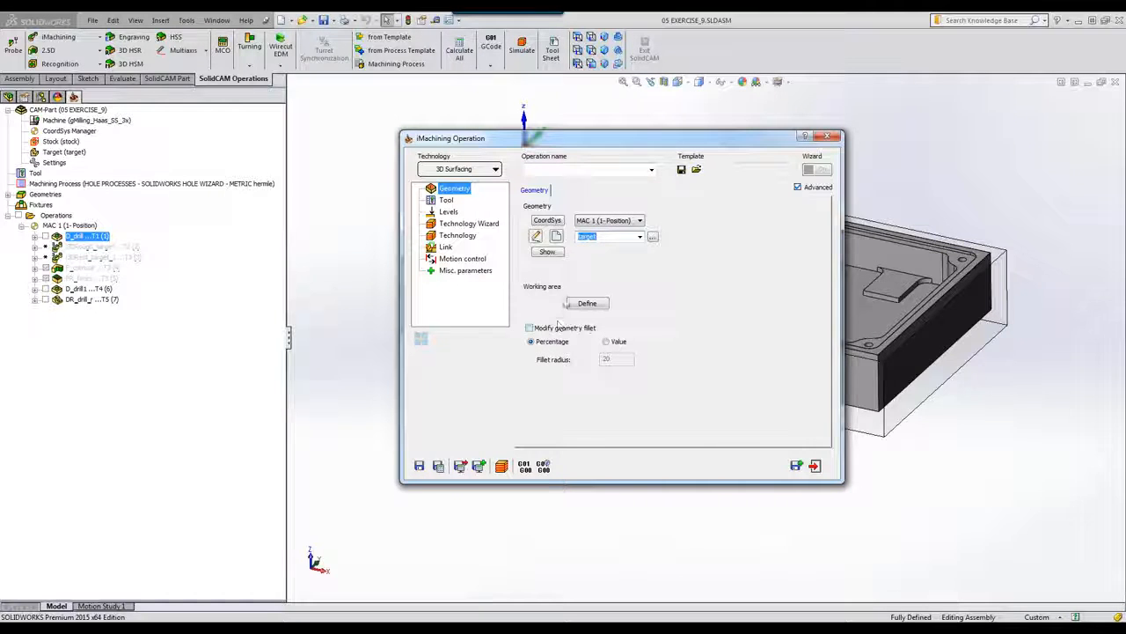
{"action": "left_click", "coordinate": [587, 303]}
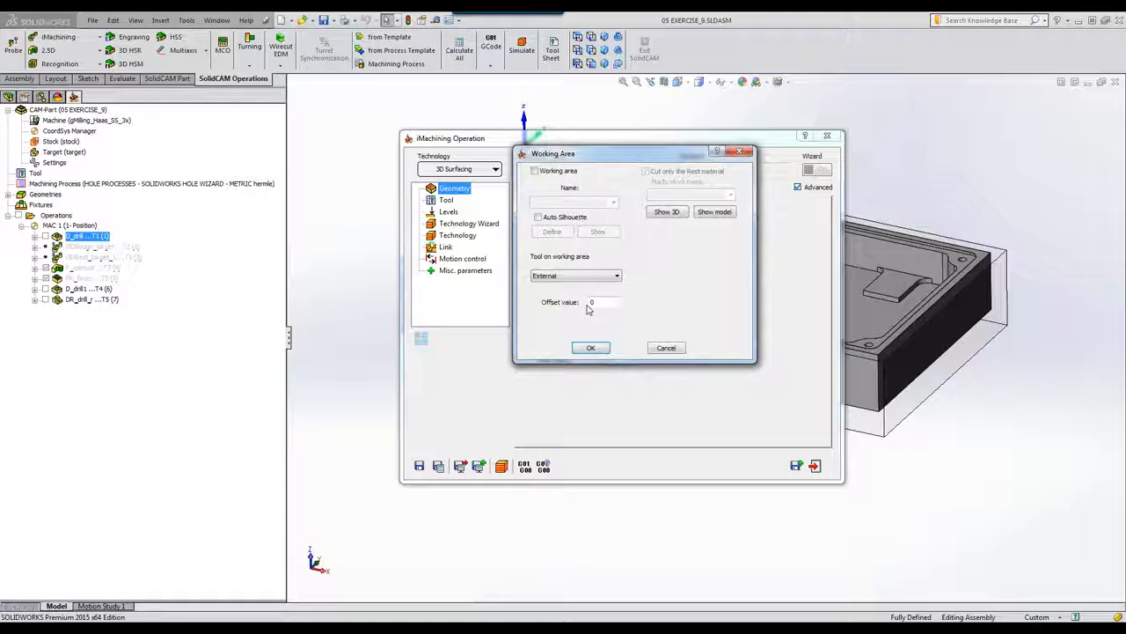
{"action": "left_click", "coordinate": [666, 214]}
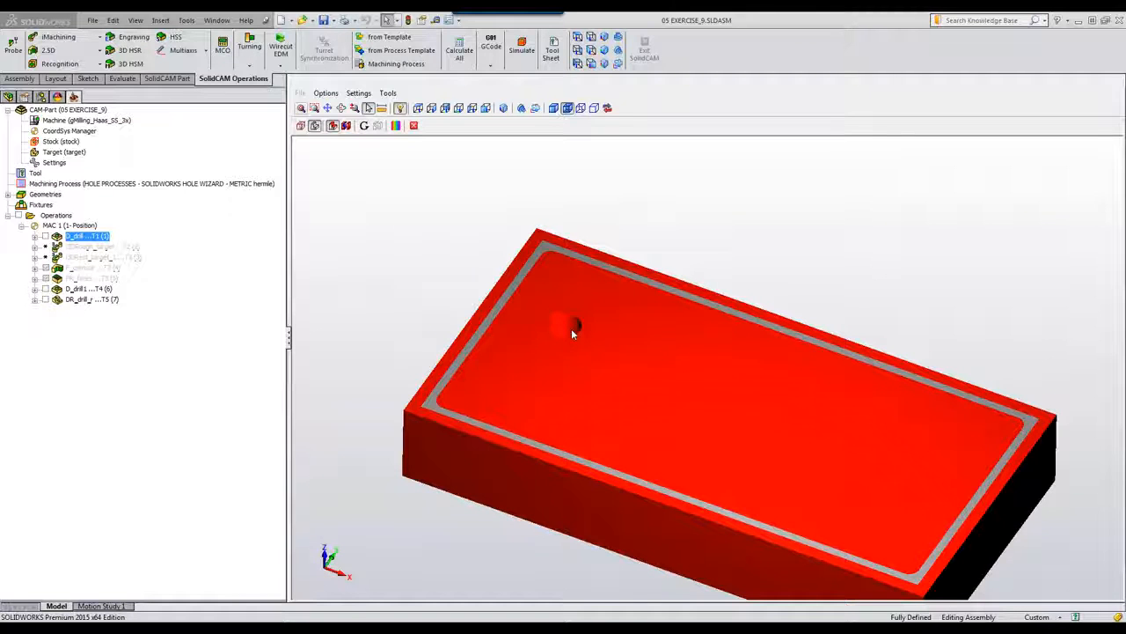
{"action": "left_click", "coordinate": [414, 125]}
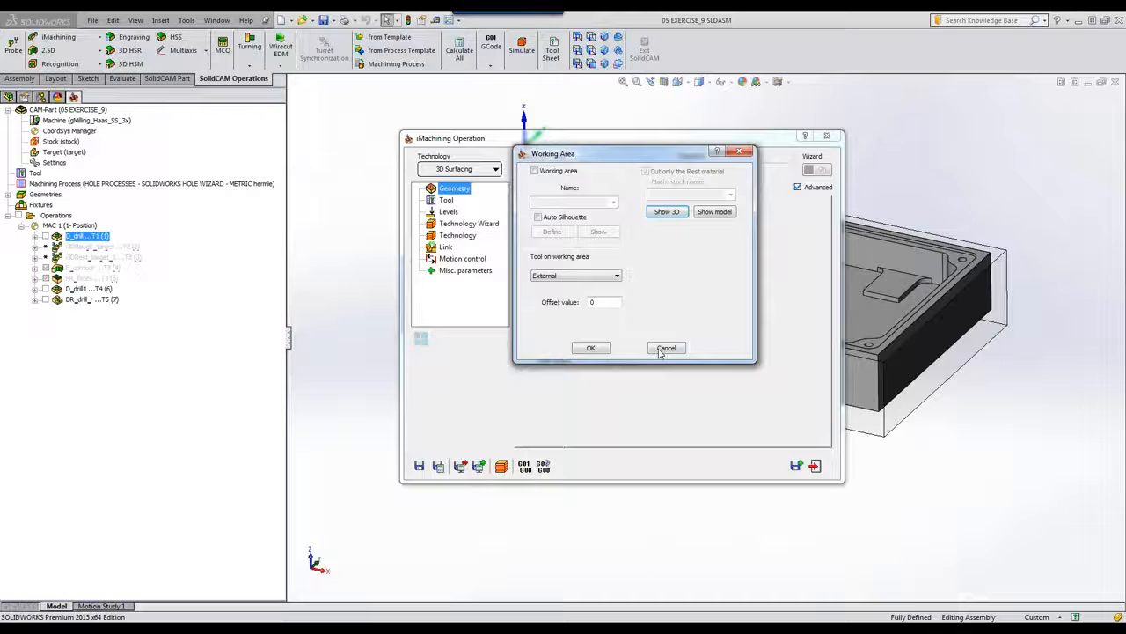
{"action": "left_click", "coordinate": [665, 348]}
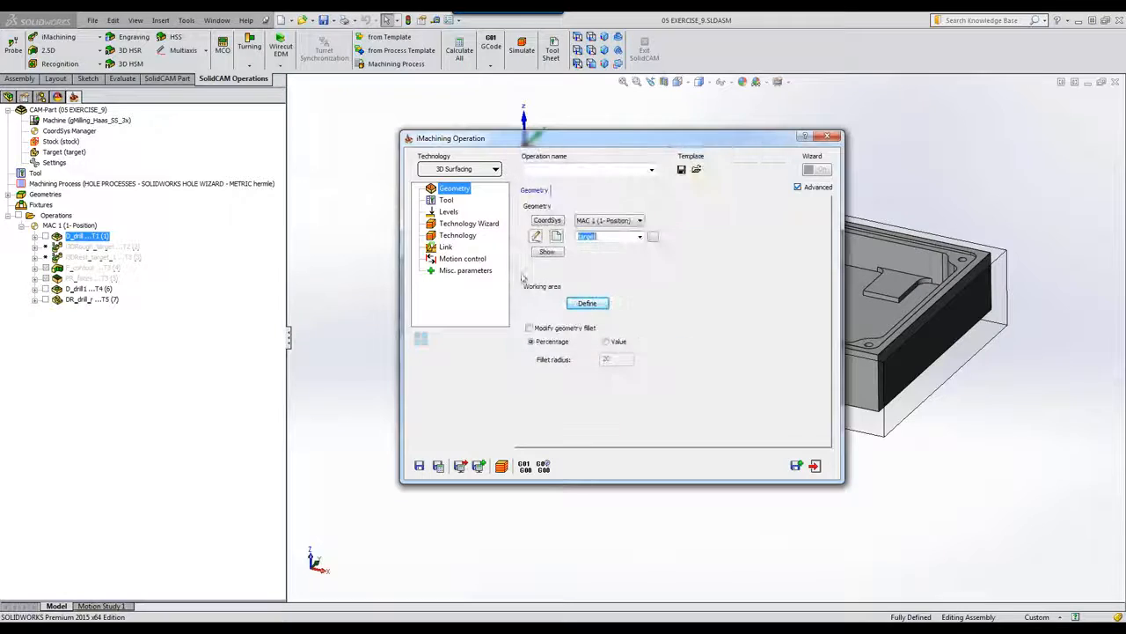
{"action": "left_click", "coordinate": [445, 201]}
{"action": "left_click", "coordinate": [591, 354]}
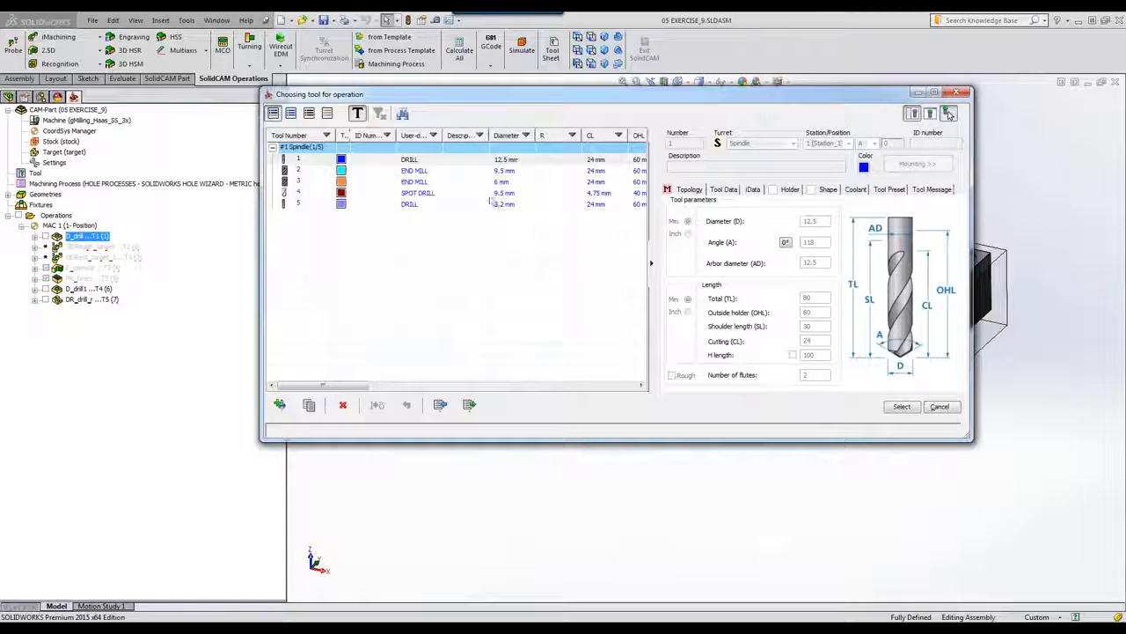
Step: Assign tool 2, the 9.5 mm end mill, and pick the part bottom for lower level -24
{"action": "left_click", "coordinate": [433, 172]}
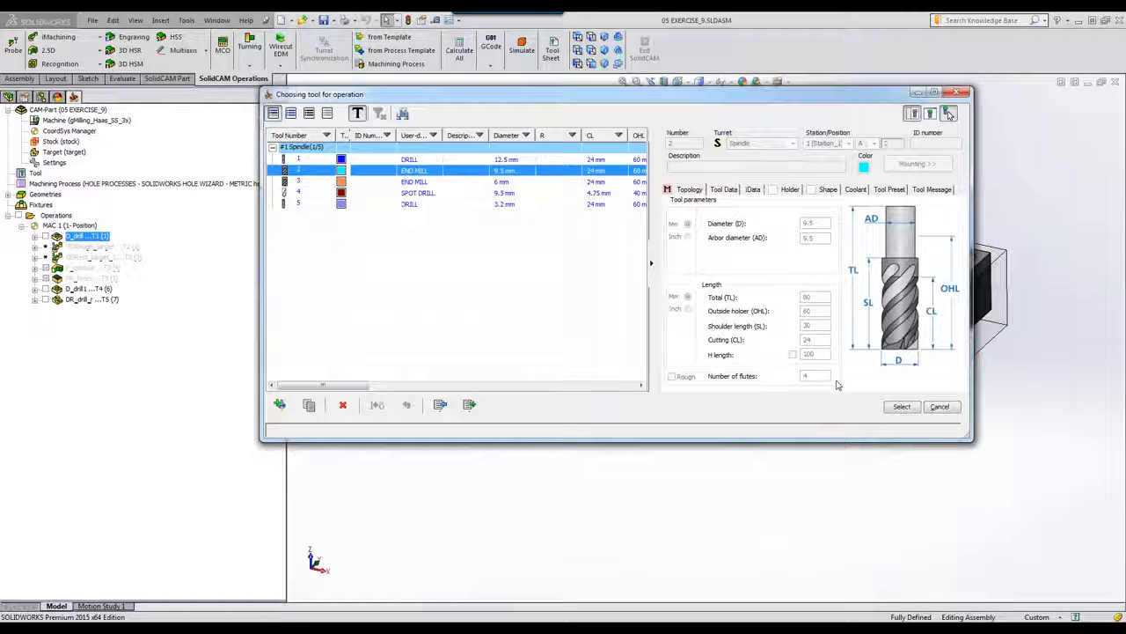
{"action": "left_click", "coordinate": [899, 406]}
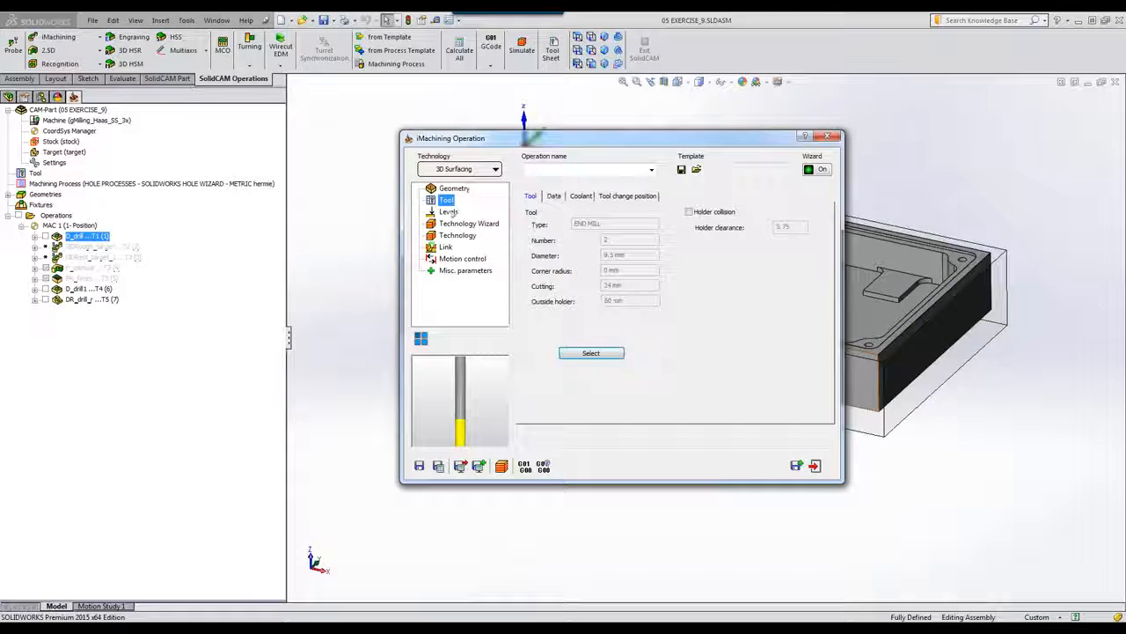
{"action": "left_click", "coordinate": [448, 212]}
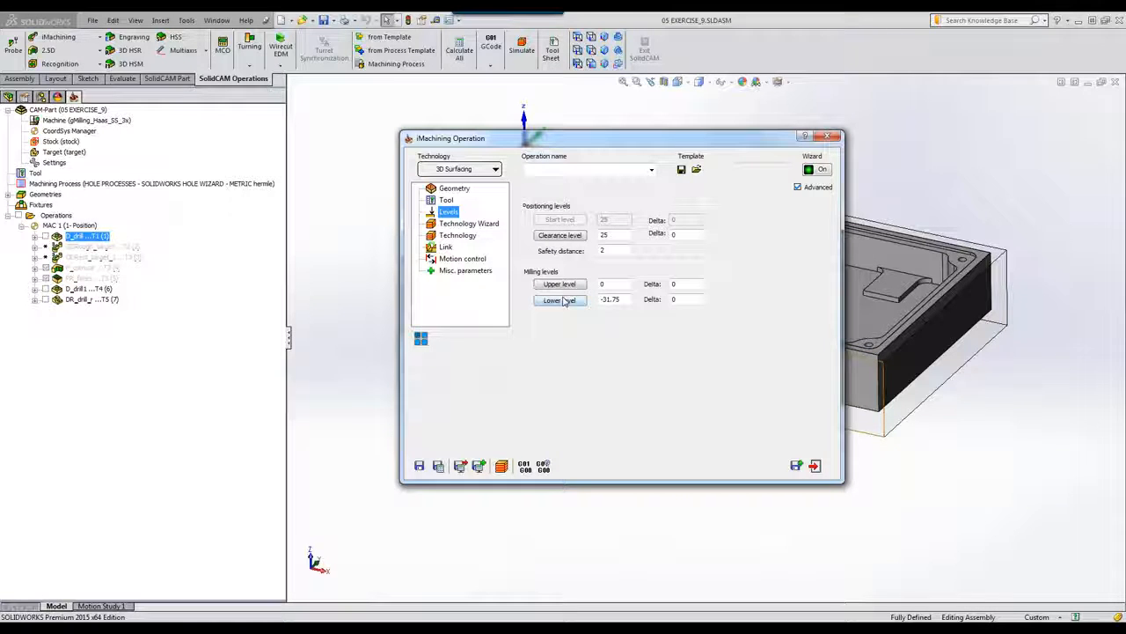
{"action": "left_click", "coordinate": [622, 302]}
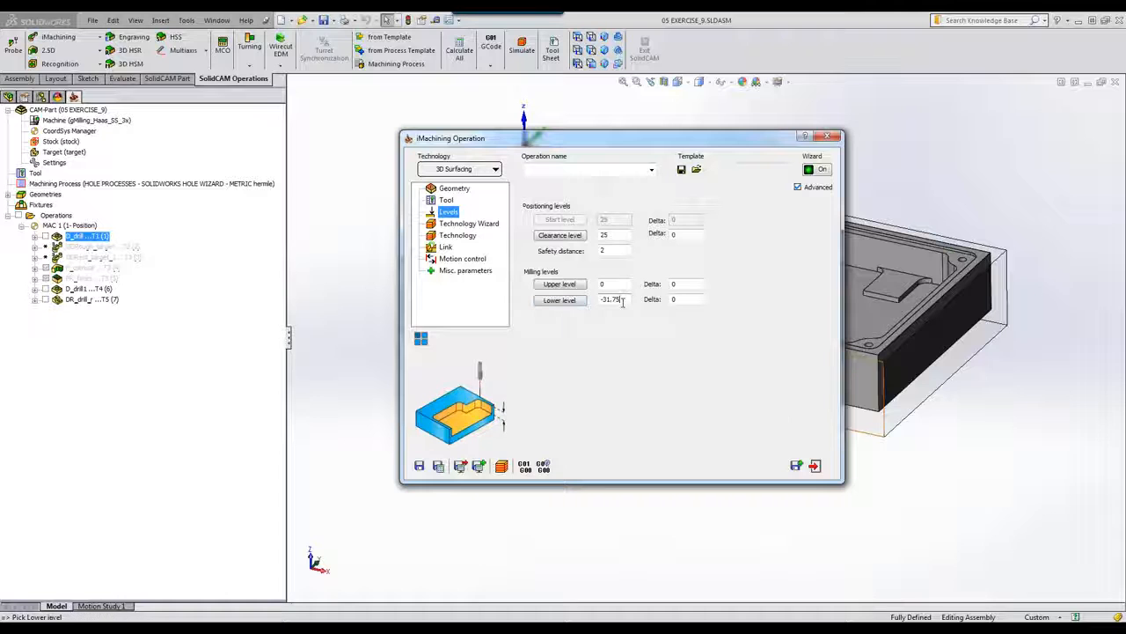
{"action": "left_click", "coordinate": [880, 415]}
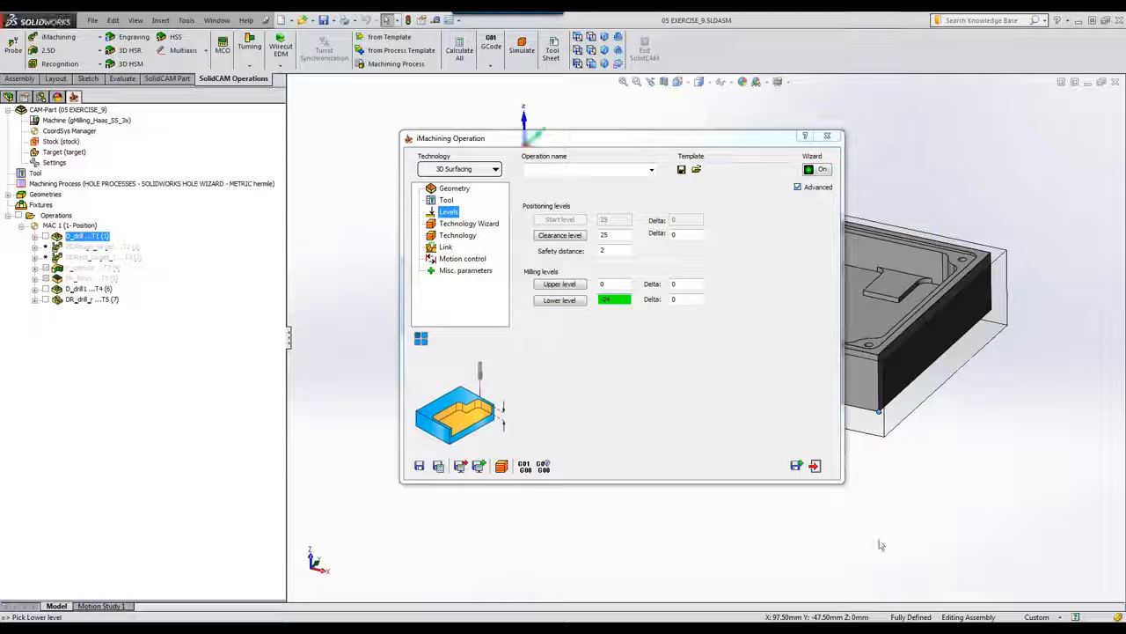
{"action": "left_click", "coordinate": [455, 225]}
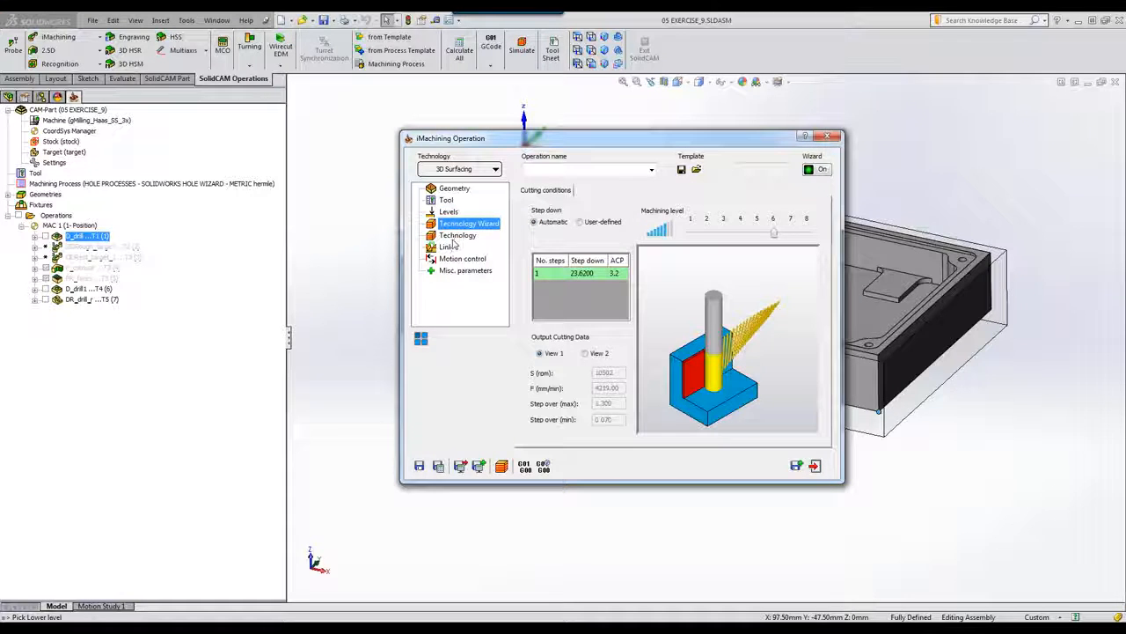
Step: Change wall and floor offsets to 0.3, giving a single 23.70 mm step down
{"action": "left_click", "coordinate": [456, 235]}
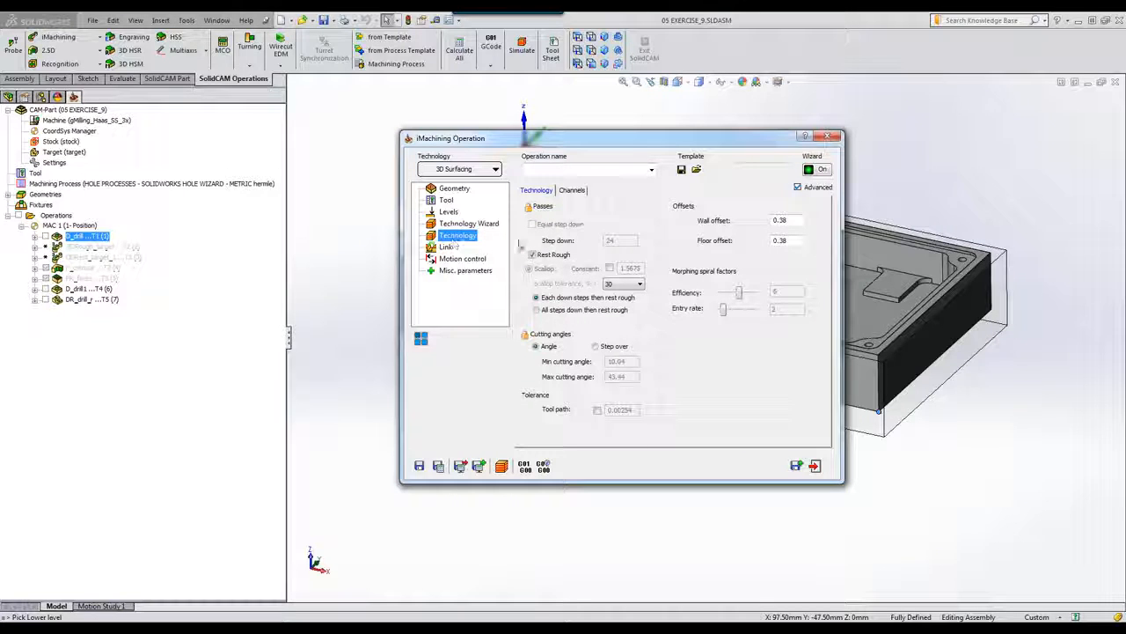
{"action": "double_click", "coordinate": [780, 220]}
{"action": "type", "text": "."}
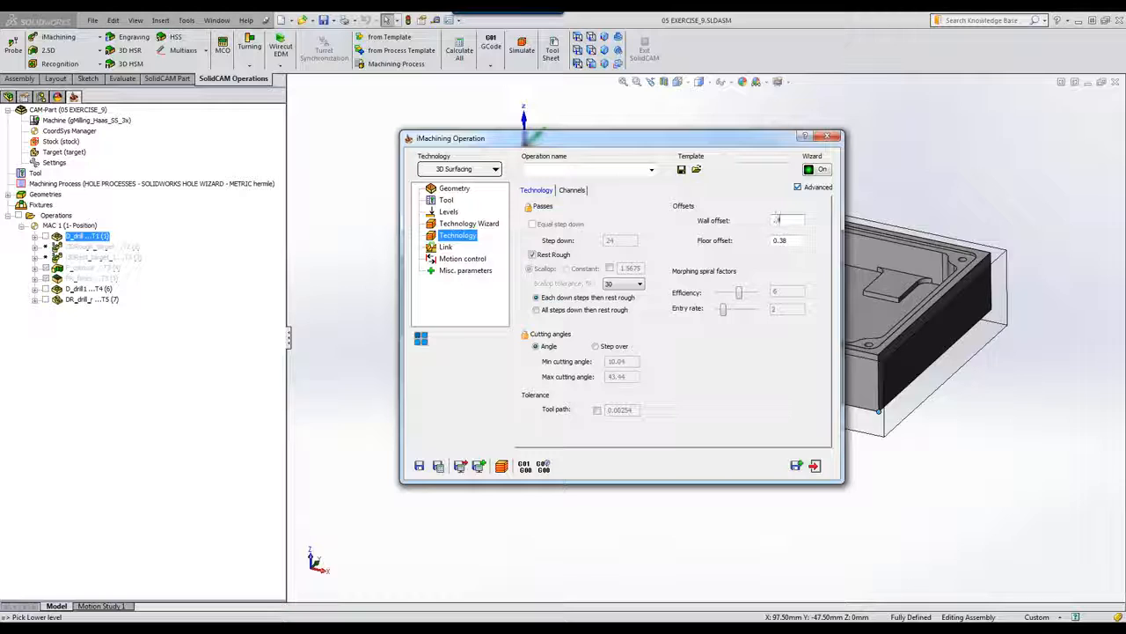
{"action": "left_click", "coordinate": [797, 241]}
{"action": "key", "text": "BackSpace"}
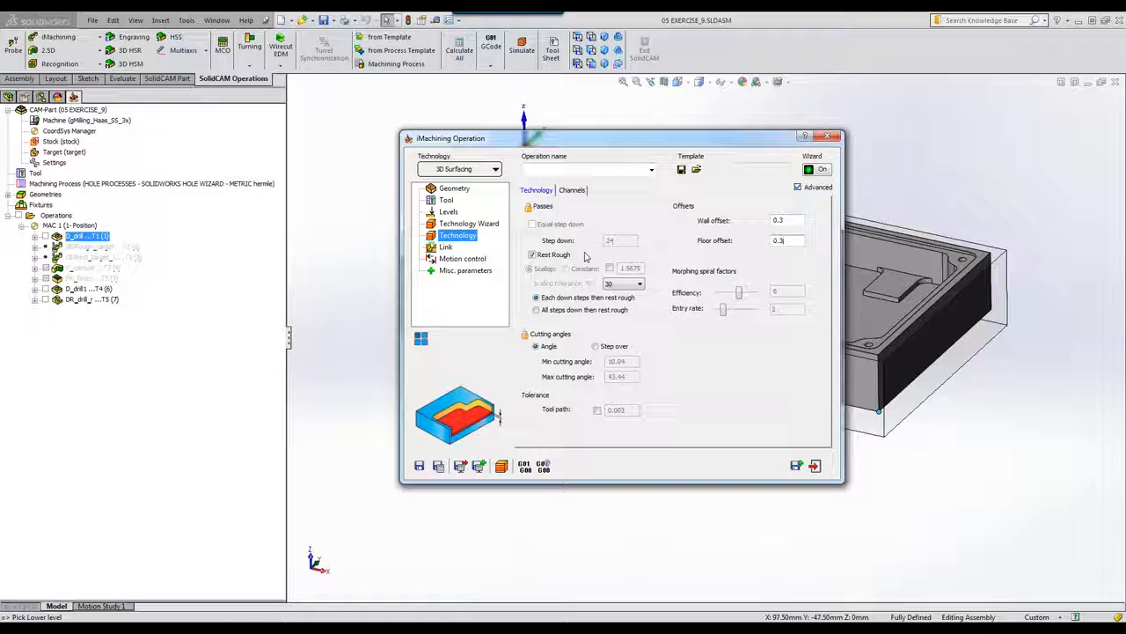
{"action": "left_click", "coordinate": [463, 225]}
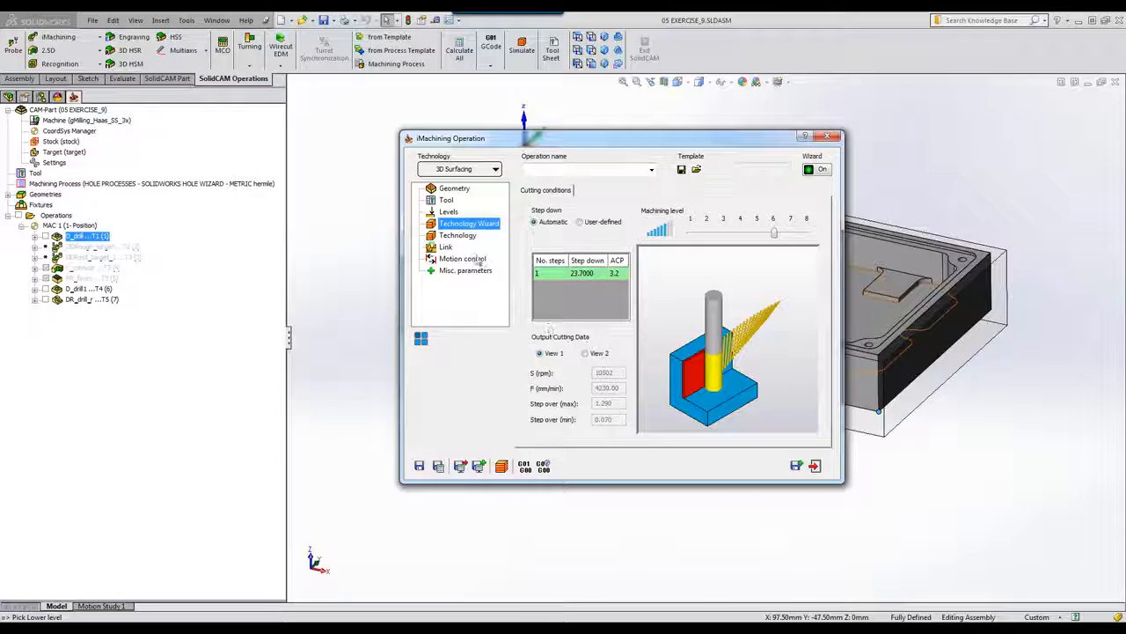
Step: Use a constant 0.3 scallop and save and calculate i3DRough_target_1
{"action": "left_click", "coordinate": [463, 237]}
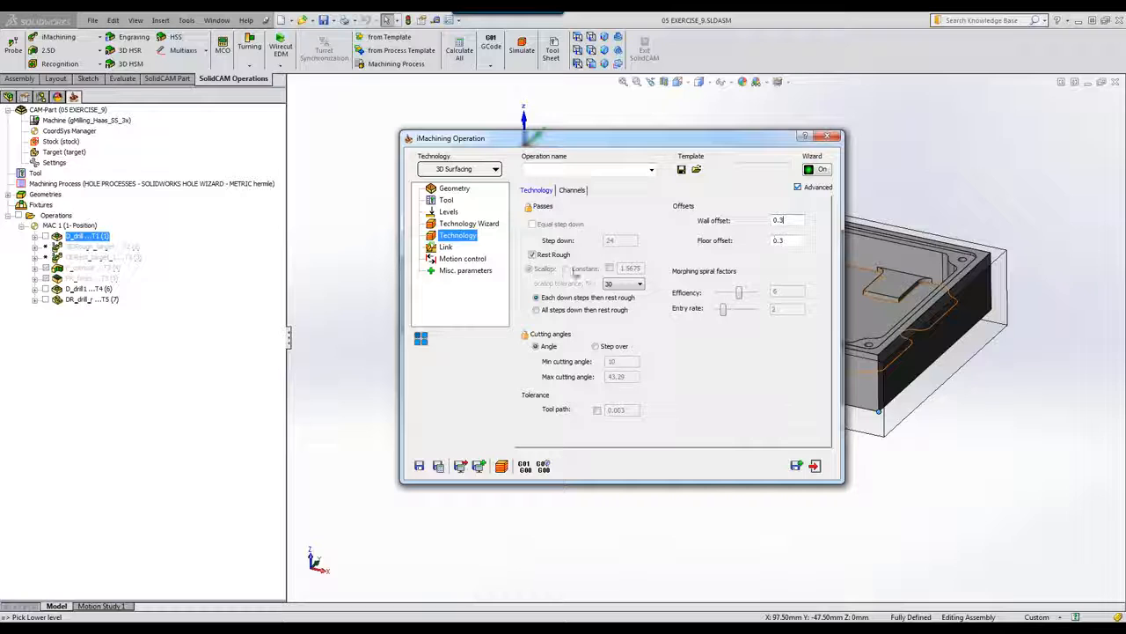
{"action": "left_click", "coordinate": [611, 268]}
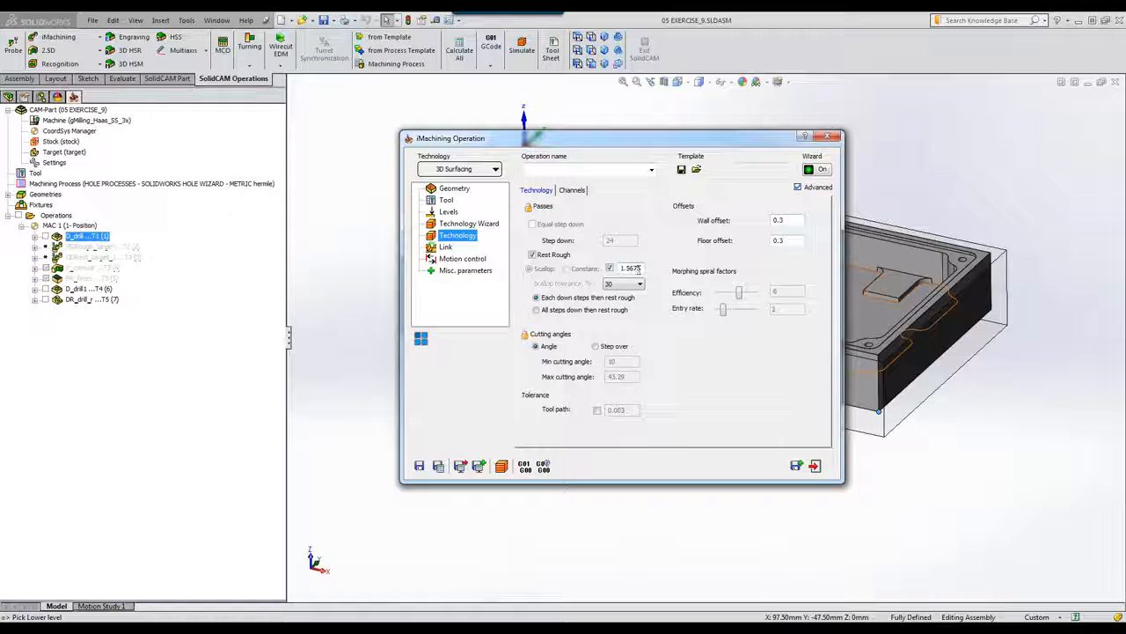
{"action": "left_click", "coordinate": [642, 269]}
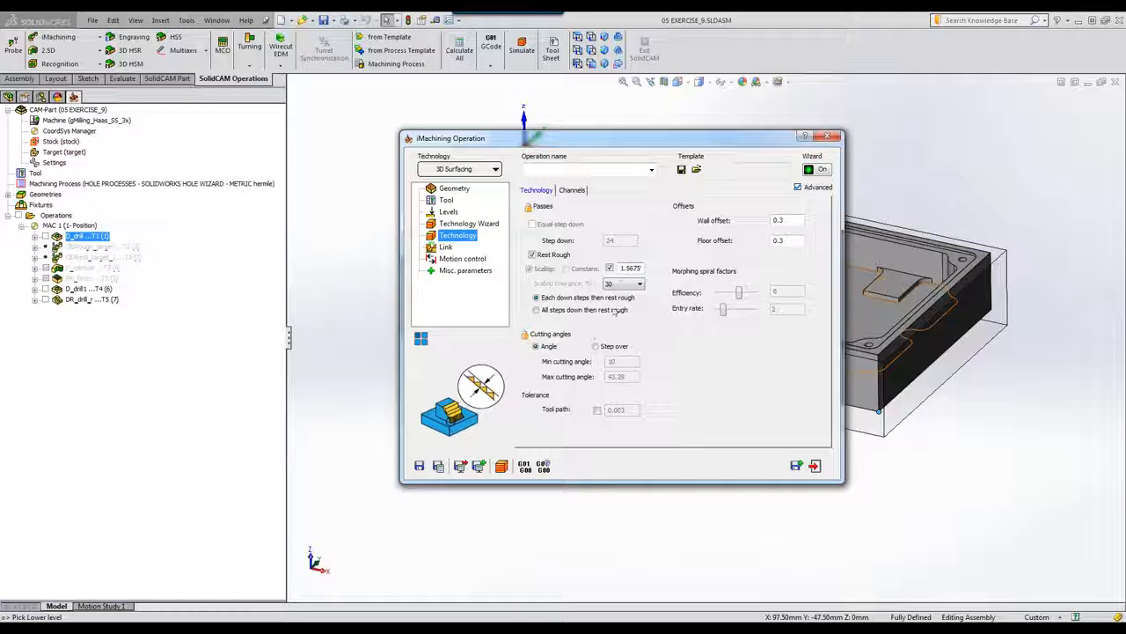
{"action": "double_click", "coordinate": [630, 267]}
{"action": "type", "text": "0.3"}
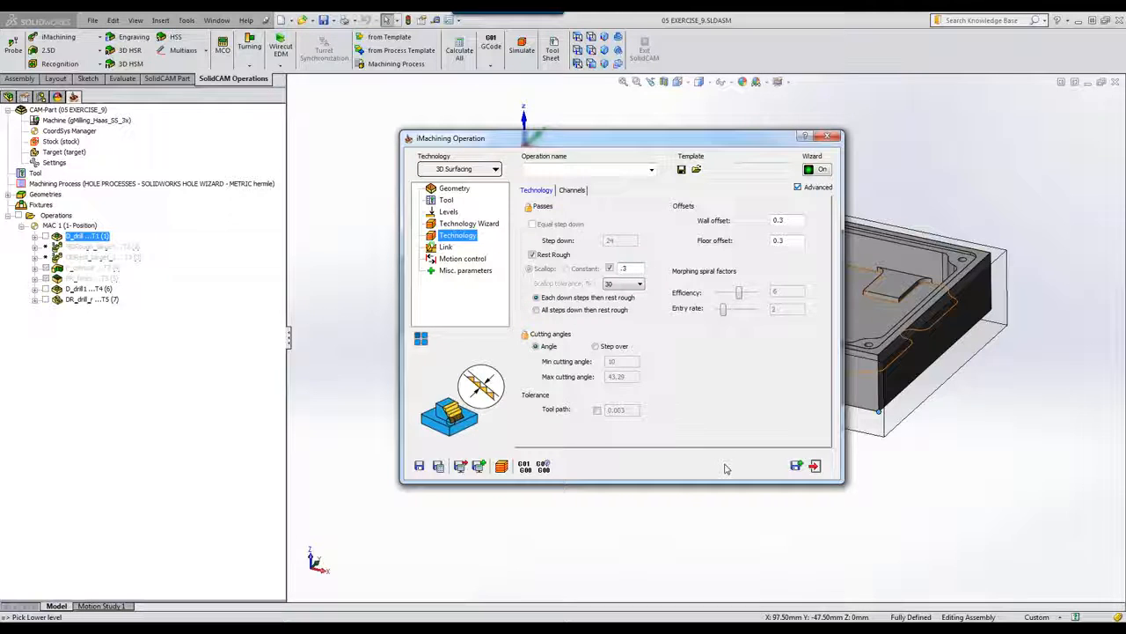
{"action": "left_click", "coordinate": [438, 465]}
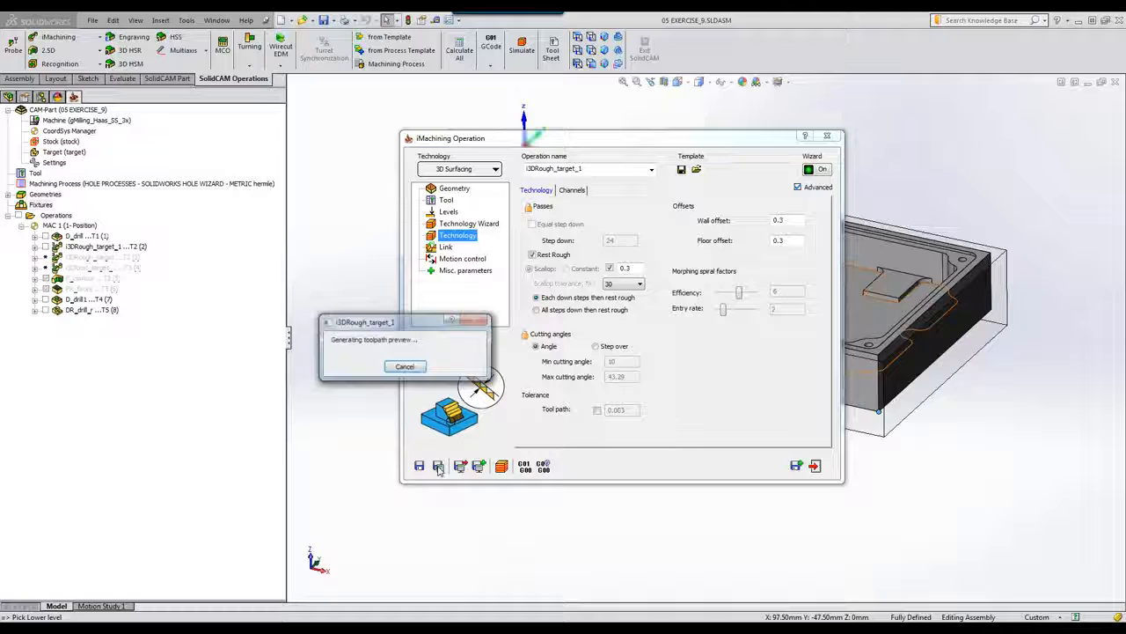
{"action": "mouse_move", "coordinate": [695, 628]}
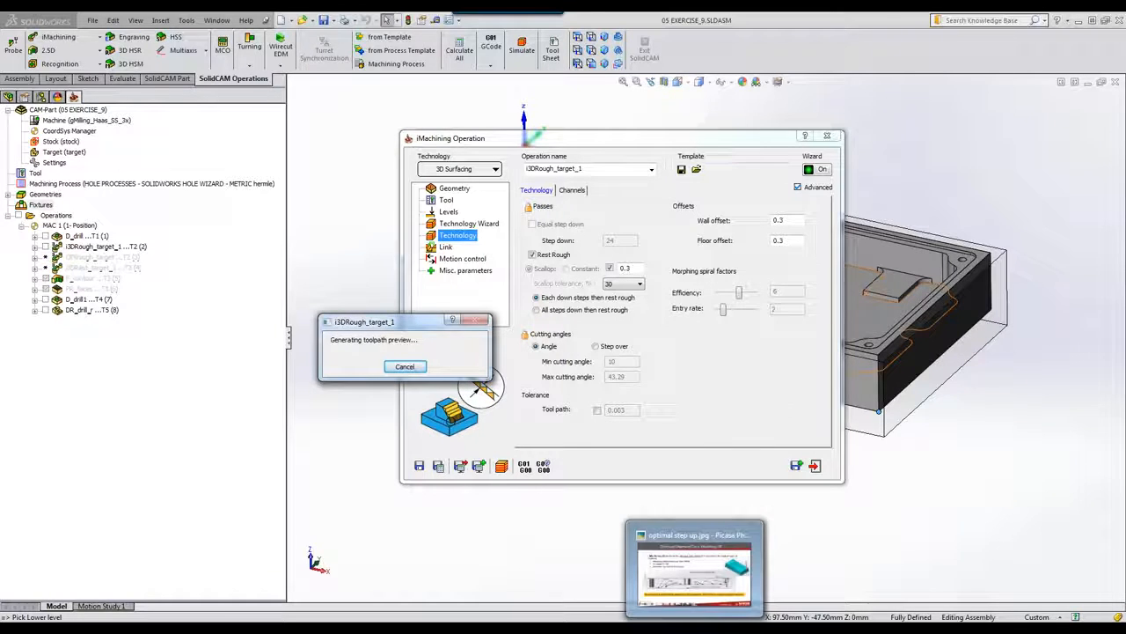
{"action": "left_click", "coordinate": [695, 568]}
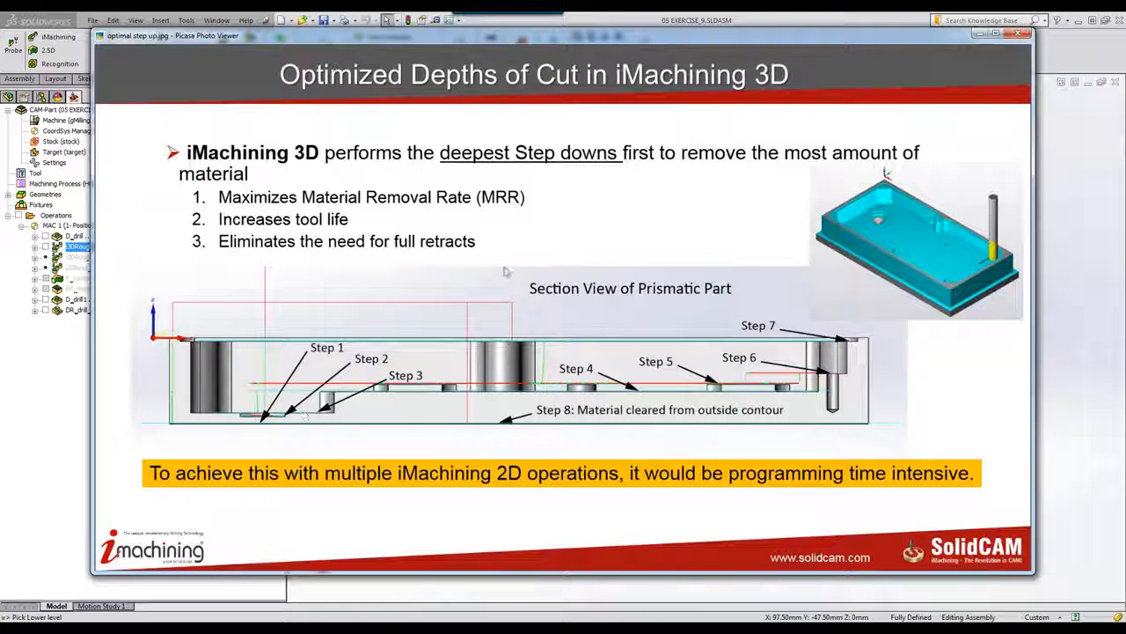
{"action": "left_click", "coordinate": [978, 35]}
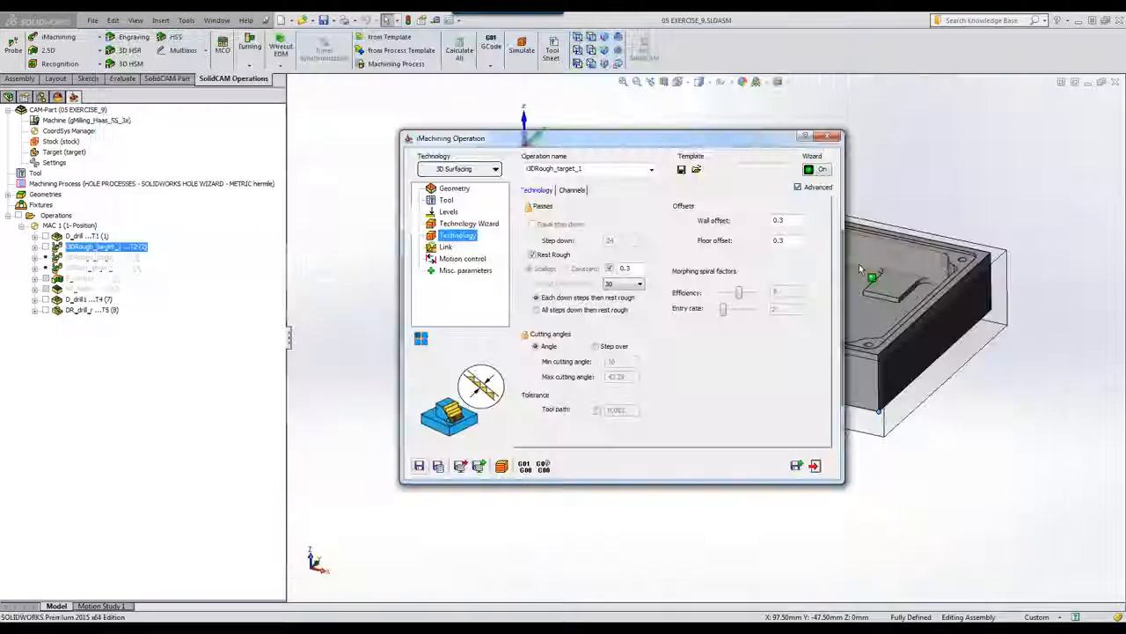
Step: Launch the SolidVerify simulation of i3DRough_target_1 at a slower speed and pause it
{"action": "left_click", "coordinate": [501, 467]}
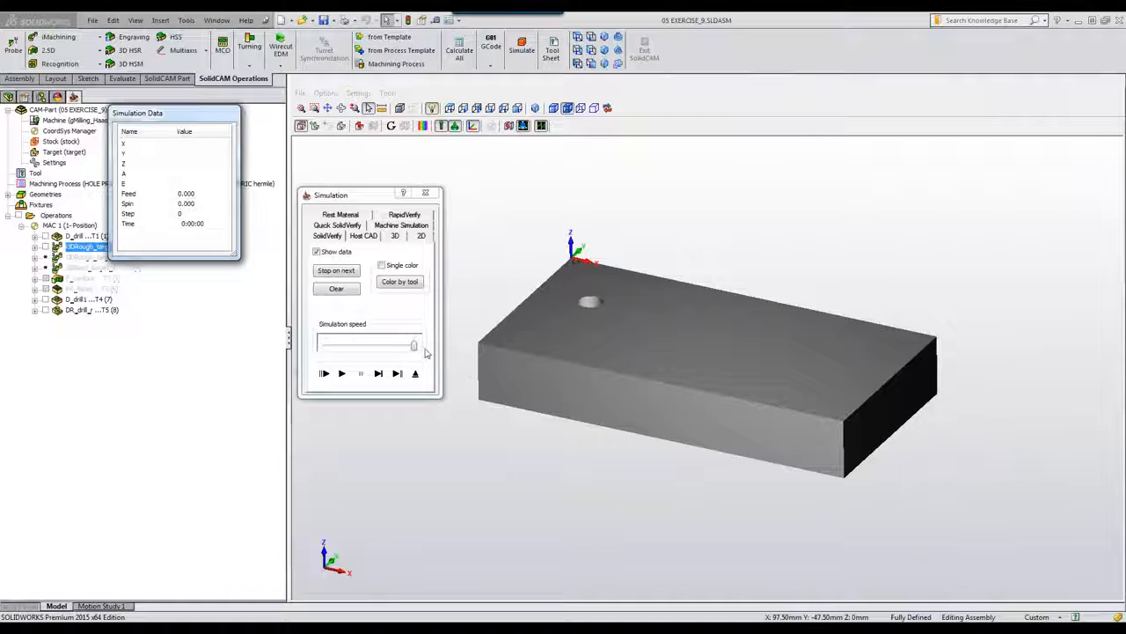
{"action": "left_click_drag", "start_coordinate": [414, 346], "coordinate": [355, 346]}
{"action": "left_click", "coordinate": [341, 373]}
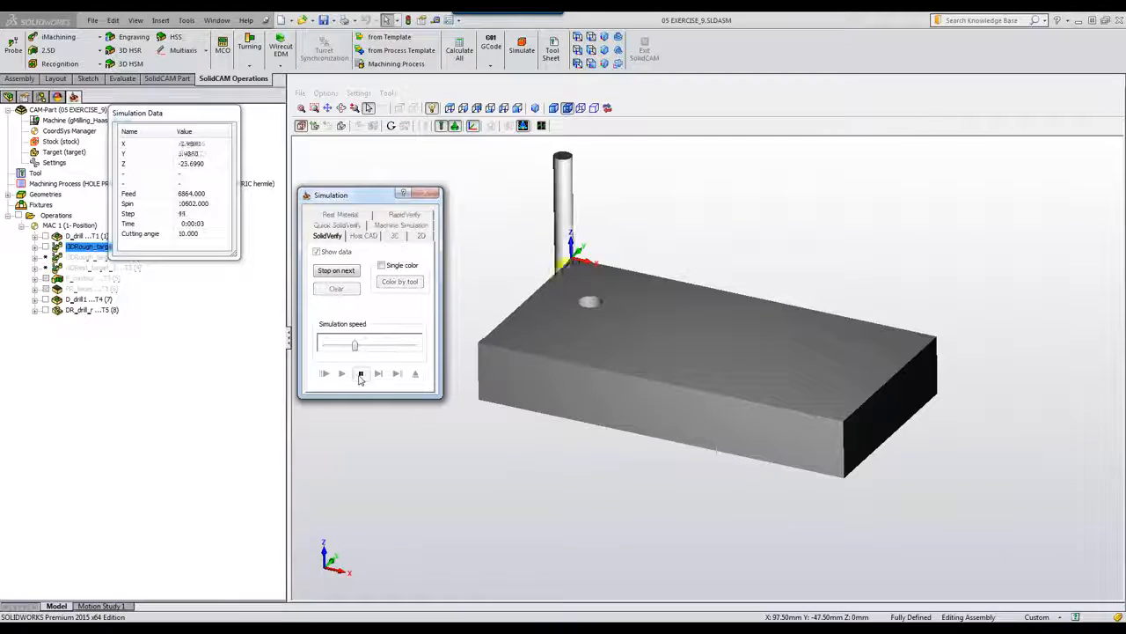
{"action": "left_click", "coordinate": [362, 374]}
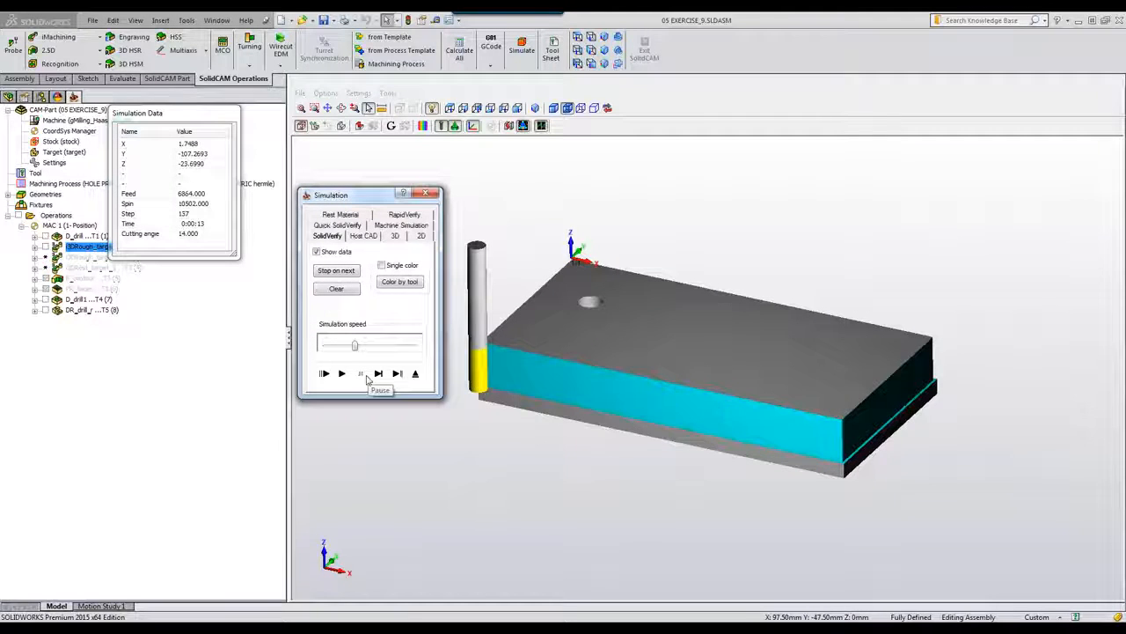
Step: Set Stop on next to halt at every Z change and resume the simulation
{"action": "left_click", "coordinate": [336, 270]}
{"action": "left_click", "coordinate": [292, 189]}
{"action": "left_click", "coordinate": [361, 388]}
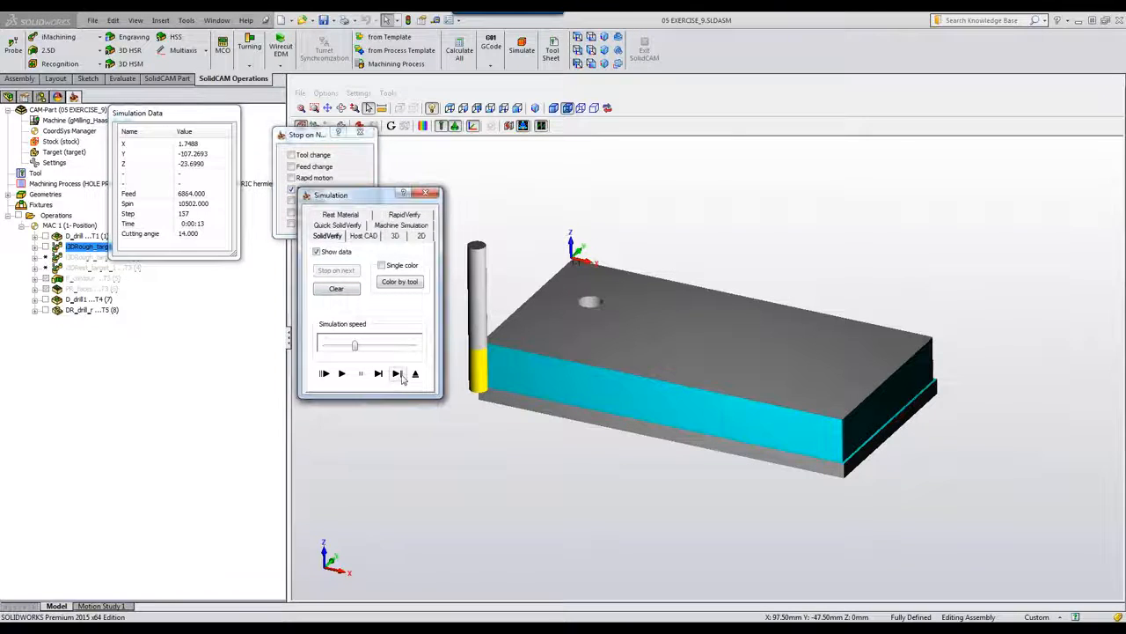
{"action": "left_click", "coordinate": [398, 375]}
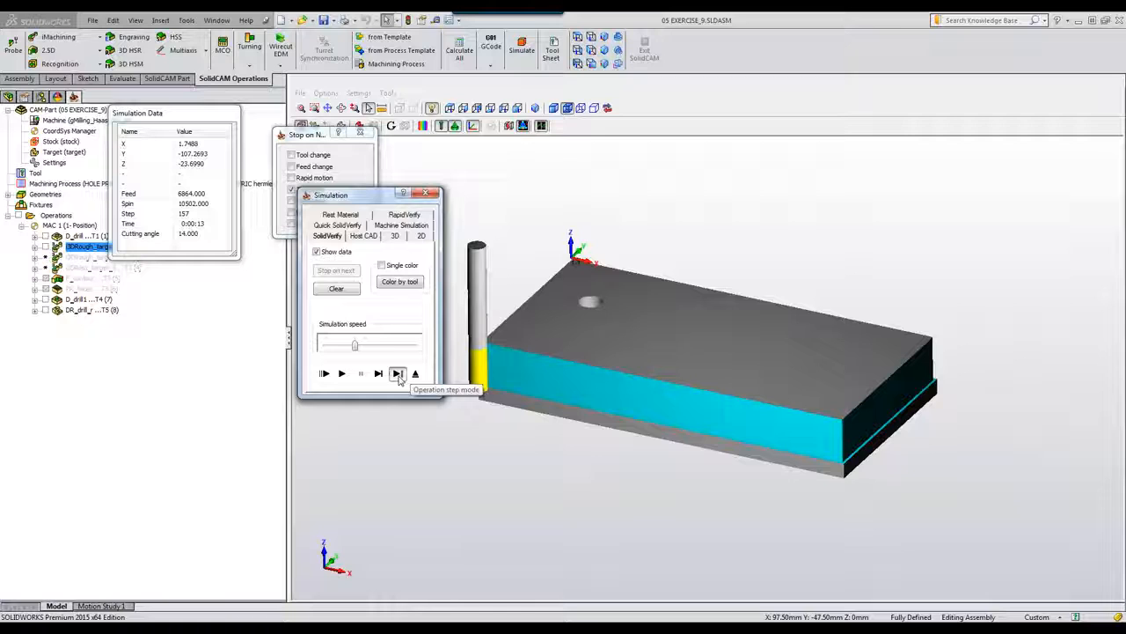
{"action": "left_click", "coordinate": [342, 373]}
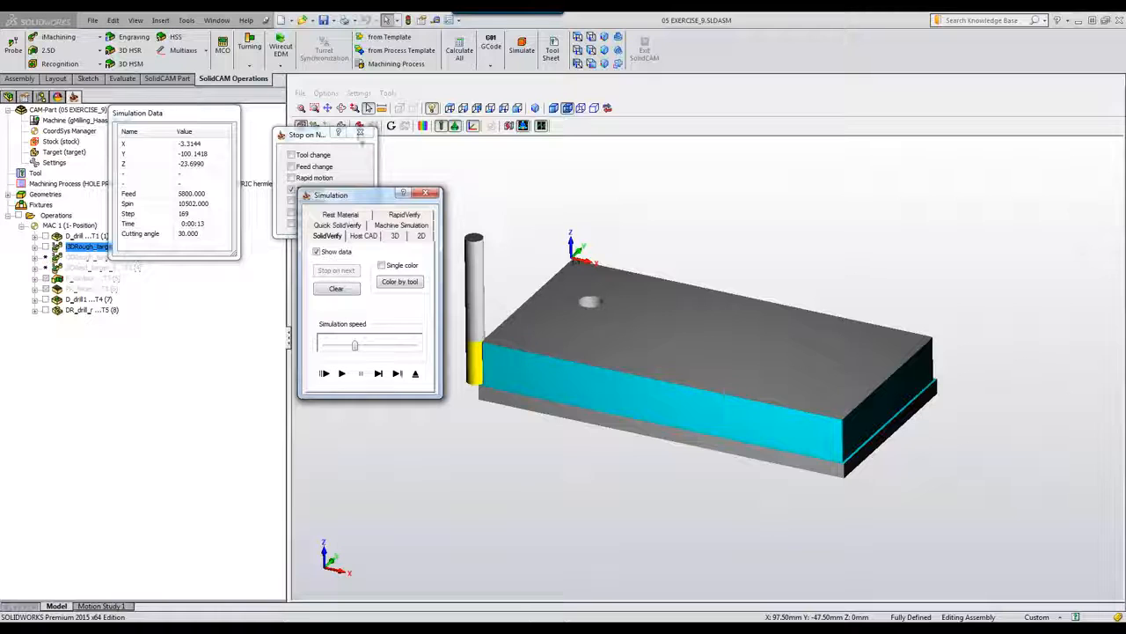
{"action": "left_click_drag", "start_coordinate": [337, 138], "coordinate": [383, 115]}
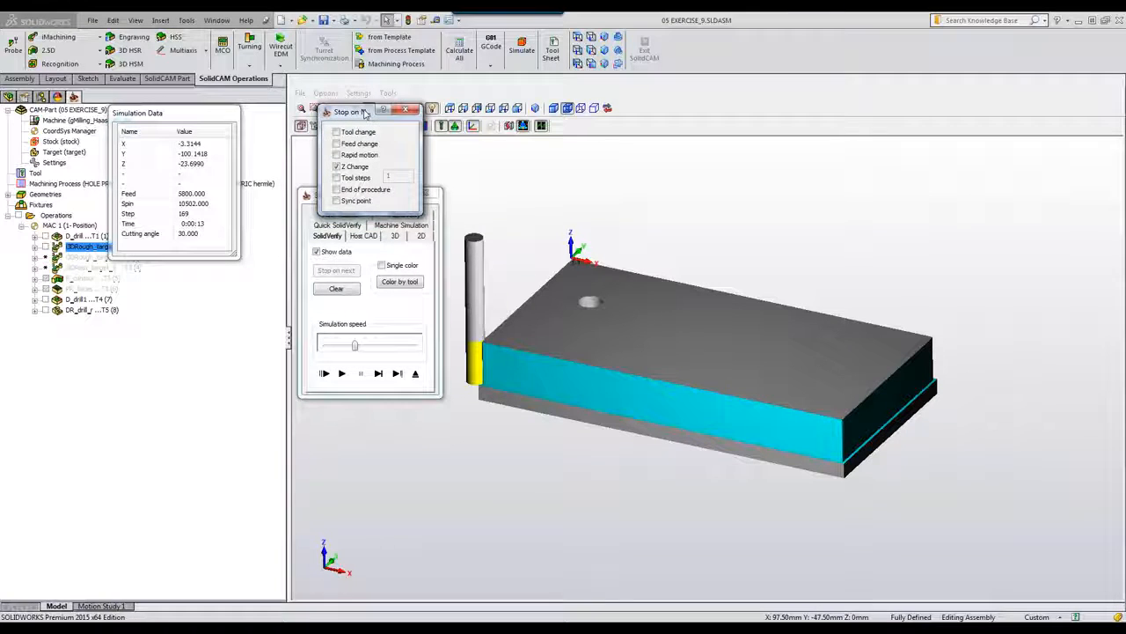
{"action": "left_click", "coordinate": [337, 178]}
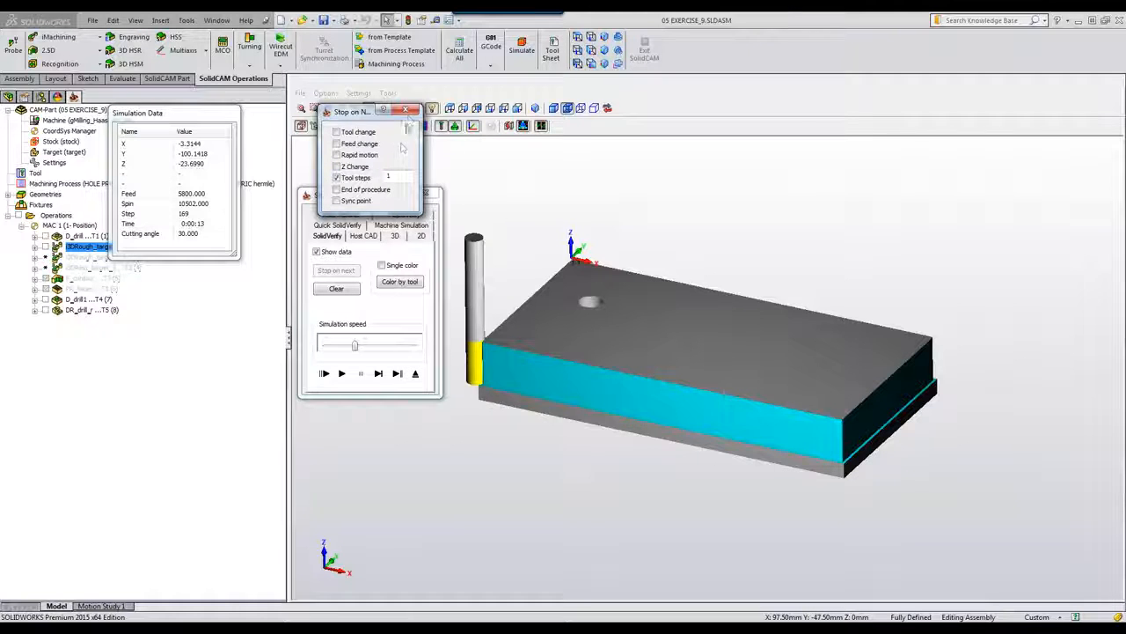
{"action": "left_click", "coordinate": [404, 109]}
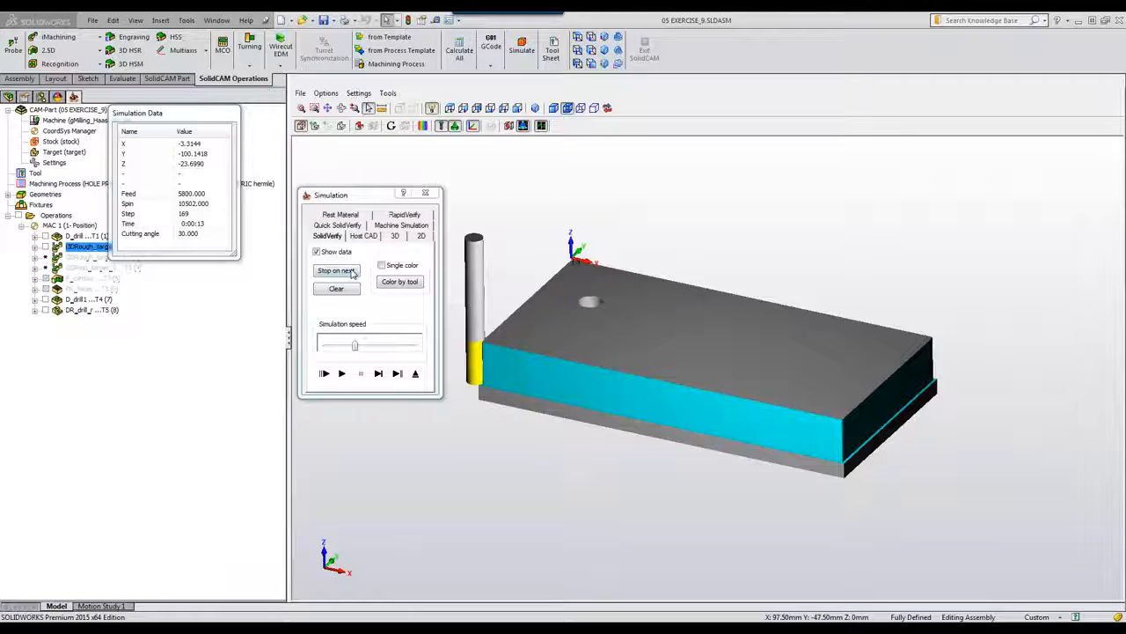
{"action": "left_click", "coordinate": [349, 272]}
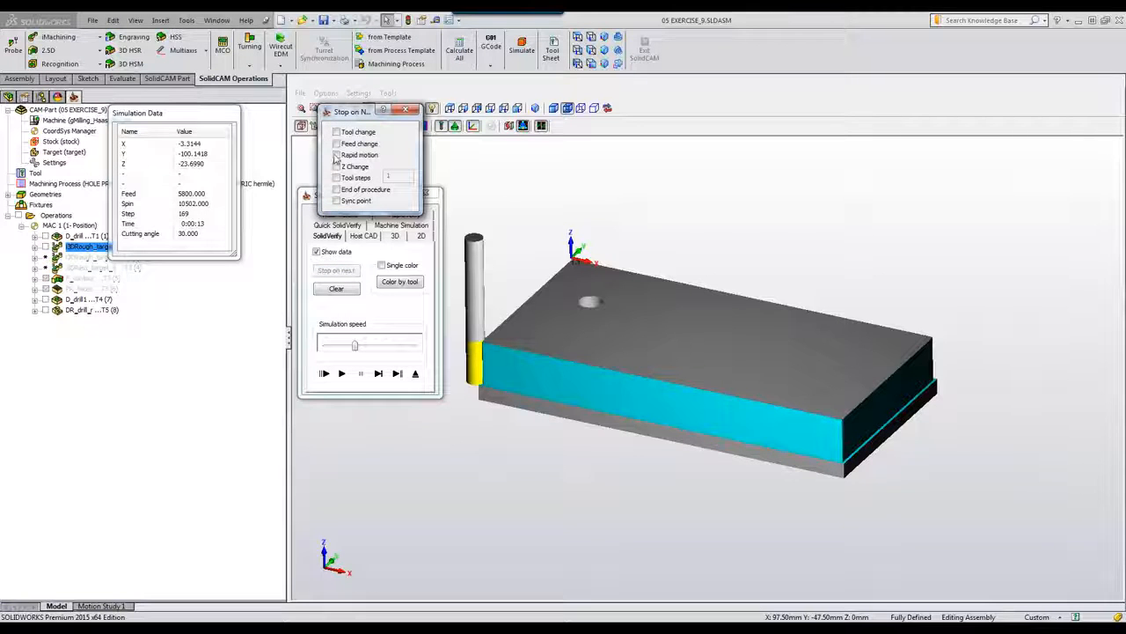
{"action": "left_click", "coordinate": [336, 167]}
{"action": "left_click", "coordinate": [346, 375]}
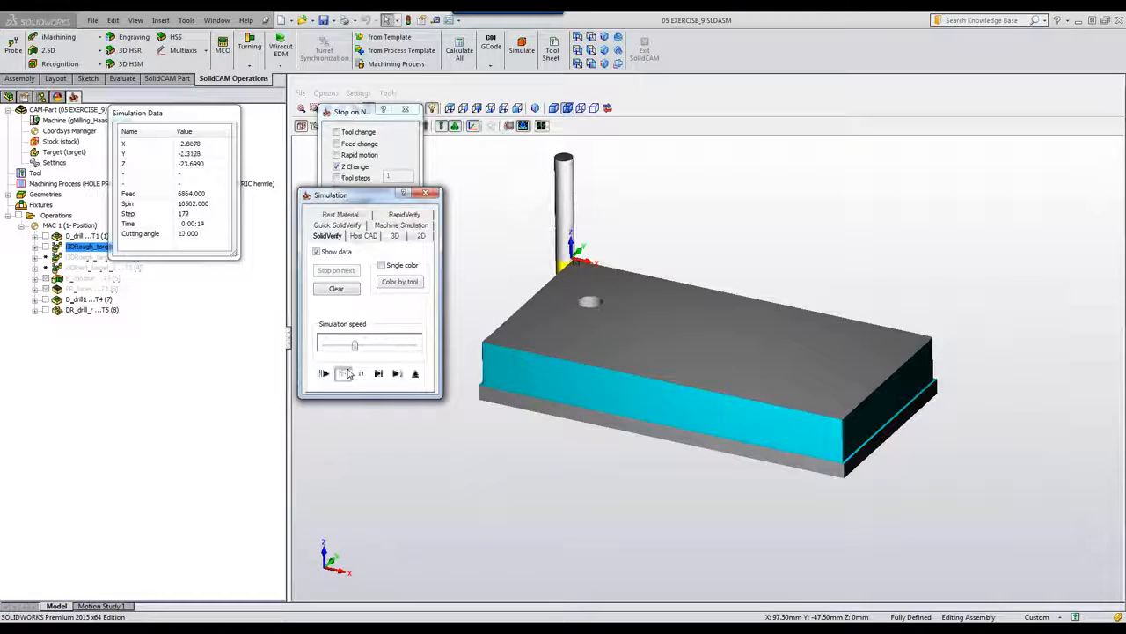
Step: Close the stop options, play the simulation at an adjusted speed, then pause
{"action": "left_click_drag", "start_coordinate": [353, 346], "coordinate": [335, 345]}
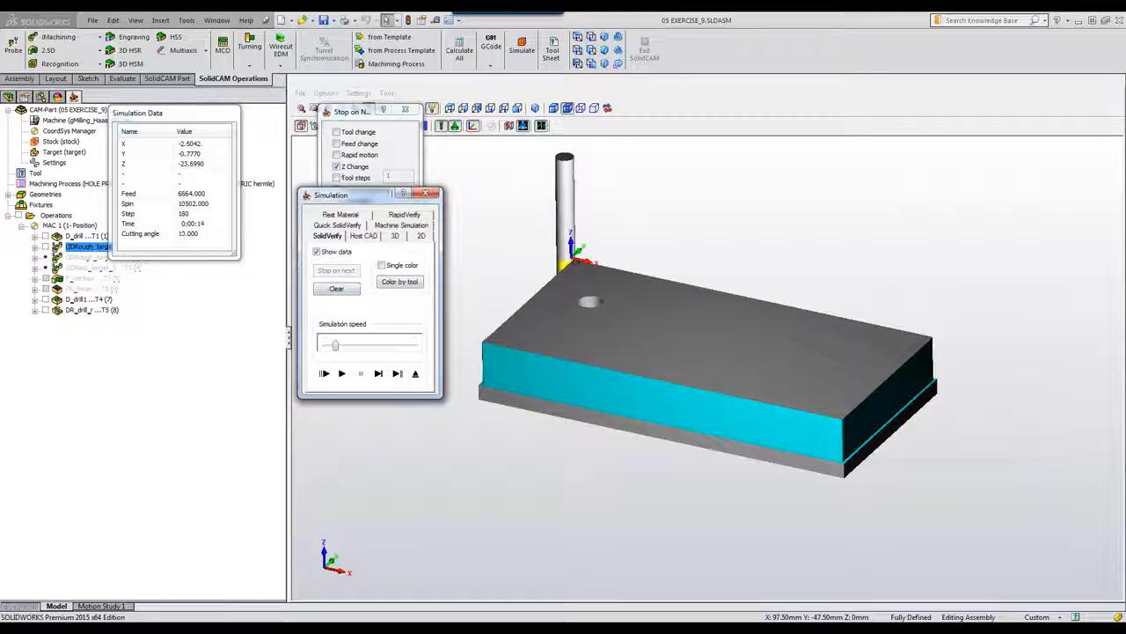
{"action": "left_click_drag", "start_coordinate": [374, 194], "coordinate": [380, 202]}
{"action": "left_click", "coordinate": [405, 109]}
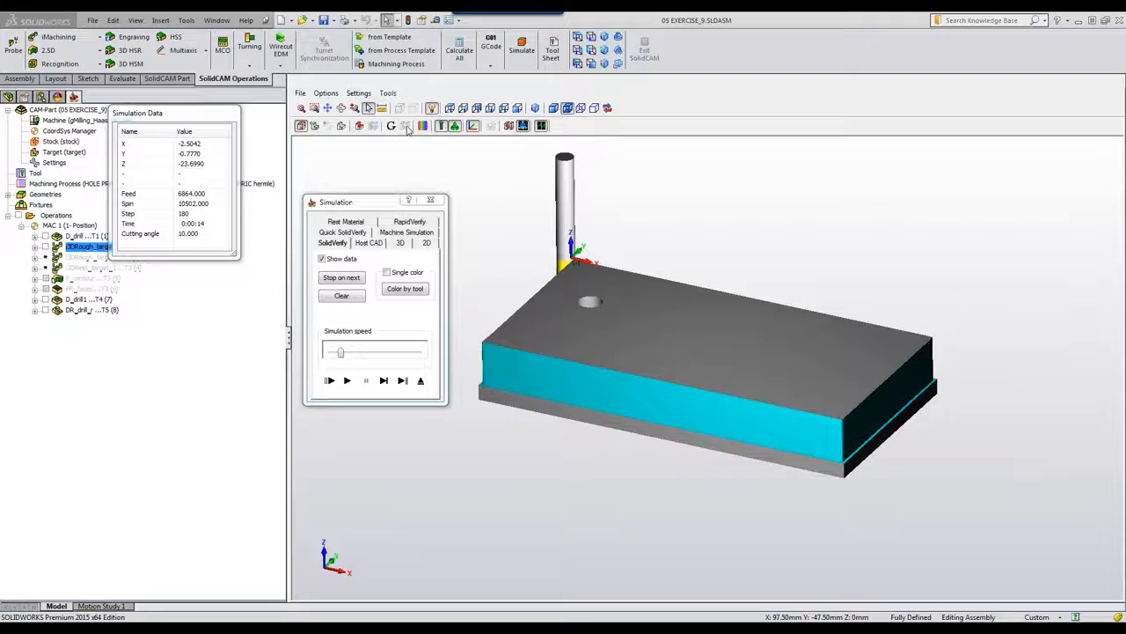
{"action": "left_click", "coordinate": [348, 380]}
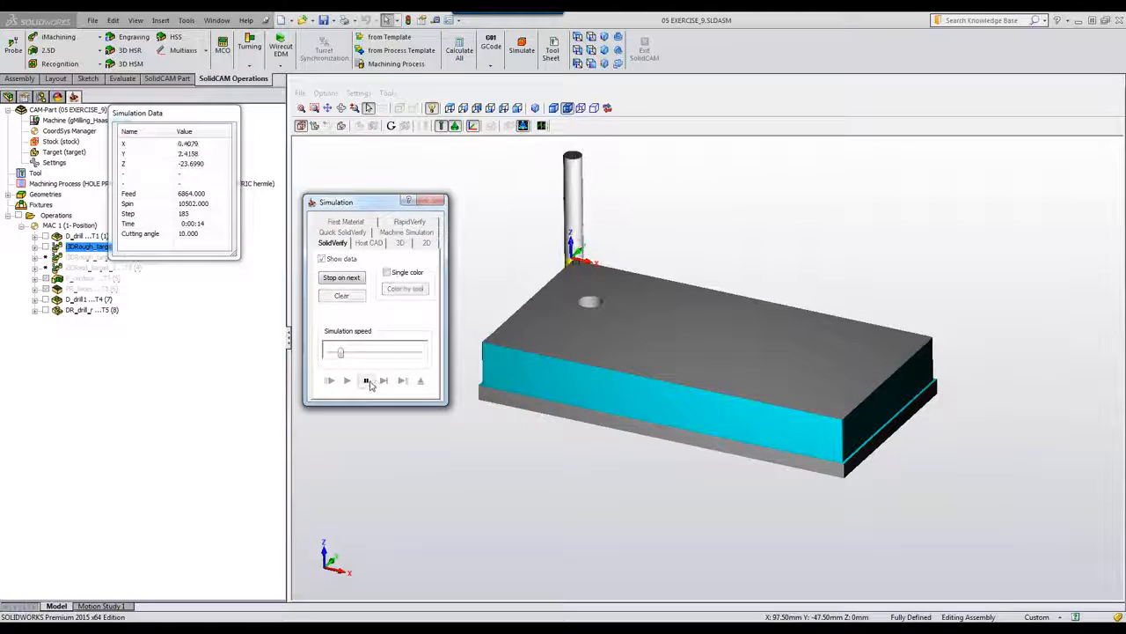
{"action": "left_click_drag", "start_coordinate": [340, 354], "coordinate": [351, 354]}
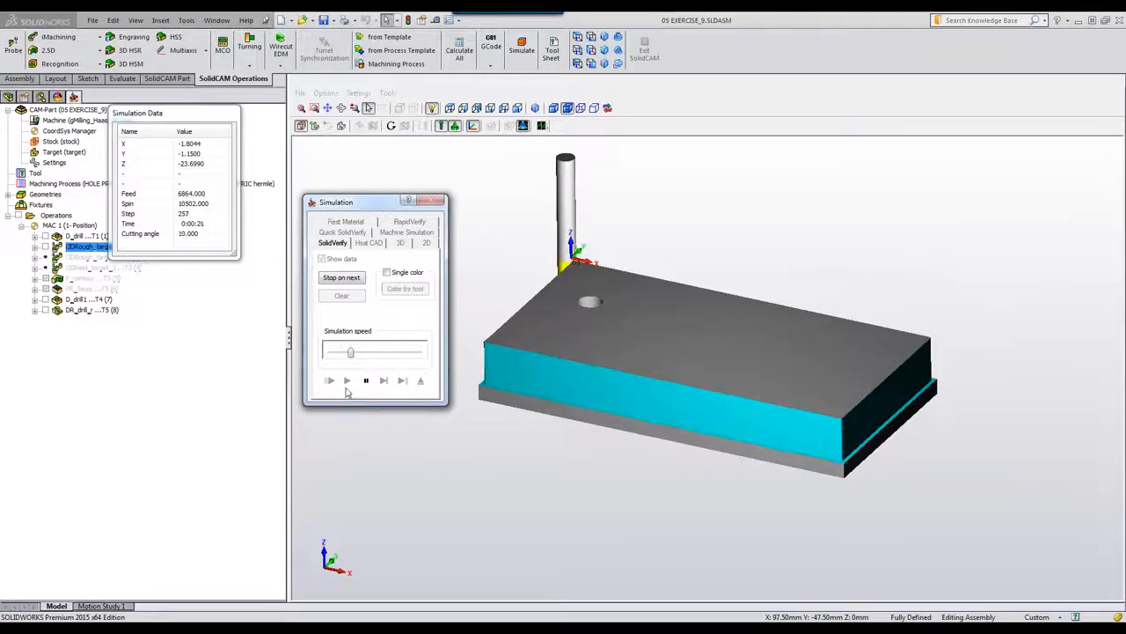
{"action": "left_click_drag", "start_coordinate": [352, 353], "coordinate": [371, 353]}
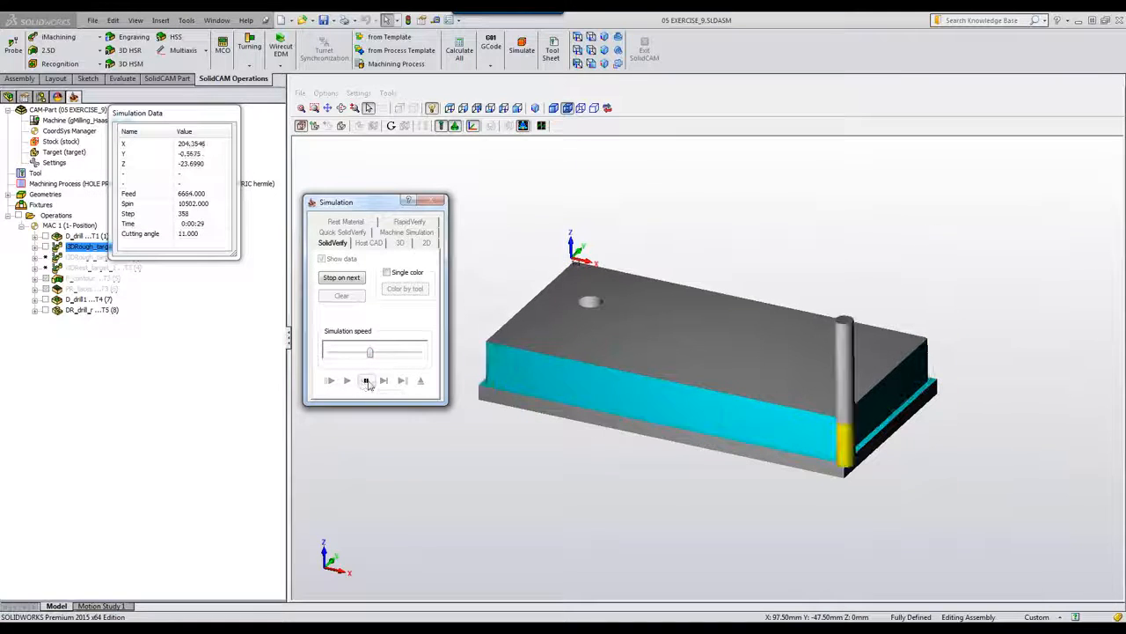
{"action": "left_click", "coordinate": [367, 381]}
Step: Single-step the toolpath past the Z -23.699 perimeter pass until the tool enters the top-face hole
{"action": "left_click", "coordinate": [383, 381]}
{"action": "left_click", "coordinate": [383, 381]}
{"action": "left_click", "coordinate": [383, 381]}
{"action": "left_click", "coordinate": [382, 381]}
{"action": "left_click", "coordinate": [383, 381]}
{"action": "left_click", "coordinate": [383, 381]}
{"action": "left_click", "coordinate": [383, 381]}
{"action": "left_click", "coordinate": [383, 381]}
{"action": "left_click", "coordinate": [383, 381]}
{"action": "left_click", "coordinate": [382, 381]}
{"action": "left_click", "coordinate": [383, 381]}
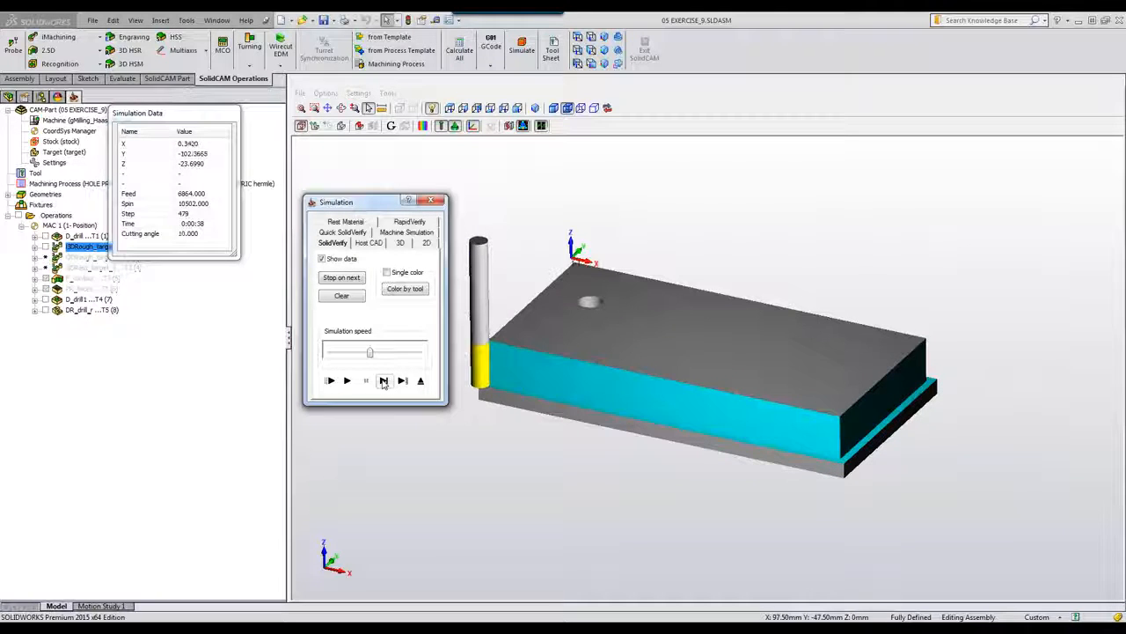
{"action": "left_click", "coordinate": [383, 381]}
{"action": "left_click", "coordinate": [383, 381]}
{"action": "left_click", "coordinate": [383, 381]}
{"action": "left_click", "coordinate": [383, 381]}
{"action": "left_click", "coordinate": [383, 381]}
{"action": "left_click", "coordinate": [383, 381]}
{"action": "left_click", "coordinate": [383, 381]}
{"action": "left_click", "coordinate": [382, 381]}
{"action": "left_click", "coordinate": [383, 381]}
{"action": "left_click", "coordinate": [383, 381]}
{"action": "left_click", "coordinate": [383, 381]}
{"action": "left_click", "coordinate": [382, 381]}
{"action": "left_click", "coordinate": [383, 381]}
{"action": "left_click", "coordinate": [383, 381]}
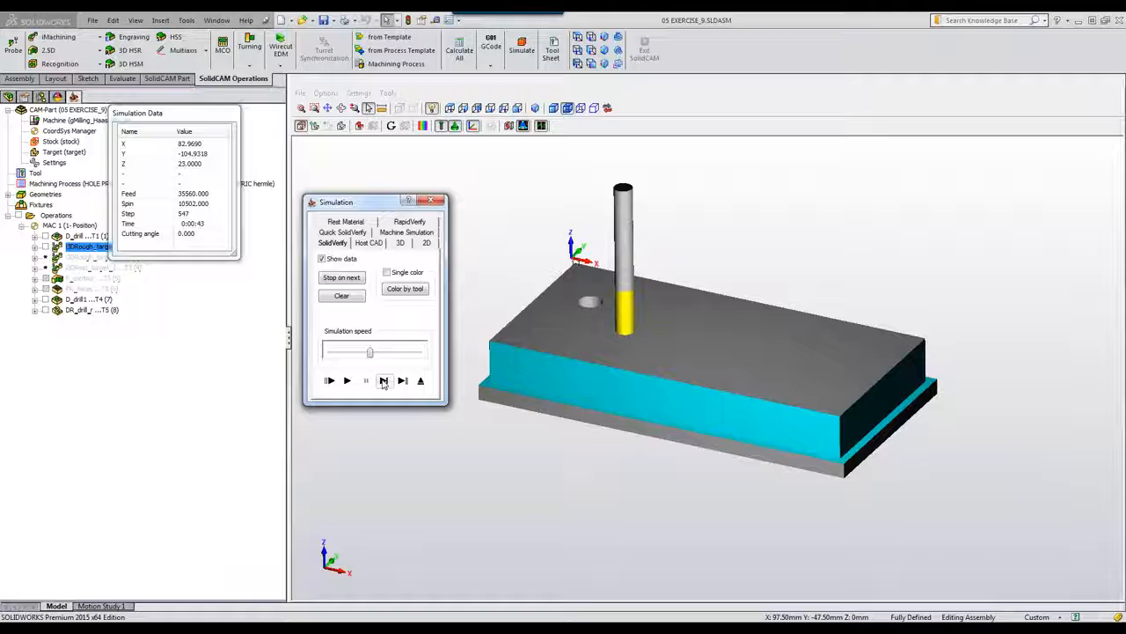
{"action": "left_click", "coordinate": [383, 381]}
{"action": "left_click", "coordinate": [383, 381]}
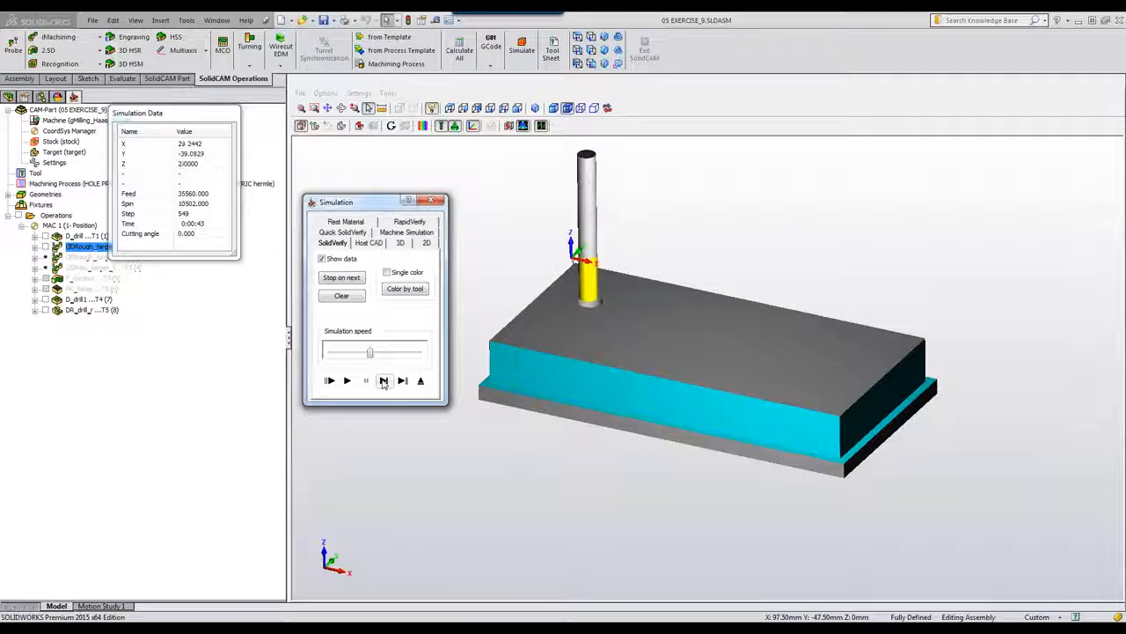
Step: Play the simulation to step 781, where the end mill widens the hole at Z -21.7, then pause
{"action": "left_click", "coordinate": [383, 381]}
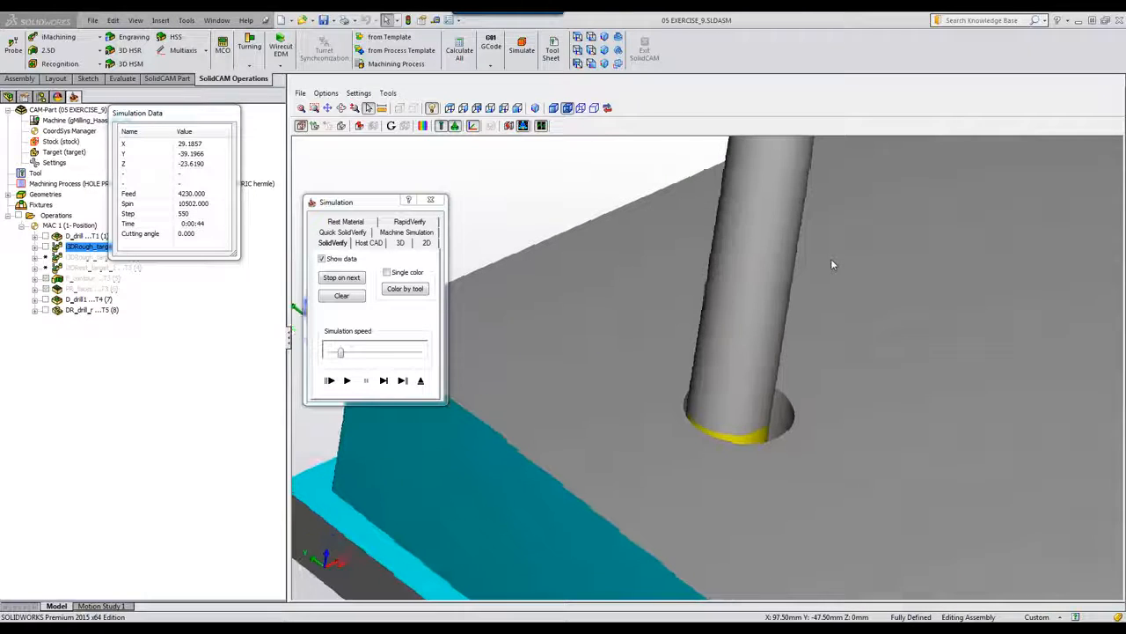
{"action": "left_click", "coordinate": [347, 381]}
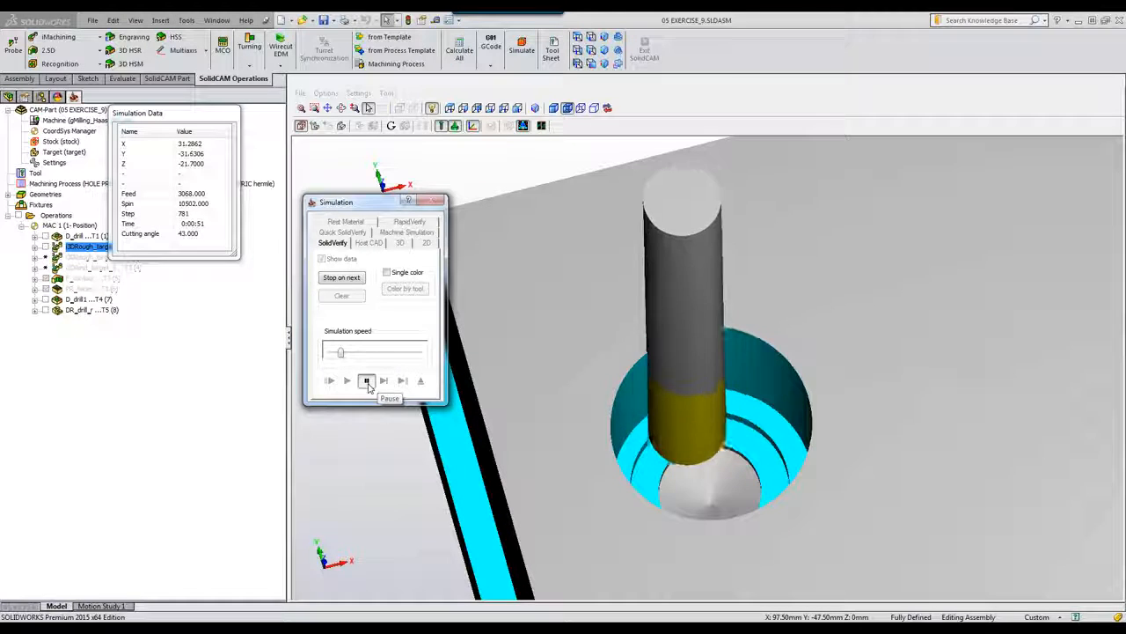
{"action": "left_click", "coordinate": [366, 381]}
Step: Bring up the 'Optimized Depths of Cut in iMachining 3D' slide in Picasa Photo Viewer
{"action": "key", "text": "alt+Tab"}
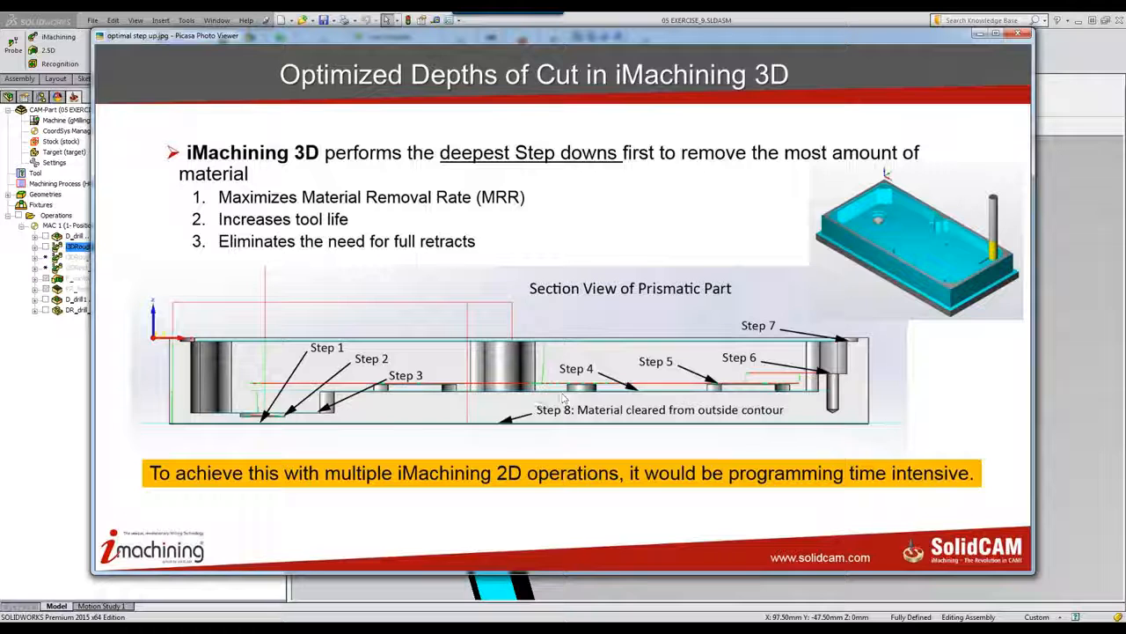
Step: Hide the Picasa slide and resume the SolidVerify simulation at a higher speed
{"action": "left_click", "coordinate": [980, 36]}
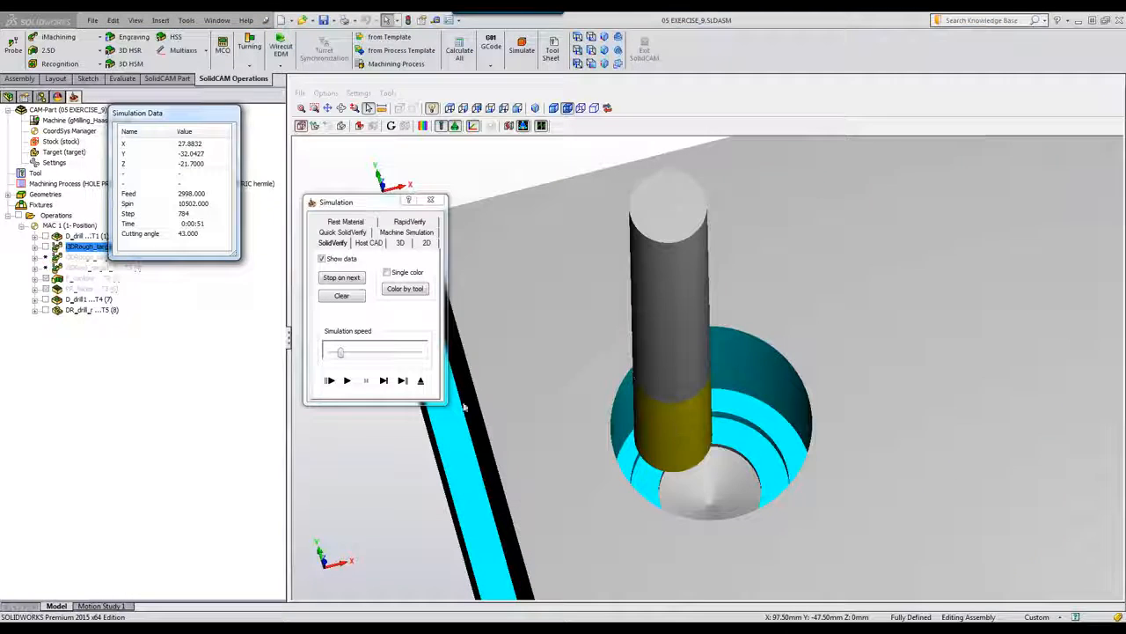
{"action": "left_click", "coordinate": [346, 380]}
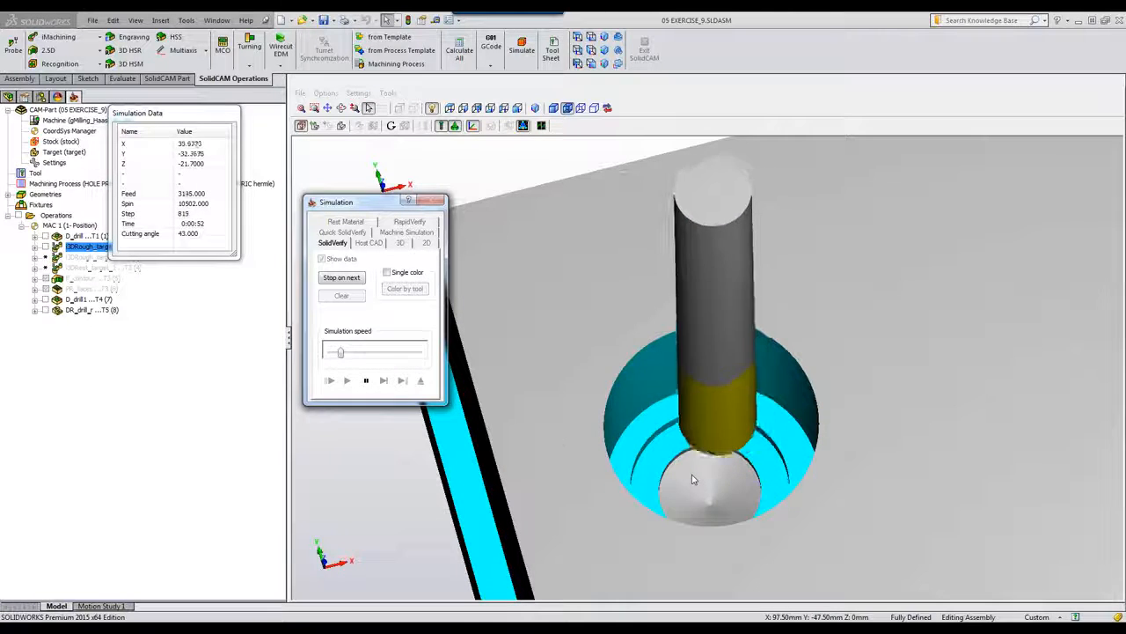
{"action": "left_click_drag", "start_coordinate": [337, 352], "coordinate": [361, 357]}
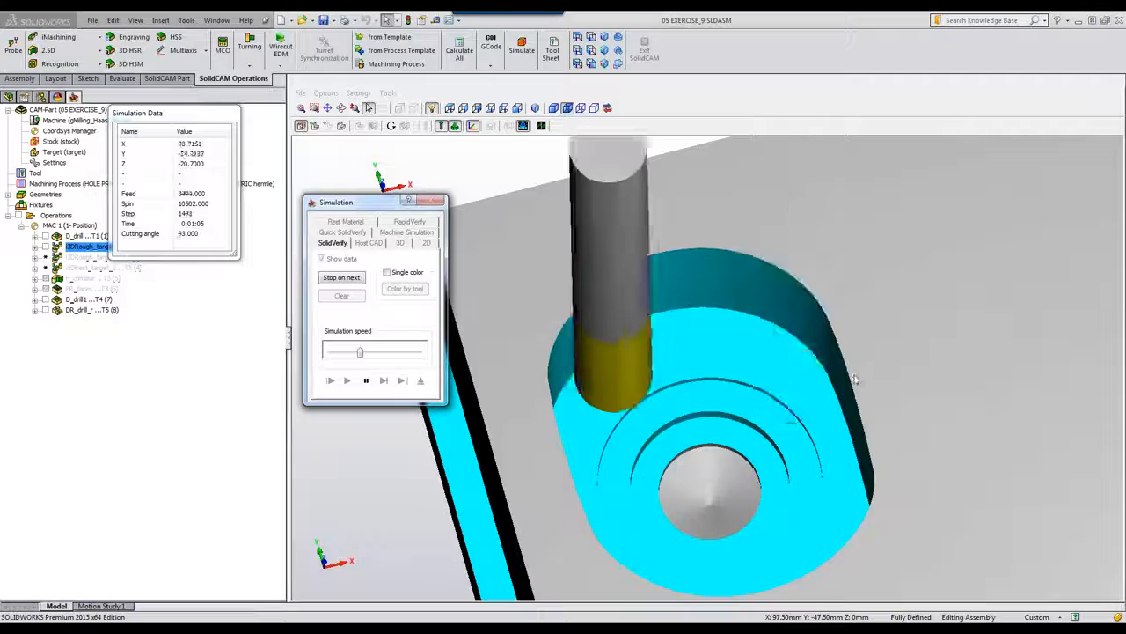
Step: Zoom and orbit into the pocket as it clears to Z -14.7, then return to isometric view
{"action": "scroll", "coordinate": [456, 545], "scroll_direction": "down", "scroll_amount": 6}
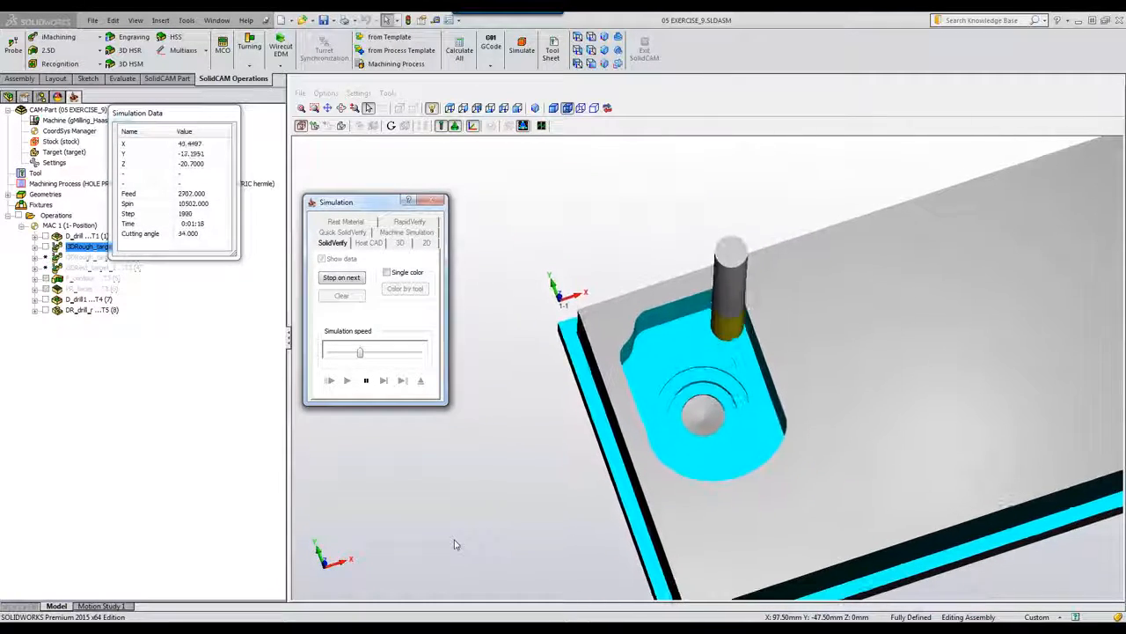
{"action": "scroll", "coordinate": [456, 545], "scroll_direction": "down", "scroll_amount": 3}
{"action": "middle_click_drag", "start_coordinate": [709, 545], "coordinate": [755, 527]}
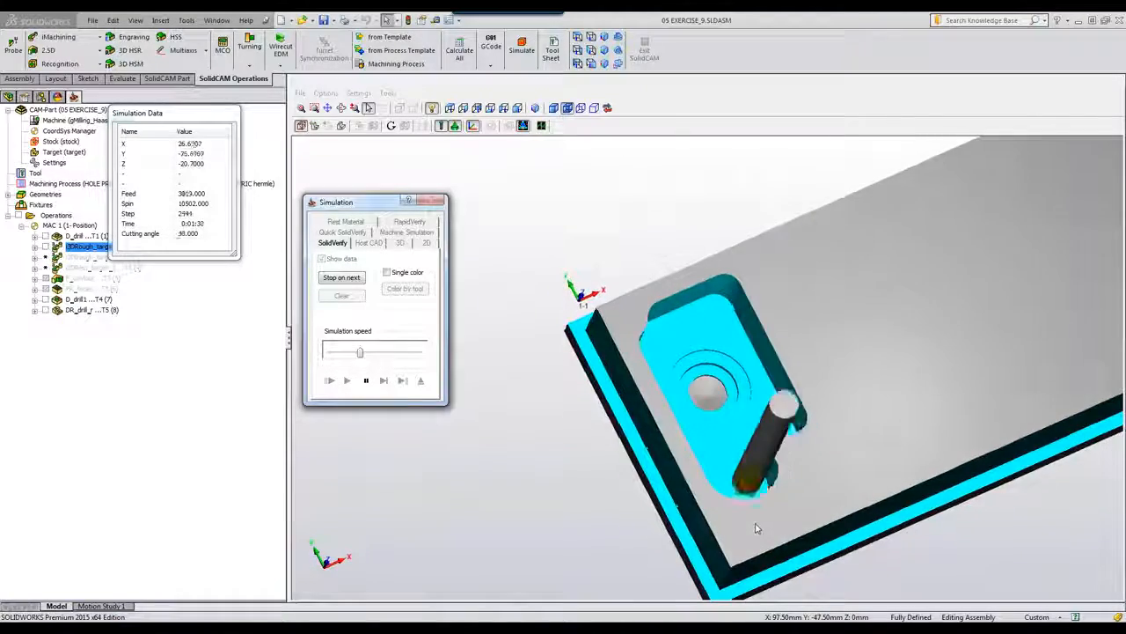
{"action": "scroll", "coordinate": [755, 523], "scroll_direction": "up", "scroll_amount": 3}
{"action": "middle_click_drag", "start_coordinate": [805, 451], "coordinate": [870, 407]}
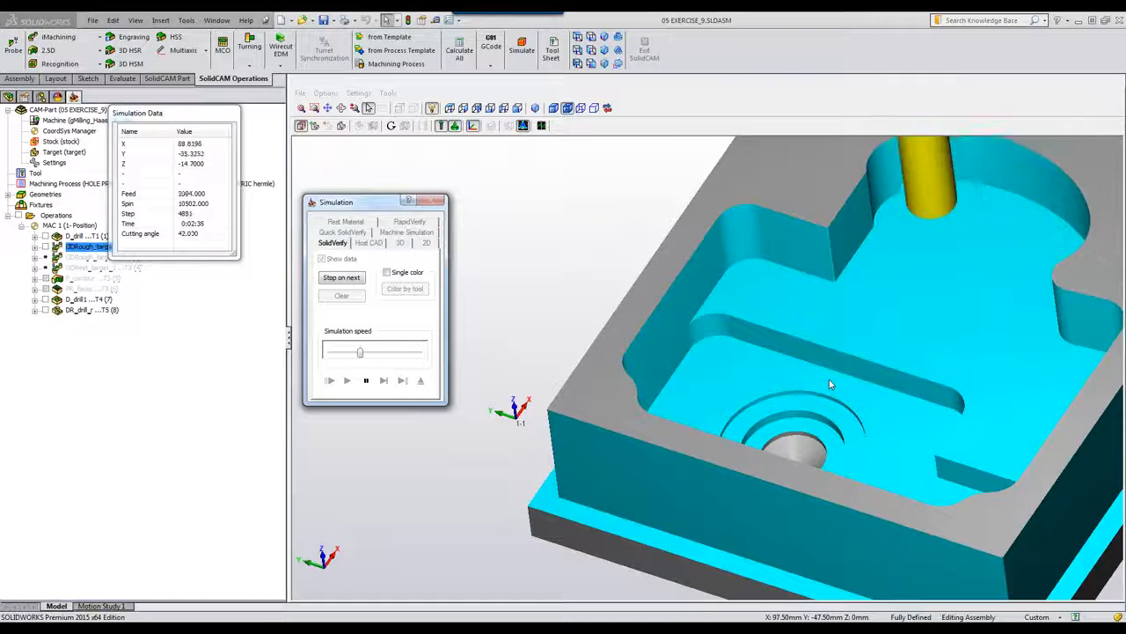
{"action": "scroll", "coordinate": [831, 384], "scroll_direction": "down", "scroll_amount": 3}
{"action": "scroll", "coordinate": [830, 381], "scroll_direction": "down", "scroll_amount": 2}
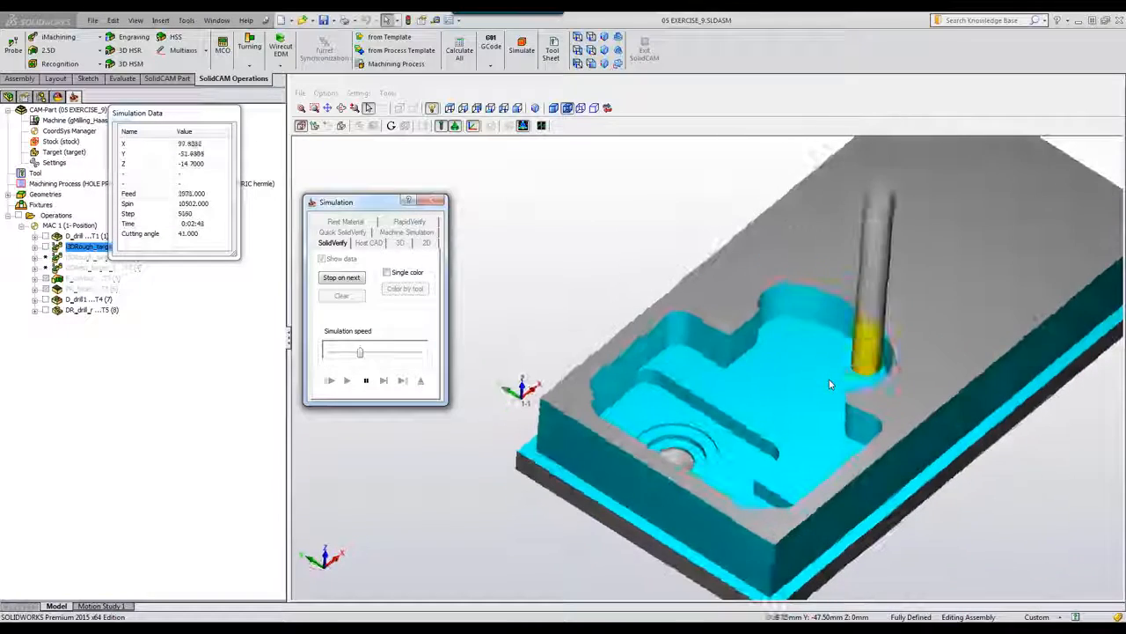
{"action": "key", "text": "ctrl+7"}
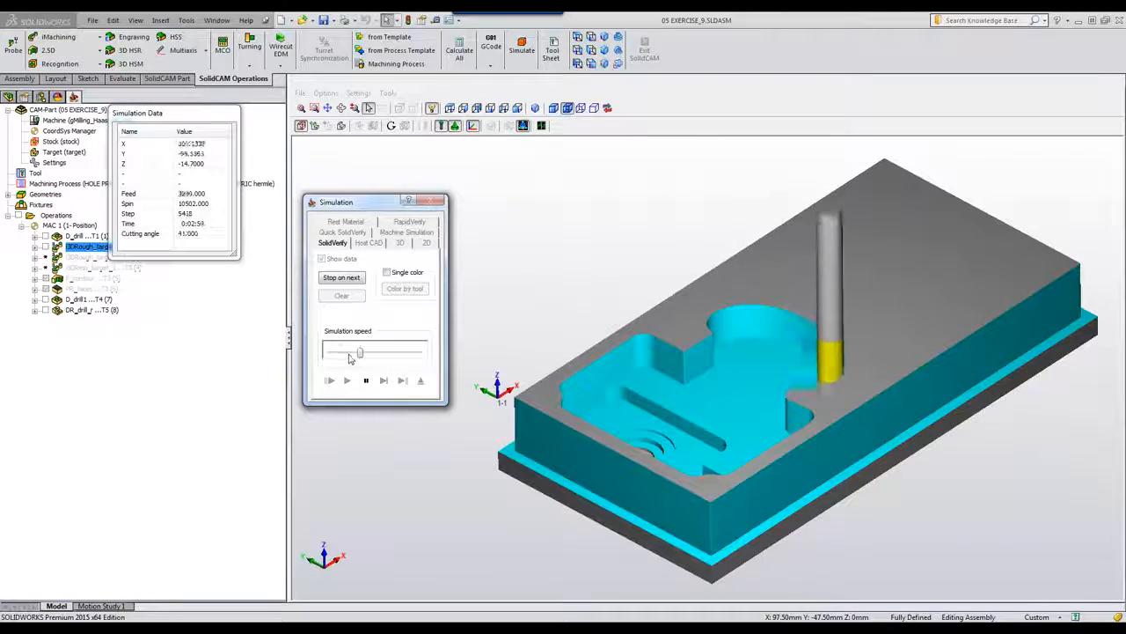
Step: Run the i3DRough_target_1 simulation at maximum speed to step 15712, then exit to the iMachining operation
{"action": "left_click_drag", "start_coordinate": [359, 351], "coordinate": [397, 360]}
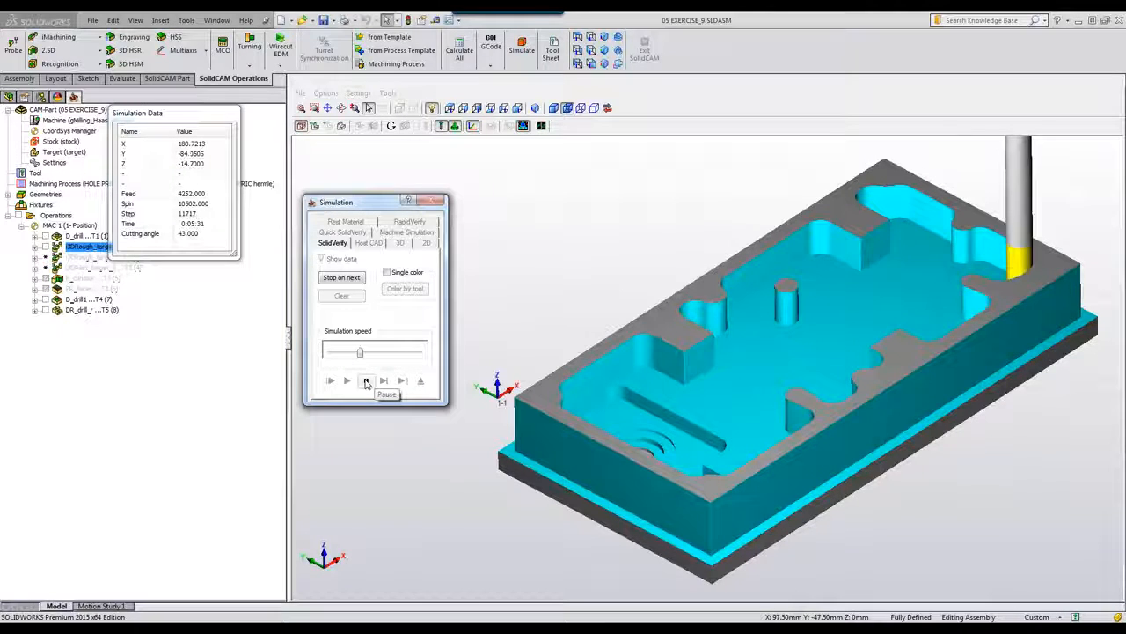
{"action": "left_click", "coordinate": [366, 381]}
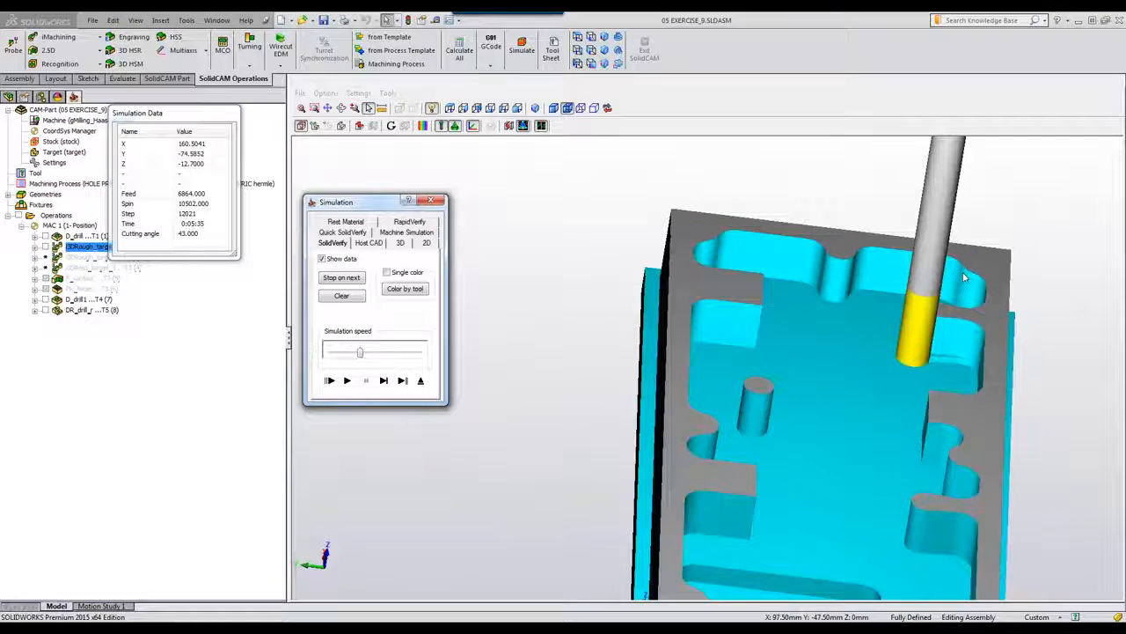
{"action": "left_click", "coordinate": [347, 380]}
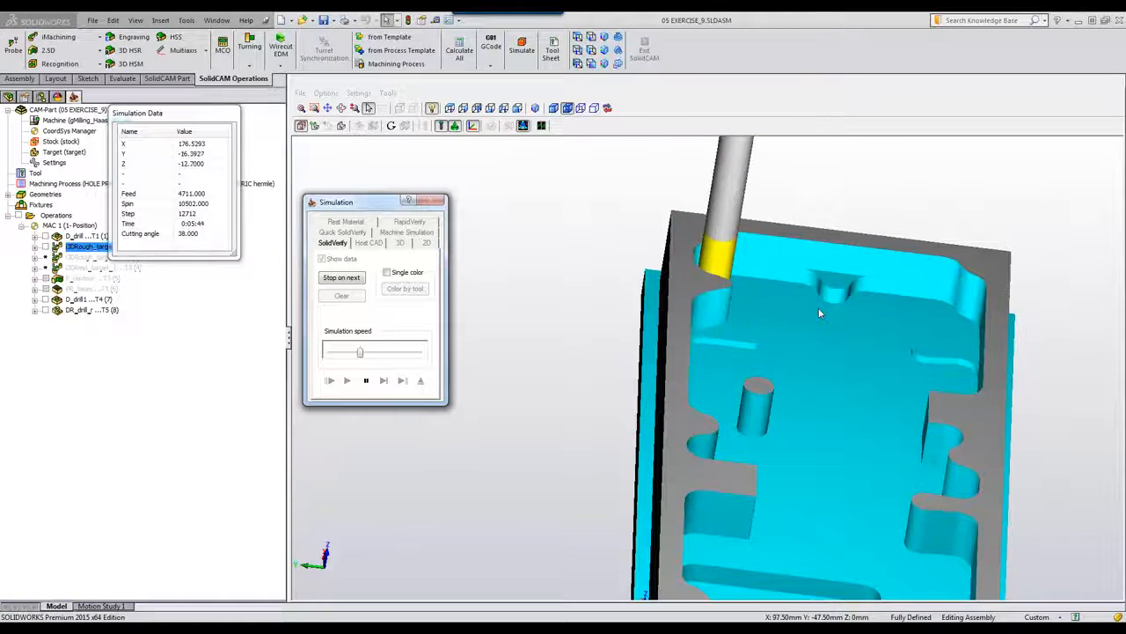
{"action": "middle_click_drag", "start_coordinate": [818, 312], "coordinate": [927, 378]}
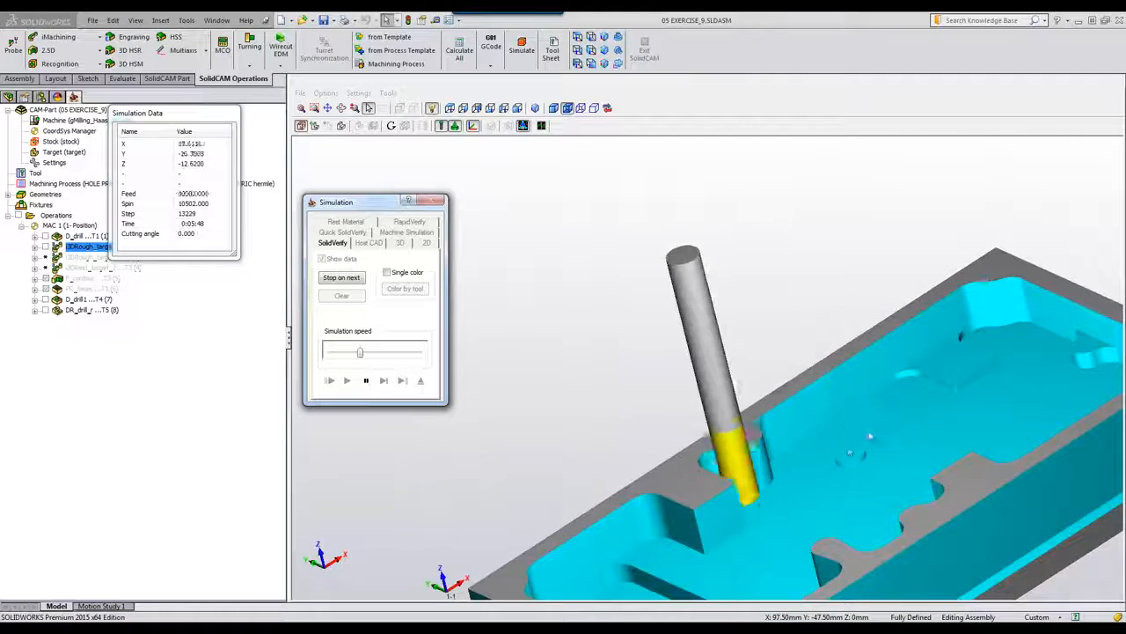
{"action": "middle_click_drag", "start_coordinate": [825, 471], "coordinate": [825, 471]}
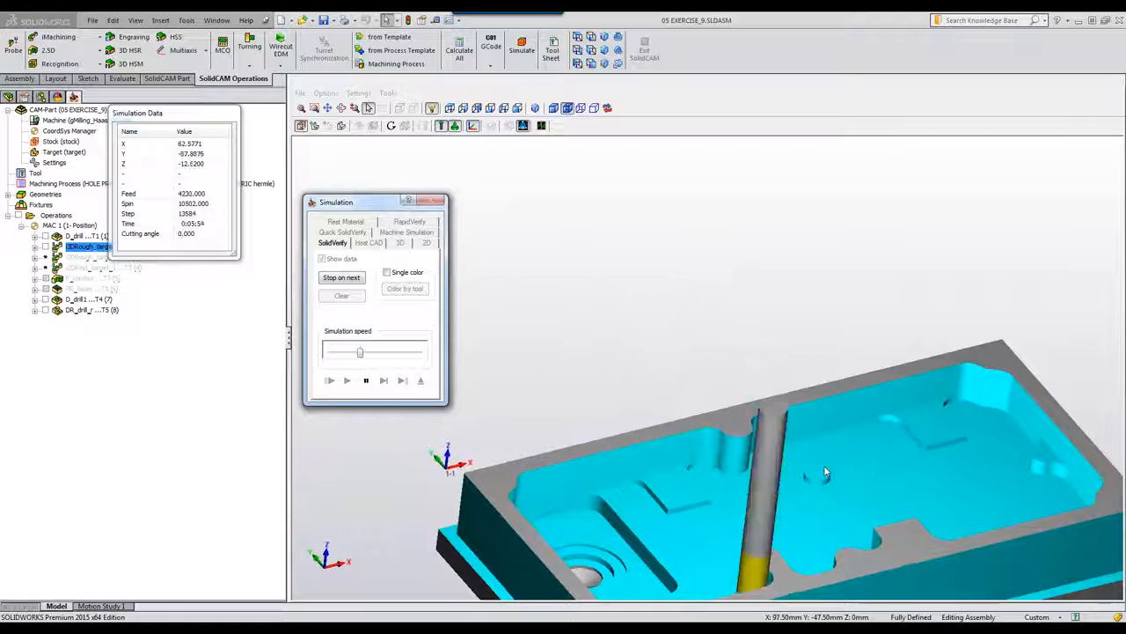
{"action": "middle_click_drag", "start_coordinate": [826, 471], "coordinate": [809, 515]}
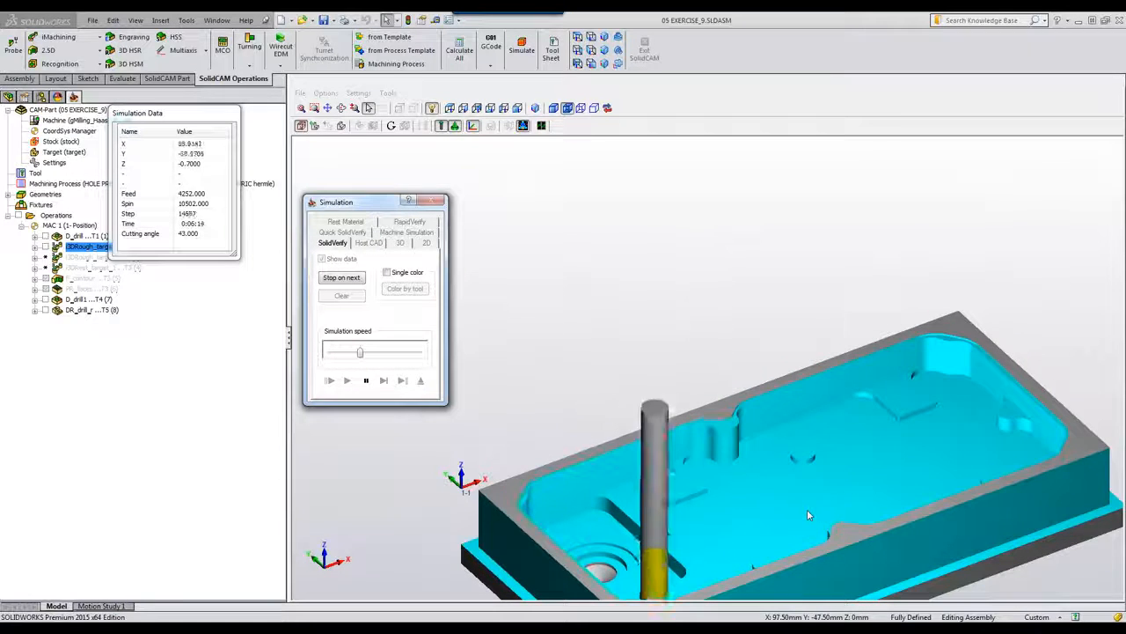
{"action": "left_click_drag", "start_coordinate": [359, 352], "coordinate": [419, 352]}
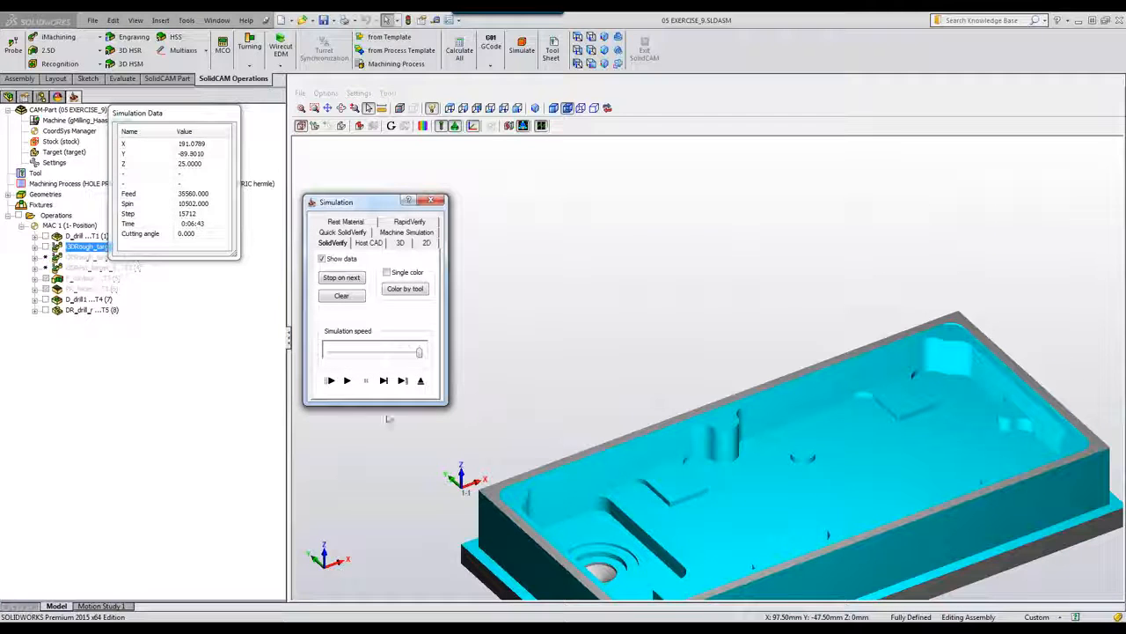
{"action": "left_click", "coordinate": [422, 382]}
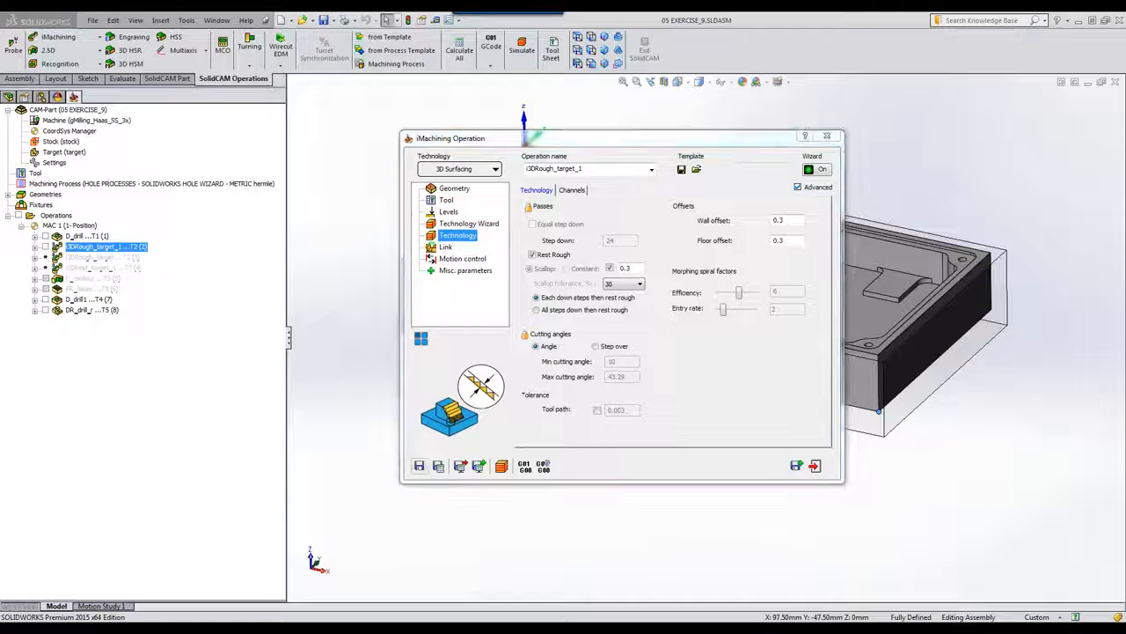
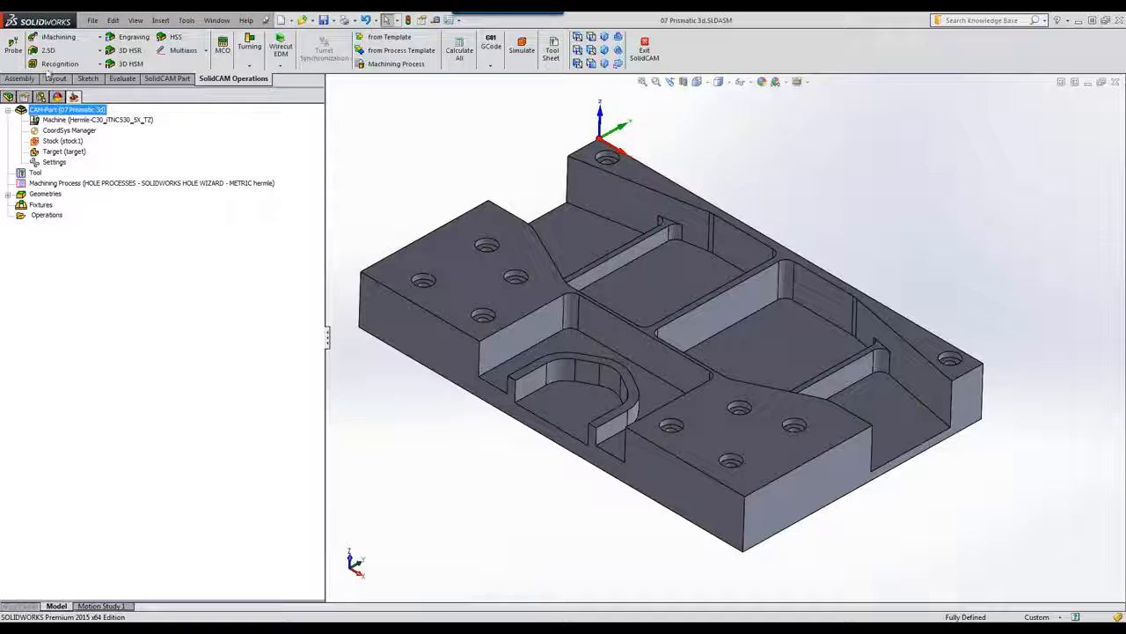
Step: Select the target model in the CAM tree and create a new 3D iMachining operation
{"action": "left_click", "coordinate": [57, 37]}
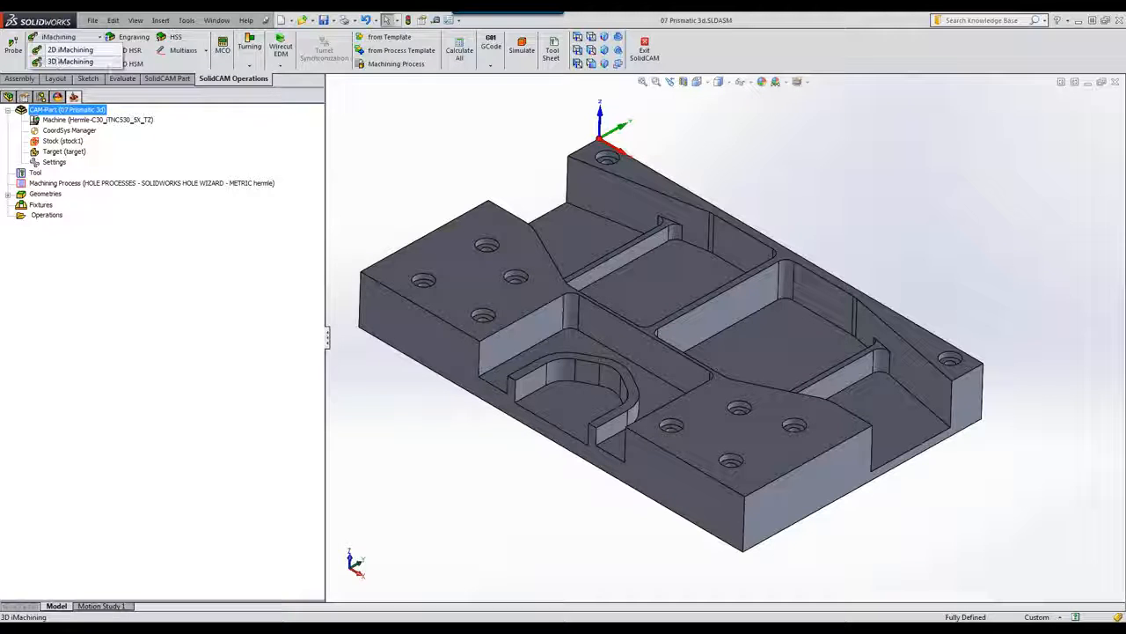
{"action": "left_click", "coordinate": [393, 92]}
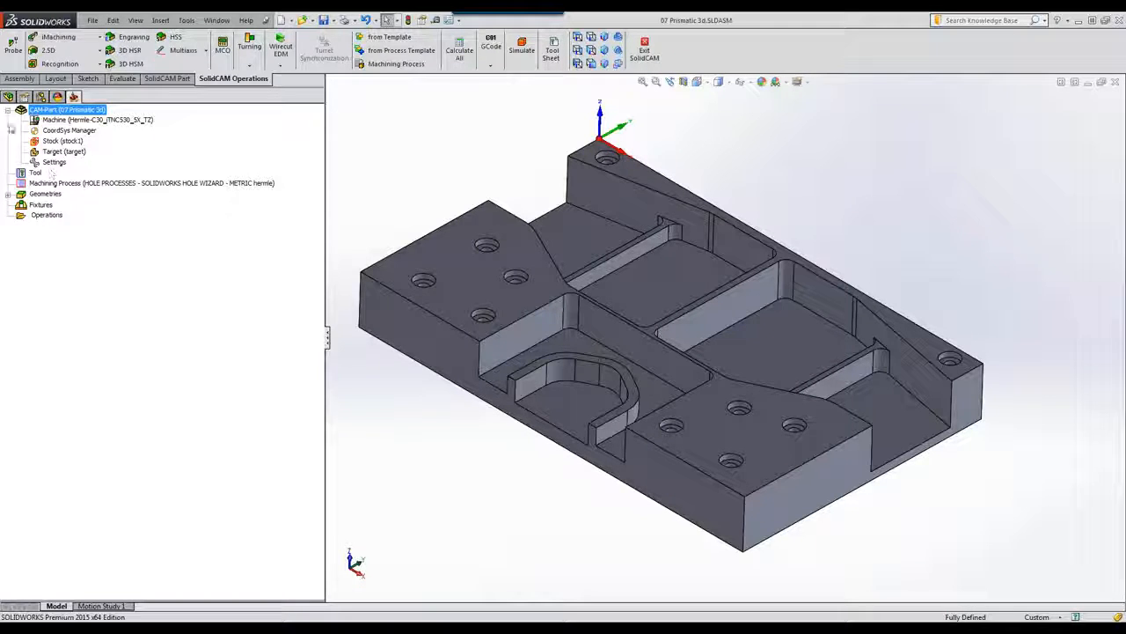
{"action": "left_click", "coordinate": [53, 141]}
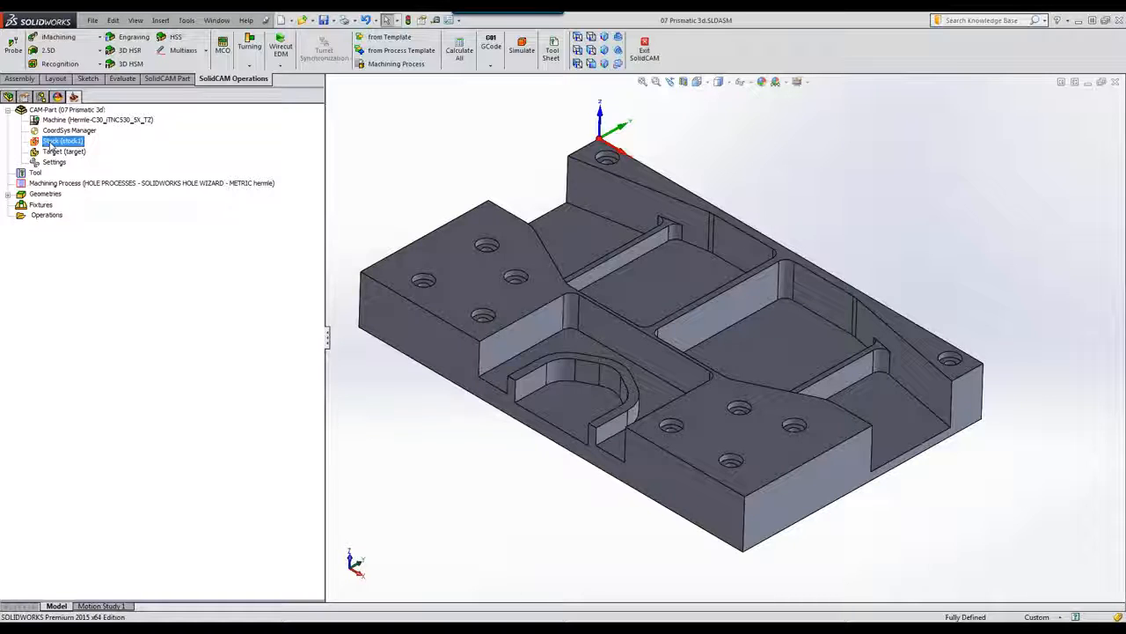
{"action": "left_click", "coordinate": [51, 152]}
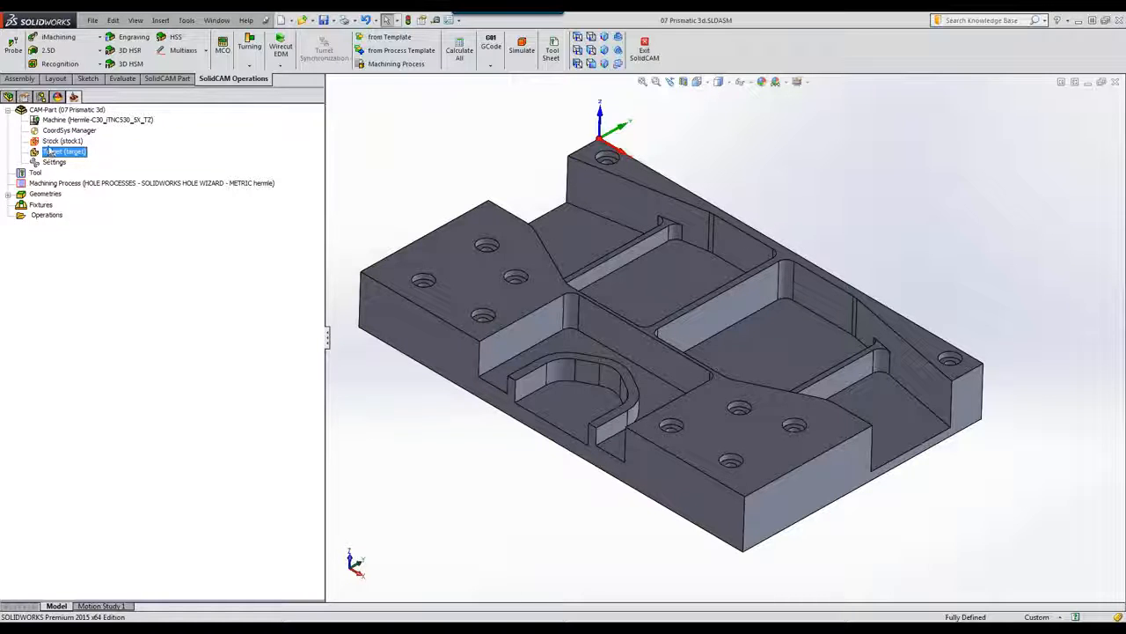
{"action": "left_click", "coordinate": [55, 38]}
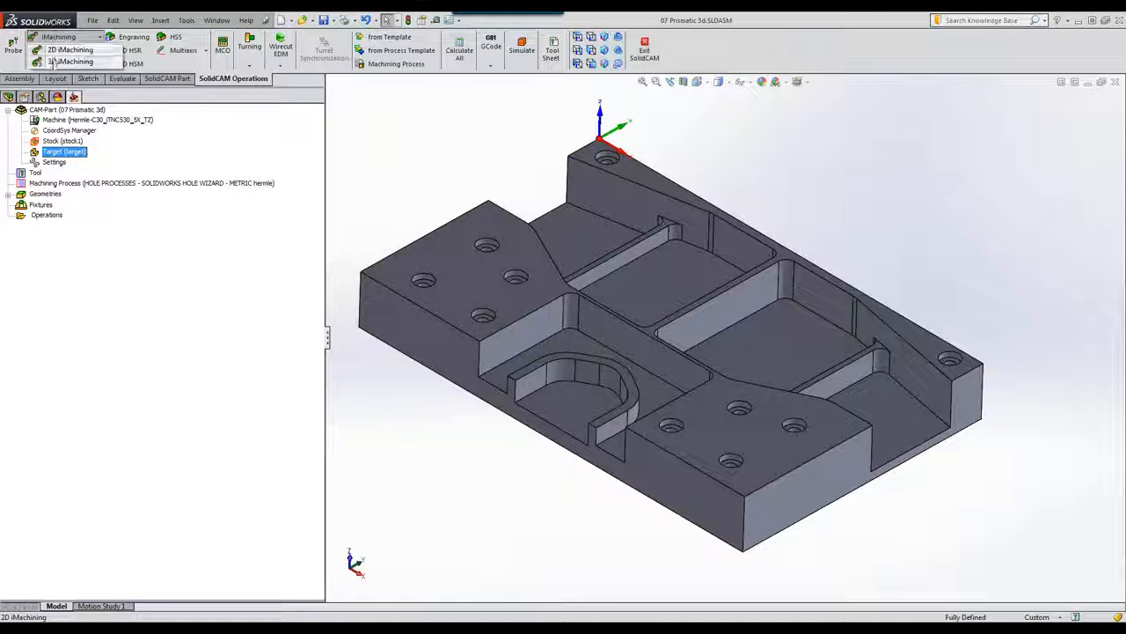
{"action": "left_click", "coordinate": [68, 62]}
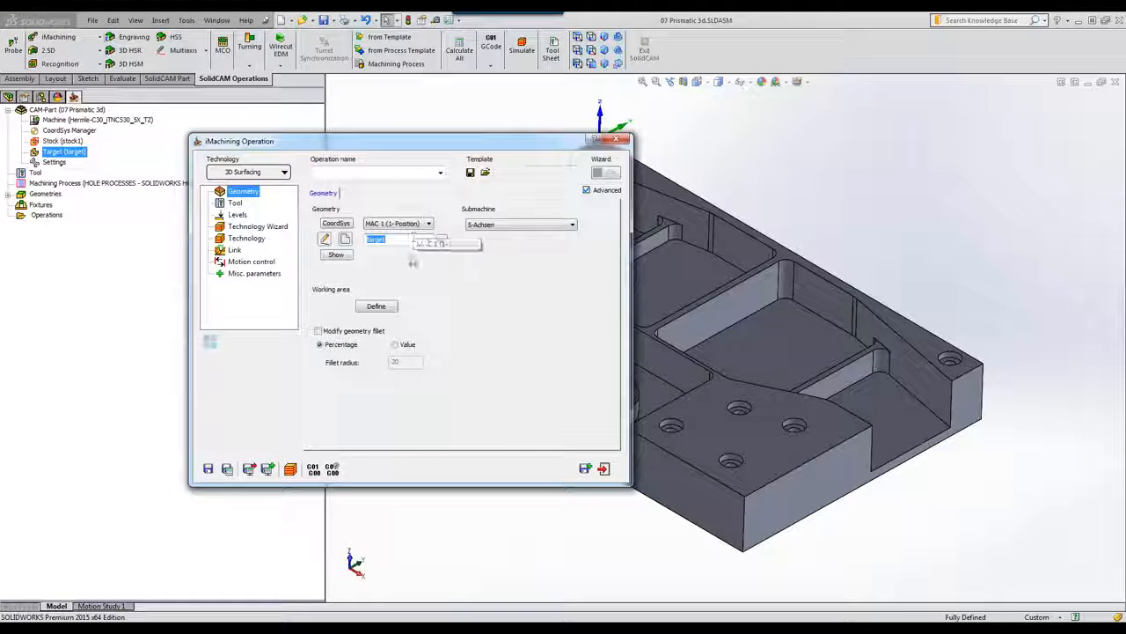
Step: Choose tool 2, the 12 mm END MILL, from the tool table for the operation
{"action": "left_click", "coordinate": [235, 204]}
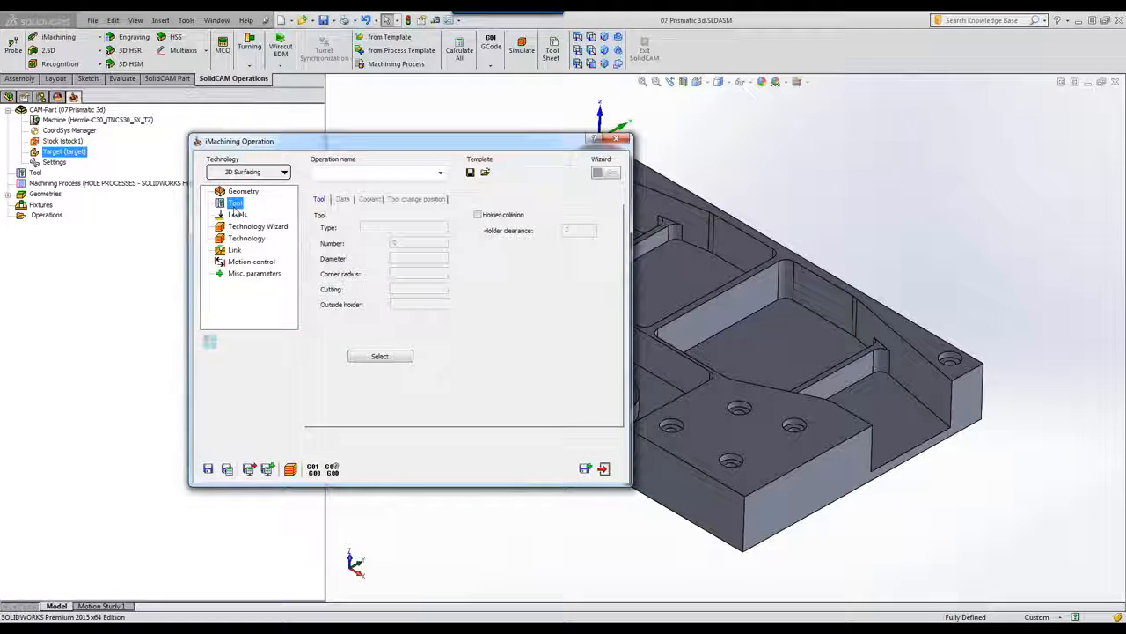
{"action": "left_click", "coordinate": [362, 357]}
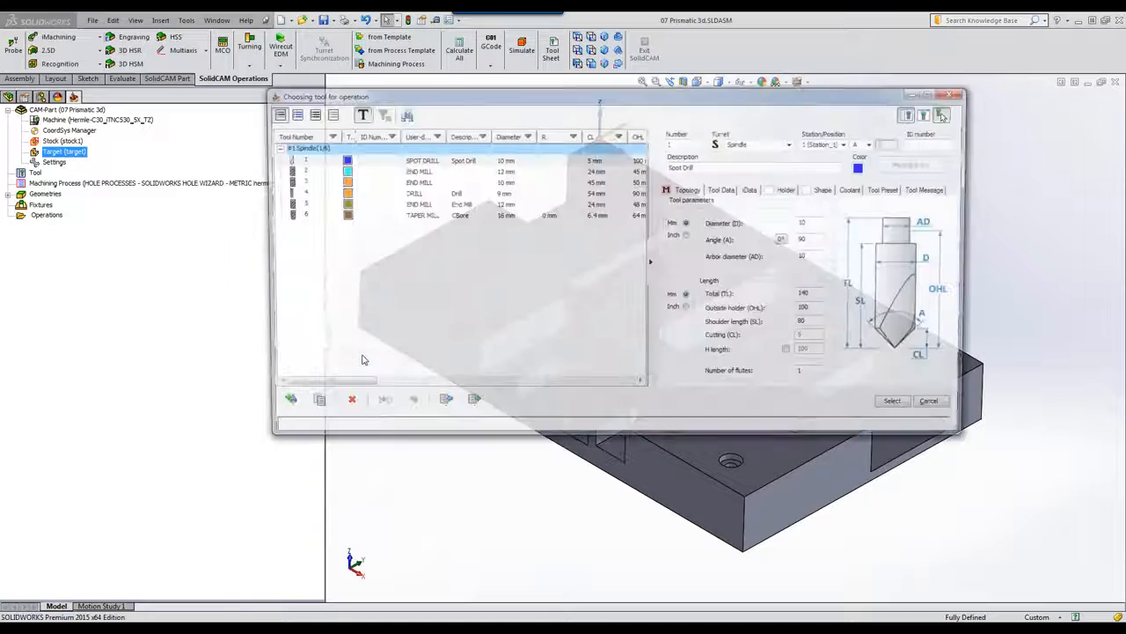
{"action": "left_click", "coordinate": [411, 173]}
{"action": "left_click", "coordinate": [411, 174]}
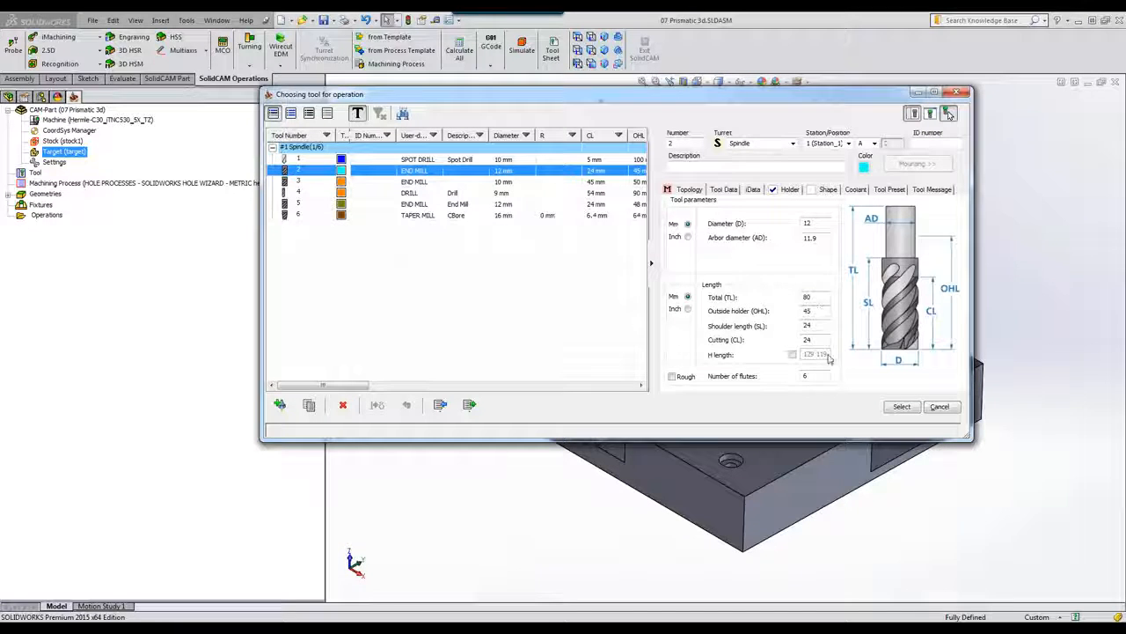
{"action": "left_click", "coordinate": [900, 406]}
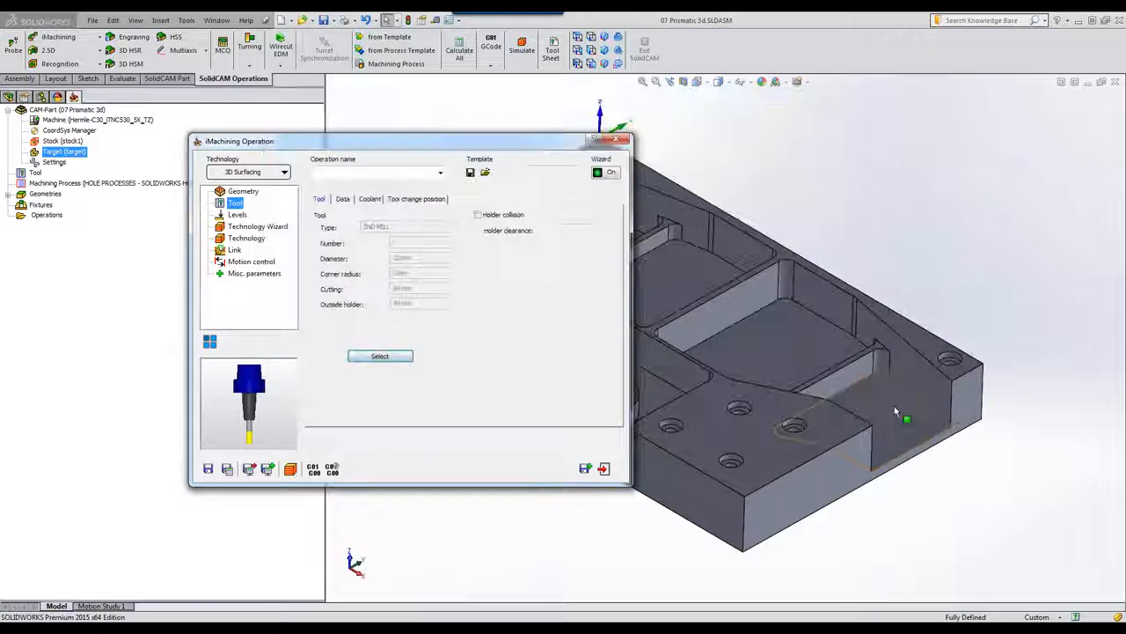
Step: Set the floor offset to 0.3 in the passes and offsets settings
{"action": "left_click", "coordinate": [237, 215]}
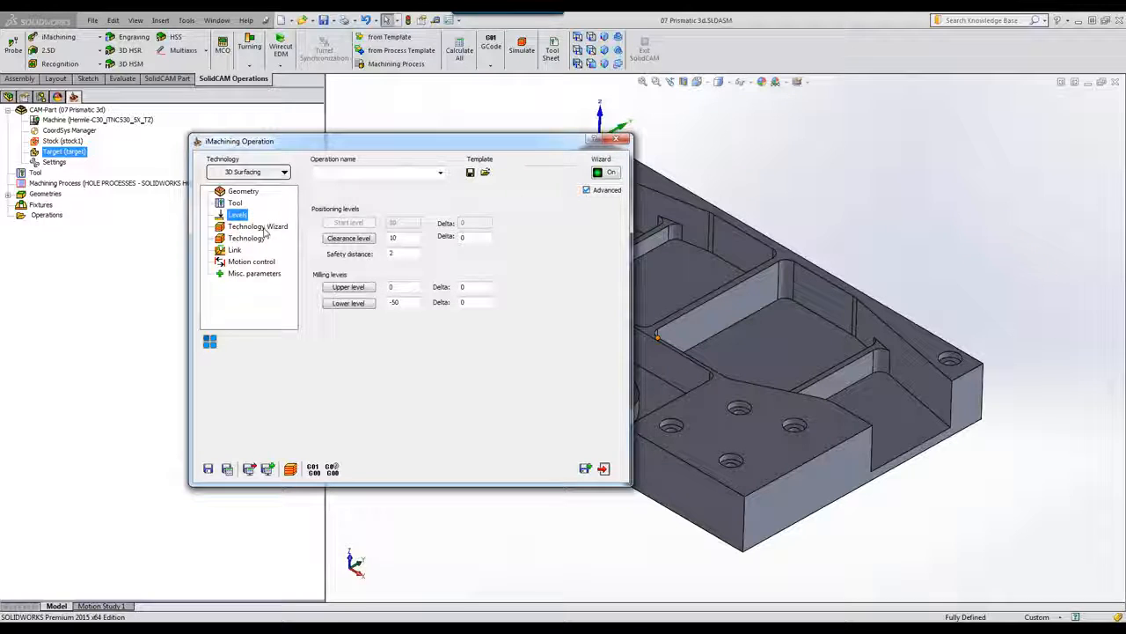
{"action": "left_click", "coordinate": [264, 228]}
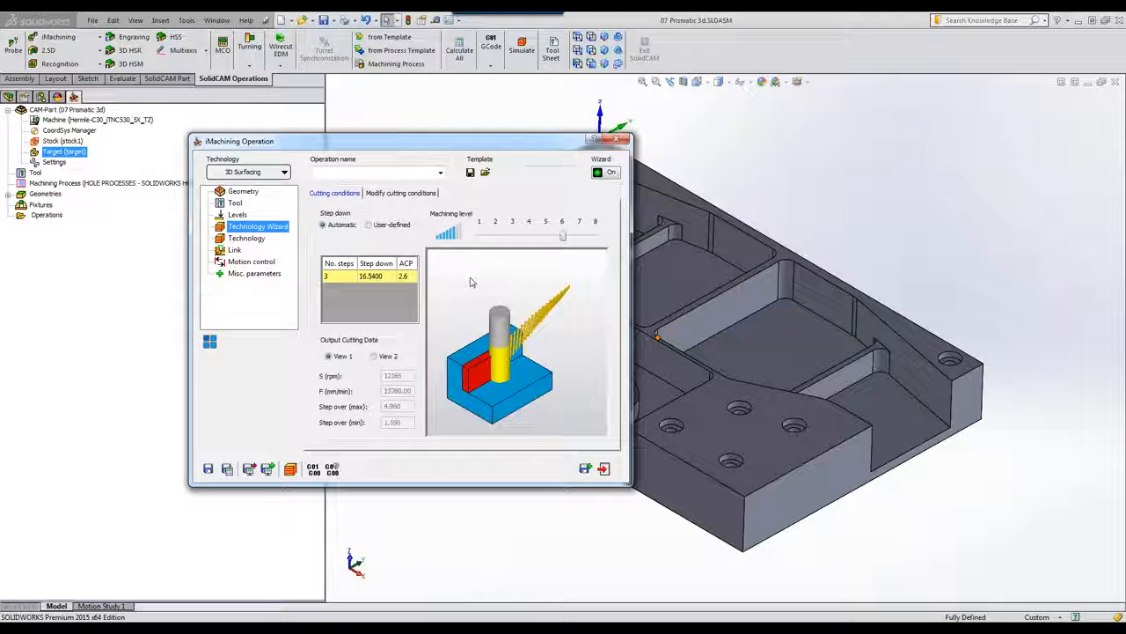
{"action": "left_click", "coordinate": [246, 239]}
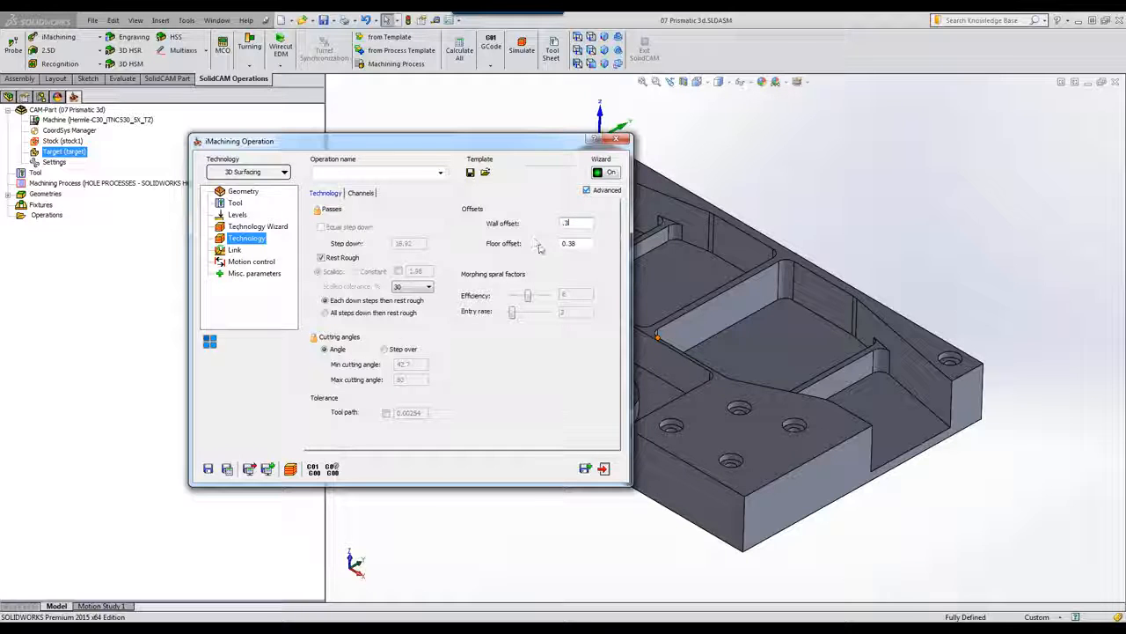
{"action": "left_click", "coordinate": [588, 243]}
{"action": "key", "text": "BackSpace"}
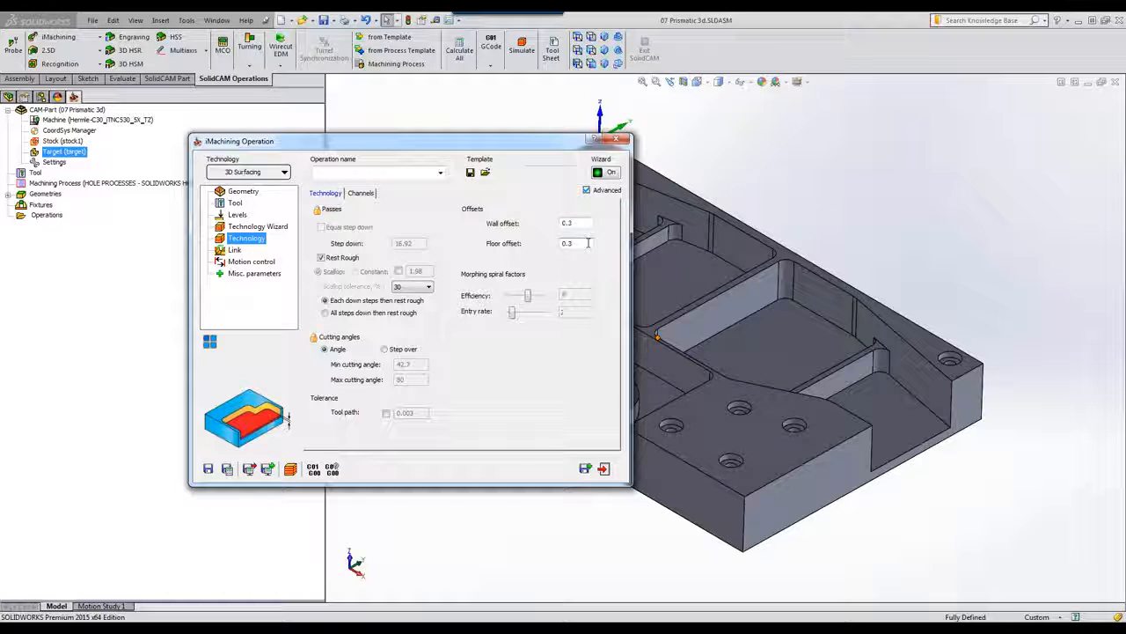
Step: Enable a constant 0.3 scallop, then save and calculate the i3DRough_target toolpath
{"action": "left_click", "coordinate": [399, 272]}
{"action": "left_click_drag", "start_coordinate": [428, 271], "coordinate": [309, 279]}
{"action": "key", "text": "BackSpace"}
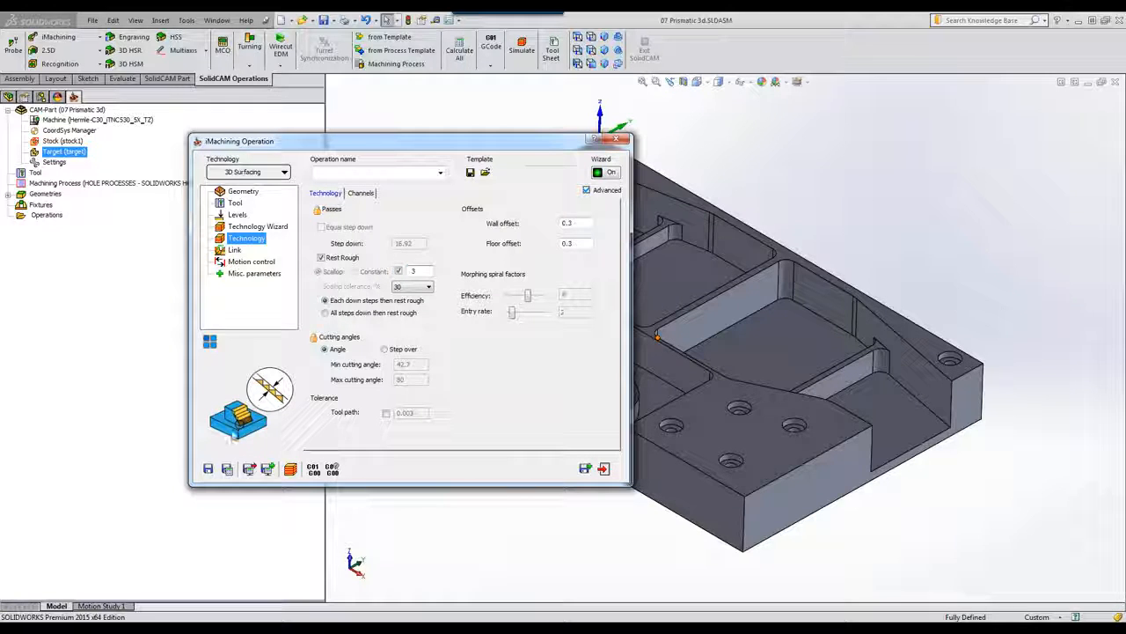
{"action": "left_click", "coordinate": [227, 469]}
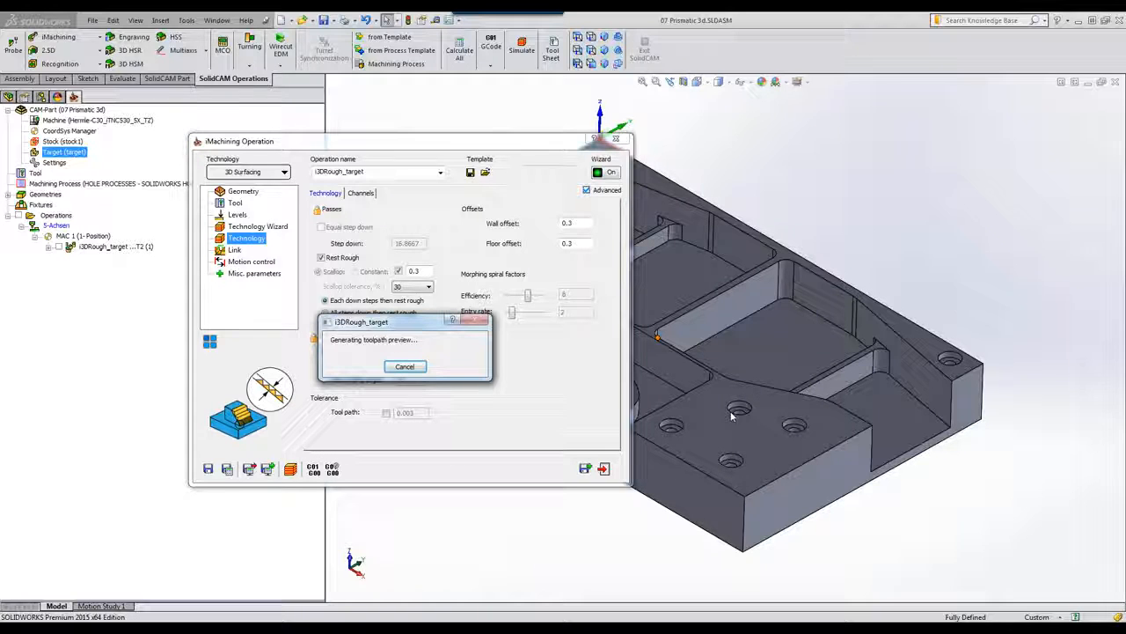
{"action": "left_click", "coordinate": [290, 469]}
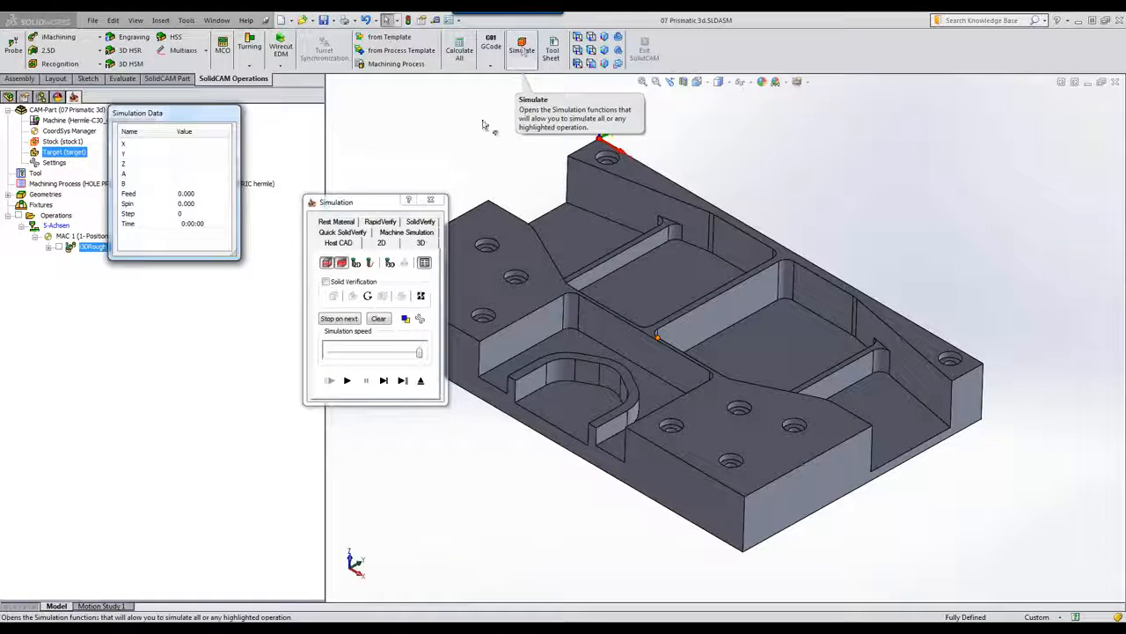
Step: Play the SolidVerify simulation at higher speed until all pockets are roughed out, then exit
{"action": "left_click", "coordinate": [414, 222]}
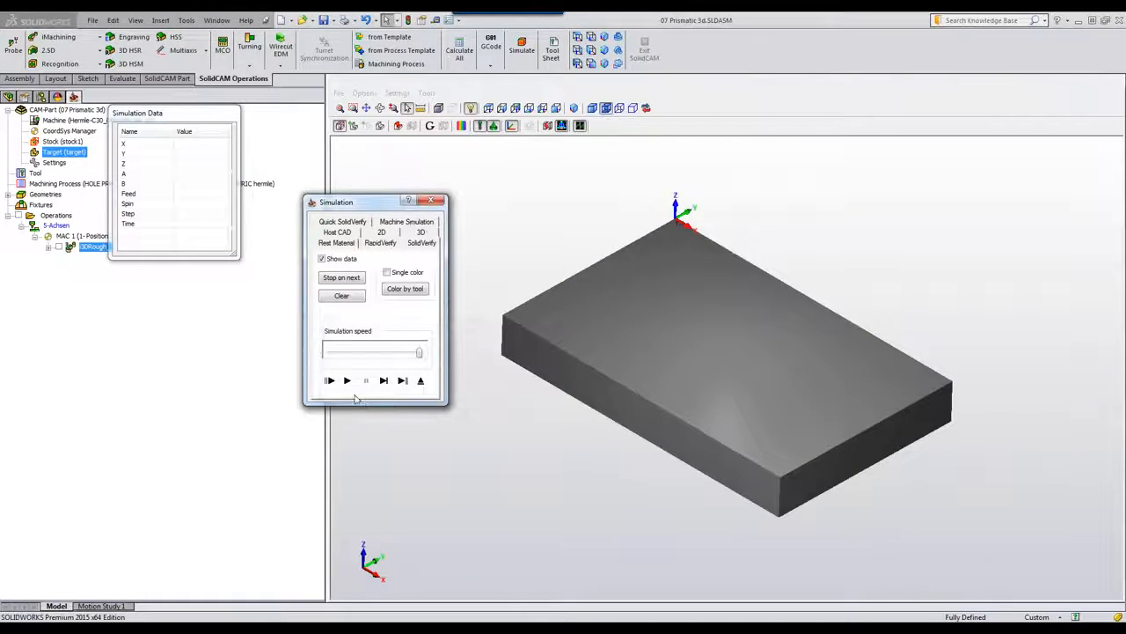
{"action": "left_click", "coordinate": [376, 354]}
{"action": "left_click", "coordinate": [346, 380]}
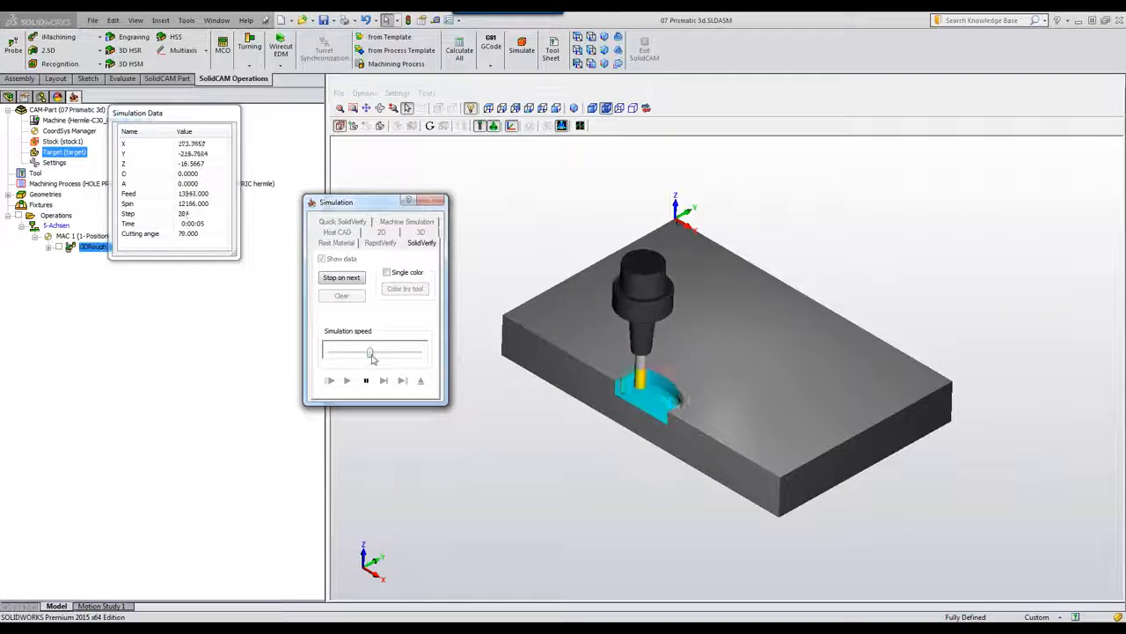
{"action": "left_click_drag", "start_coordinate": [372, 355], "coordinate": [409, 354]}
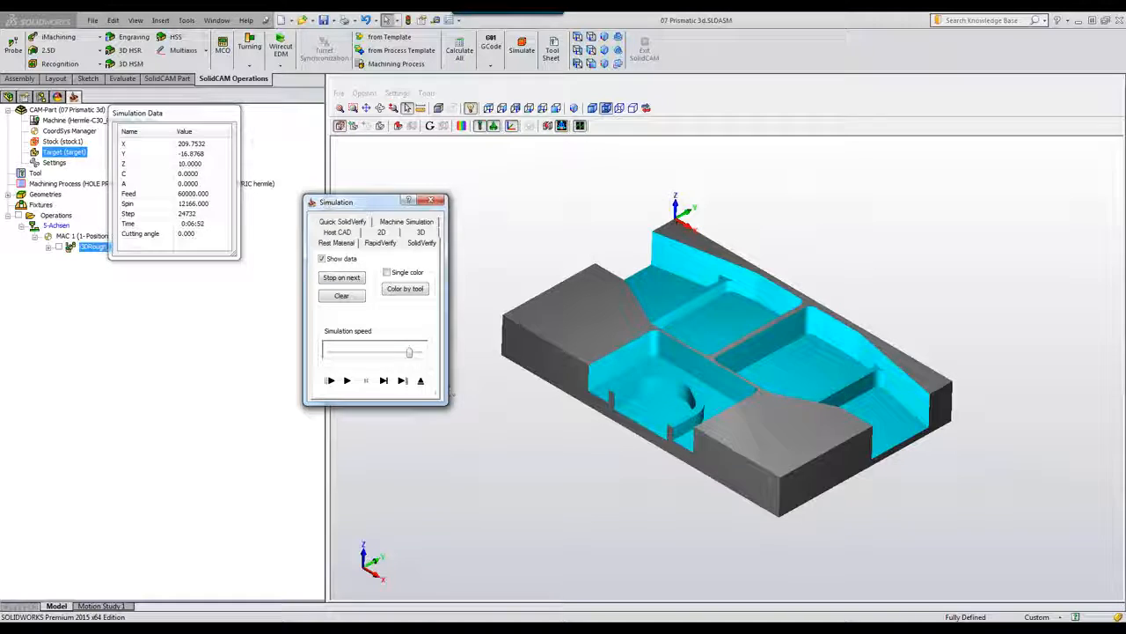
{"action": "left_click", "coordinate": [420, 381]}
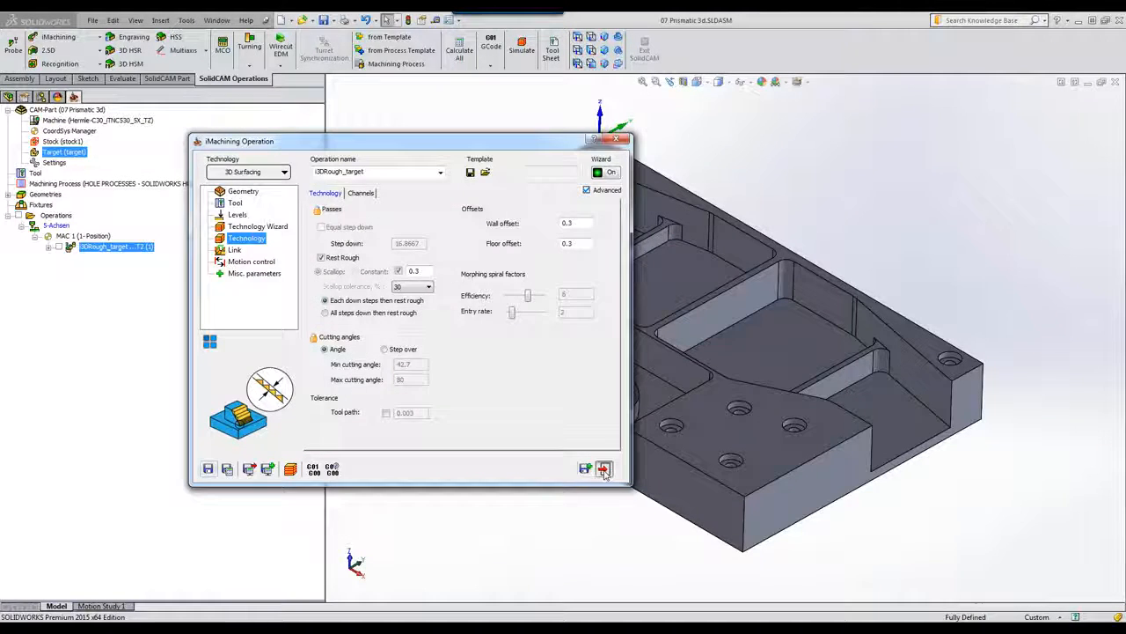
Step: Close the iMachining operation, start a Pocket Recognition operation and begin new face geometry
{"action": "left_click", "coordinate": [604, 469]}
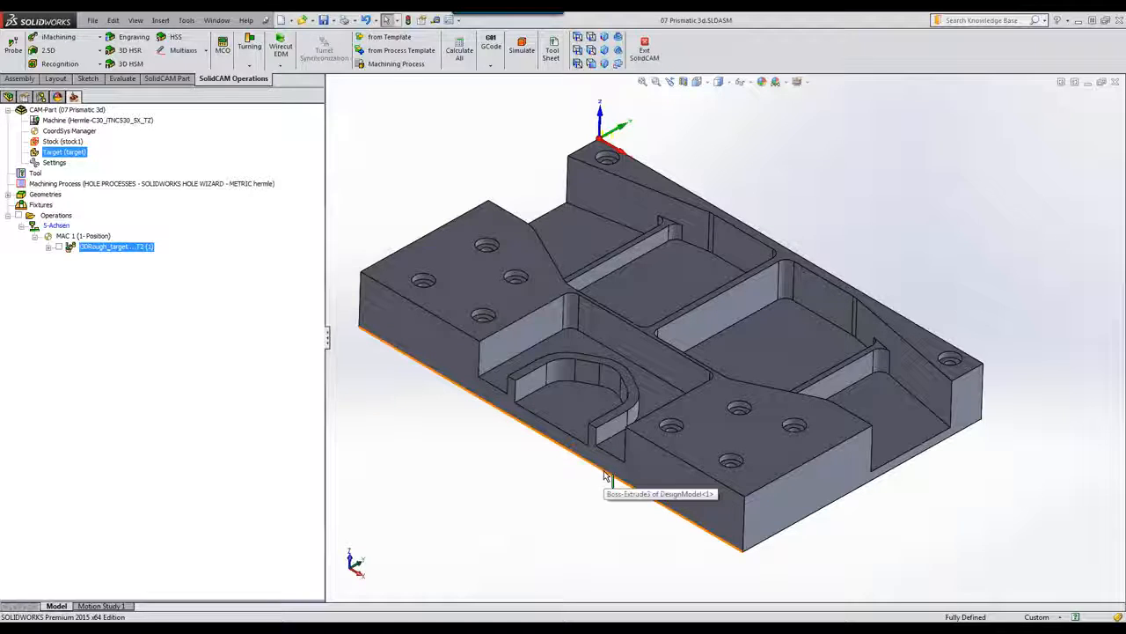
{"action": "left_click", "coordinate": [40, 65]}
{"action": "left_click", "coordinate": [59, 78]}
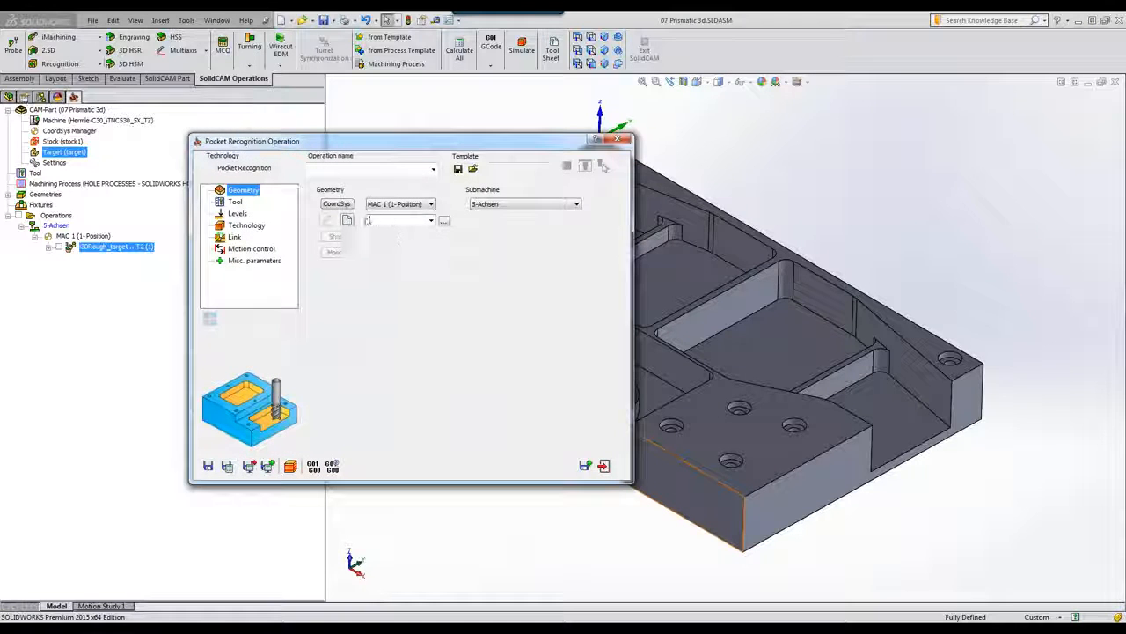
{"action": "left_click", "coordinate": [348, 220]}
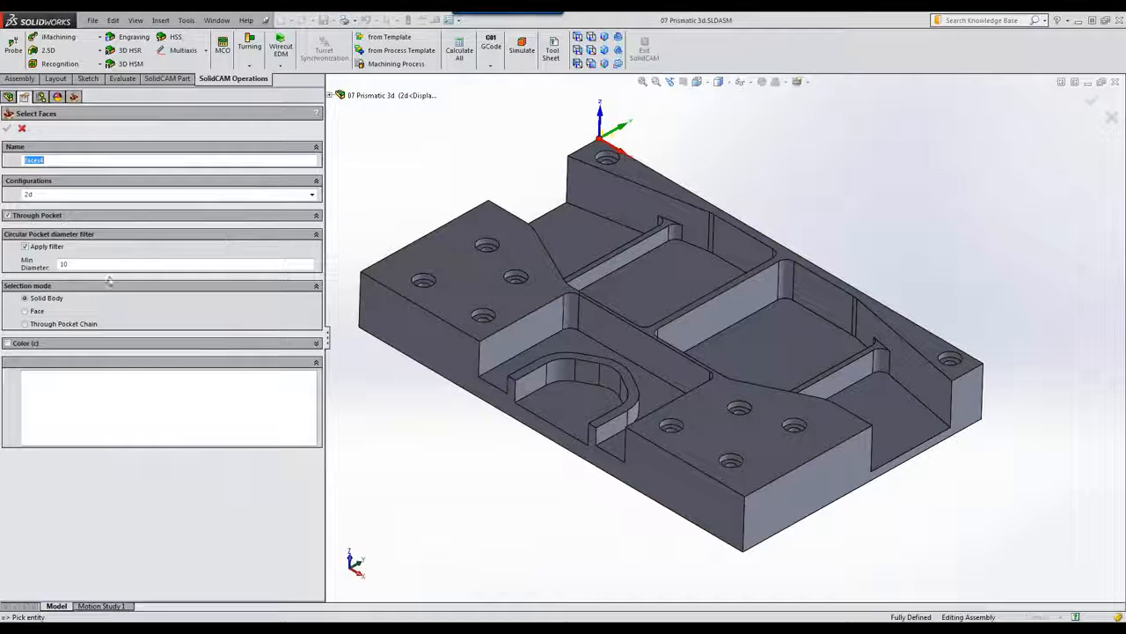
Step: Set the minimum pocket diameter to 18.01, picked from a hole edge
{"action": "left_click", "coordinate": [84, 262]}
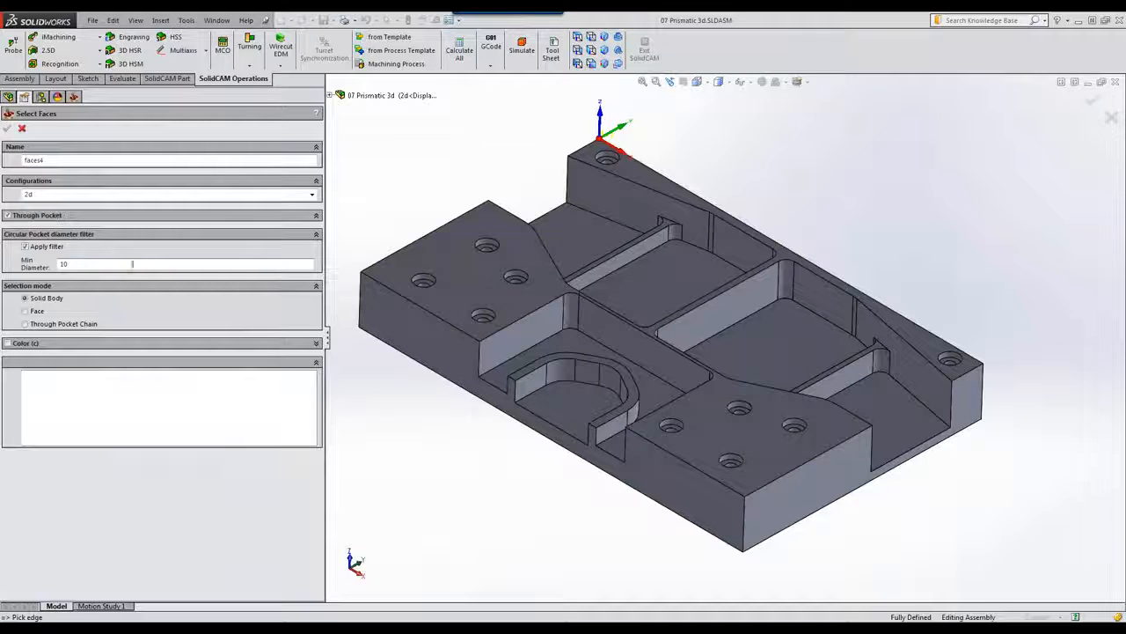
{"action": "left_click", "coordinate": [417, 287]}
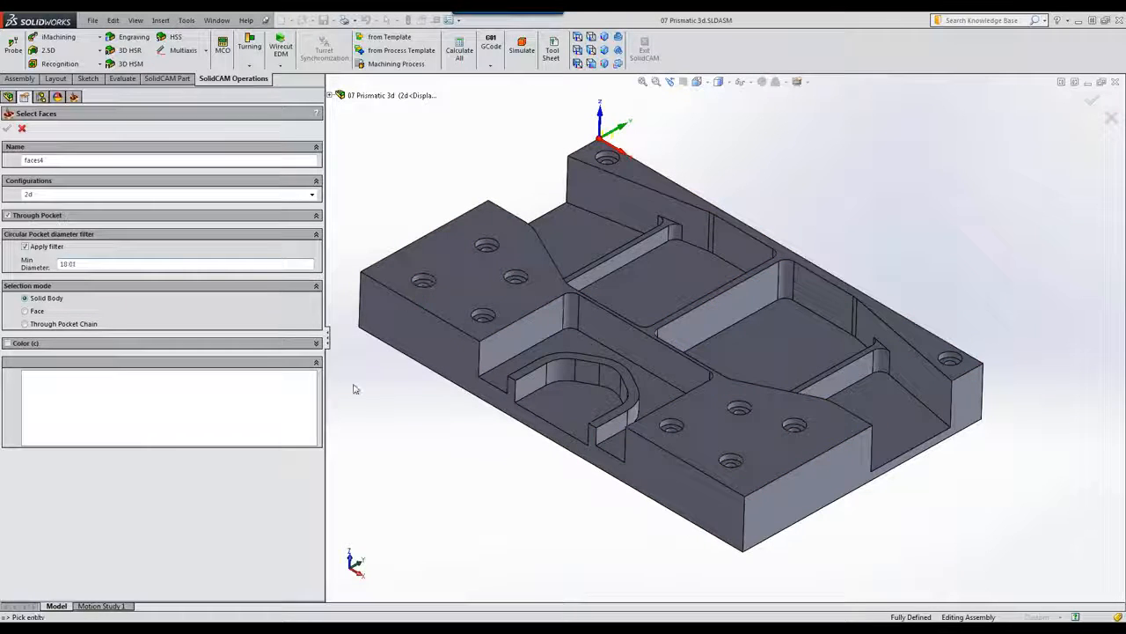
{"action": "left_click", "coordinate": [449, 310]}
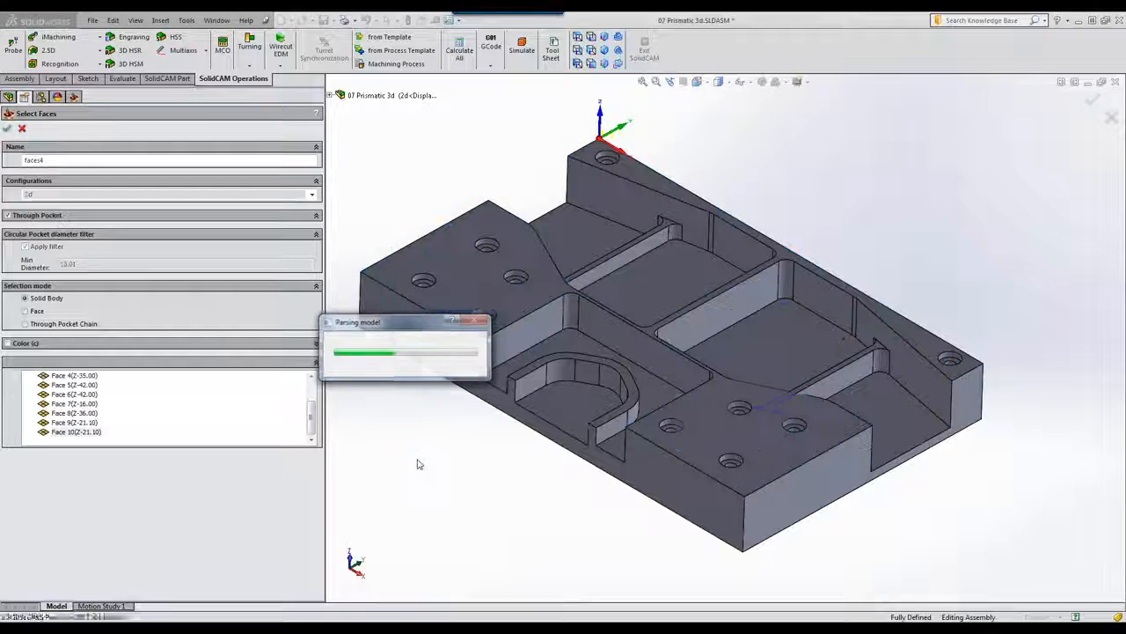
{"action": "left_click_drag", "start_coordinate": [312, 421], "coordinate": [312, 380]}
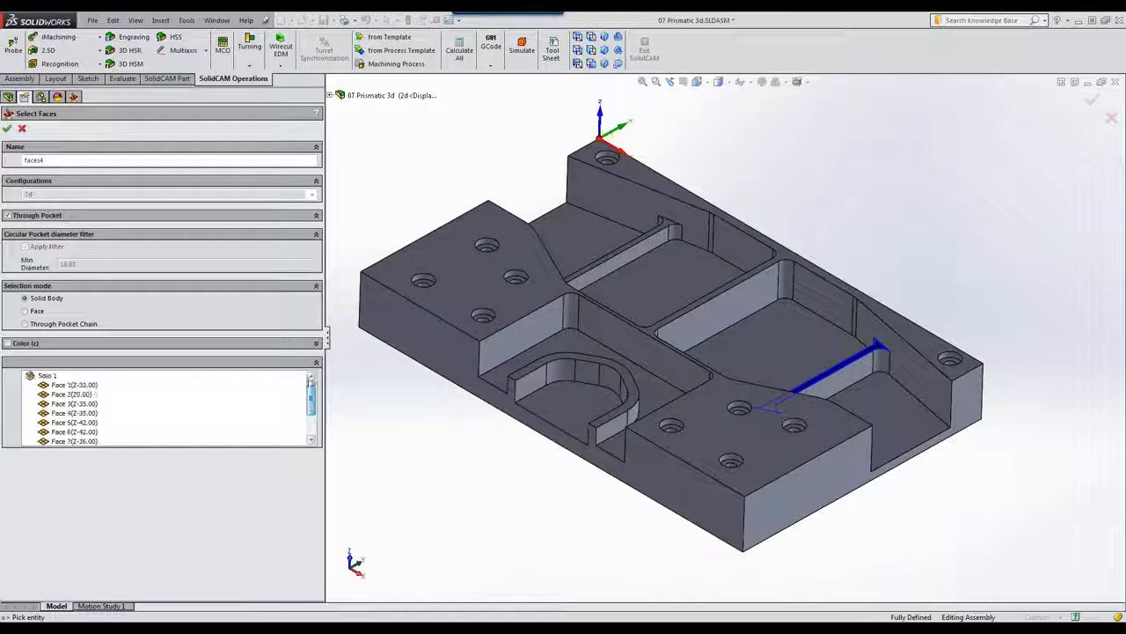
Step: Select all faces of the solid, unselect Face 2 at Z20, and confirm faces4
{"action": "left_click", "coordinate": [49, 377]}
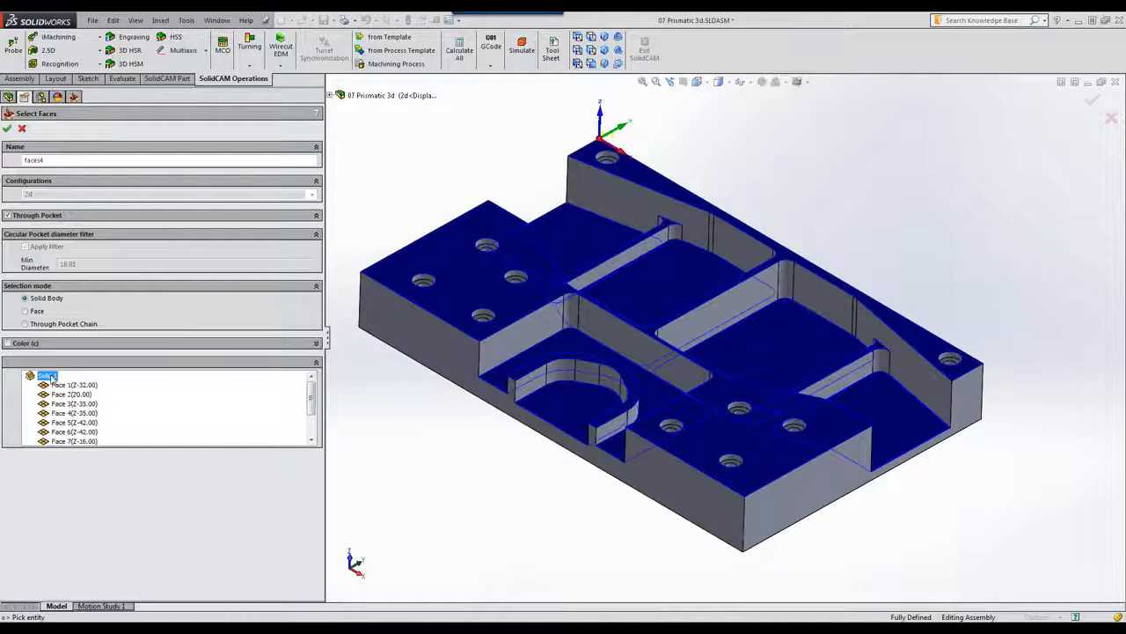
{"action": "left_click", "coordinate": [62, 385]}
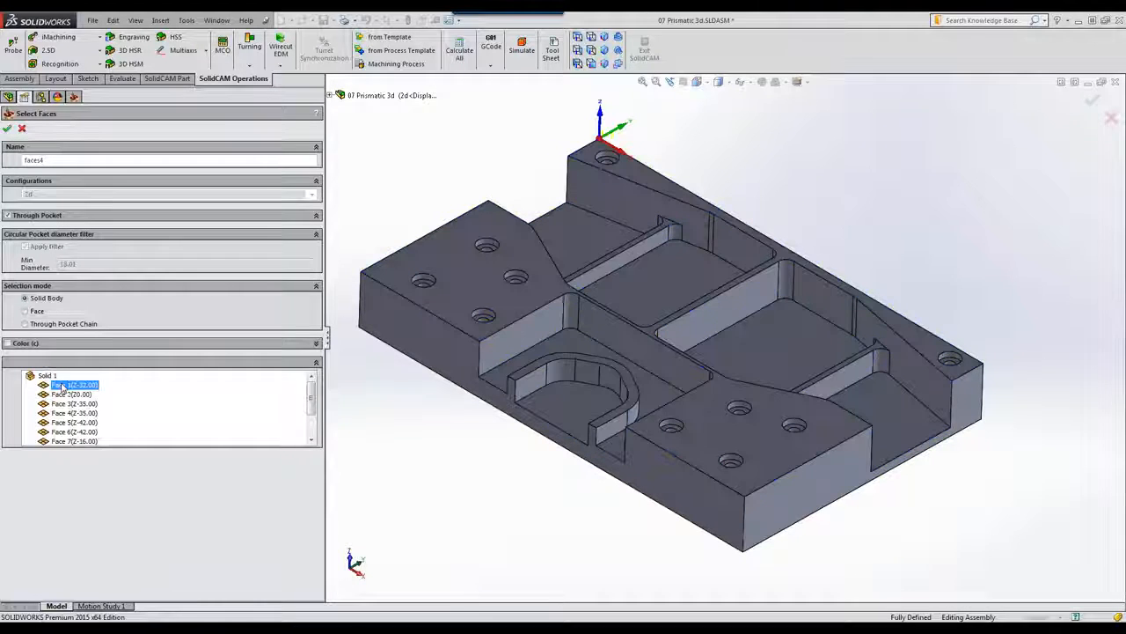
{"action": "left_click", "coordinate": [62, 394]}
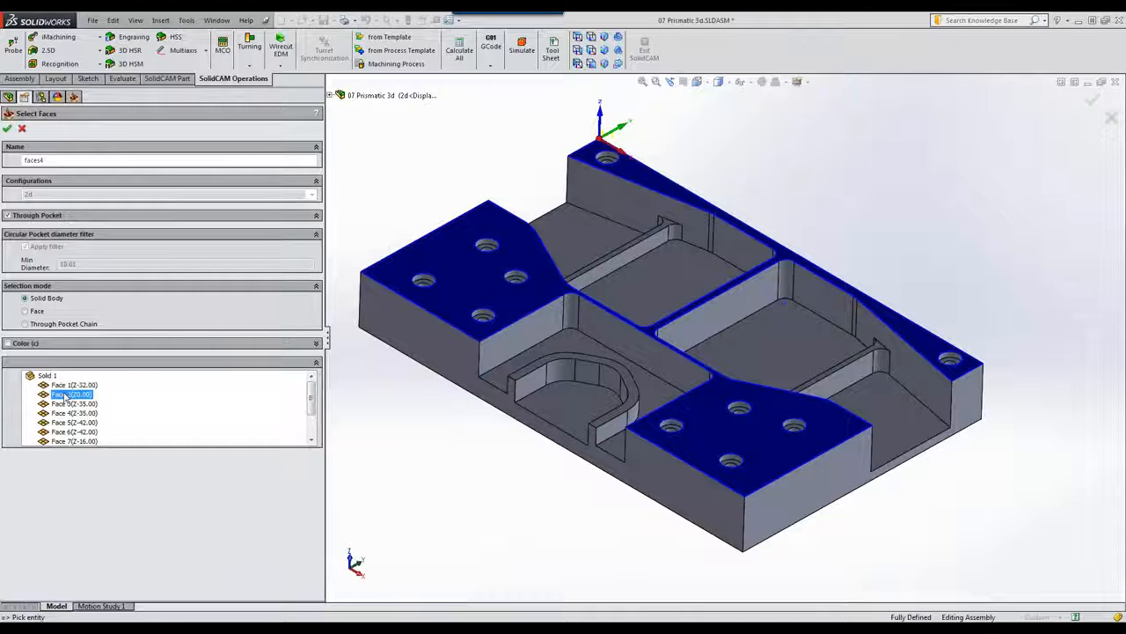
{"action": "right_click", "coordinate": [64, 396]}
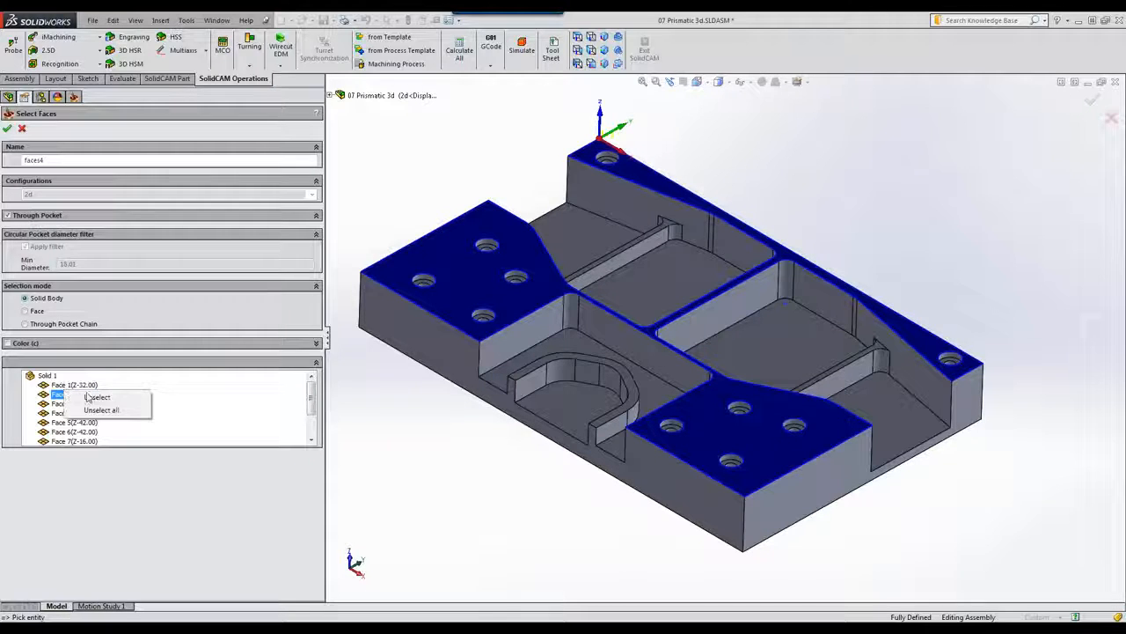
{"action": "left_click", "coordinate": [95, 398]}
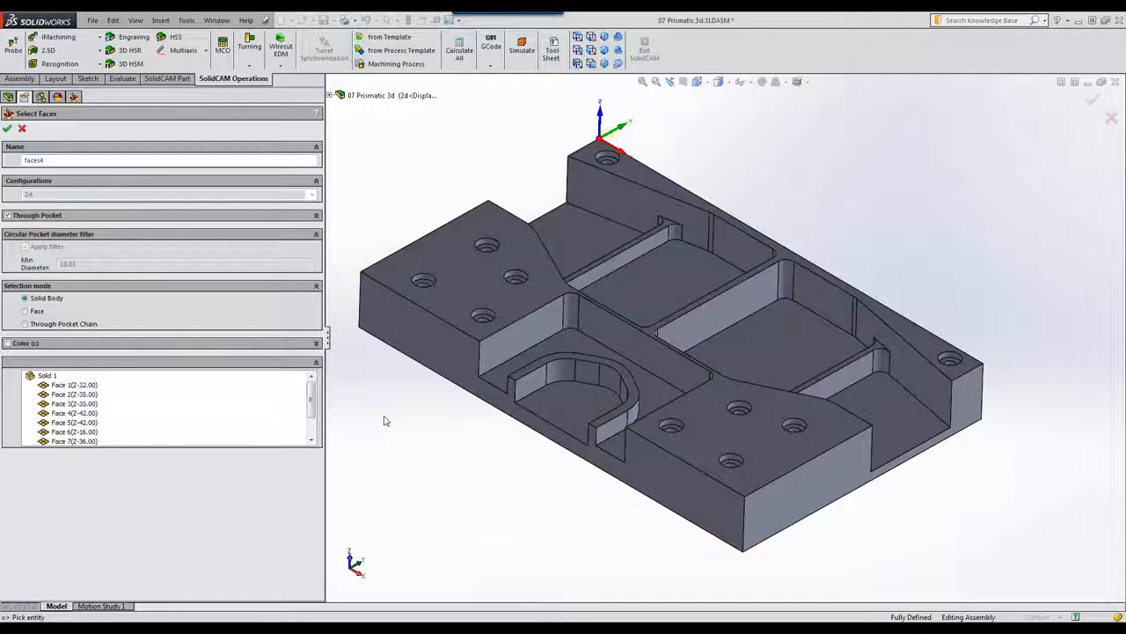
{"action": "left_click", "coordinate": [8, 130]}
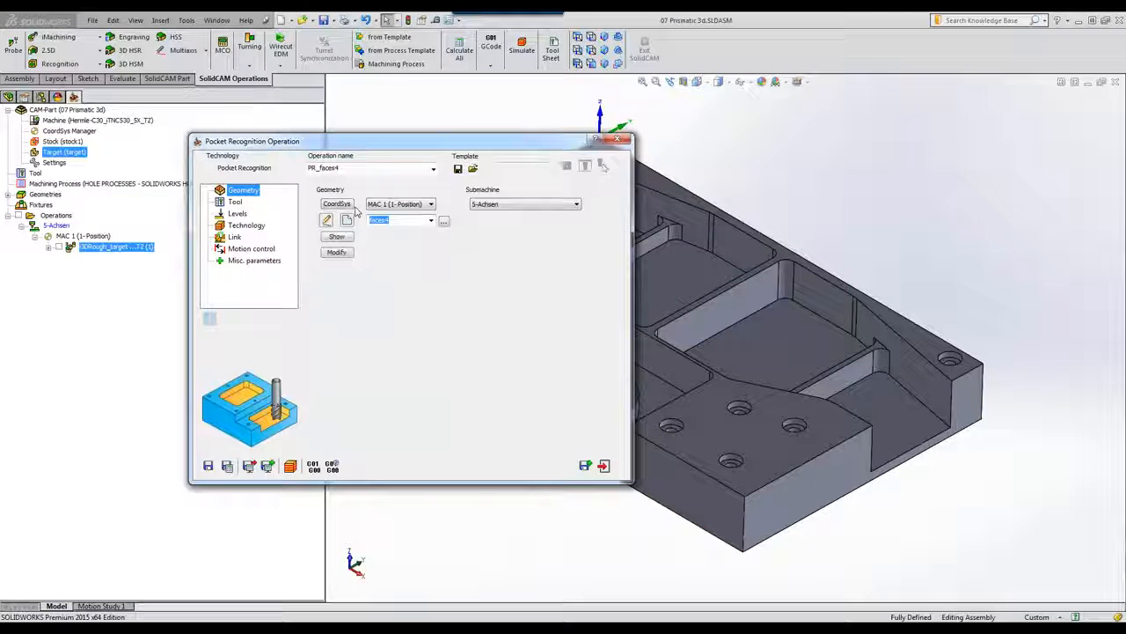
Step: Choose tool 3, the 10 mm END MILL, for the PR_faces4 operation
{"action": "left_click", "coordinate": [289, 204]}
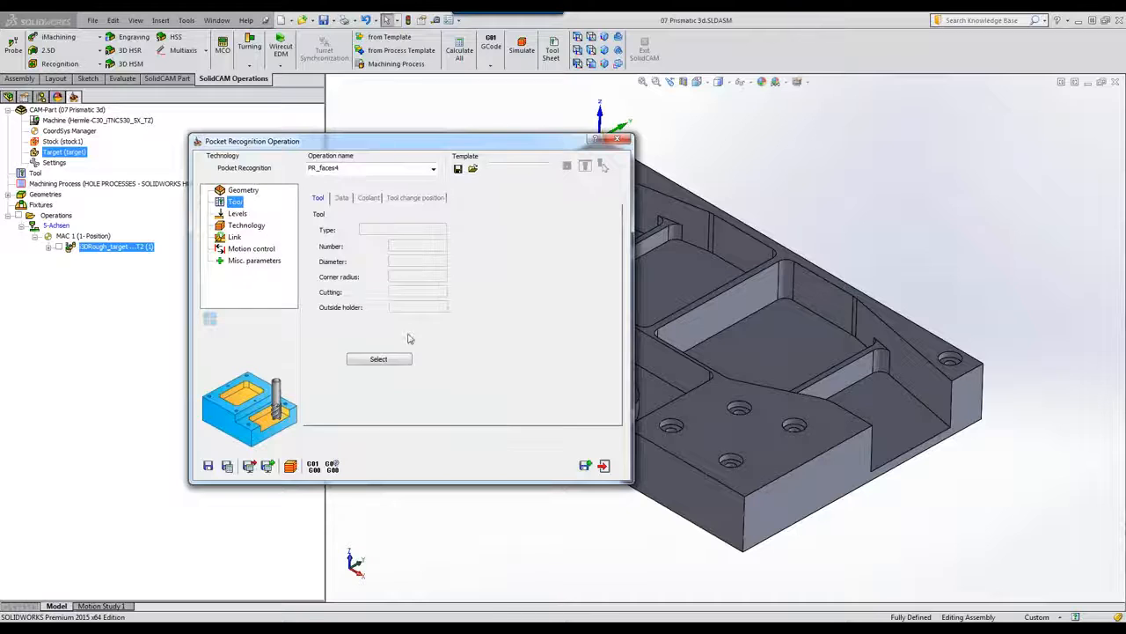
{"action": "left_click", "coordinate": [379, 359]}
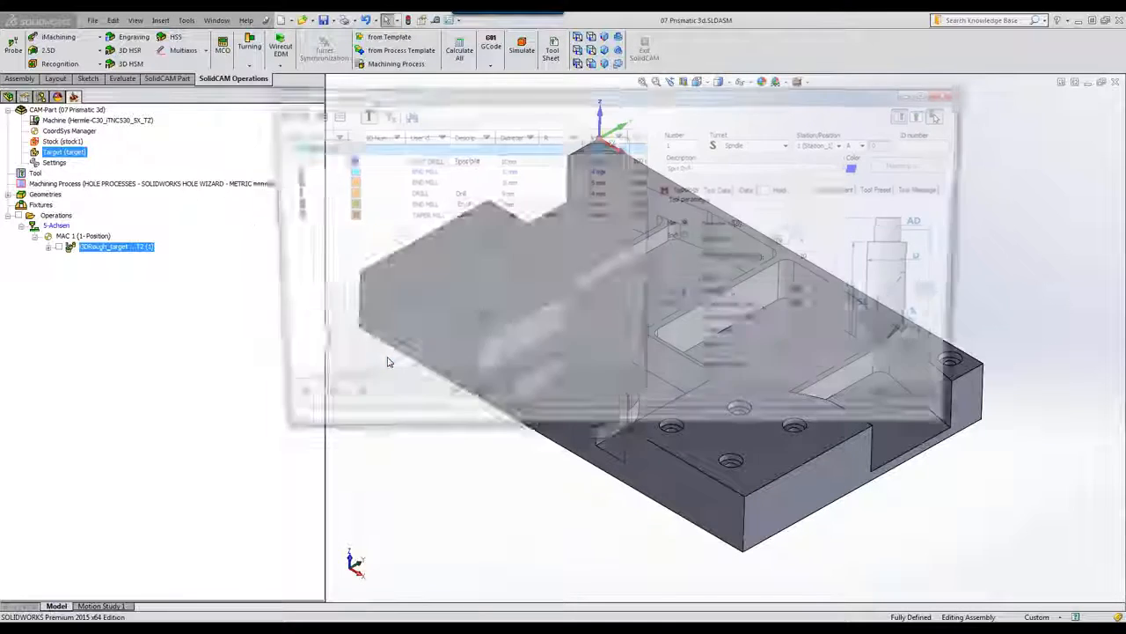
{"action": "left_click", "coordinate": [406, 182]}
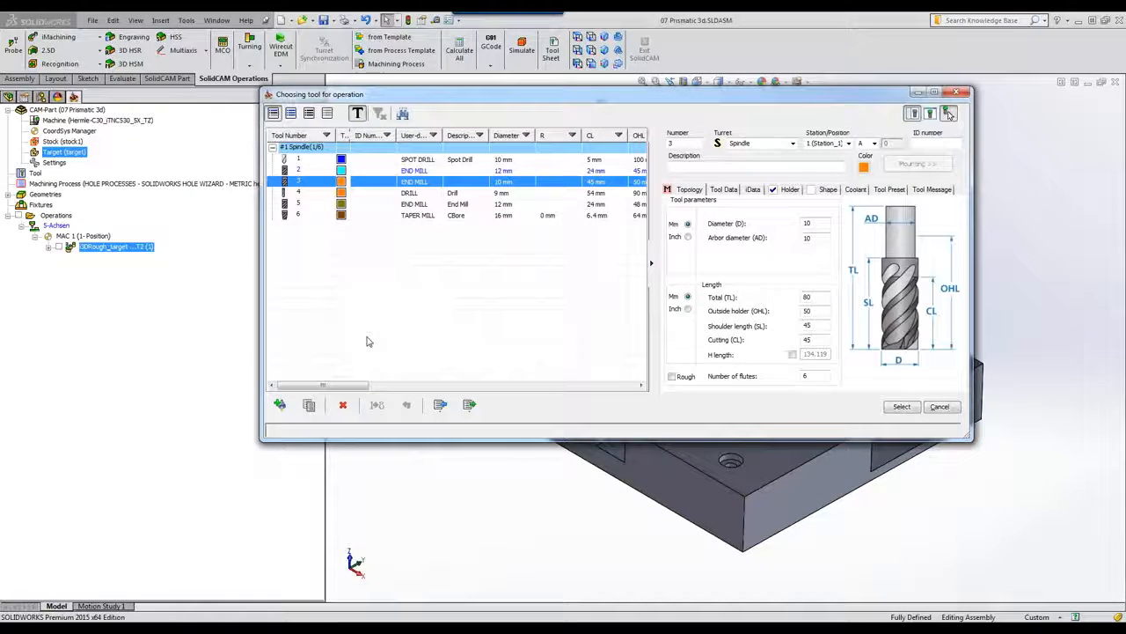
{"action": "left_click", "coordinate": [902, 404]}
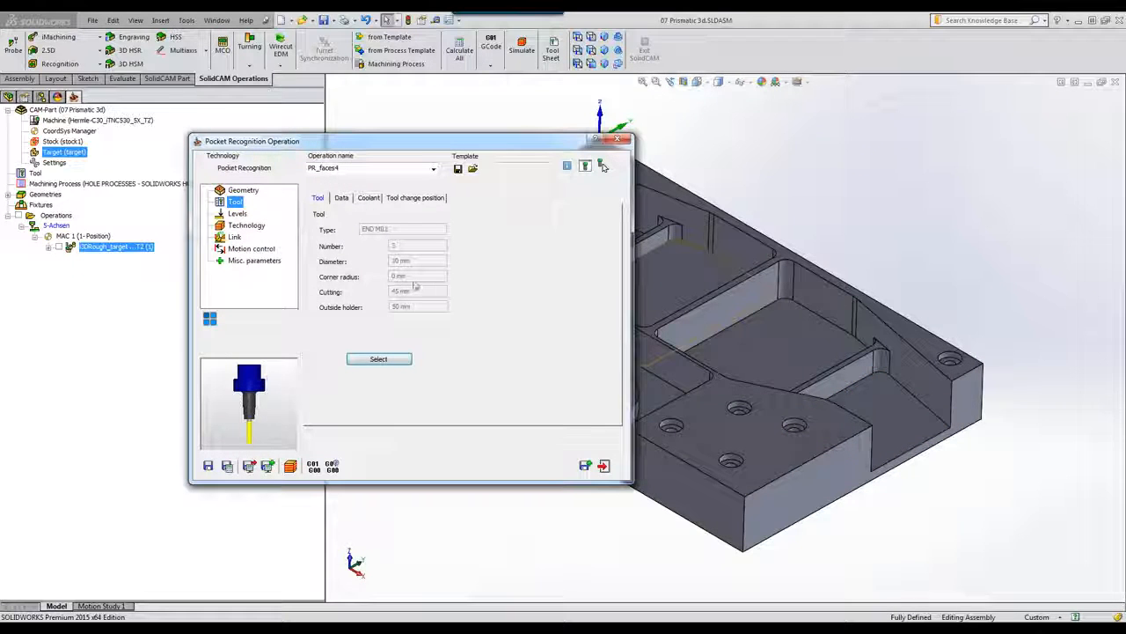
{"action": "left_click", "coordinate": [236, 214]}
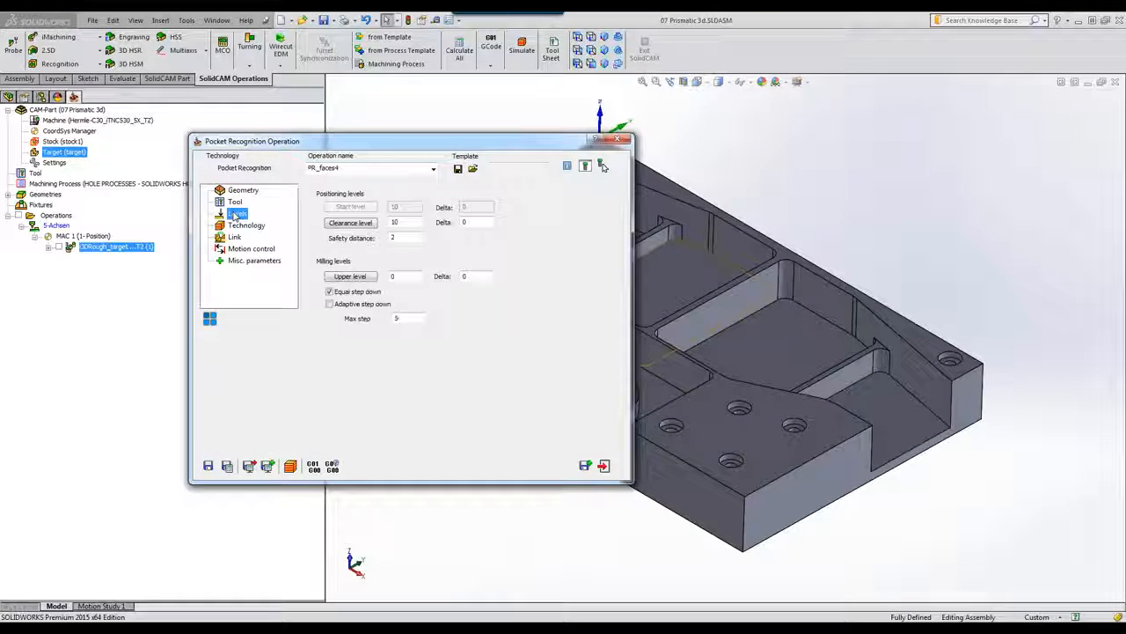
Step: Enable a final wall cut, the profile strategy and approach from outside for the open pocket
{"action": "left_click", "coordinate": [245, 226]}
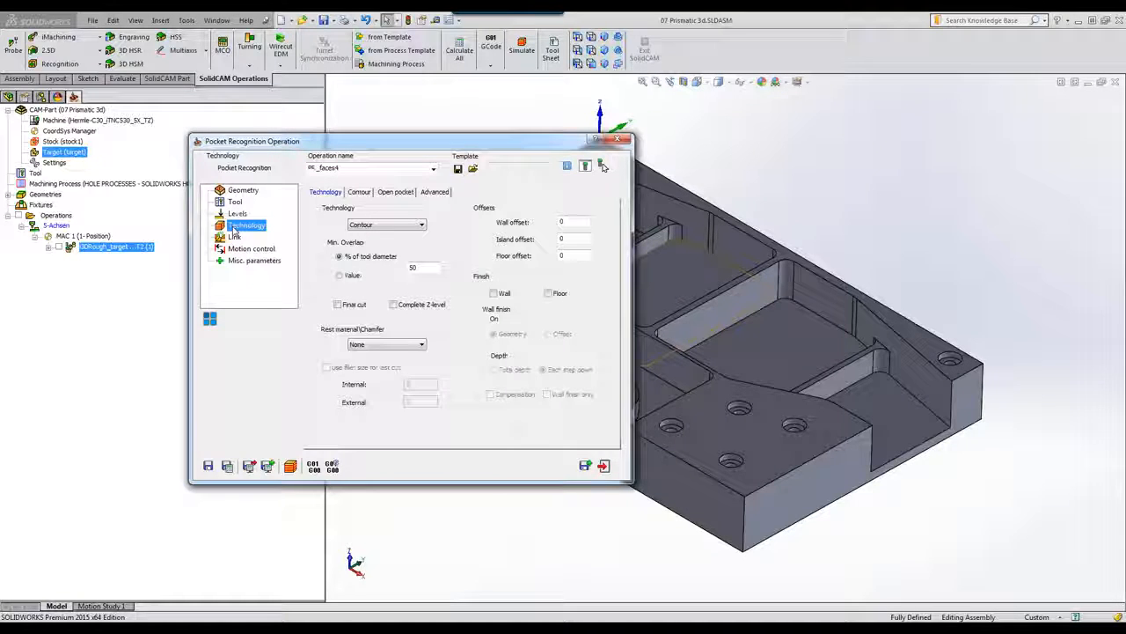
{"action": "left_click", "coordinate": [337, 304]}
{"action": "left_click", "coordinate": [494, 293]}
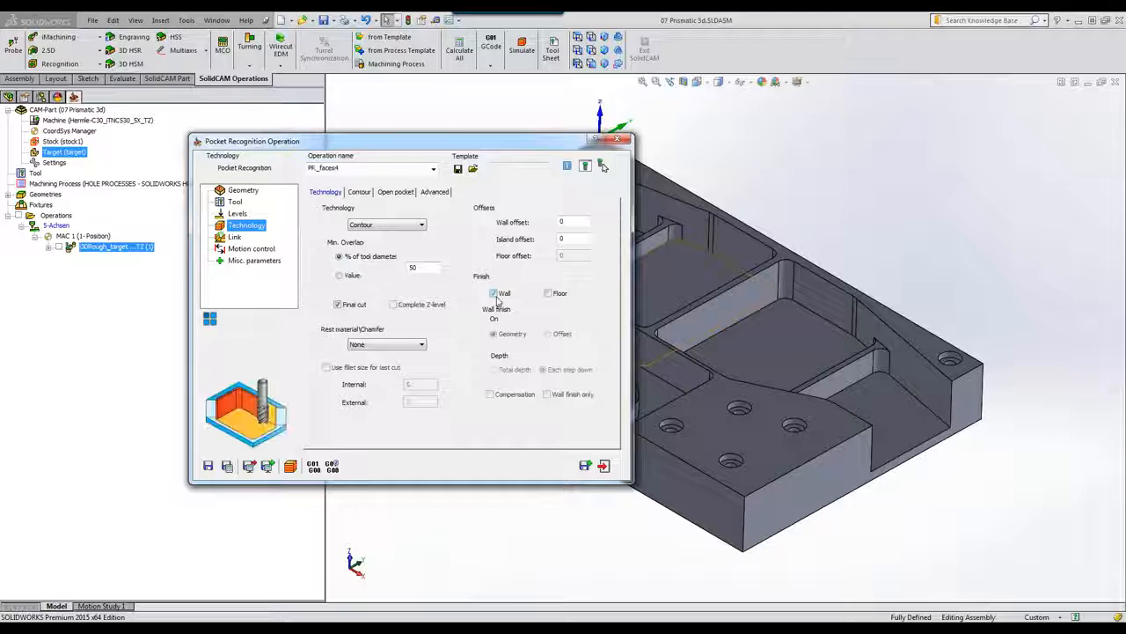
{"action": "left_click", "coordinate": [396, 192]}
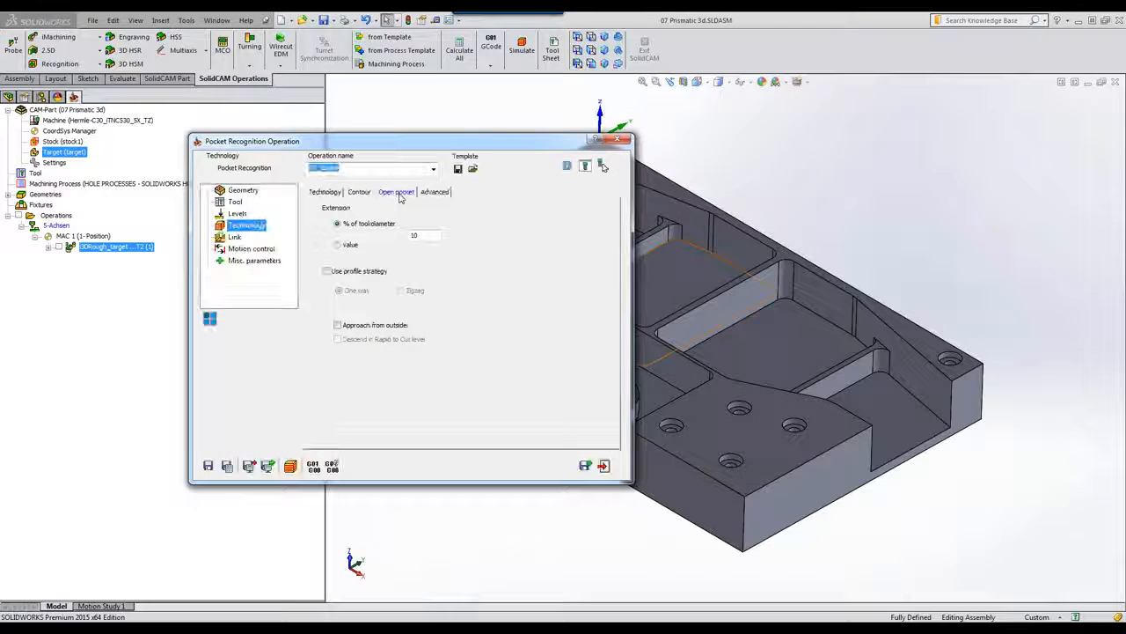
{"action": "left_click", "coordinate": [326, 271]}
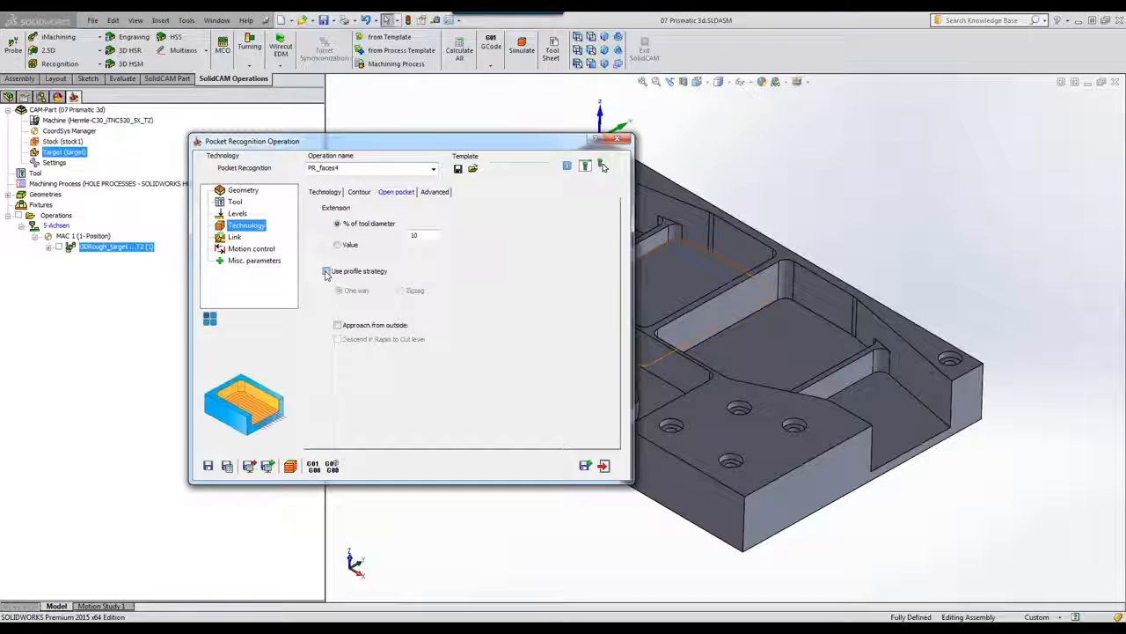
{"action": "left_click", "coordinate": [339, 326]}
{"action": "left_click_drag", "start_coordinate": [414, 142], "coordinate": [332, 123]}
{"action": "left_click", "coordinate": [200, 442]}
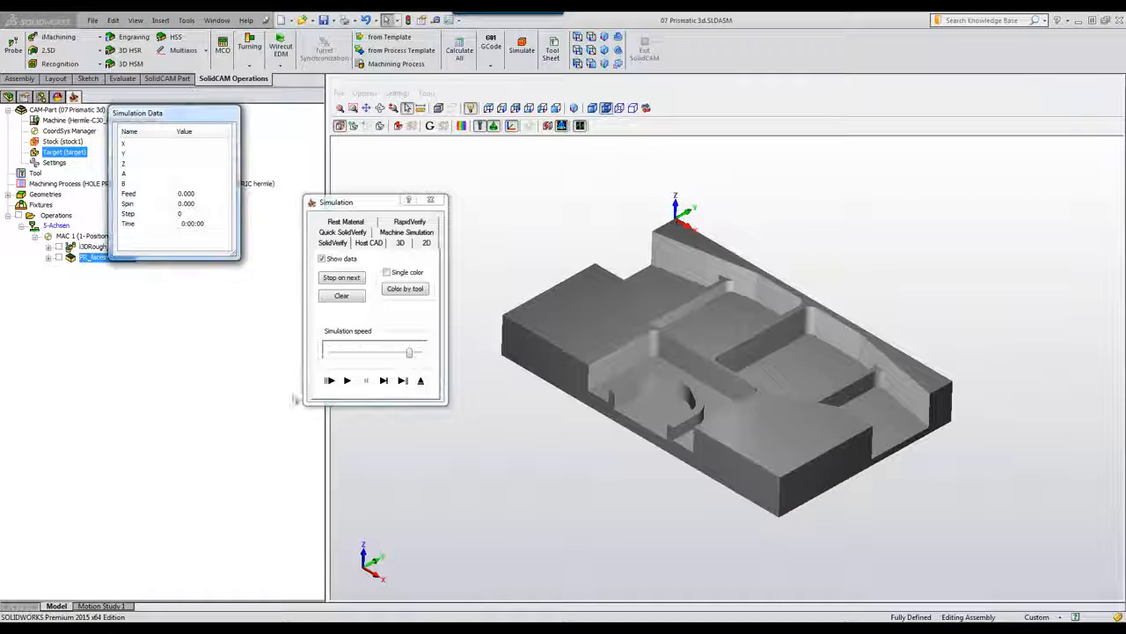
Step: Run the SolidVerify and toolpath simulations of PR_faces4, then save and exit the operation
{"action": "left_click", "coordinate": [352, 354]}
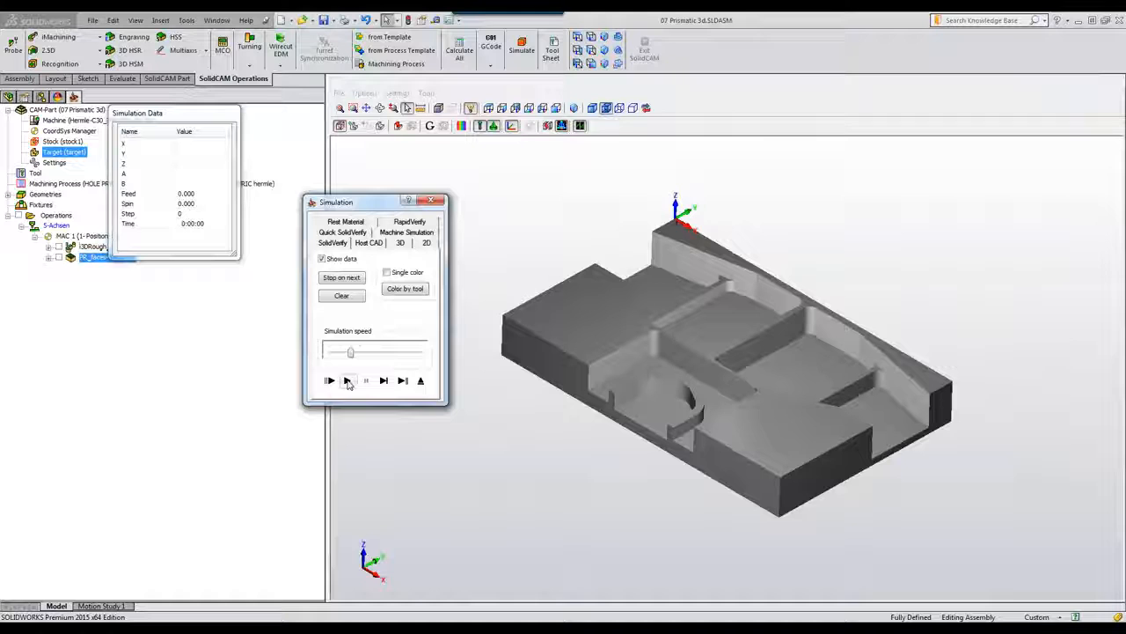
{"action": "left_click", "coordinate": [347, 380]}
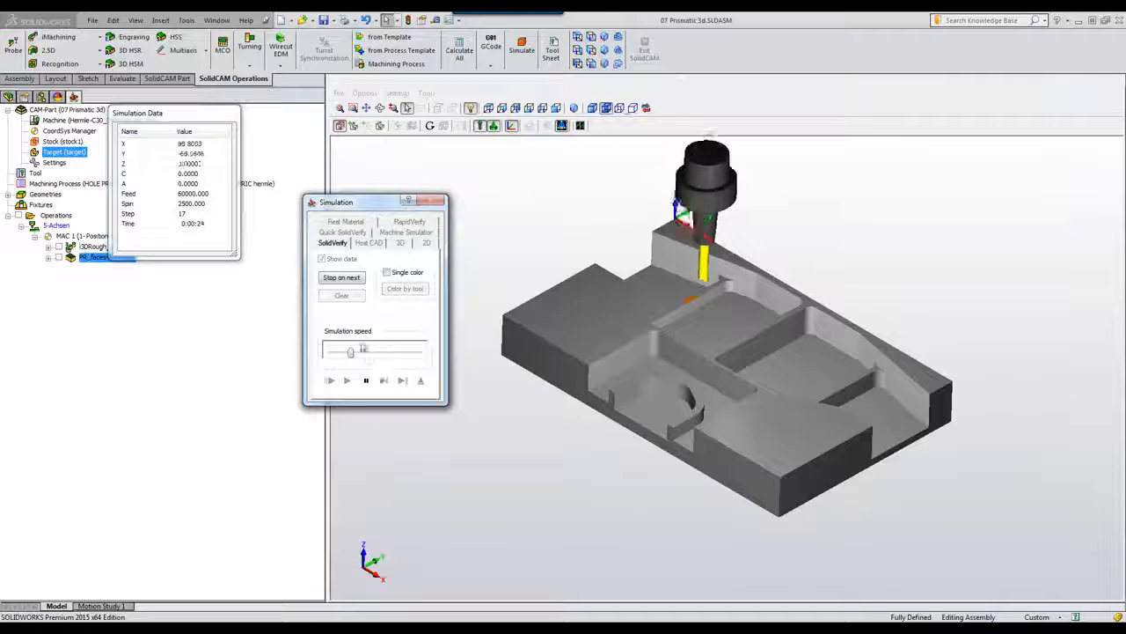
{"action": "left_click_drag", "start_coordinate": [350, 352], "coordinate": [390, 352]}
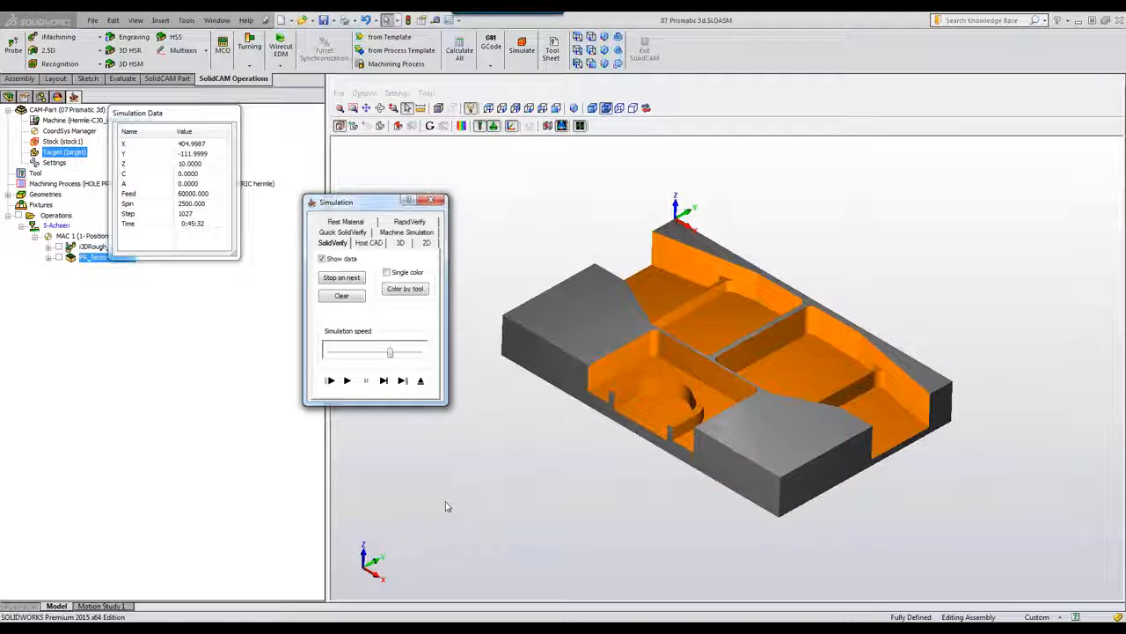
{"action": "left_click", "coordinate": [374, 242]}
{"action": "left_click", "coordinate": [347, 380]}
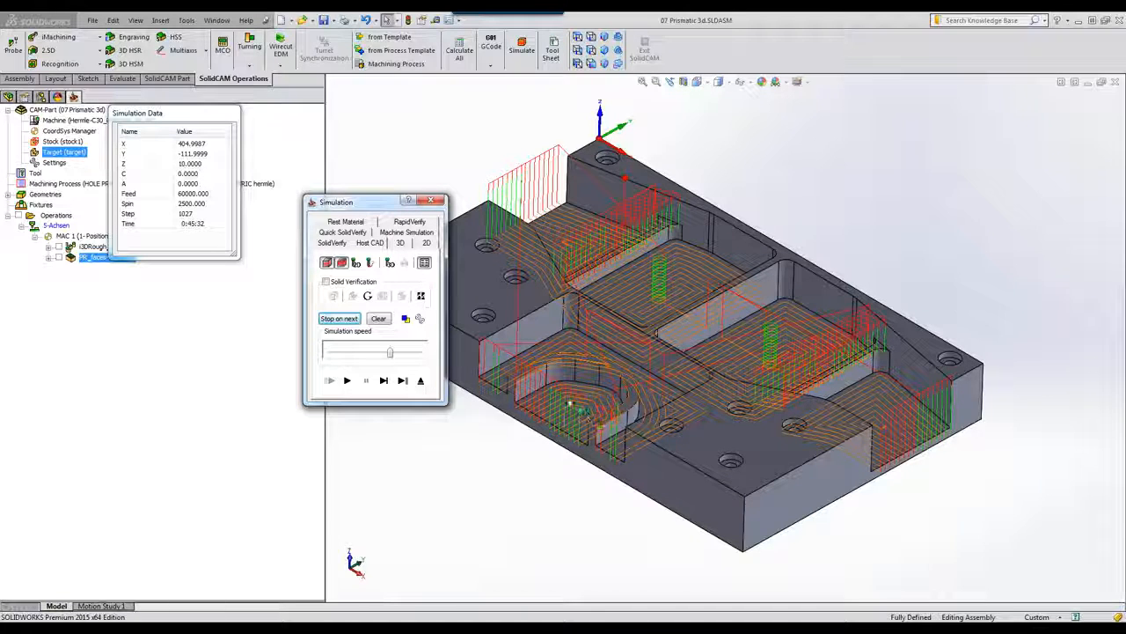
{"action": "left_click", "coordinate": [420, 381]}
{"action": "left_click", "coordinate": [514, 441]}
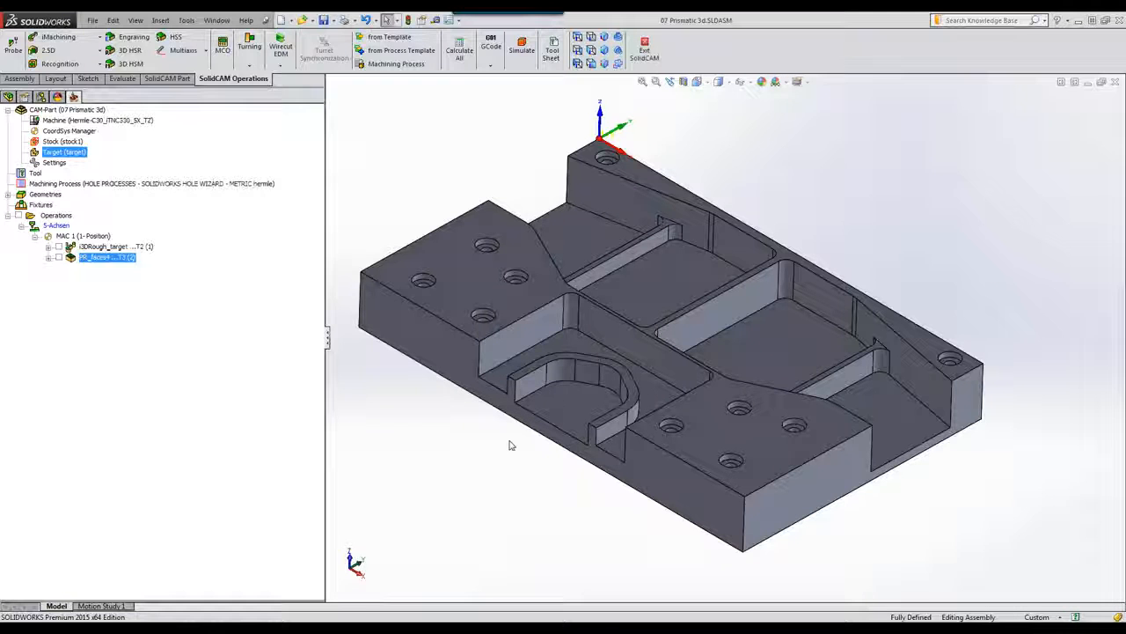
Step: Load the Counterbore Holes process from the machining process table
{"action": "left_click", "coordinate": [403, 69]}
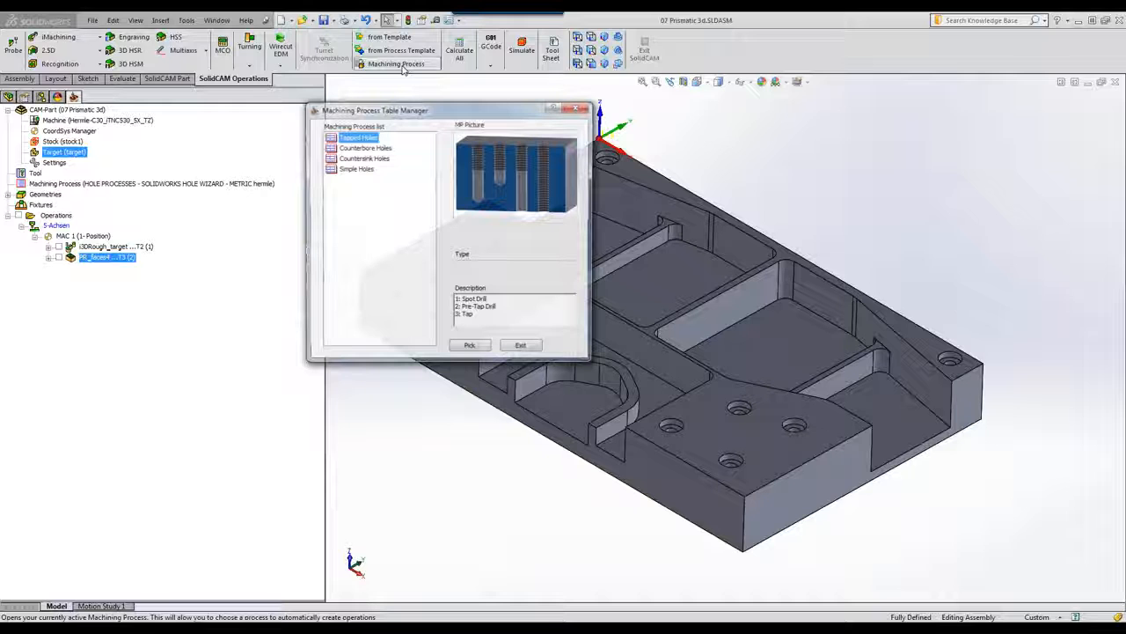
{"action": "left_click", "coordinate": [369, 148]}
{"action": "left_click", "coordinate": [472, 348]}
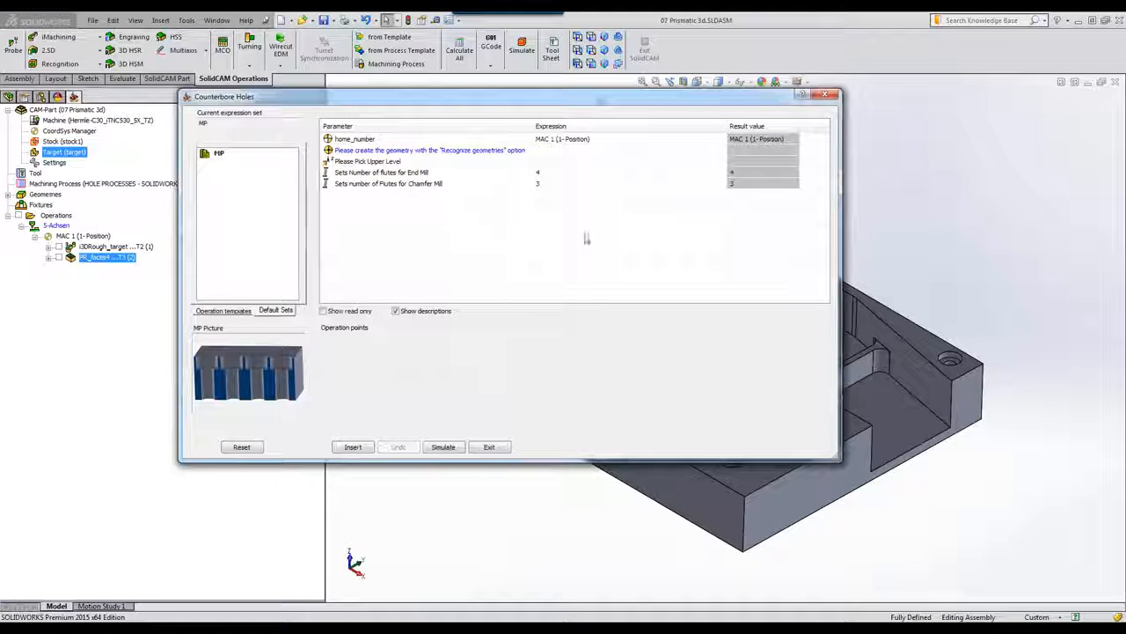
Step: Recognize the counterbore holes geometry by picking one hole and confirm it
{"action": "left_click", "coordinate": [721, 151]}
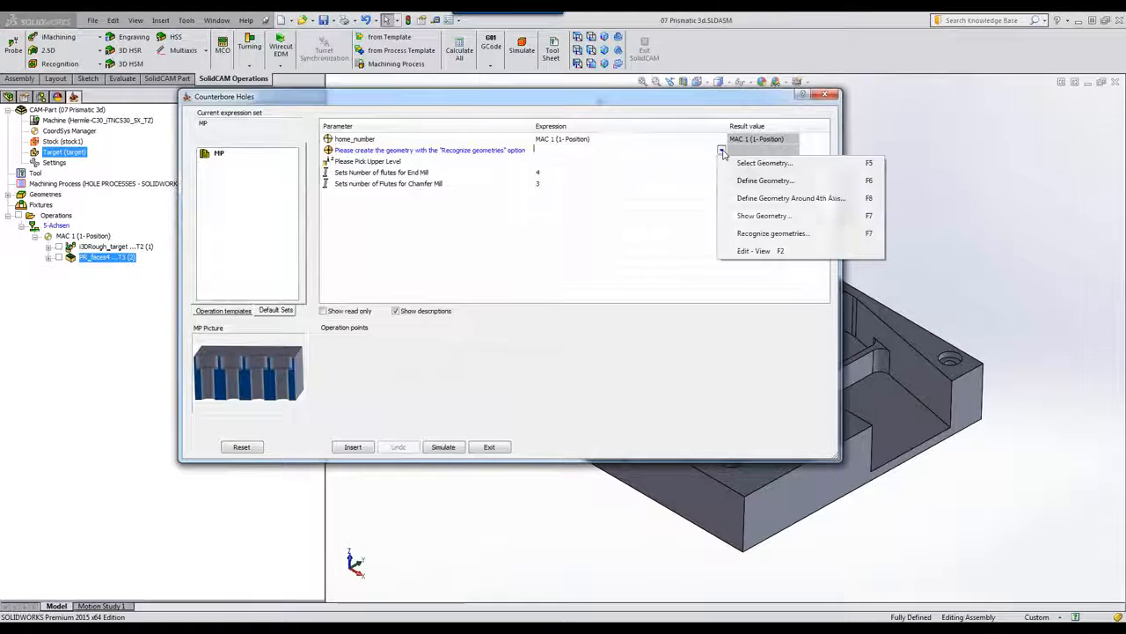
{"action": "left_click", "coordinate": [748, 234]}
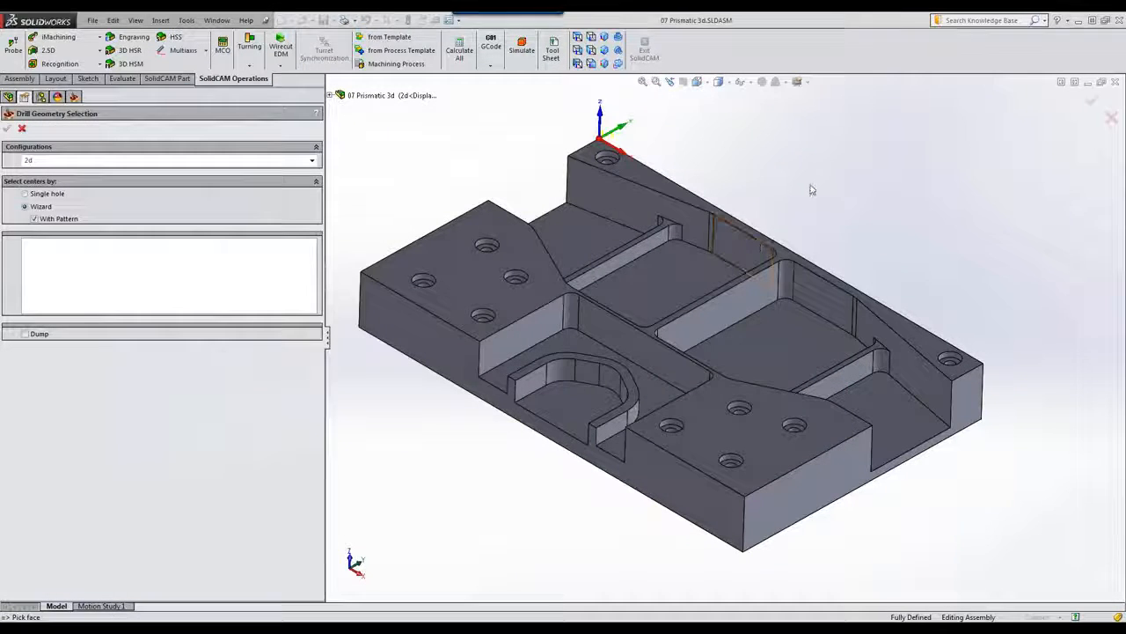
{"action": "scroll", "coordinate": [452, 294], "scroll_direction": "down", "scroll_amount": 5}
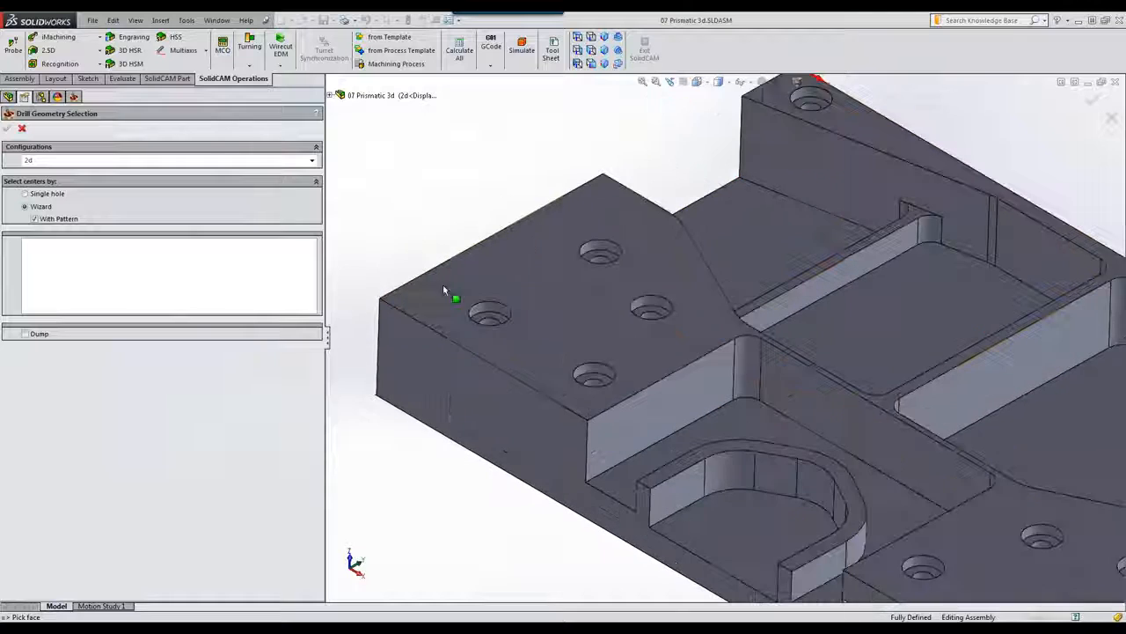
{"action": "left_click", "coordinate": [487, 312]}
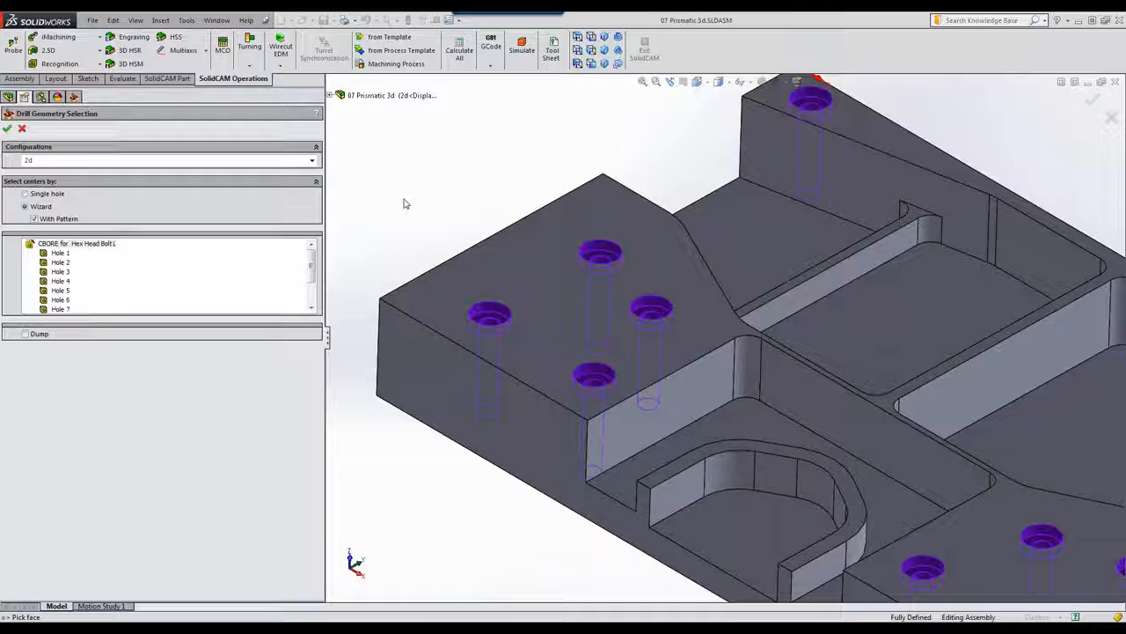
{"action": "key", "text": "f"}
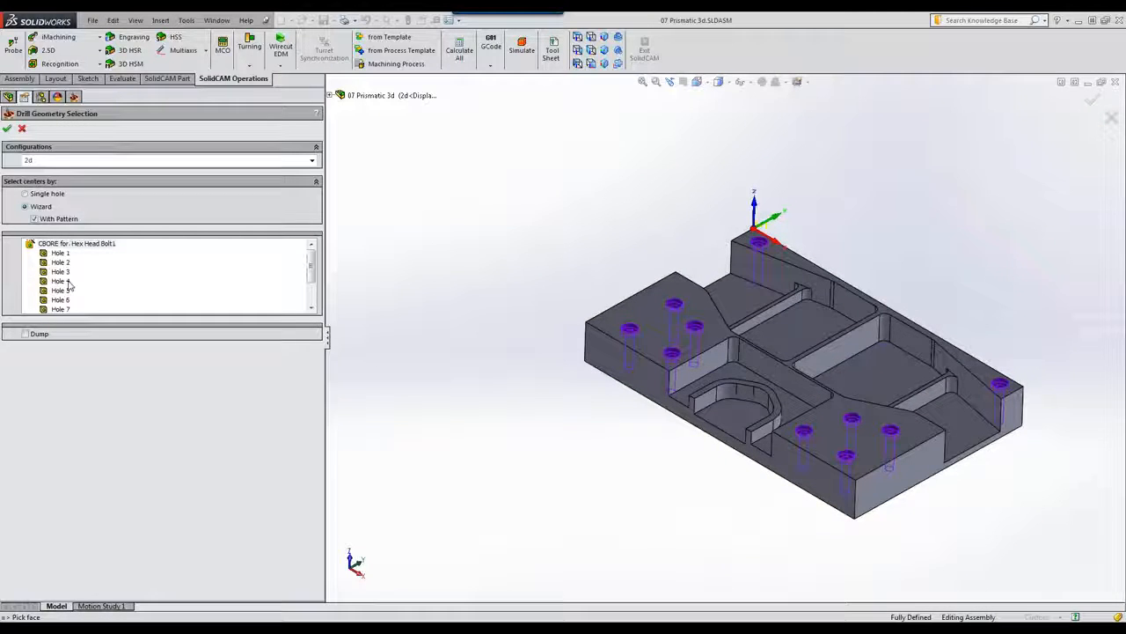
{"action": "left_click", "coordinate": [7, 128]}
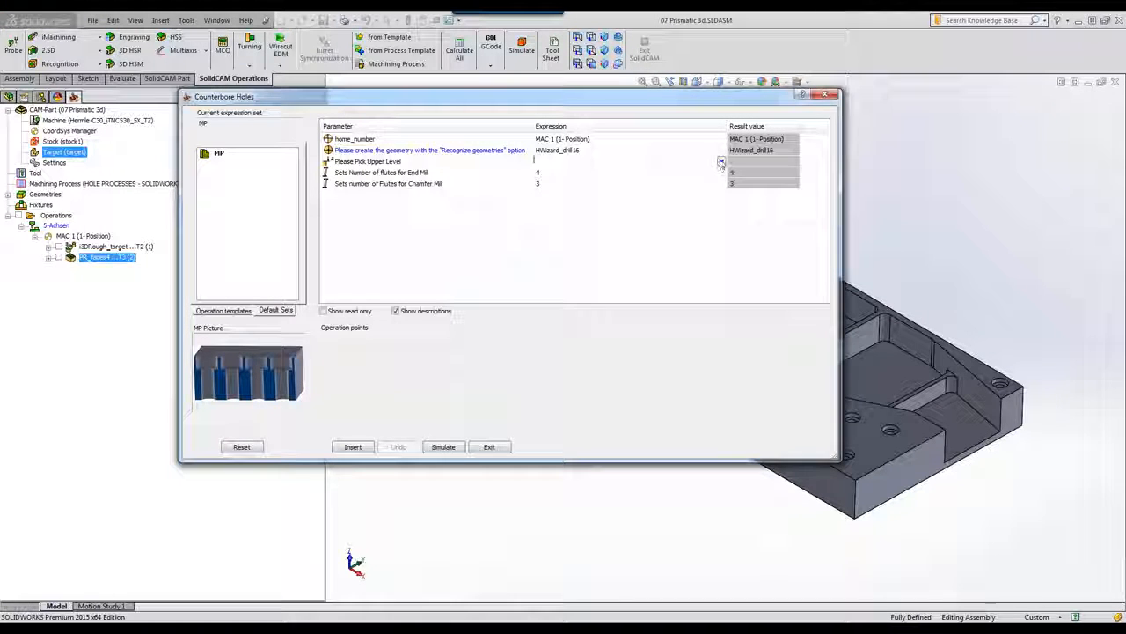
Step: Pick the part's top face as the upper level and accept Z 0
{"action": "left_click", "coordinate": [722, 162]}
{"action": "left_click", "coordinate": [743, 174]}
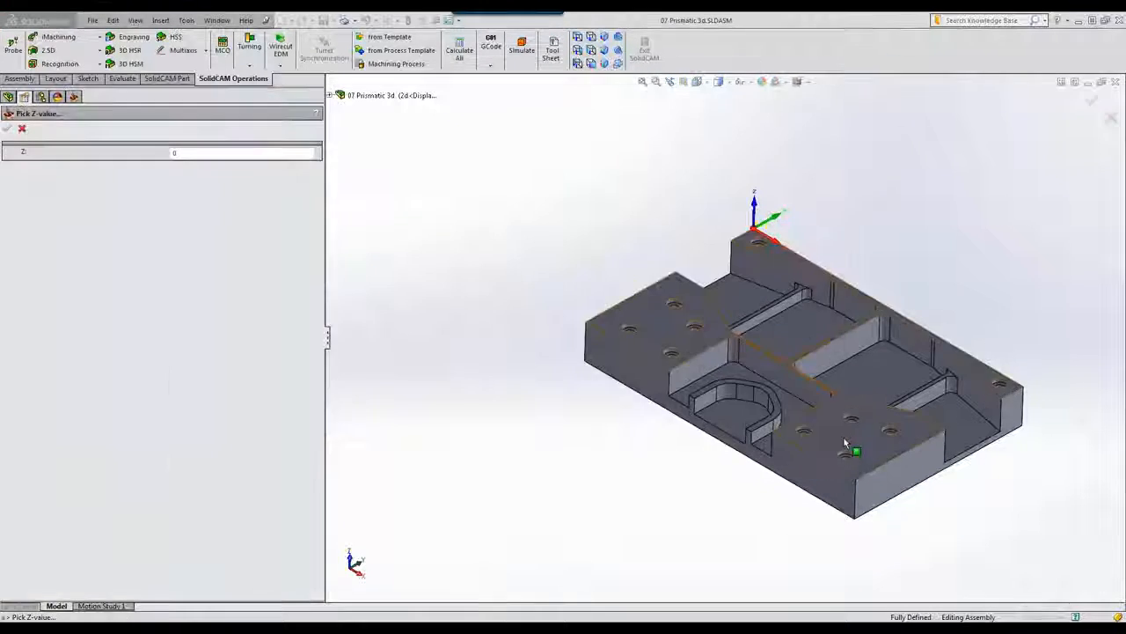
{"action": "left_click", "coordinate": [835, 434]}
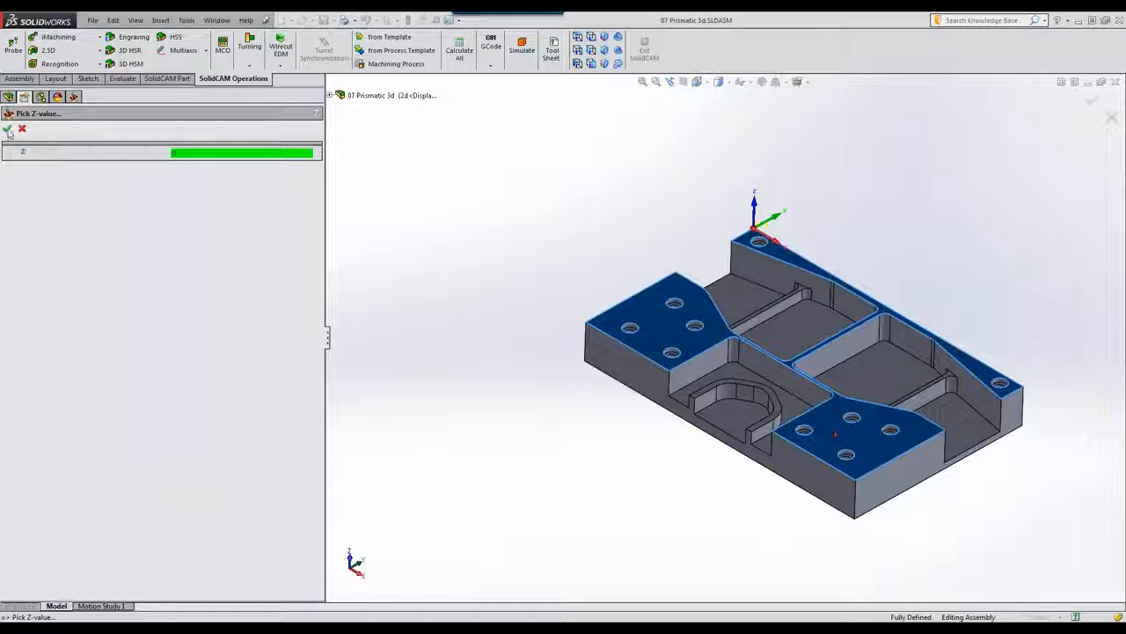
{"action": "left_click", "coordinate": [8, 129]}
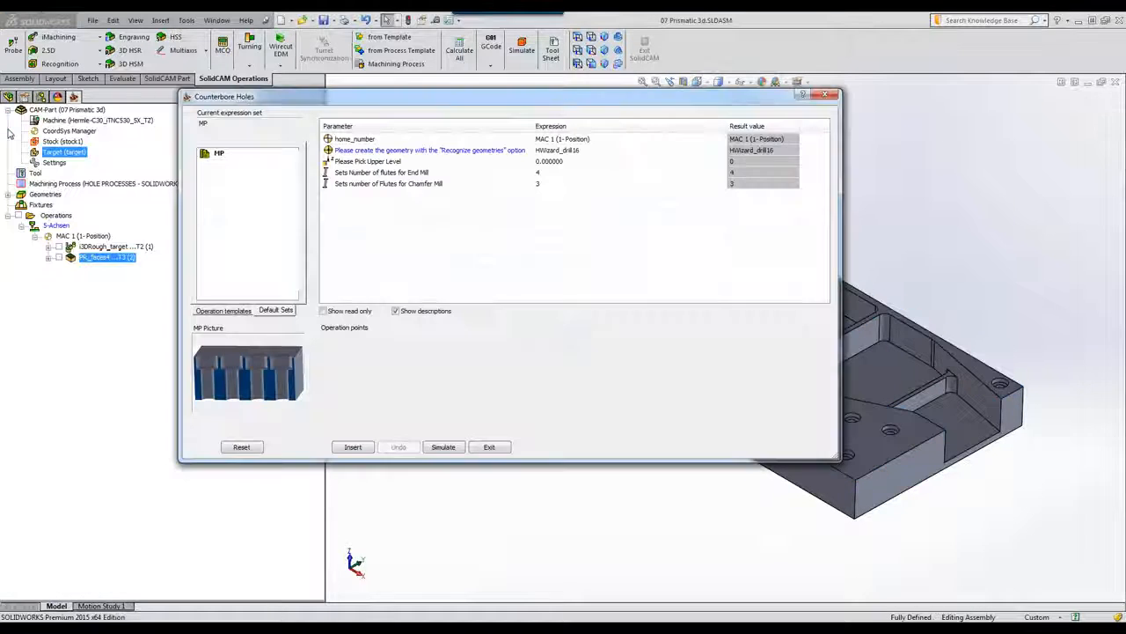
Step: Insert the five Counterbore Holes operations and start their SolidVerify simulation
{"action": "left_click", "coordinate": [354, 447]}
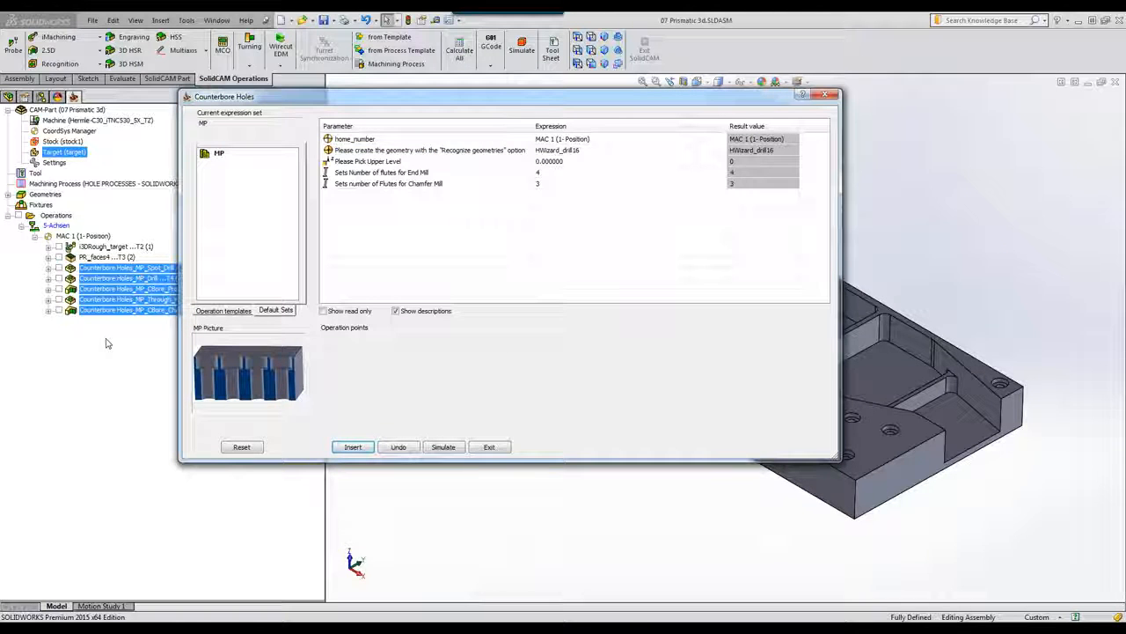
{"action": "left_click", "coordinate": [442, 447]}
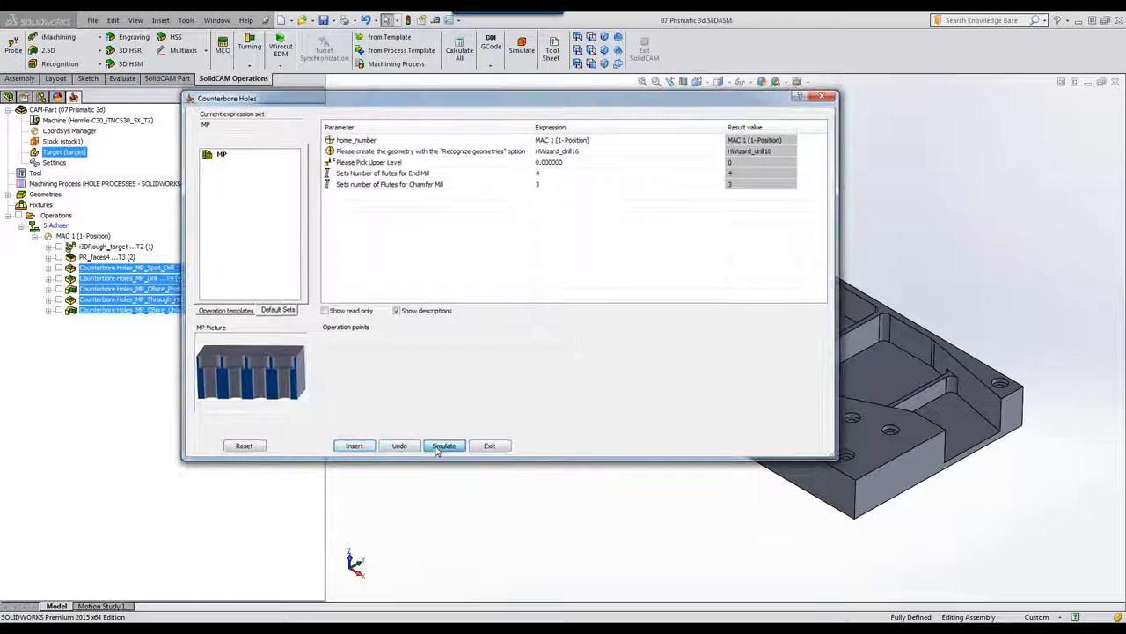
{"action": "left_click", "coordinate": [423, 222]}
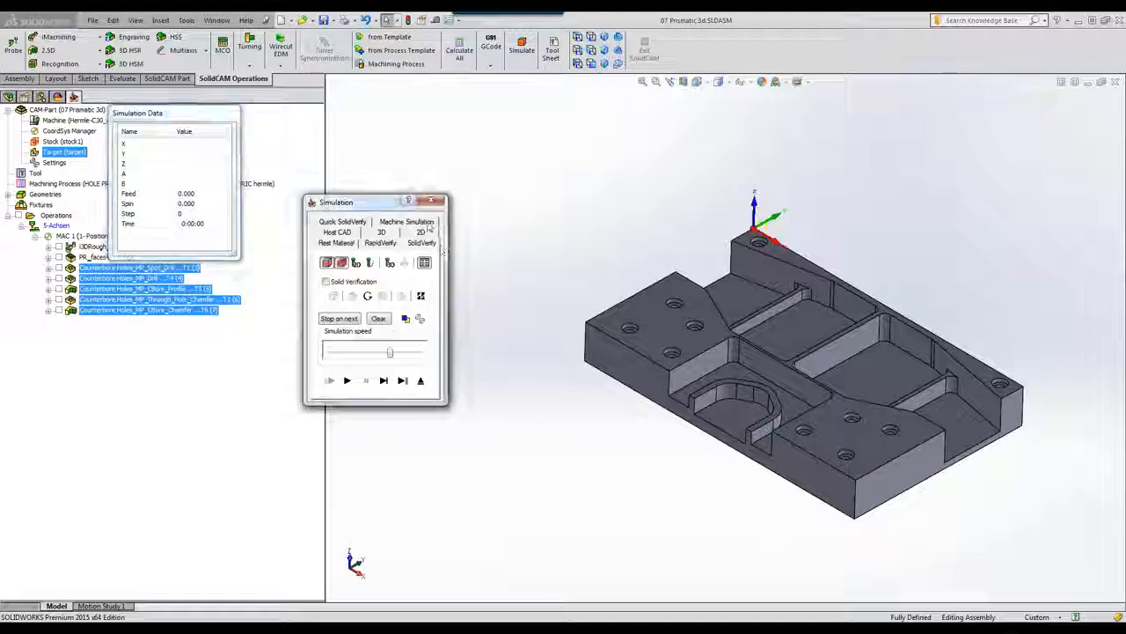
{"action": "left_click", "coordinate": [347, 380]}
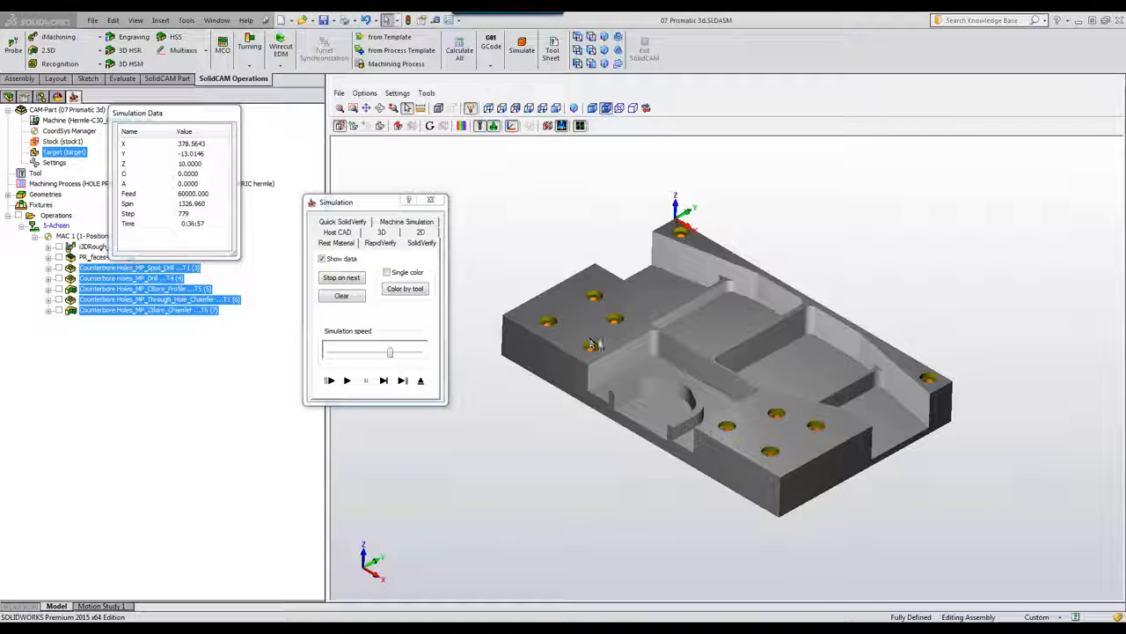
Step: Inspect the simulated counterbore holes, then exit the simulation and the Counterbore Holes process
{"action": "scroll", "coordinate": [603, 343], "scroll_direction": "up", "scroll_amount": 3}
{"action": "scroll", "coordinate": [606, 441], "scroll_direction": "down", "scroll_amount": 5}
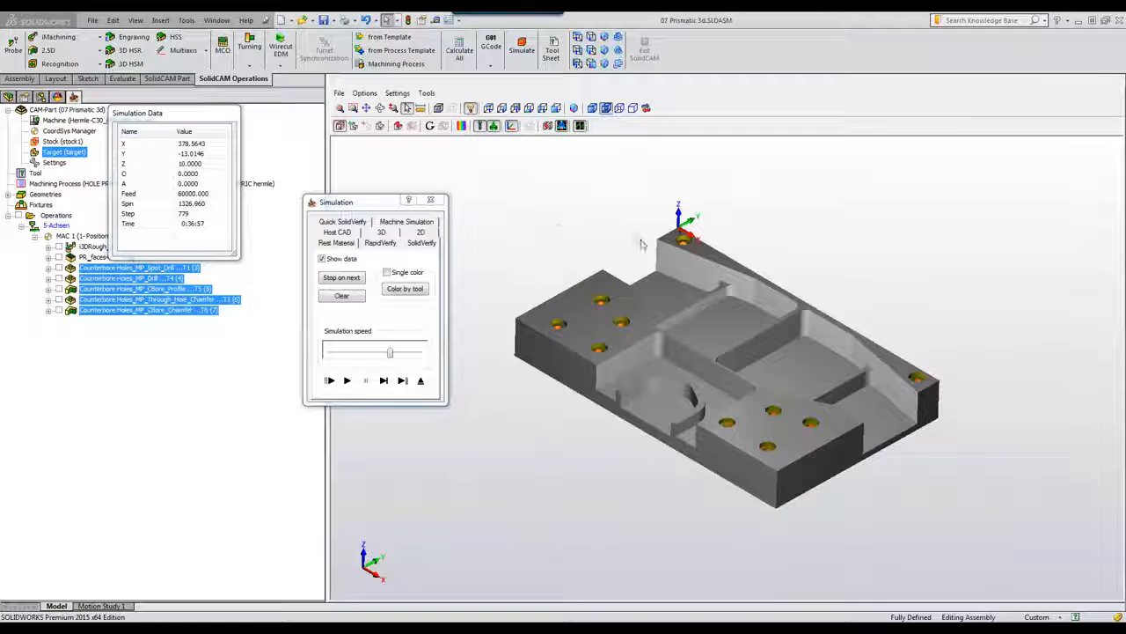
{"action": "scroll", "coordinate": [722, 369], "scroll_direction": "up", "scroll_amount": 4}
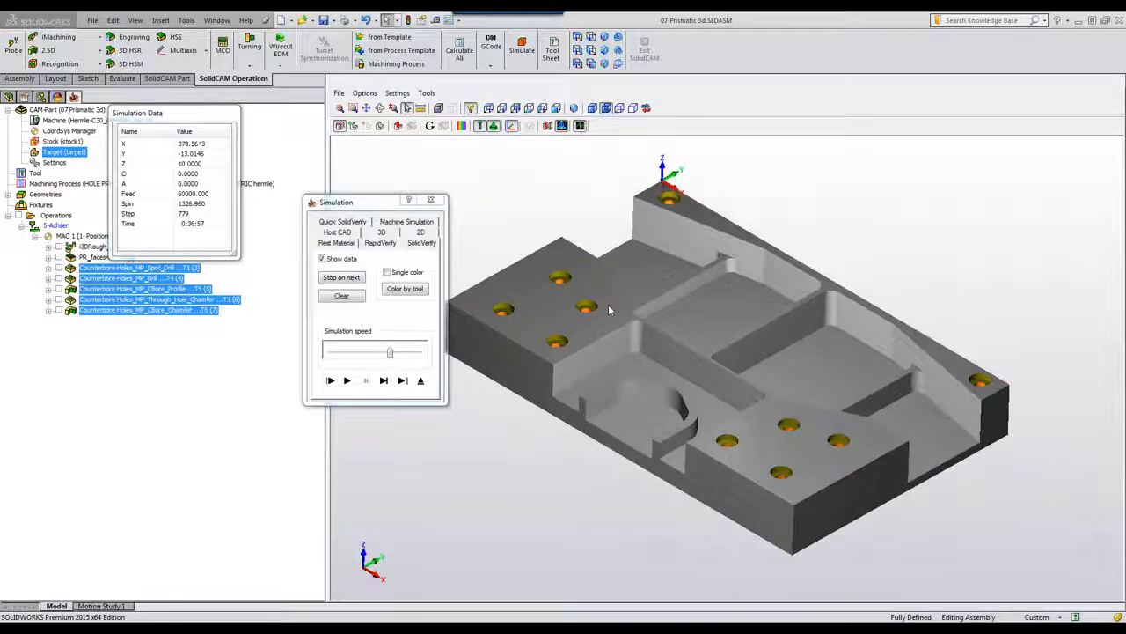
{"action": "scroll", "coordinate": [828, 453], "scroll_direction": "up", "scroll_amount": 4}
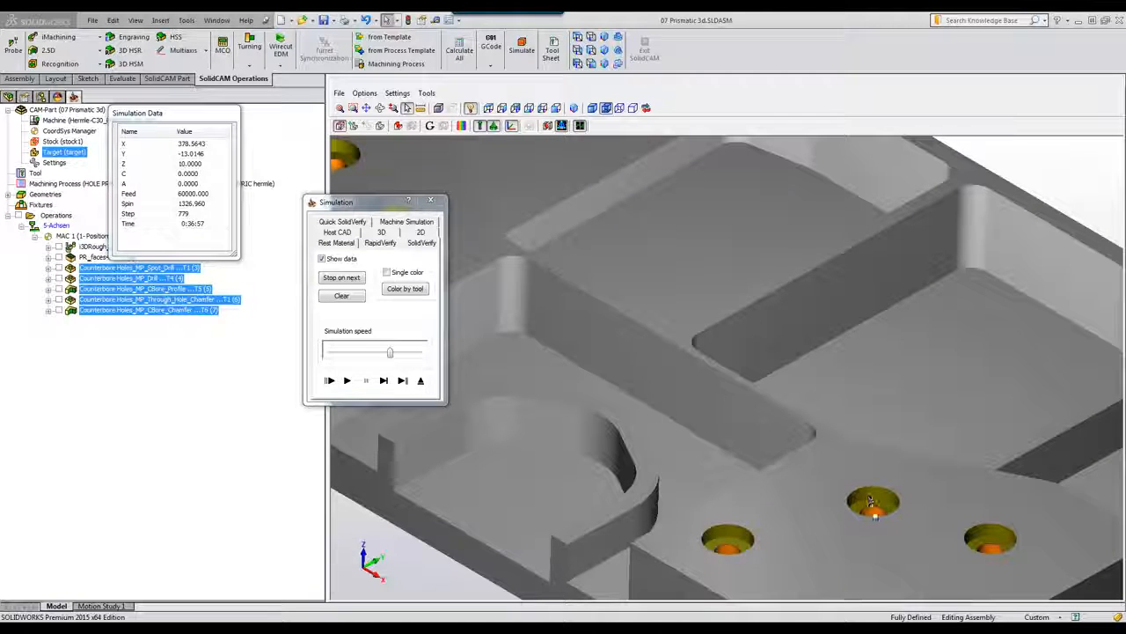
{"action": "left_click", "coordinate": [420, 381]}
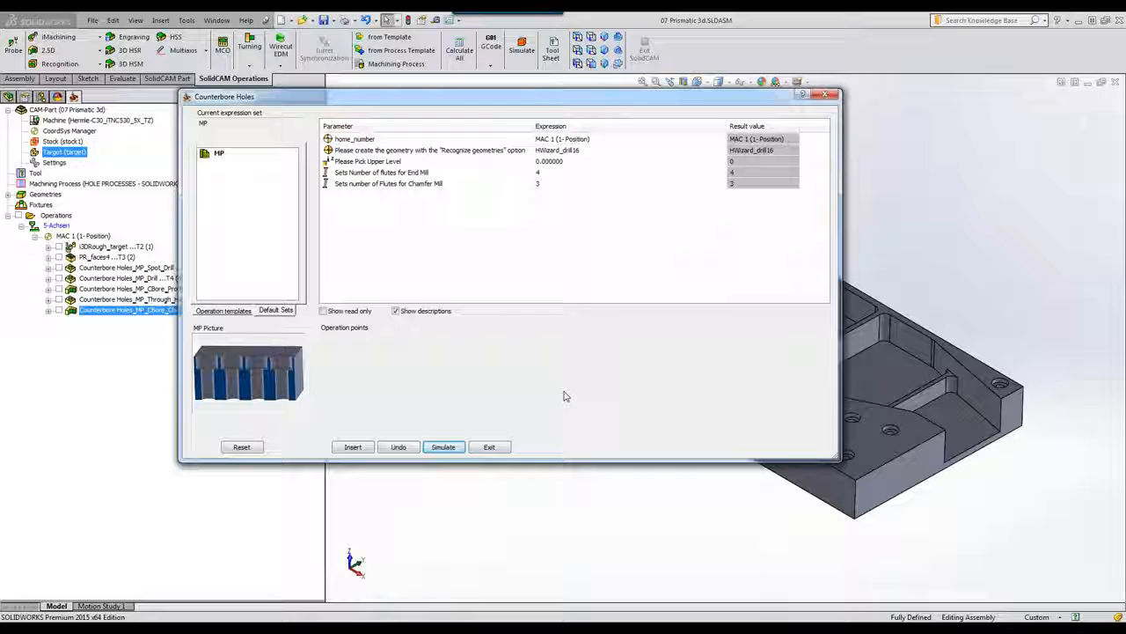
{"action": "left_click", "coordinate": [489, 447]}
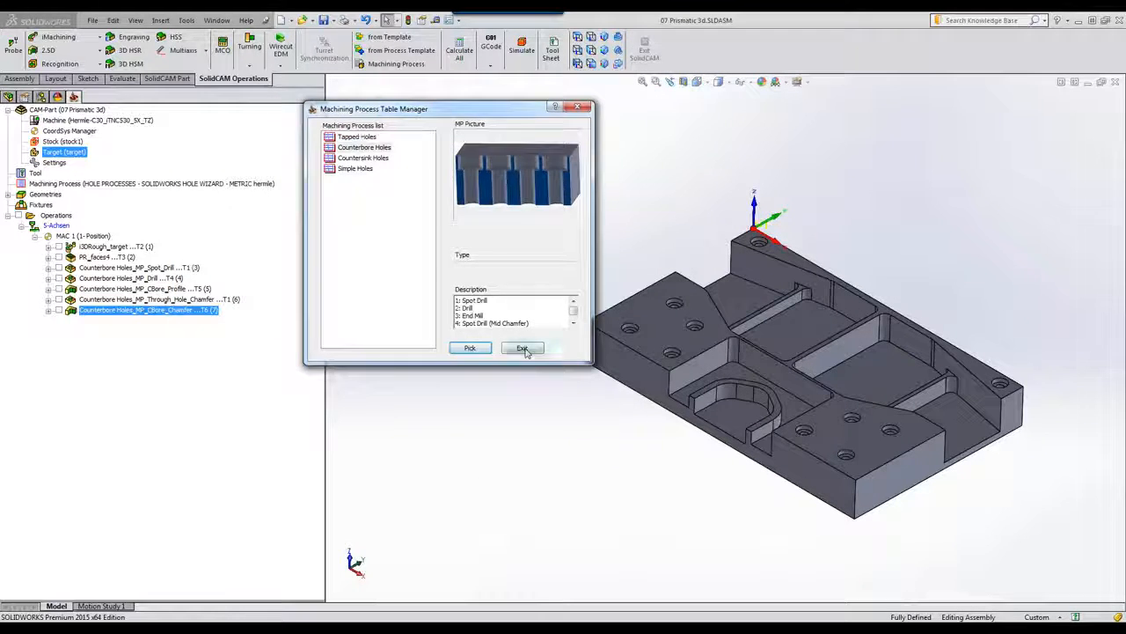
Step: Close the Machining Process Table Manager and the 07 Prismatic 3d CAM part
{"action": "left_click", "coordinate": [522, 348]}
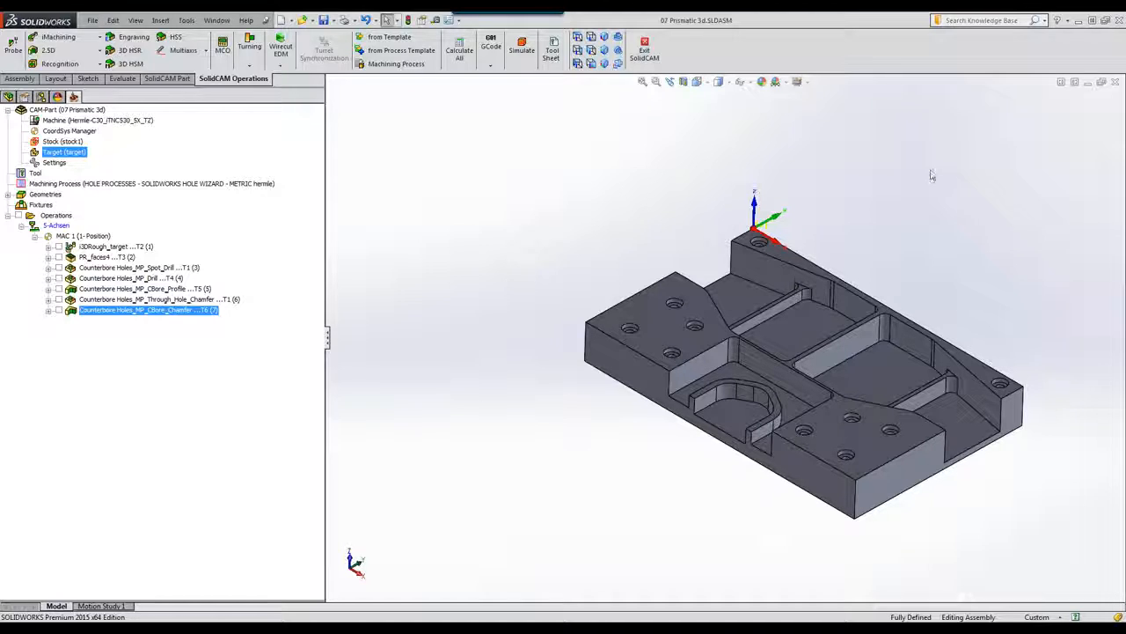
{"action": "left_click", "coordinate": [1115, 83]}
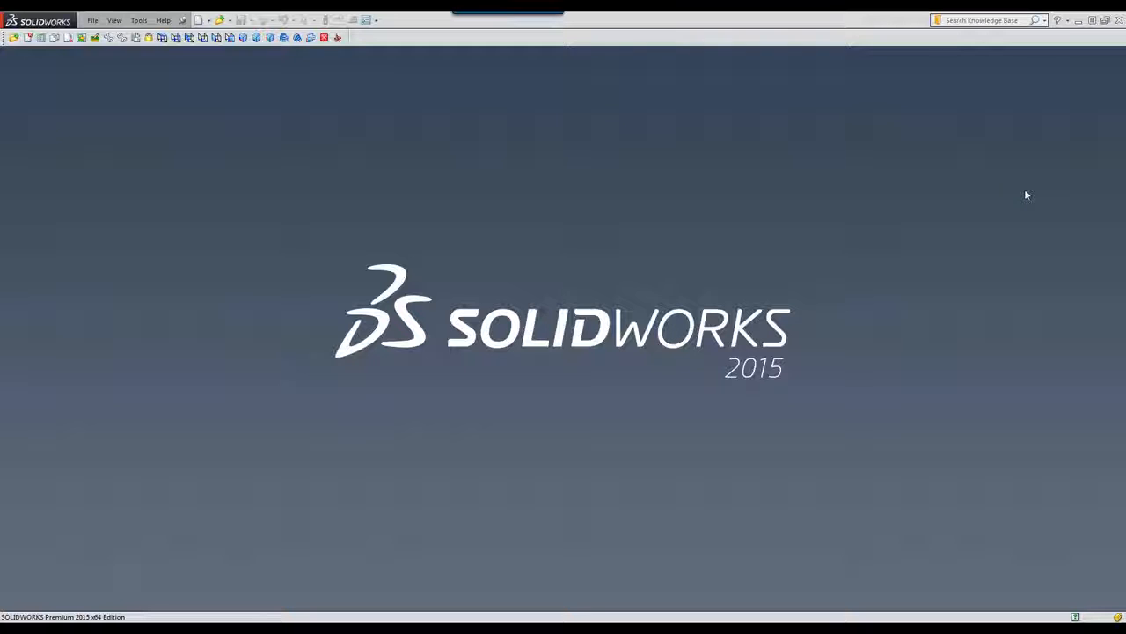
Step: Open the 06 3D-IMACHINING-PRISMATIC-5 CAM project
{"action": "left_click", "coordinate": [13, 39]}
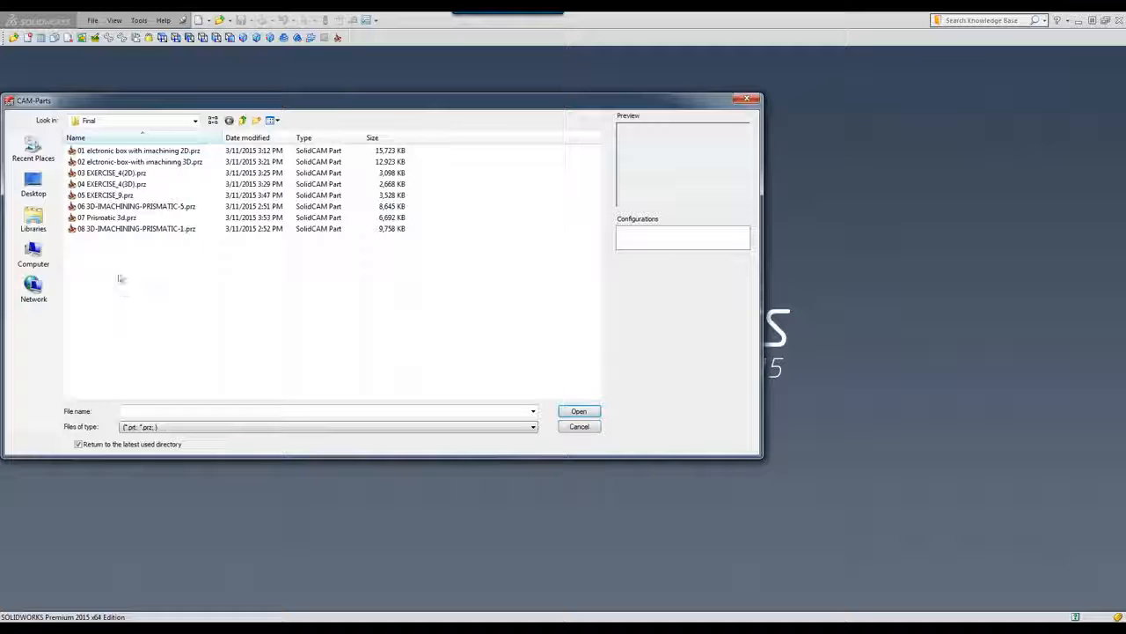
{"action": "left_click", "coordinate": [128, 207]}
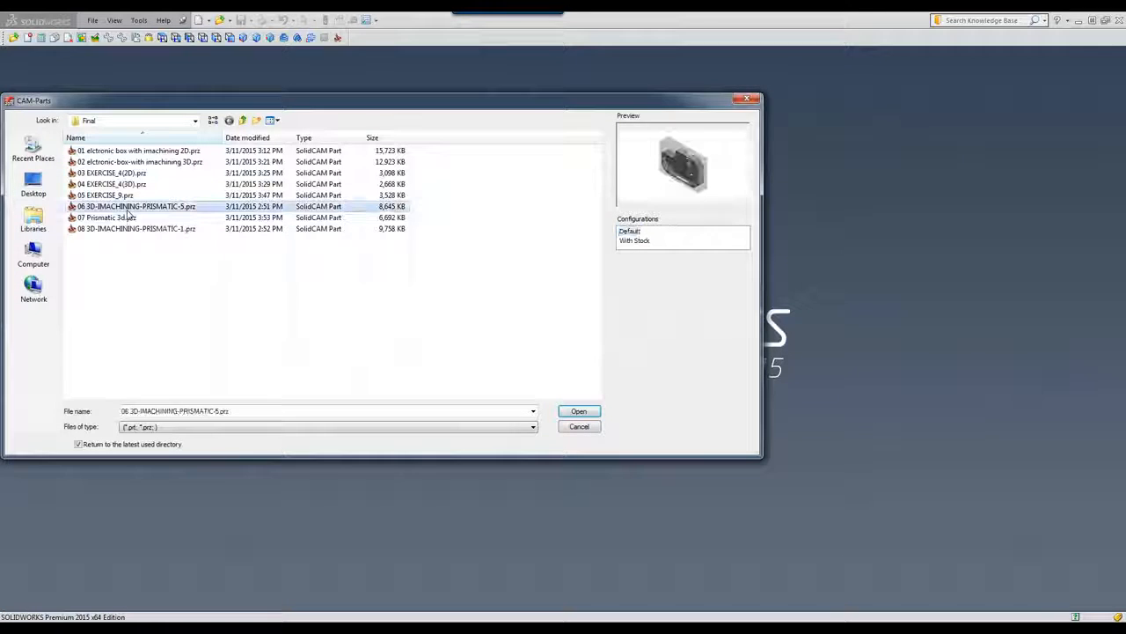
{"action": "left_click", "coordinate": [578, 413]}
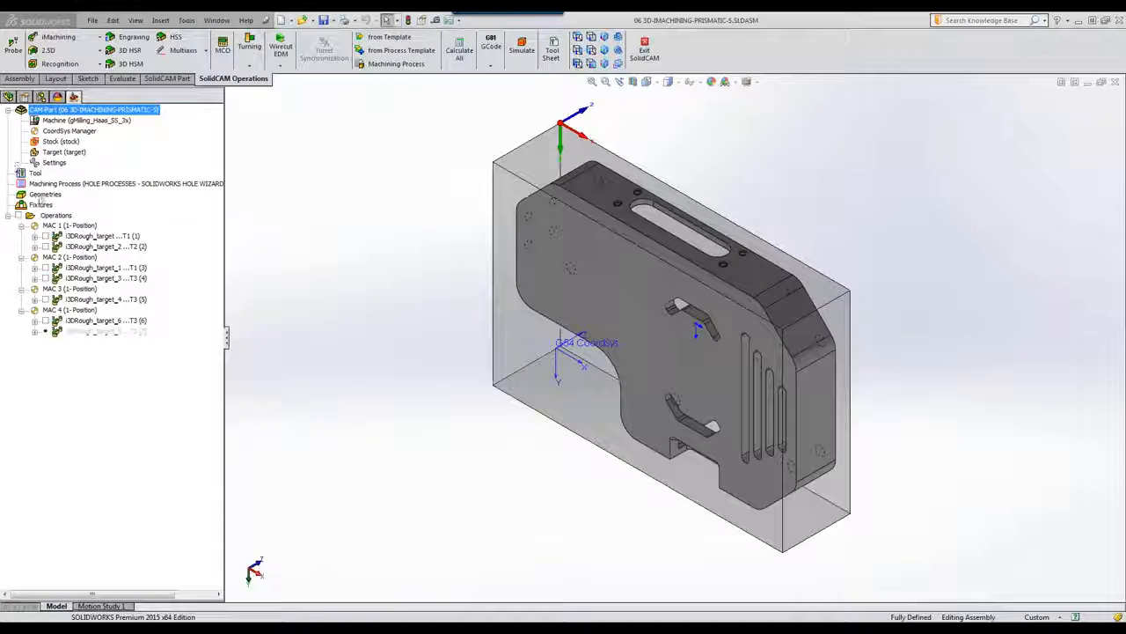
Step: View the part from MAC 1 through MAC 4, then edit the first i3DRough_target operation
{"action": "left_click", "coordinate": [50, 227]}
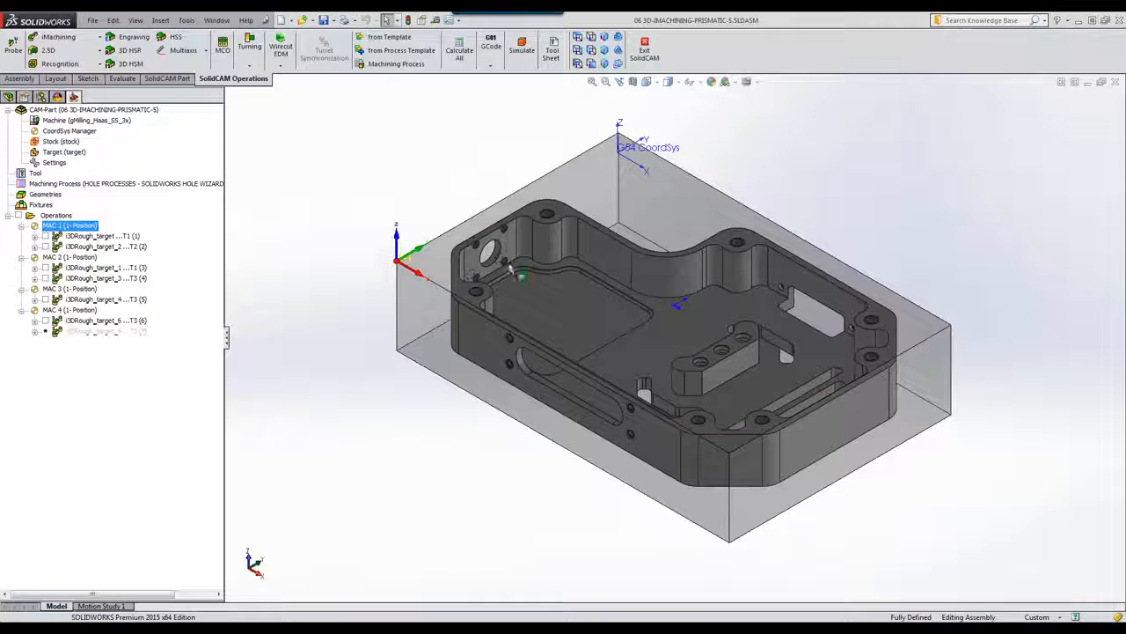
{"action": "left_click", "coordinate": [52, 258]}
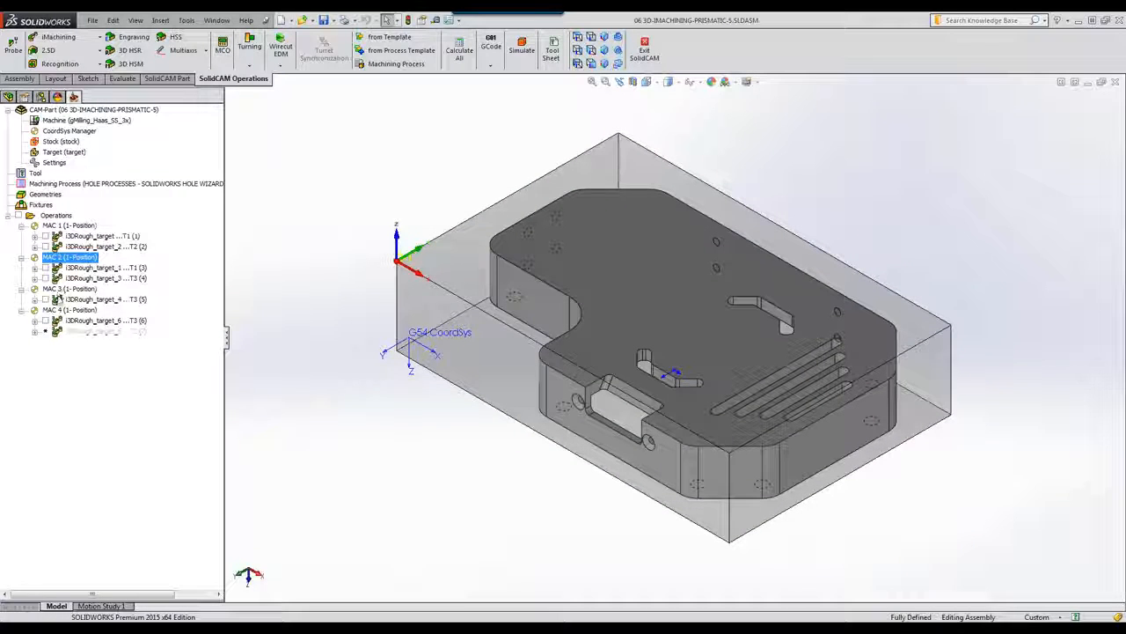
{"action": "left_click", "coordinate": [58, 292]}
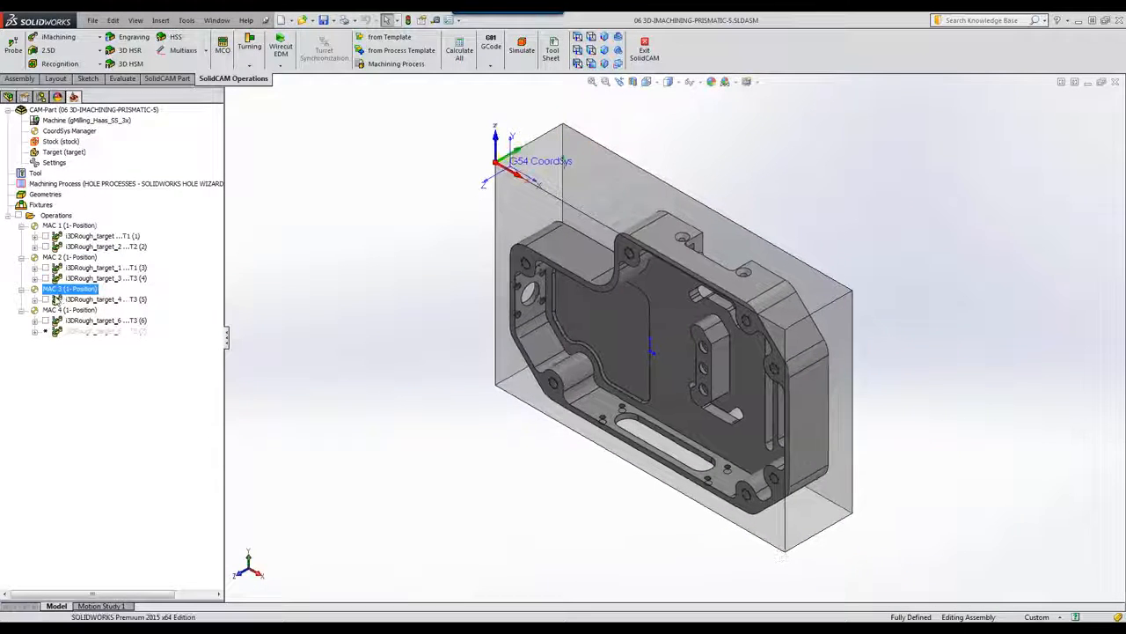
{"action": "left_click", "coordinate": [67, 310]}
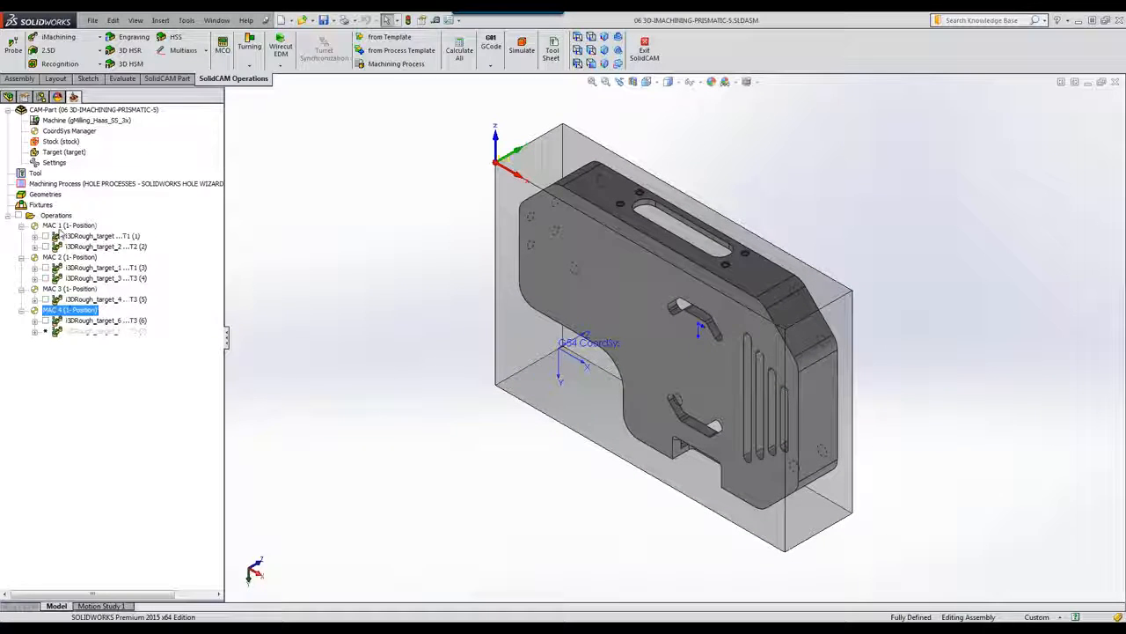
{"action": "left_click", "coordinate": [63, 226]}
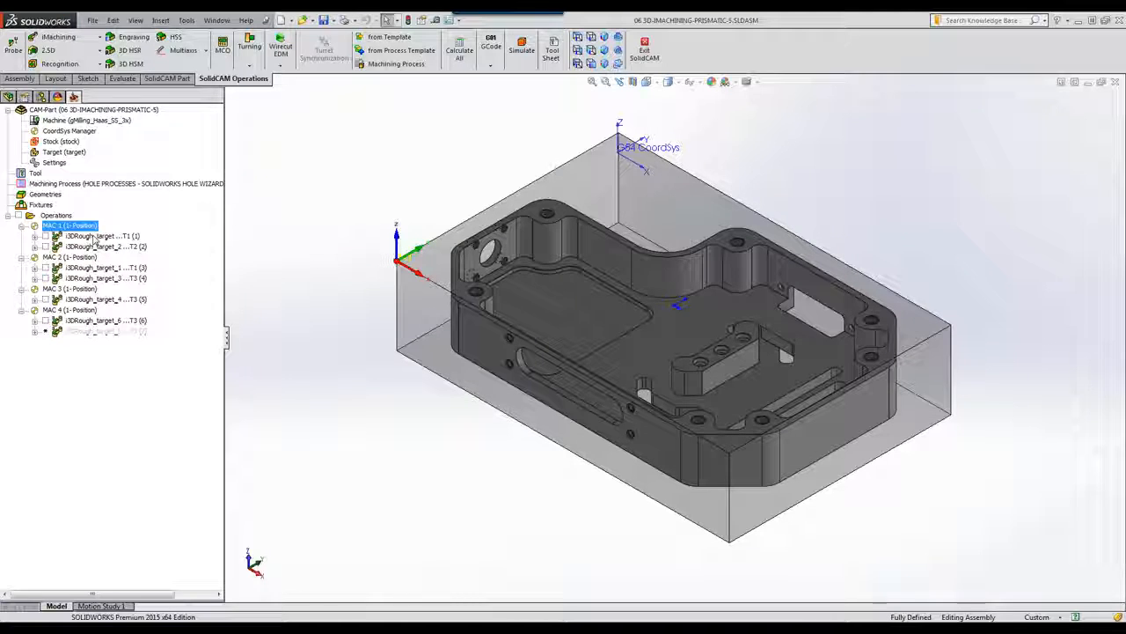
{"action": "double_click", "coordinate": [94, 237]}
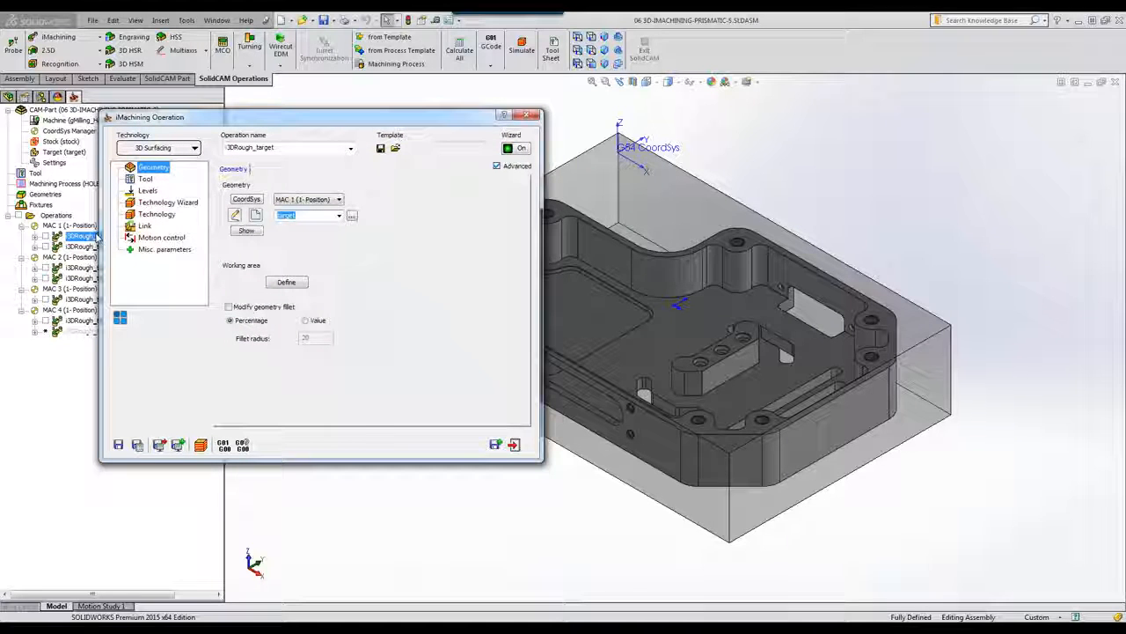
Step: Review the operation's tool, pick the -35.32 lower level from the model, check technology, then simulate
{"action": "left_click", "coordinate": [146, 180]}
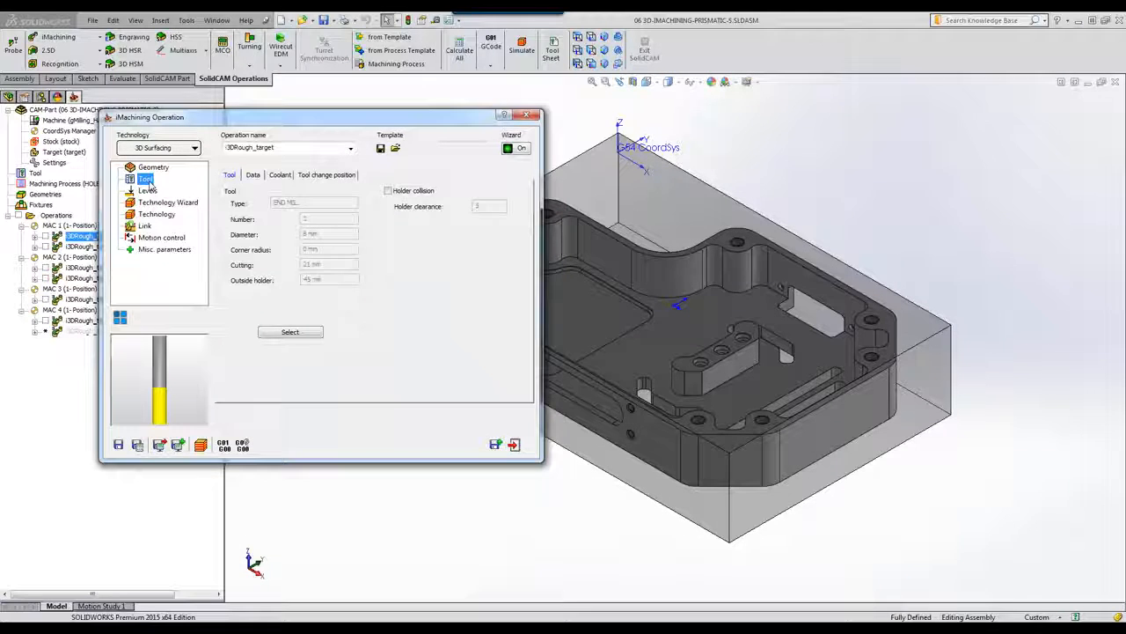
{"action": "left_click", "coordinate": [146, 198]}
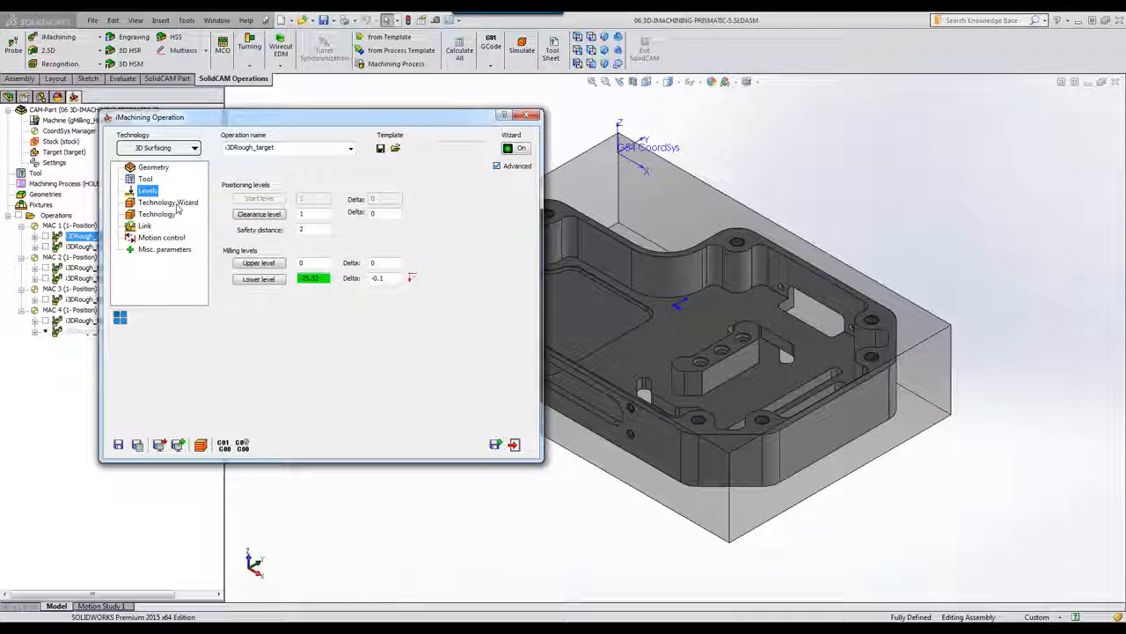
{"action": "left_click", "coordinate": [252, 279]}
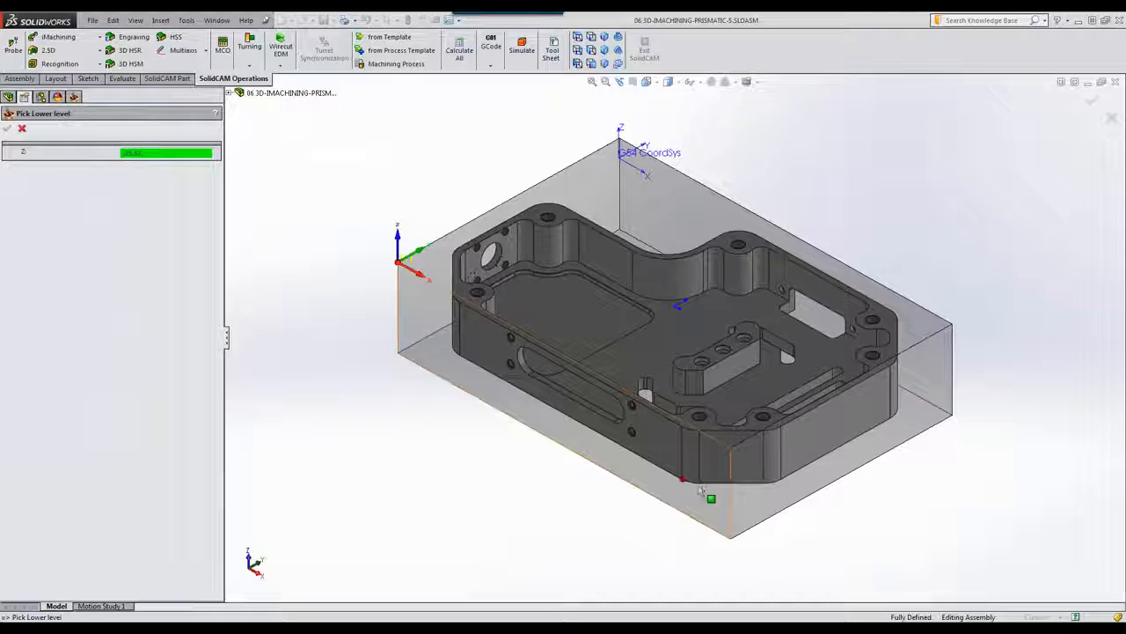
{"action": "left_click", "coordinate": [23, 129]}
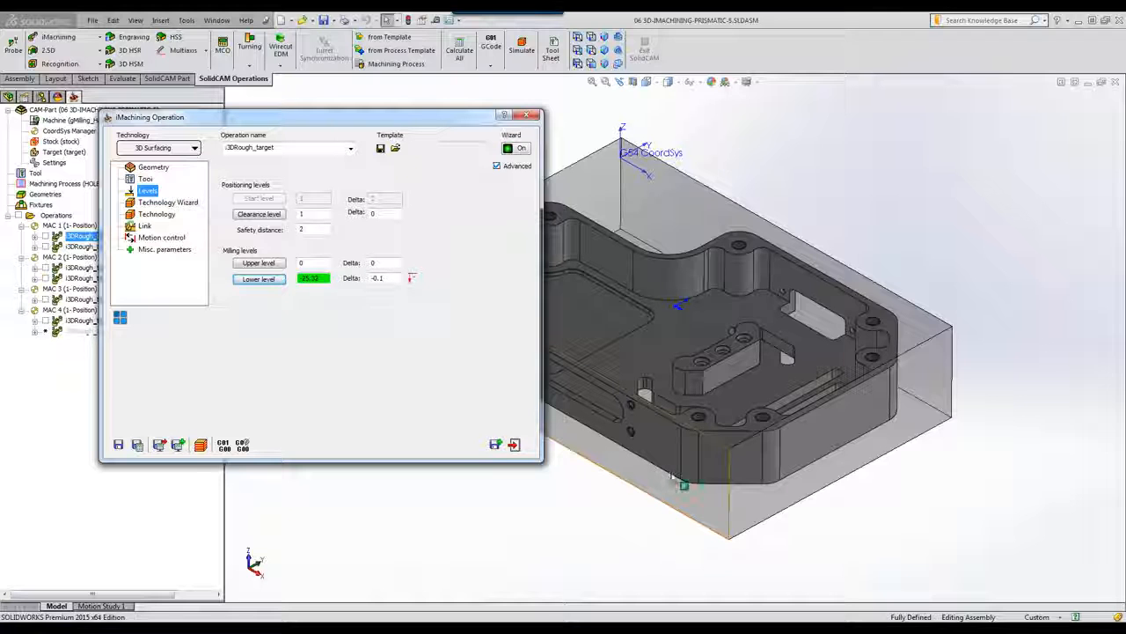
{"action": "left_click", "coordinate": [161, 215]}
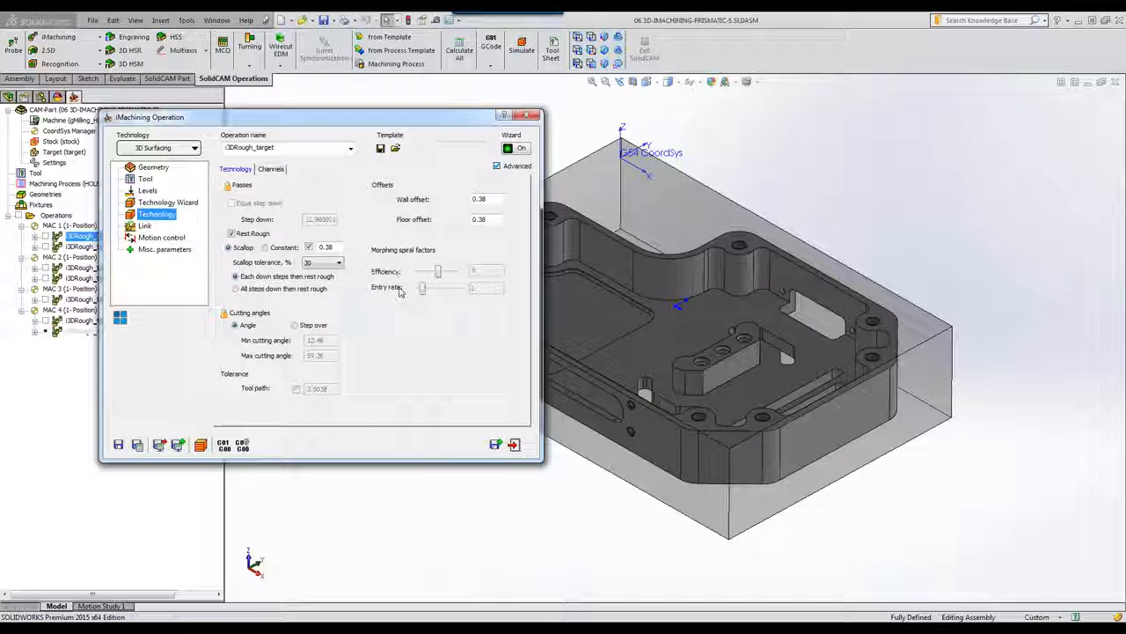
{"action": "left_click", "coordinate": [515, 443]}
{"action": "left_click", "coordinate": [522, 46]}
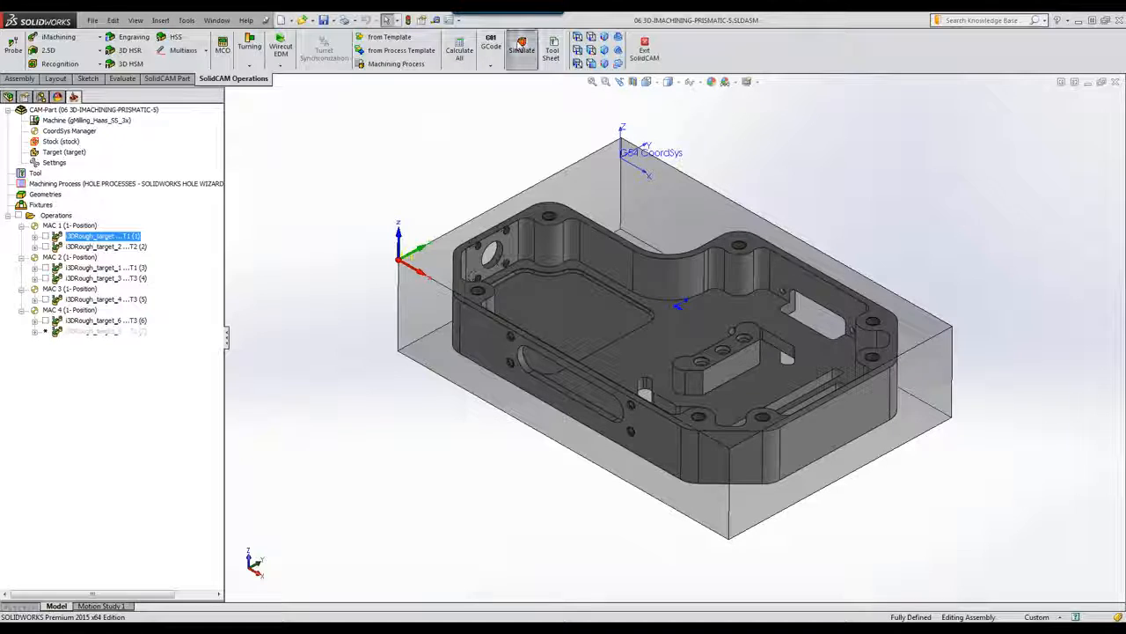
Step: Play the first MAC 1 roughing in SolidVerify at slightly higher speed, then exit
{"action": "left_click", "coordinate": [420, 222]}
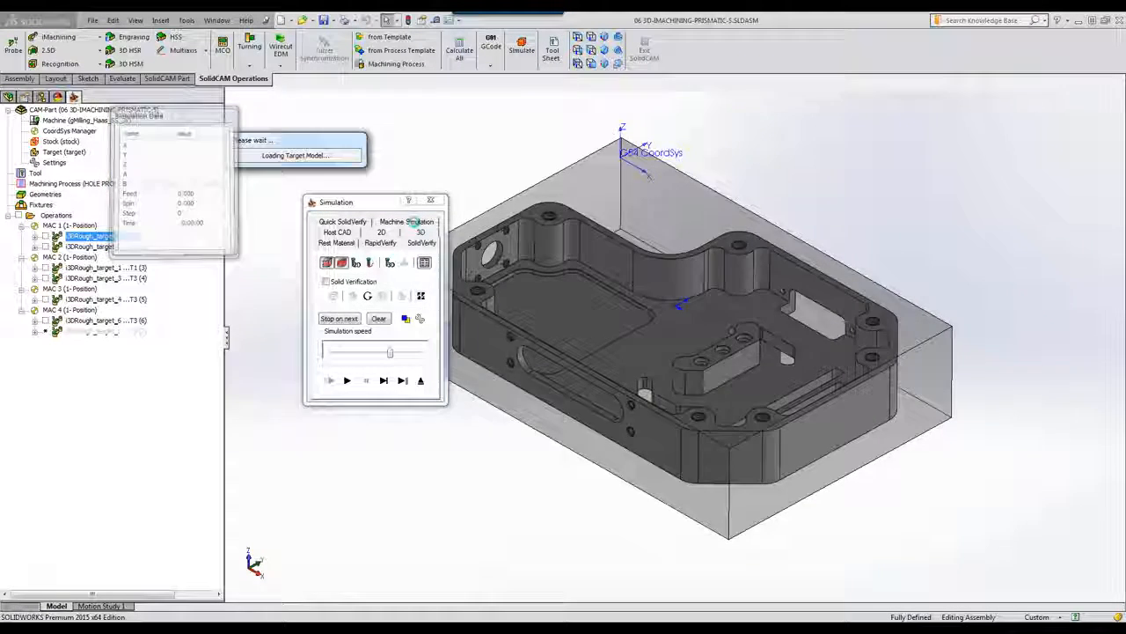
{"action": "left_click", "coordinate": [346, 381]}
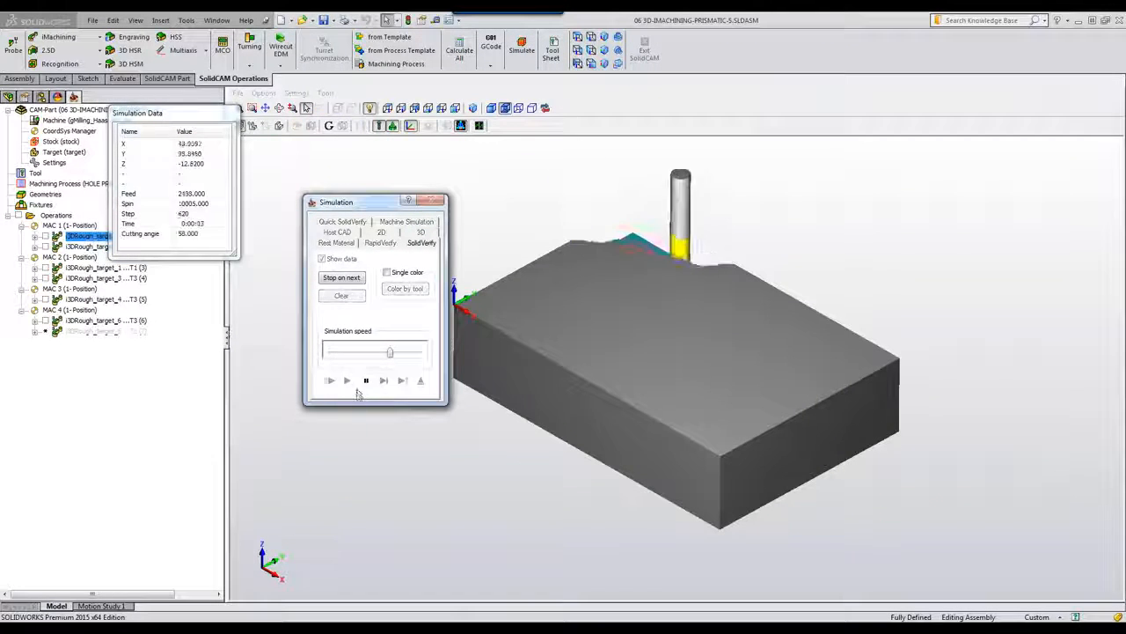
{"action": "left_click_drag", "start_coordinate": [390, 352], "coordinate": [399, 352]}
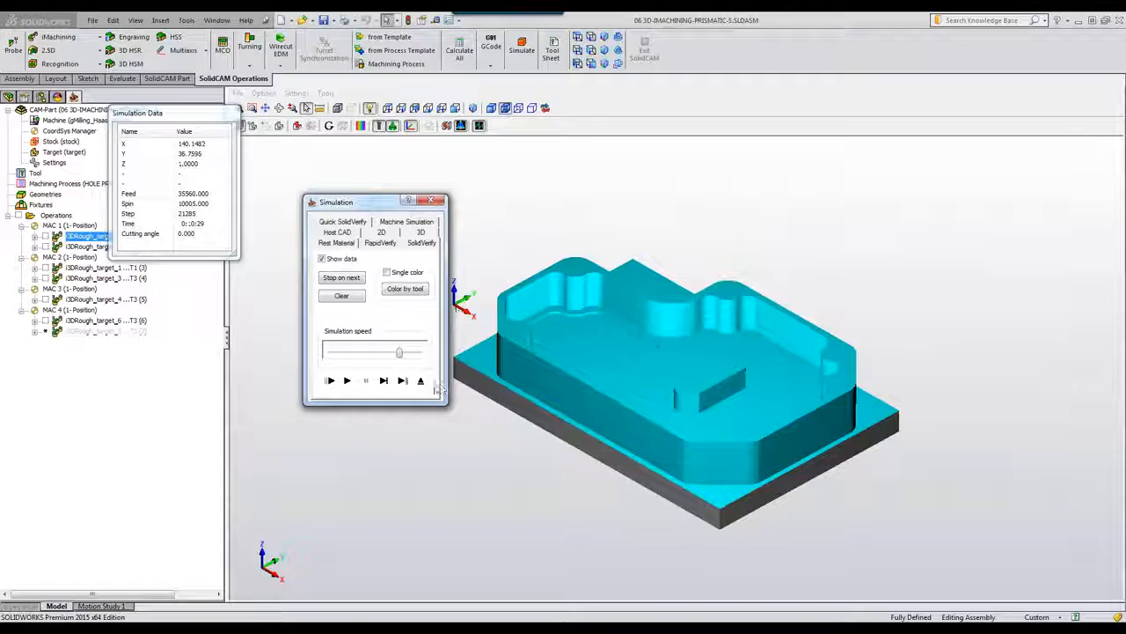
{"action": "left_click", "coordinate": [421, 380]}
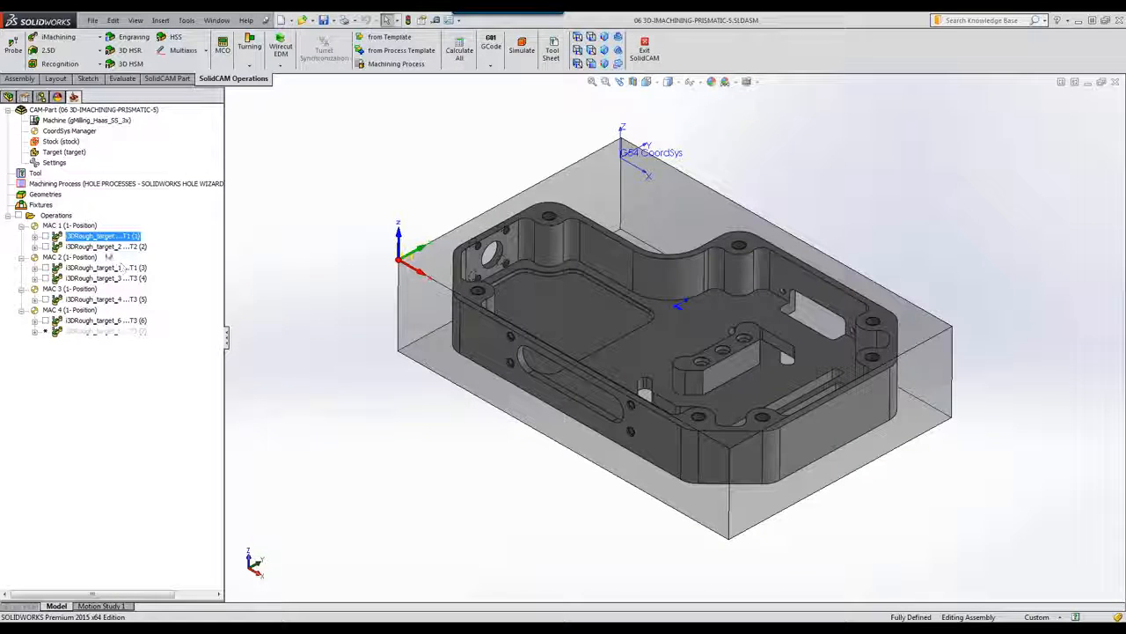
Step: Open i3DRough_target_2 and confirm it uses the 4 mm tool
{"action": "double_click", "coordinate": [107, 252]}
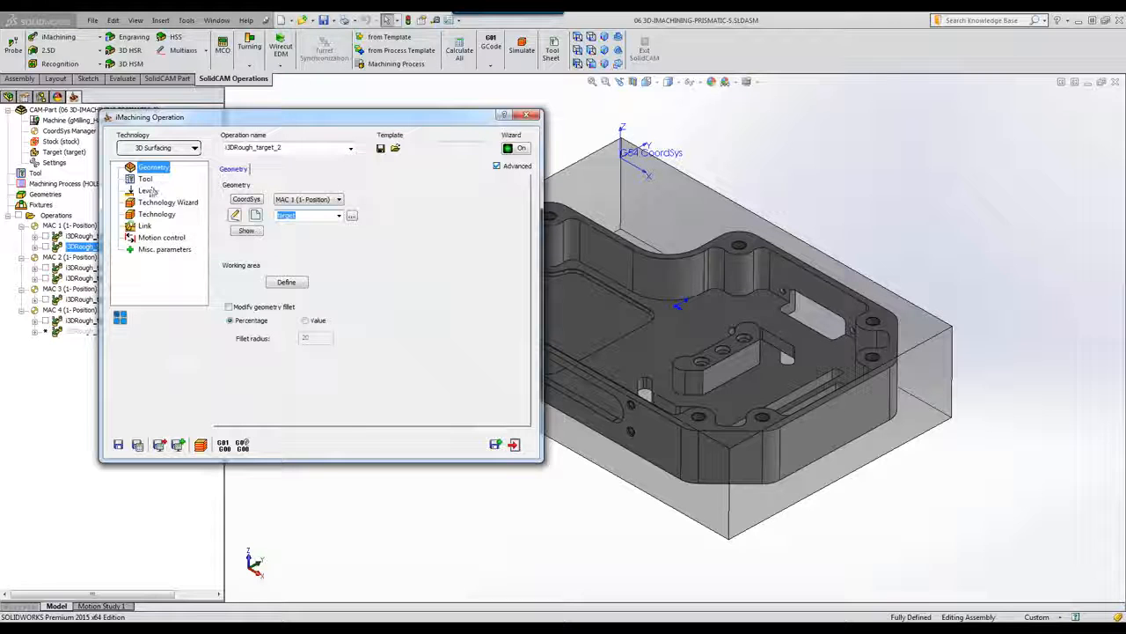
{"action": "left_click", "coordinate": [146, 179]}
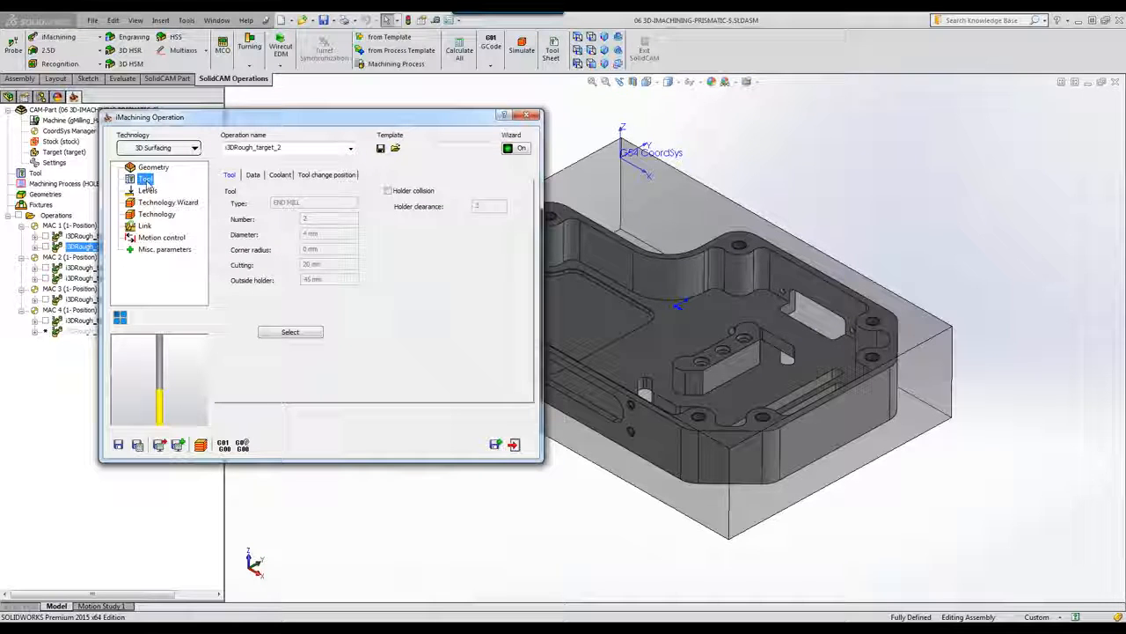
{"action": "left_click", "coordinate": [514, 445]}
Step: Simulate i3DRough_target_2 in SolidVerify, then show MAC 2 and open its first roughing operation
{"action": "left_click", "coordinate": [522, 48]}
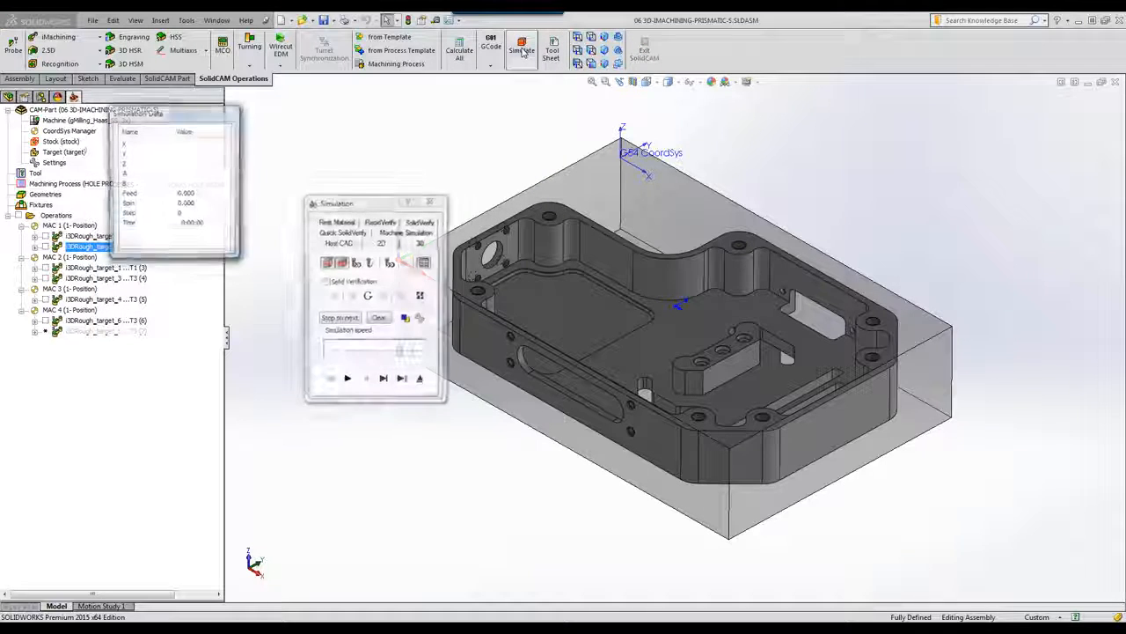
{"action": "left_click", "coordinate": [412, 222]}
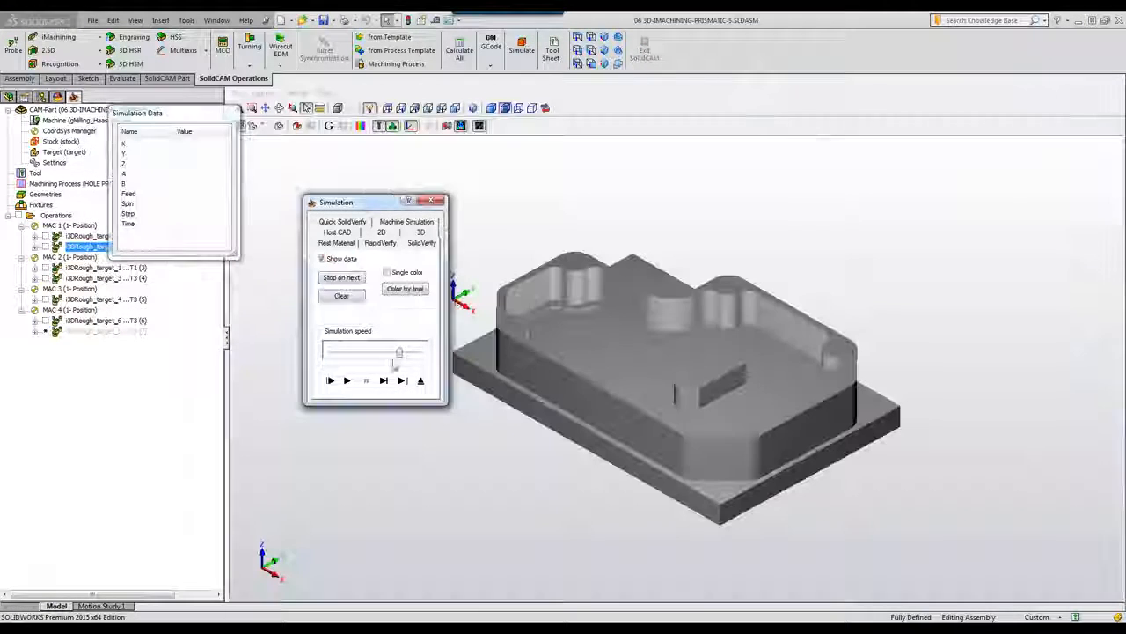
{"action": "left_click", "coordinate": [347, 381]}
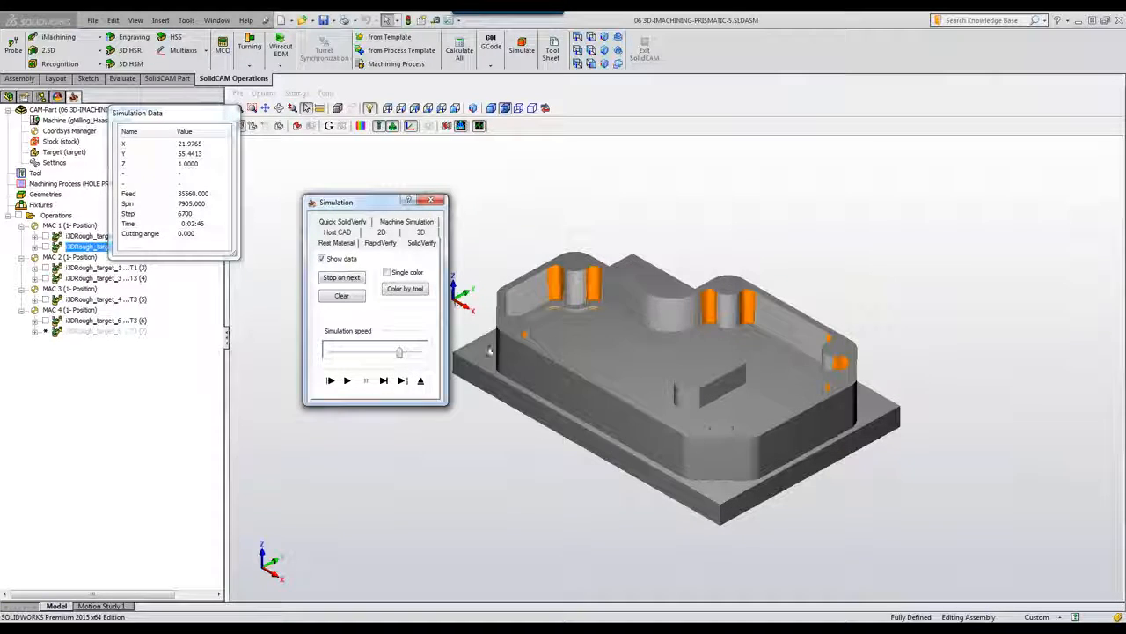
{"action": "left_click", "coordinate": [421, 380]}
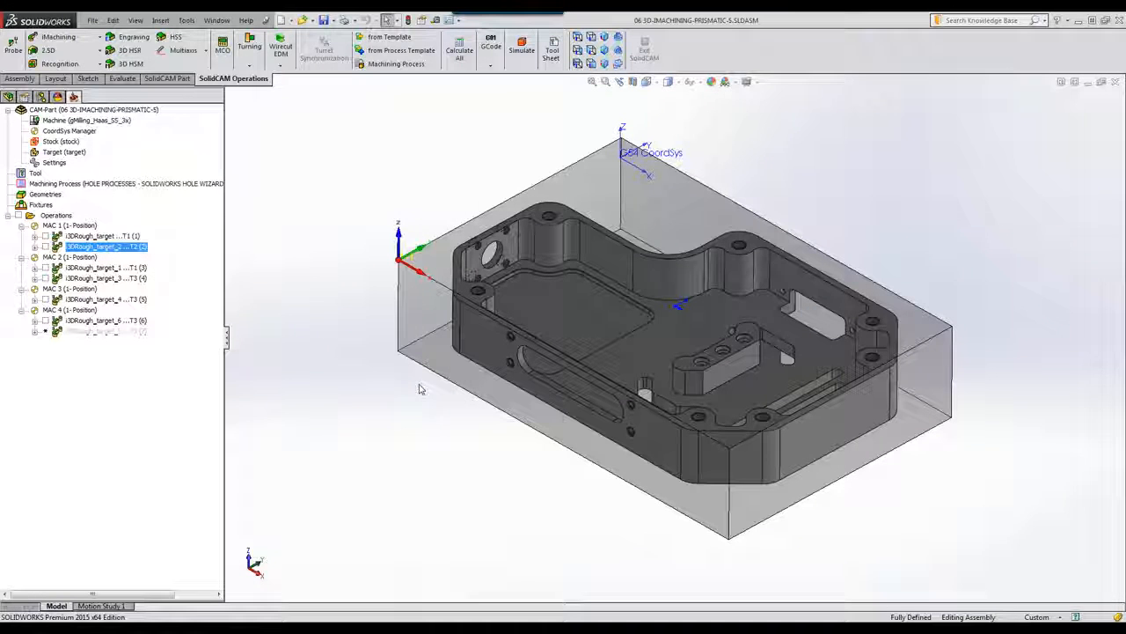
{"action": "left_click", "coordinate": [55, 257]}
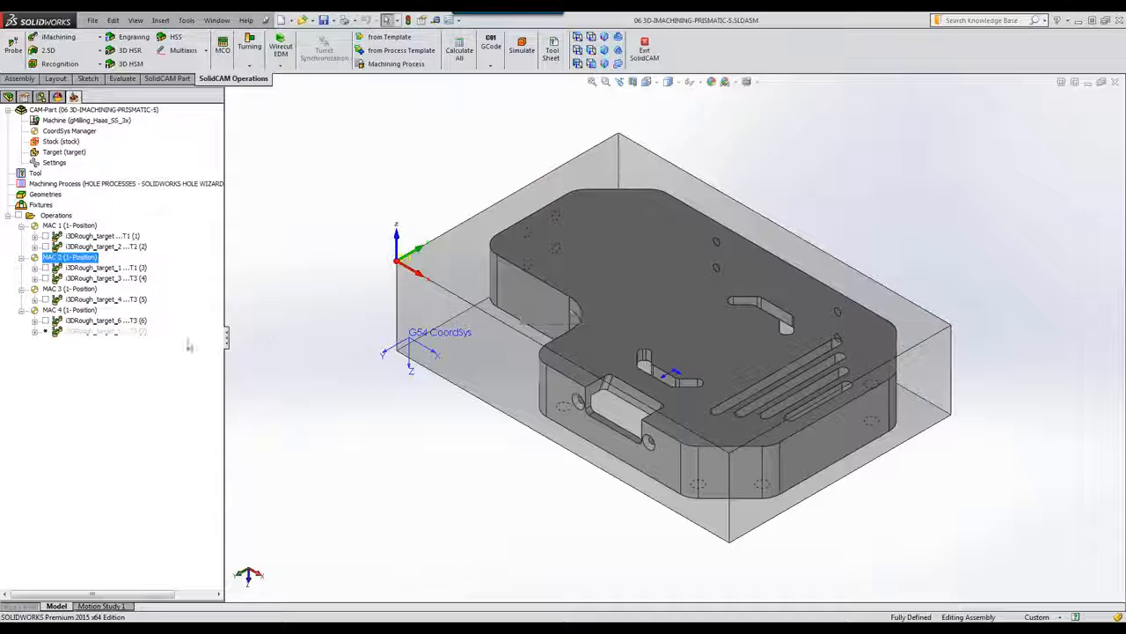
{"action": "double_click", "coordinate": [95, 267]}
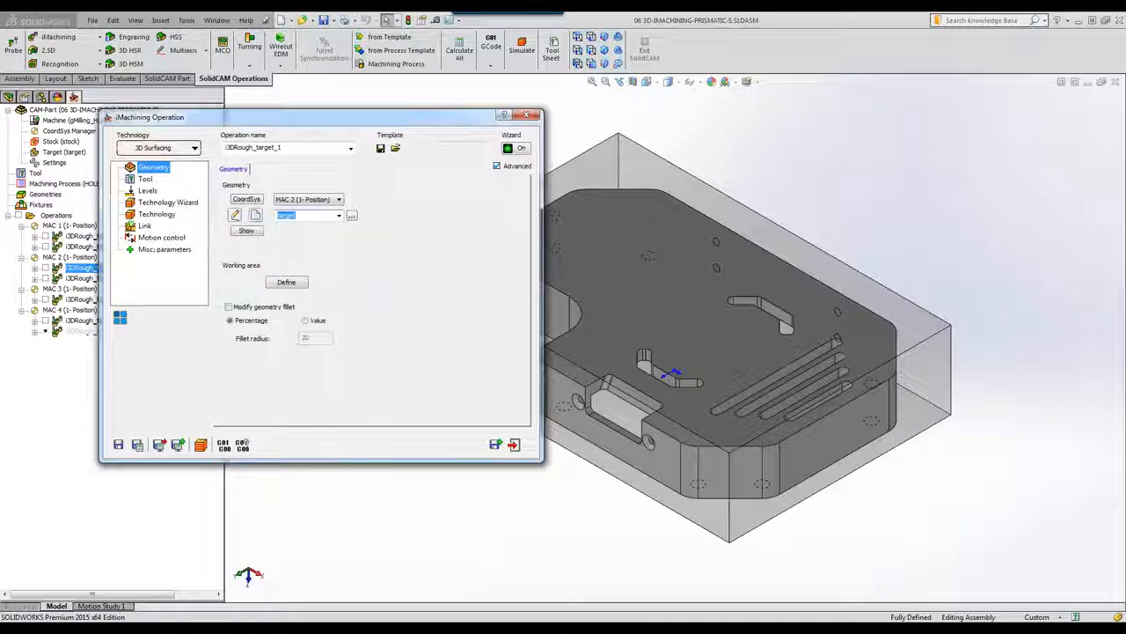
{"action": "left_click", "coordinate": [242, 230]}
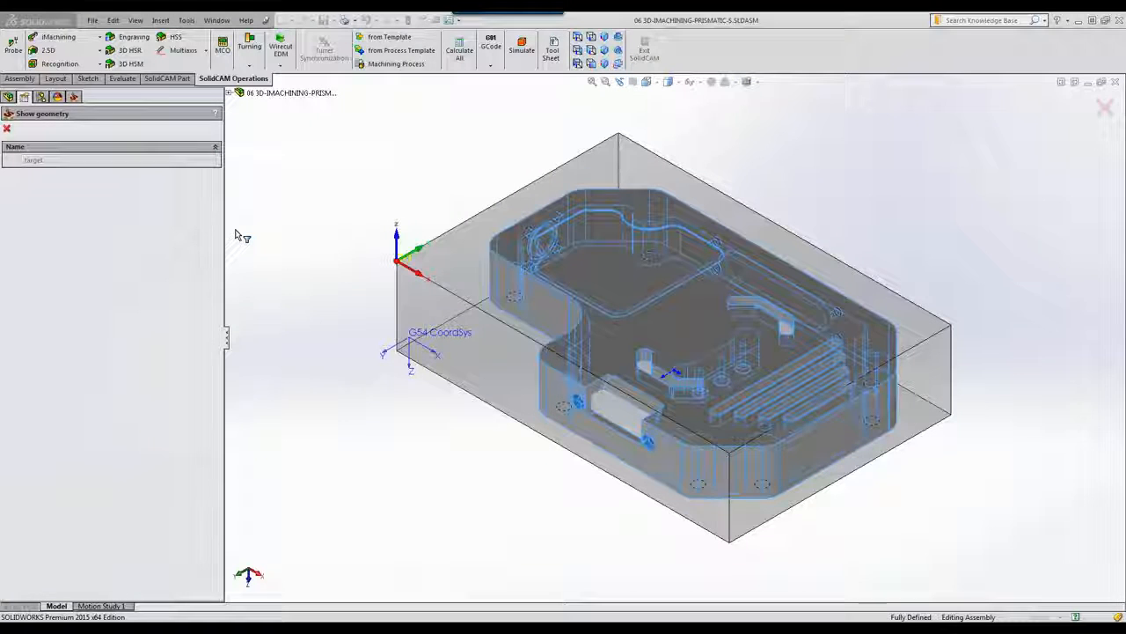
{"action": "left_click", "coordinate": [7, 128]}
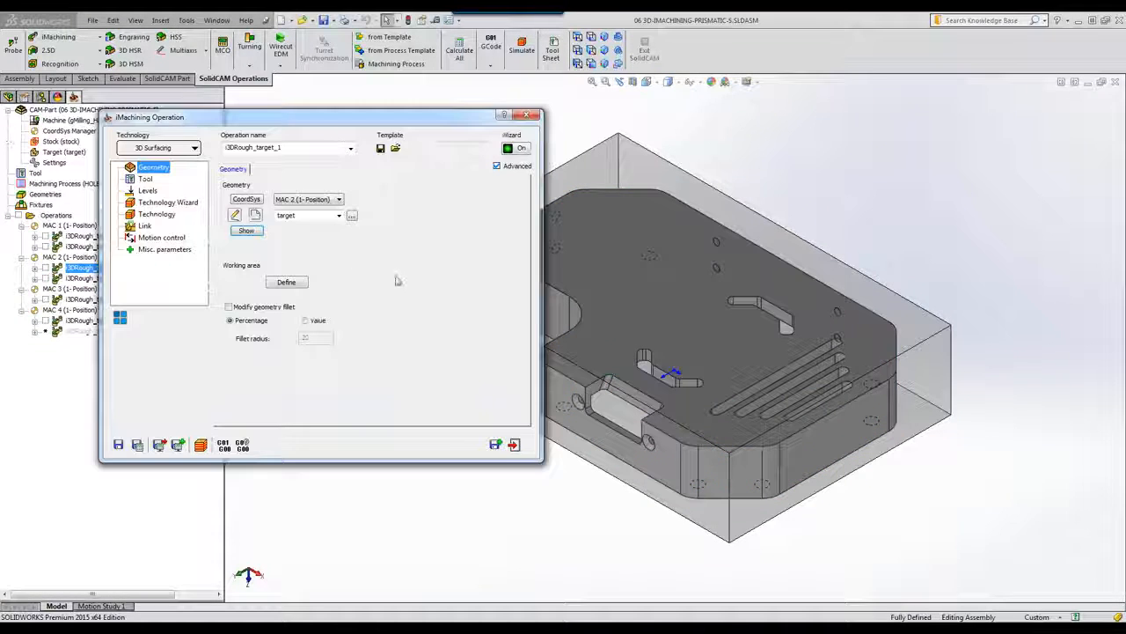
{"action": "left_click", "coordinate": [286, 282]}
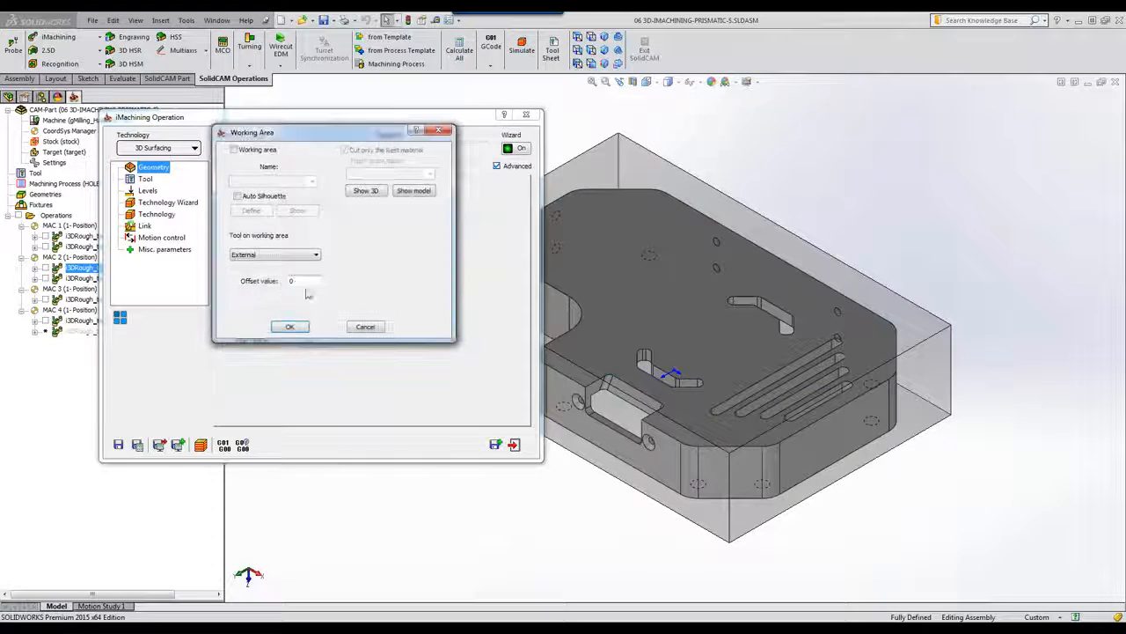
{"action": "left_click", "coordinate": [363, 191]}
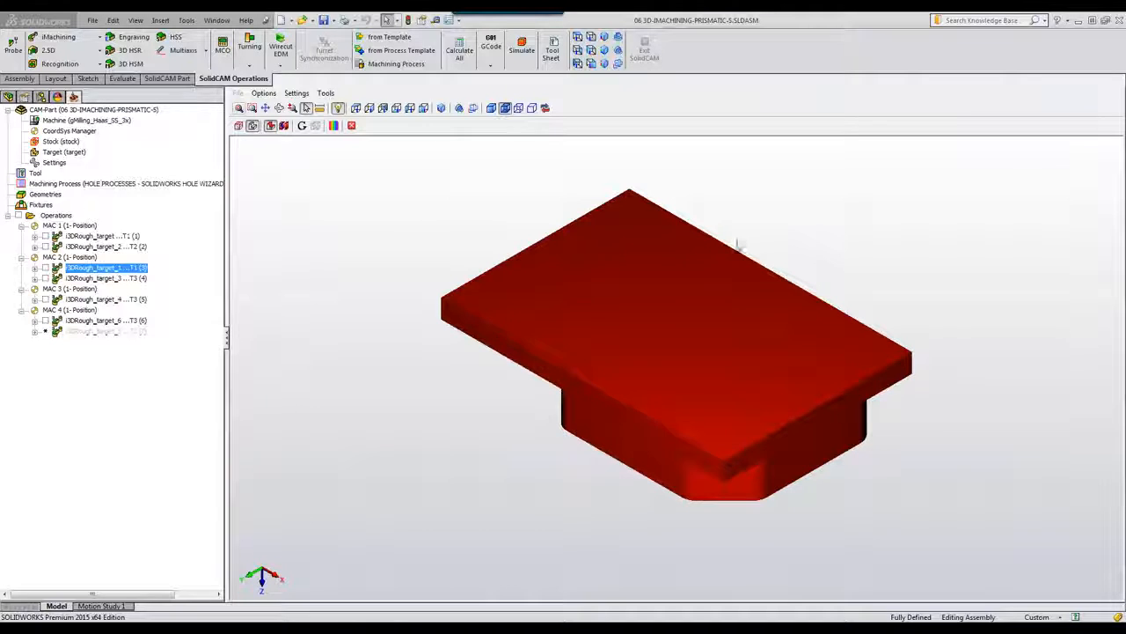
{"action": "left_click", "coordinate": [351, 126]}
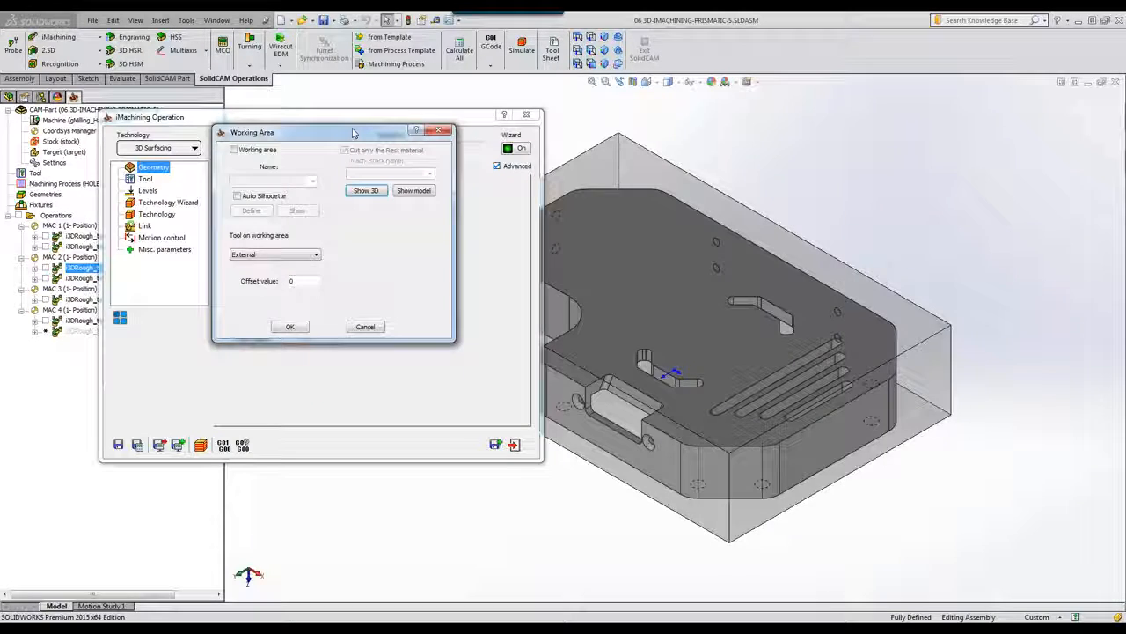
{"action": "left_click", "coordinate": [363, 327]}
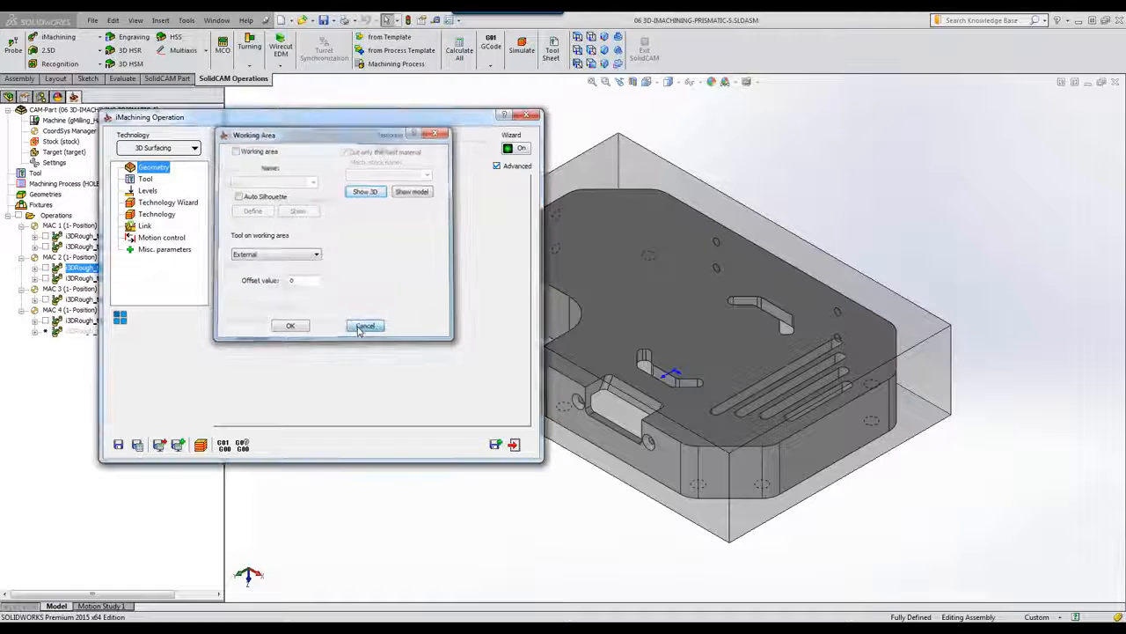
{"action": "left_click", "coordinate": [148, 180]}
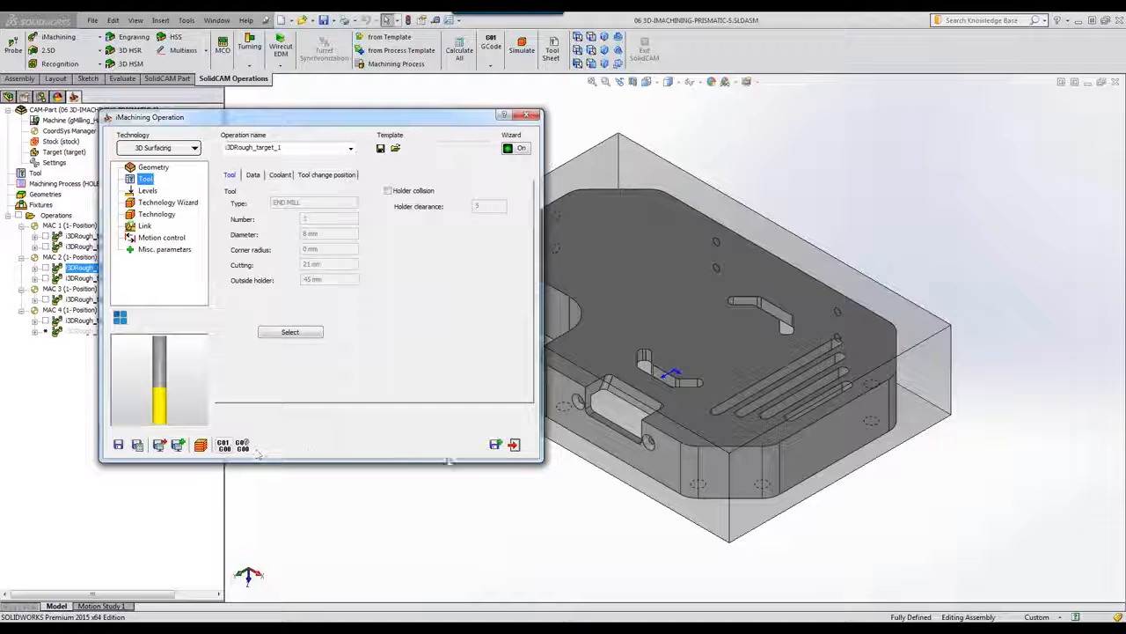
{"action": "left_click", "coordinate": [514, 444]}
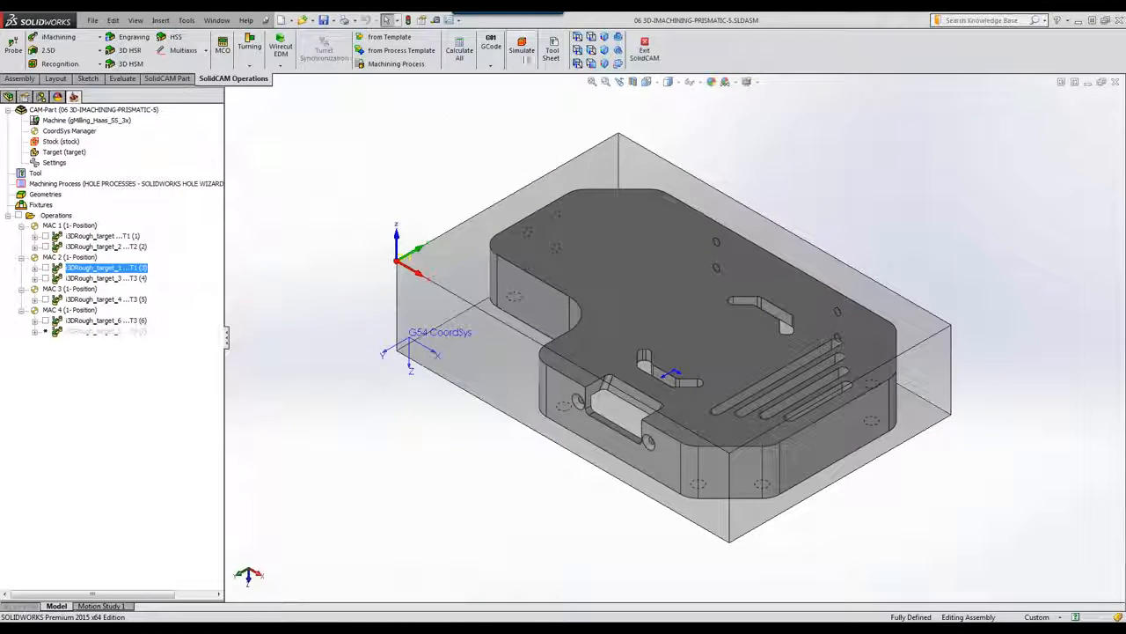
{"action": "left_click", "coordinate": [522, 44]}
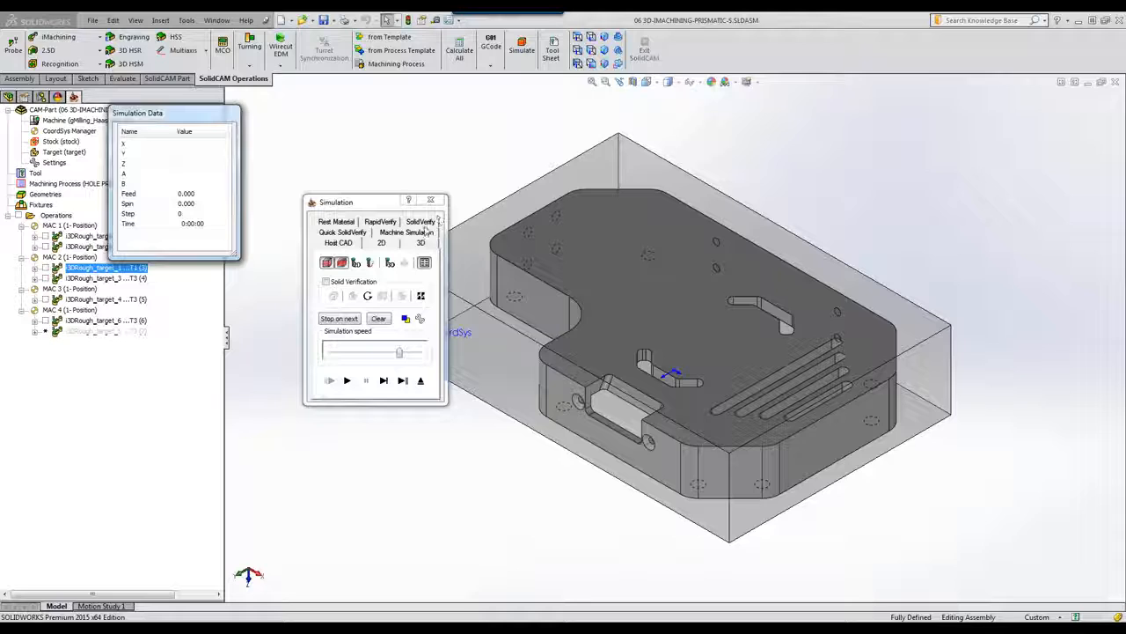
{"action": "left_click", "coordinate": [421, 223]}
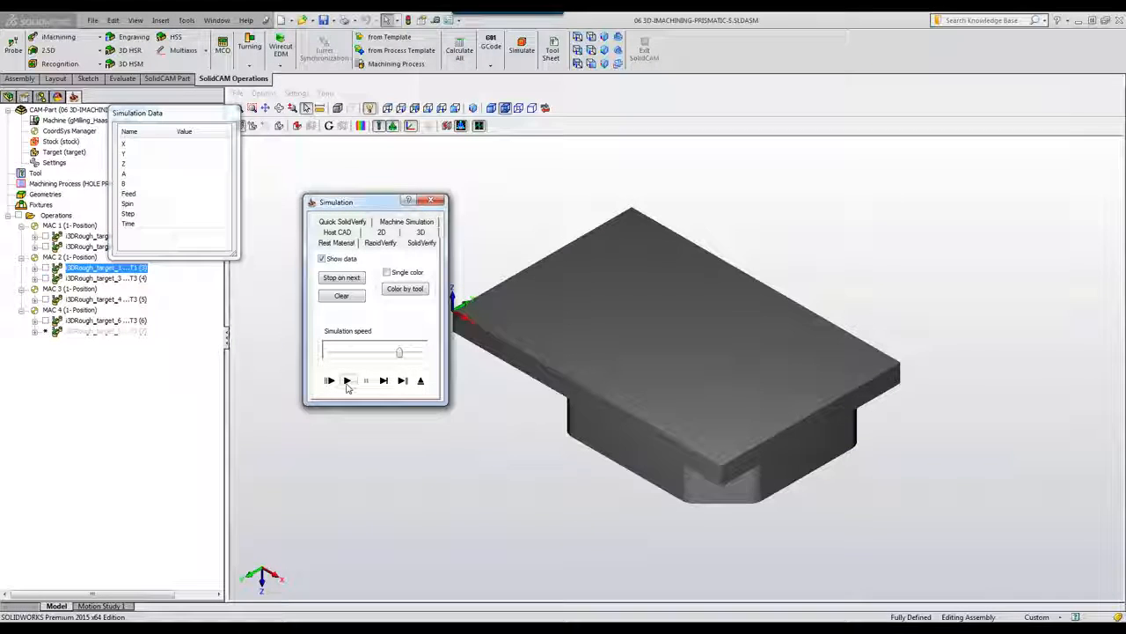
{"action": "left_click", "coordinate": [347, 381]}
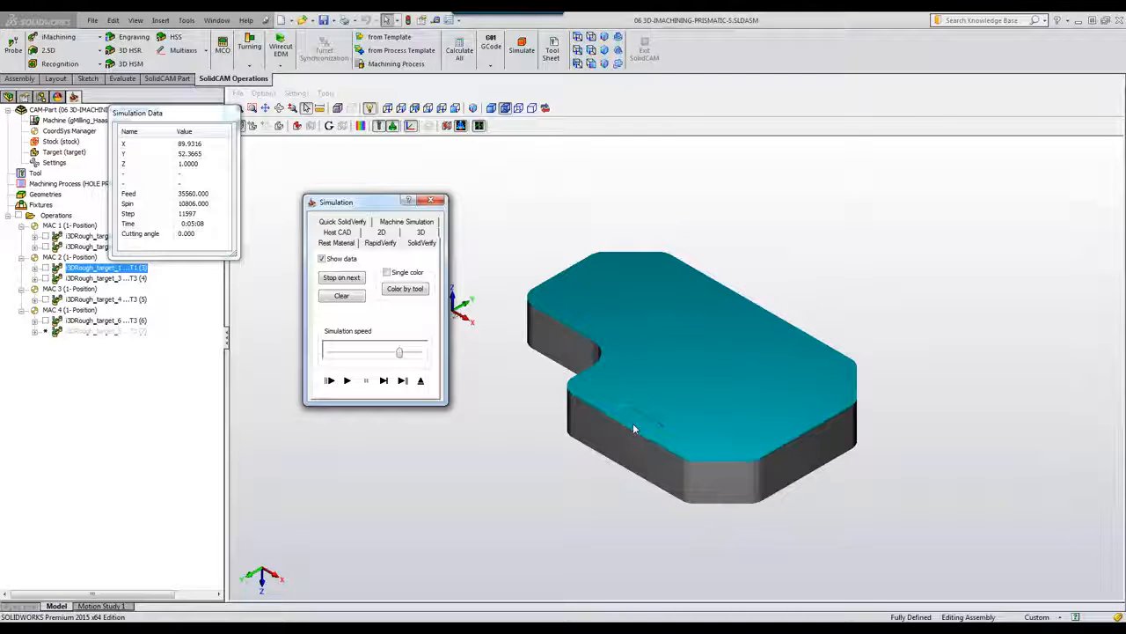
{"action": "left_click", "coordinate": [421, 381]}
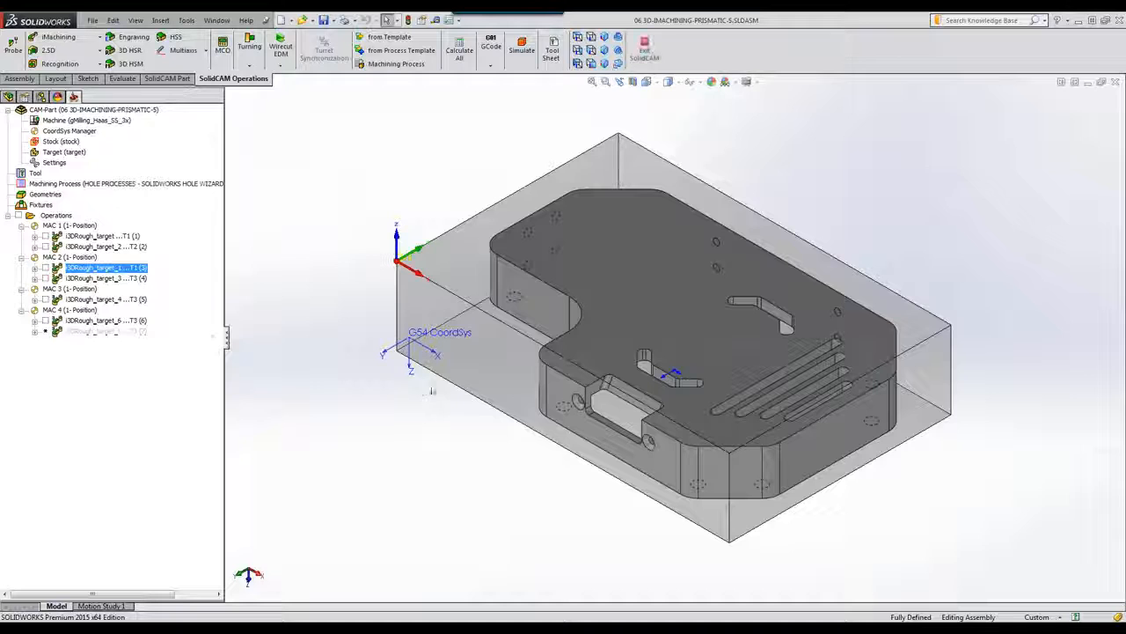
{"action": "double_click", "coordinate": [99, 278]}
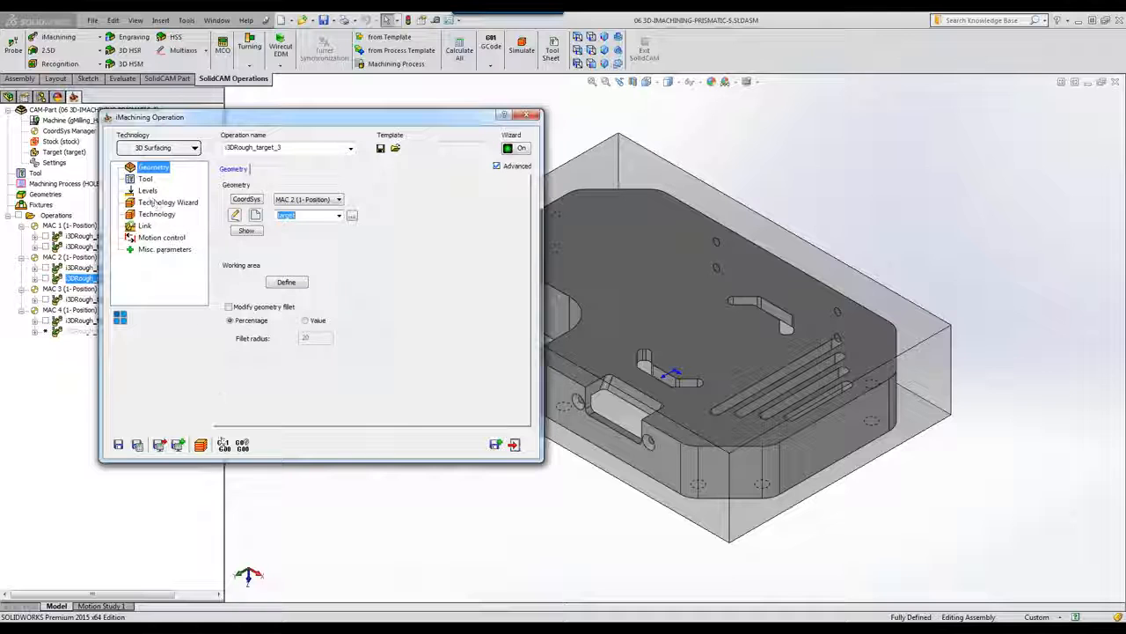
{"action": "left_click", "coordinate": [515, 445]}
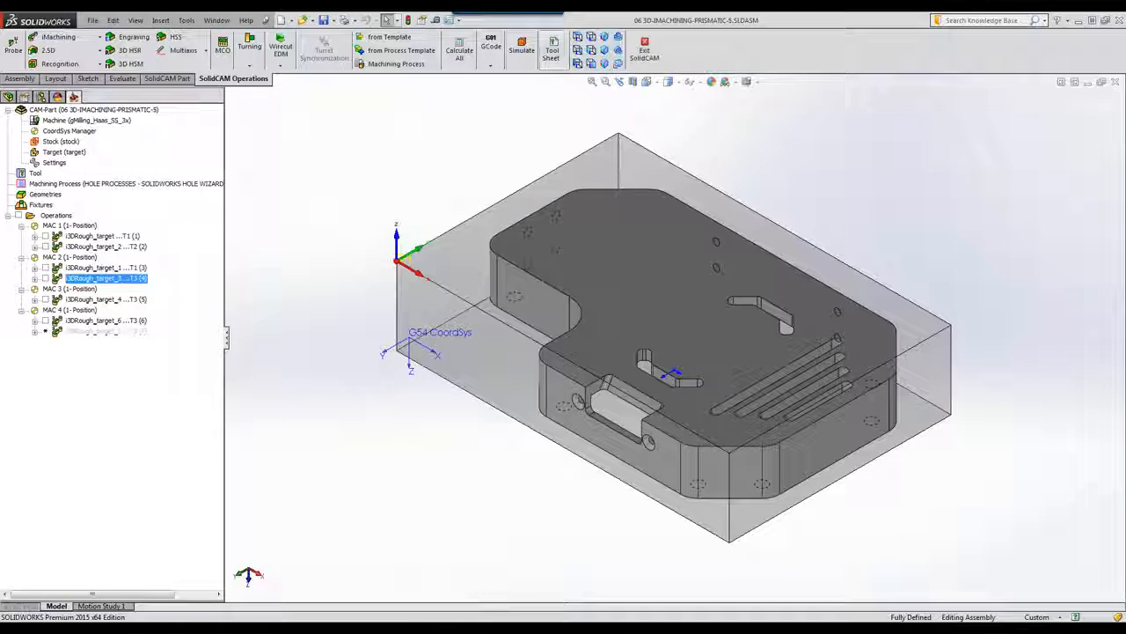
{"action": "left_click", "coordinate": [522, 50]}
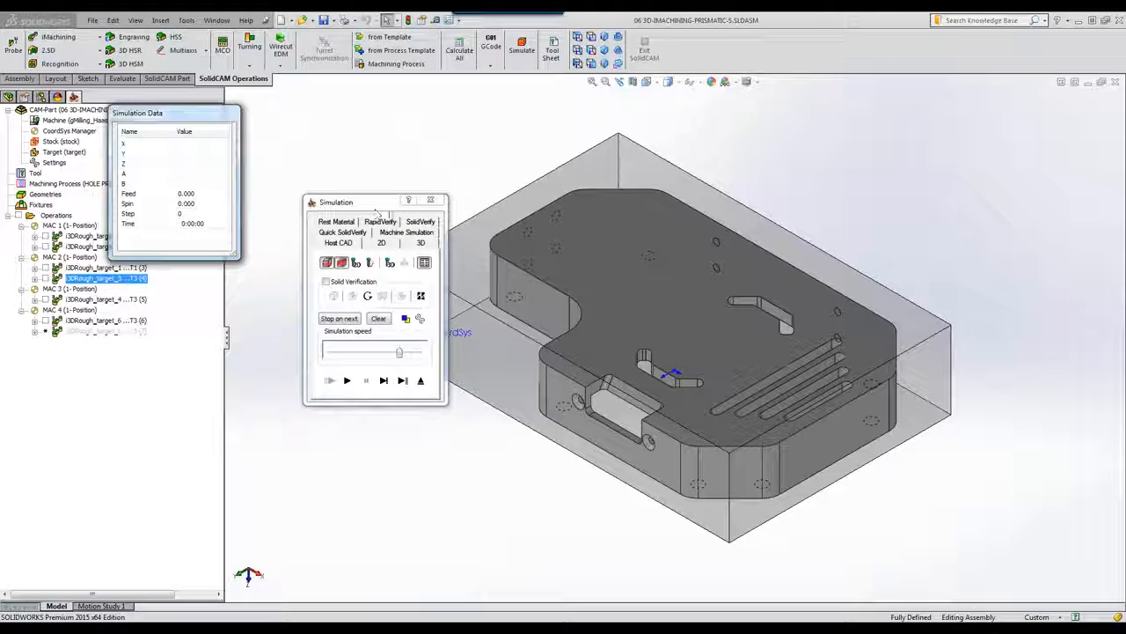
{"action": "left_click", "coordinate": [422, 242]}
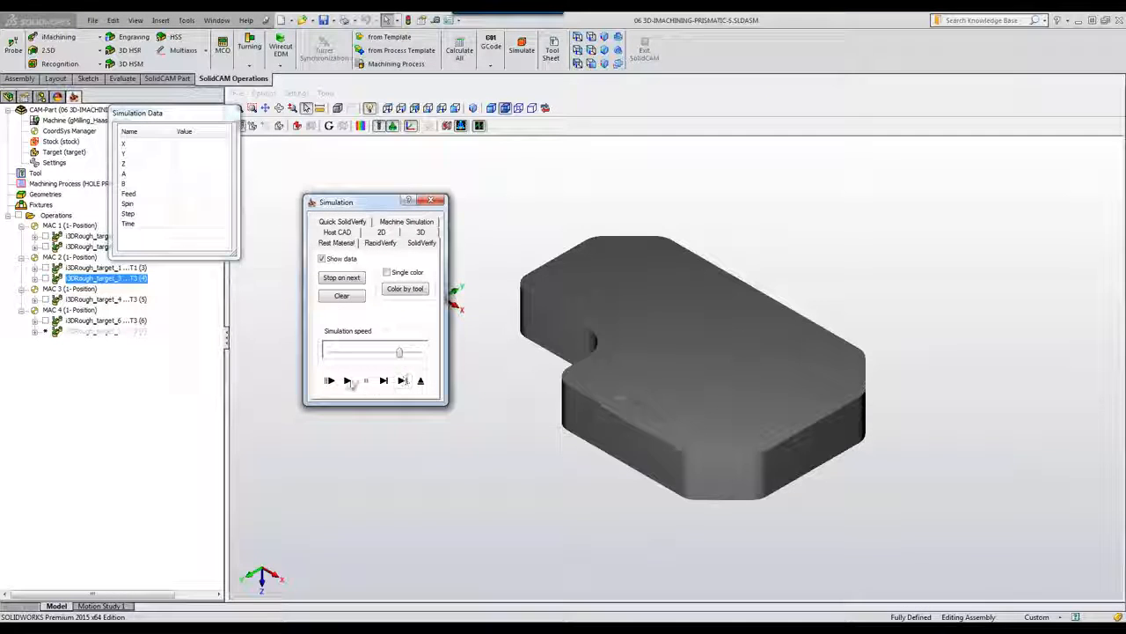
{"action": "left_click", "coordinate": [348, 380]}
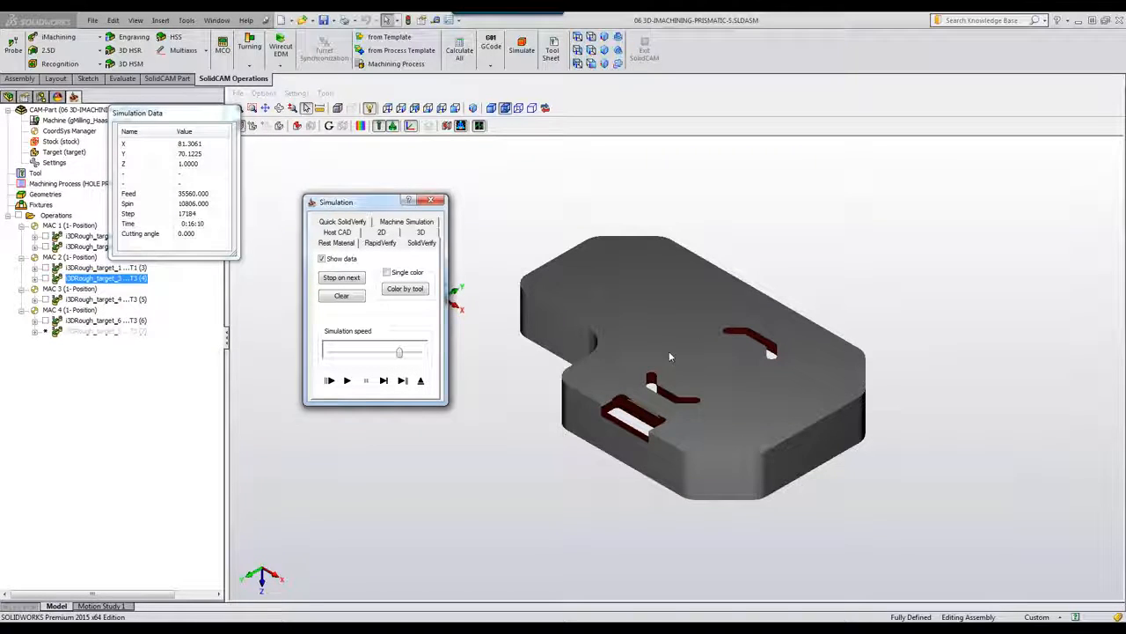
{"action": "left_click", "coordinate": [421, 382]}
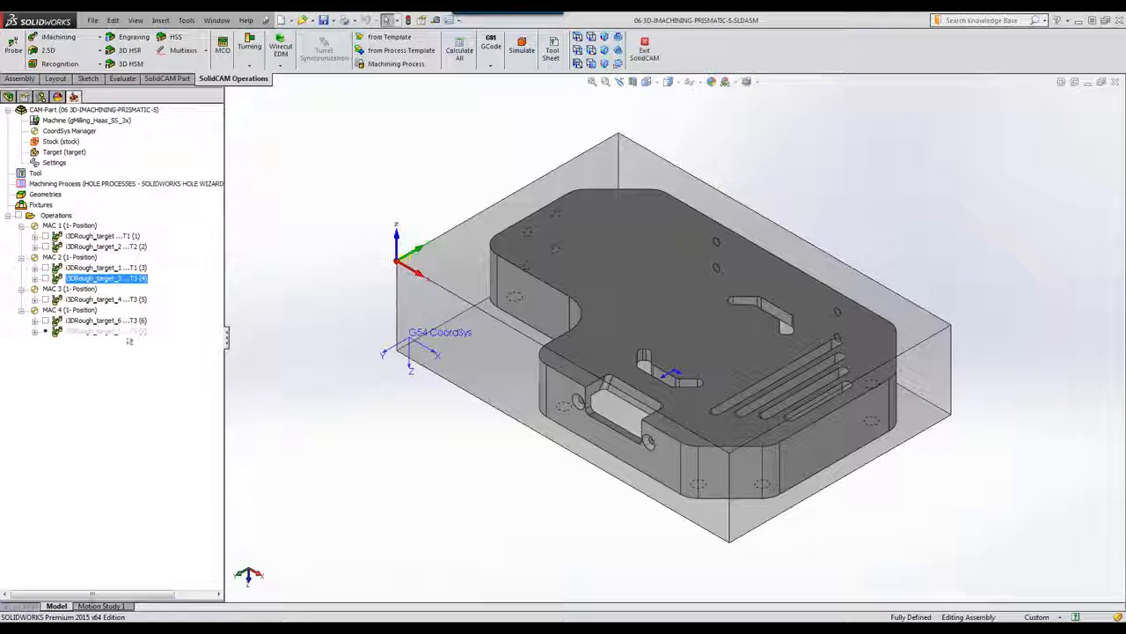
Step: Simulate MAC 3's i3DRough_target_4 in SolidVerify, orbiting and zooming to watch the cutting
{"action": "left_click", "coordinate": [70, 290]}
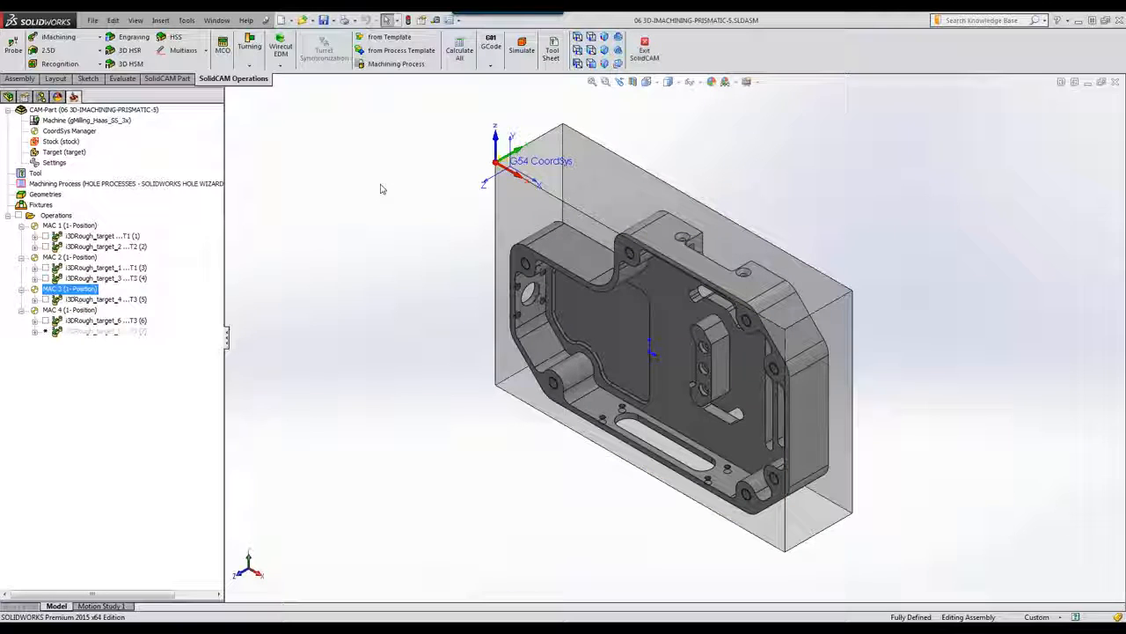
{"action": "left_click", "coordinate": [522, 47]}
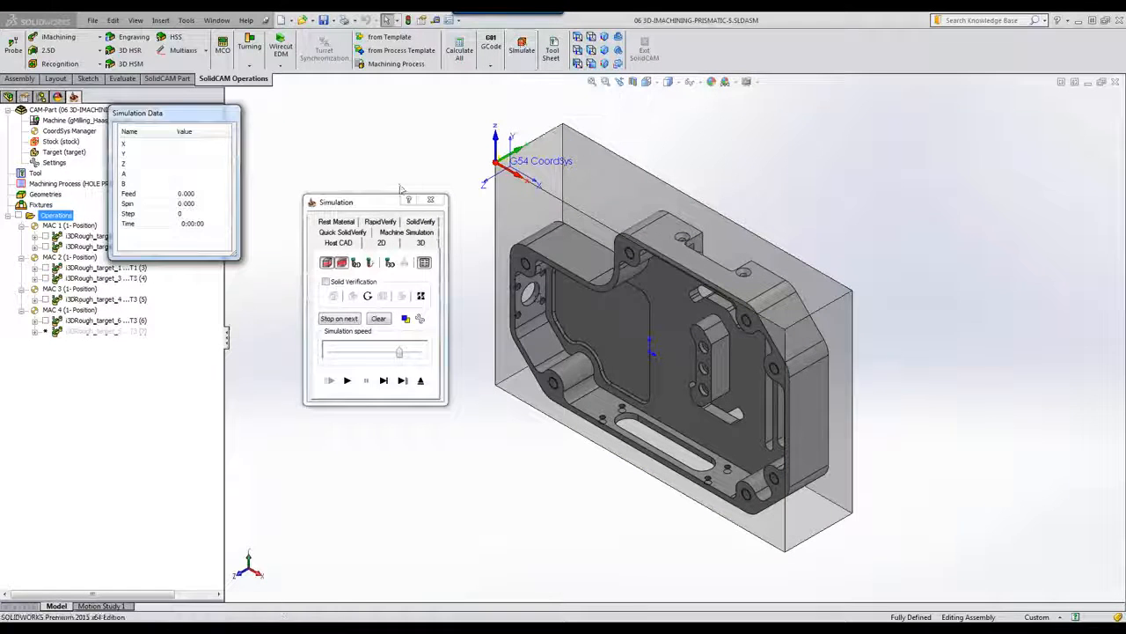
{"action": "left_click", "coordinate": [106, 300]}
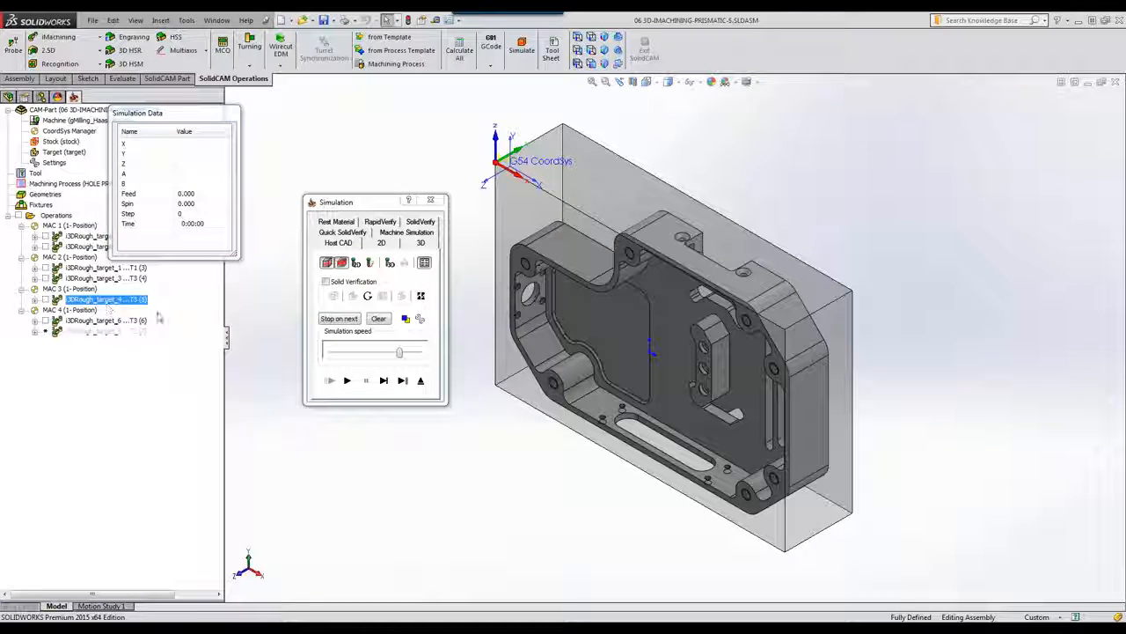
{"action": "left_click", "coordinate": [422, 240]}
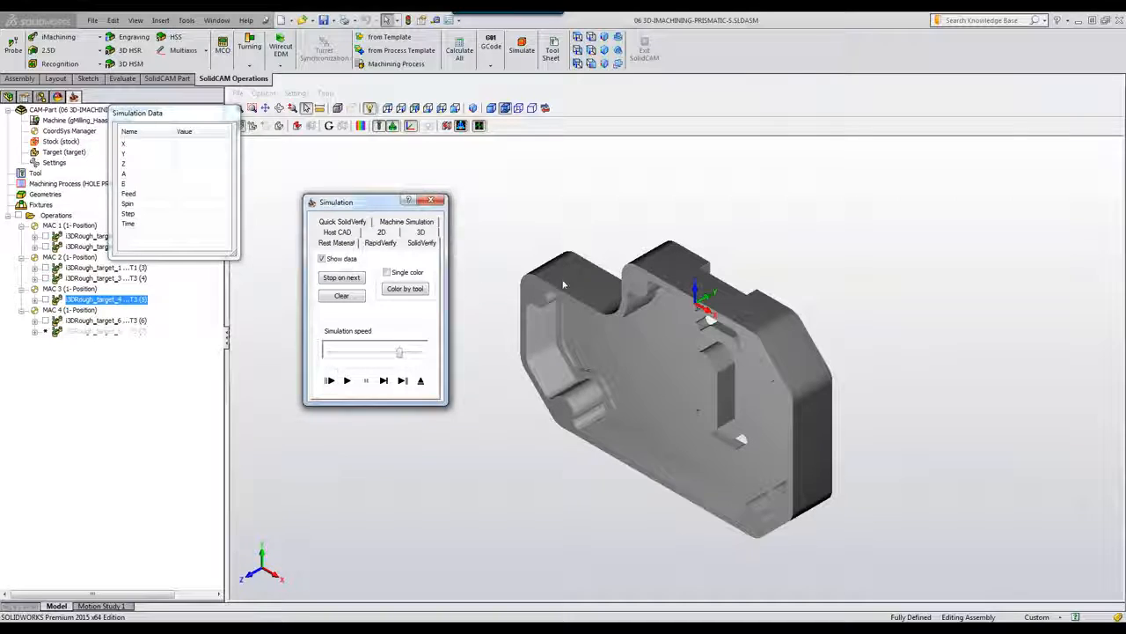
{"action": "mouse_move", "coordinate": [655, 220]}
{"action": "middle_mouse_down"}
{"action": "mouse_move", "coordinate": [639, 209]}
{"action": "mouse_move", "coordinate": [625, 229]}
{"action": "mouse_move", "coordinate": [647, 214]}
{"action": "mouse_move", "coordinate": [655, 226]}
{"action": "middle_mouse_up"}
{"action": "left_click", "coordinate": [347, 380]}
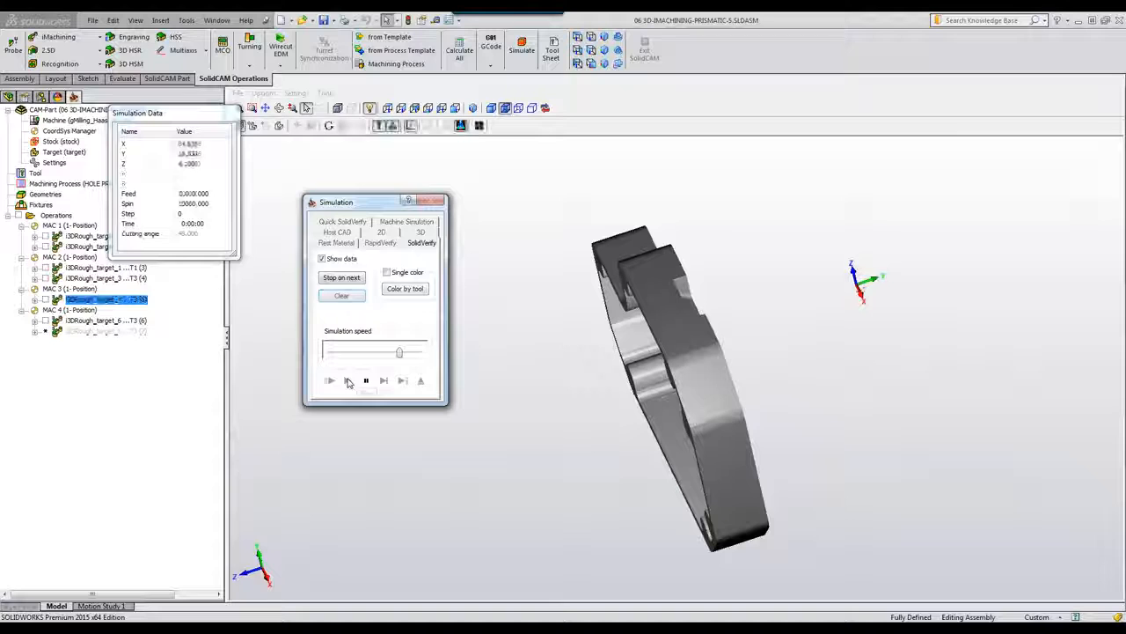
{"action": "middle_click_drag", "start_coordinate": [637, 307], "coordinate": [645, 317]}
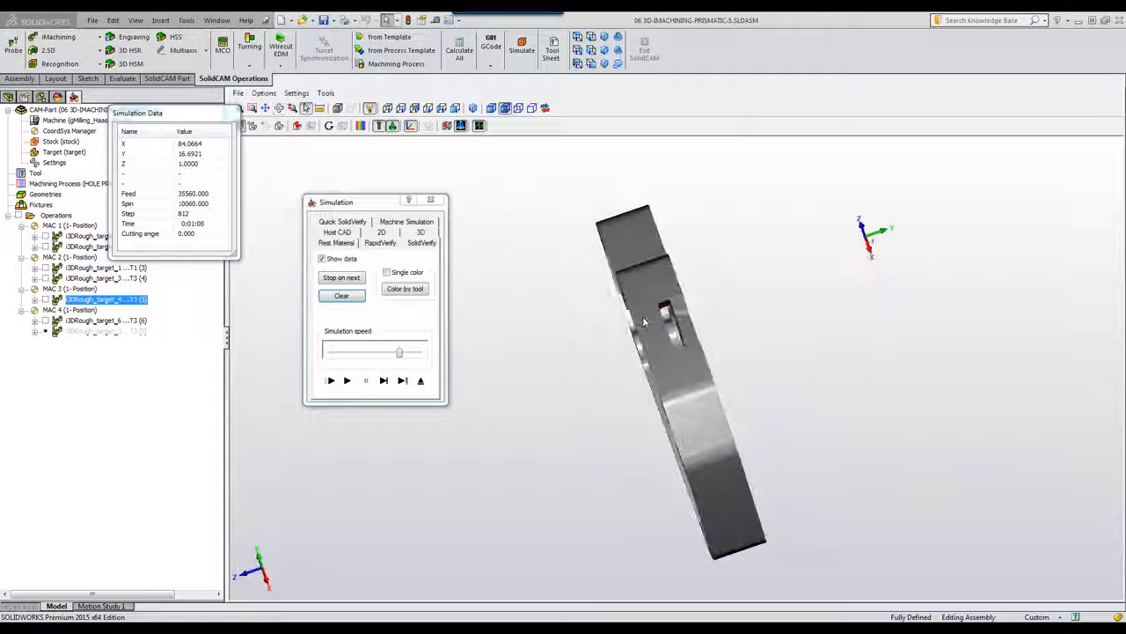
{"action": "scroll", "coordinate": [670, 314], "scroll_direction": "up", "scroll_amount": 4}
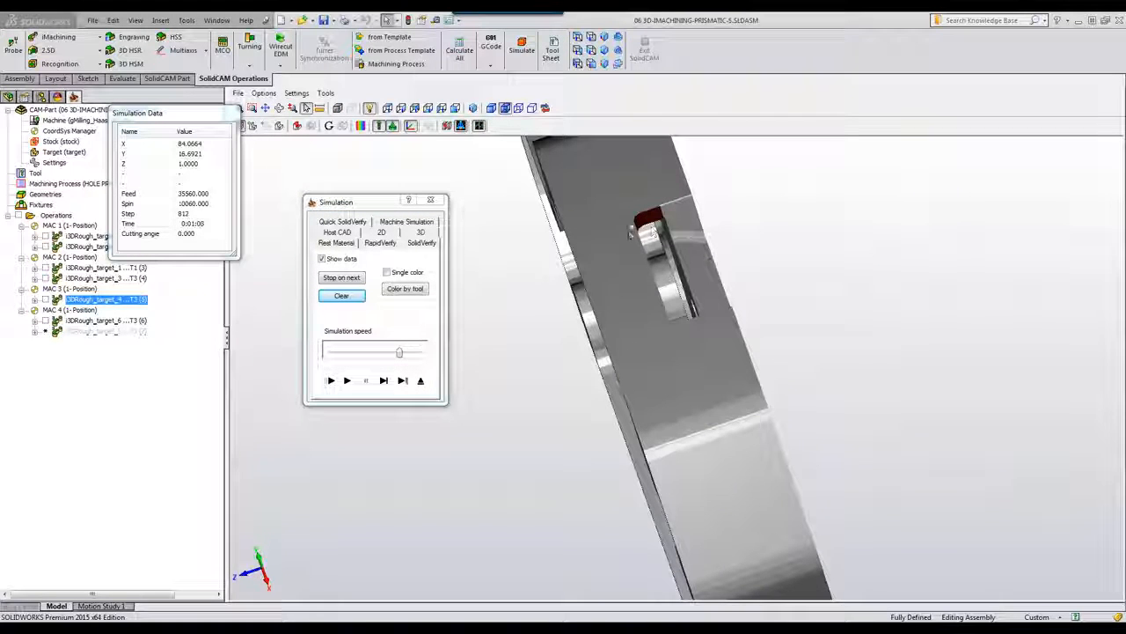
{"action": "middle_click_drag", "start_coordinate": [640, 255], "coordinate": [666, 236]}
{"action": "middle_click_drag", "start_coordinate": [680, 318], "coordinate": [722, 301]}
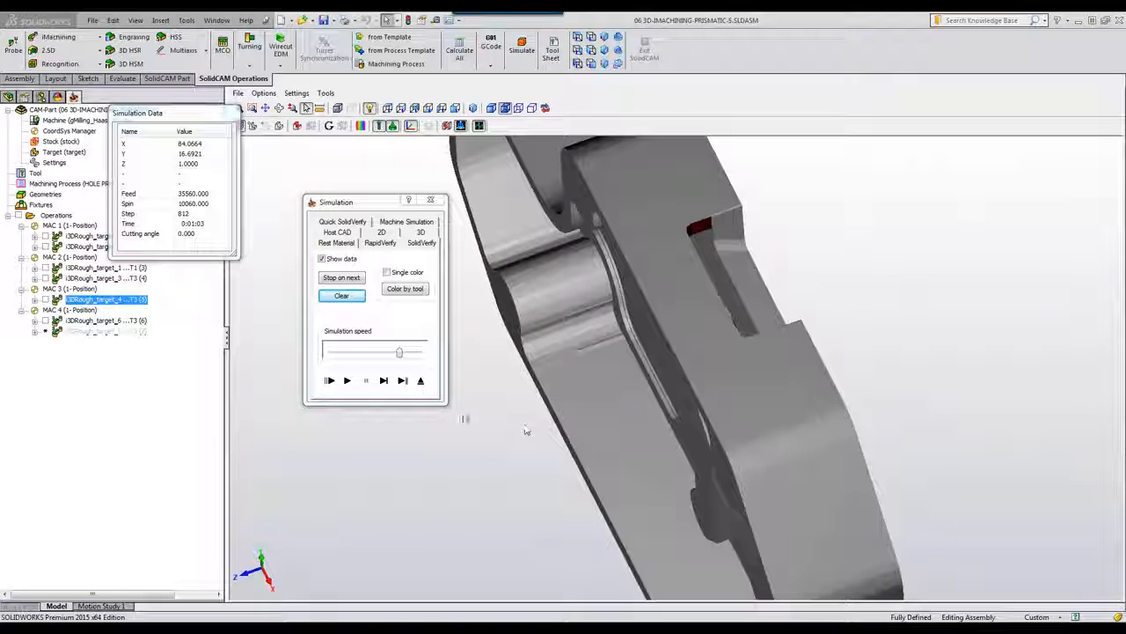
{"action": "left_click", "coordinate": [421, 382]}
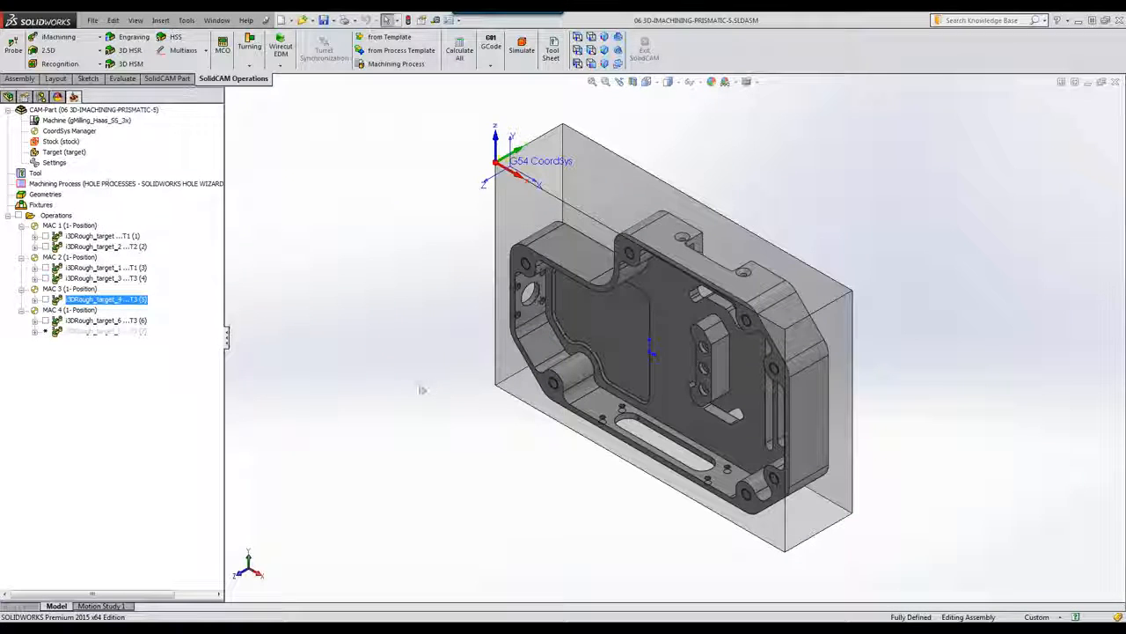
Step: On MAC 4, open i3DRough_target_6 and preview its updated stock in the working area
{"action": "left_click", "coordinate": [70, 309]}
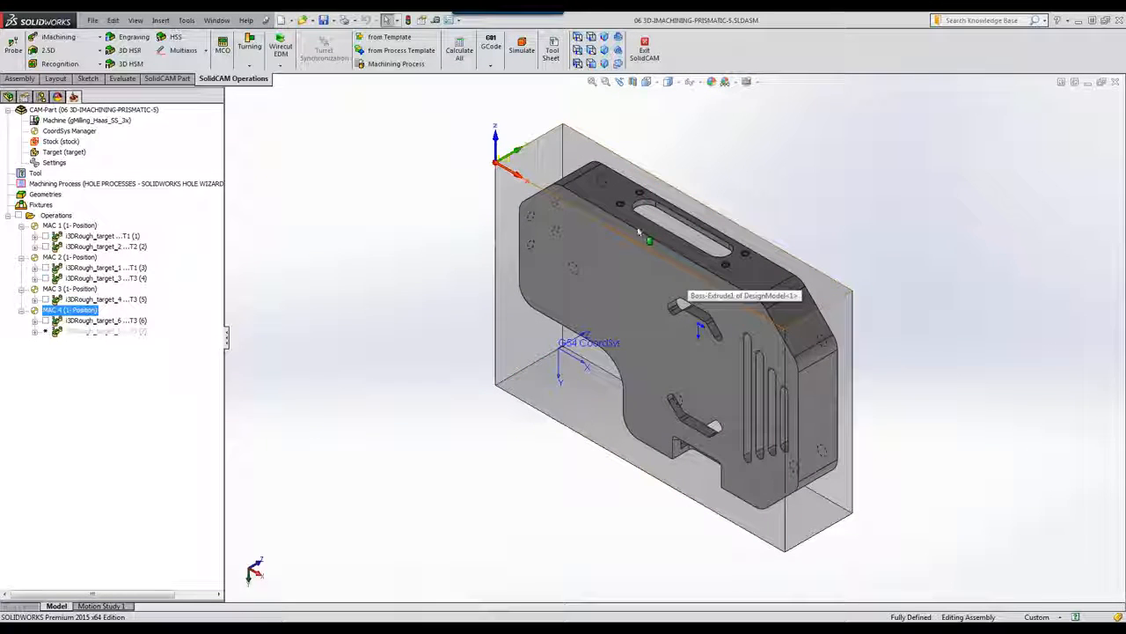
{"action": "double_click", "coordinate": [135, 323]}
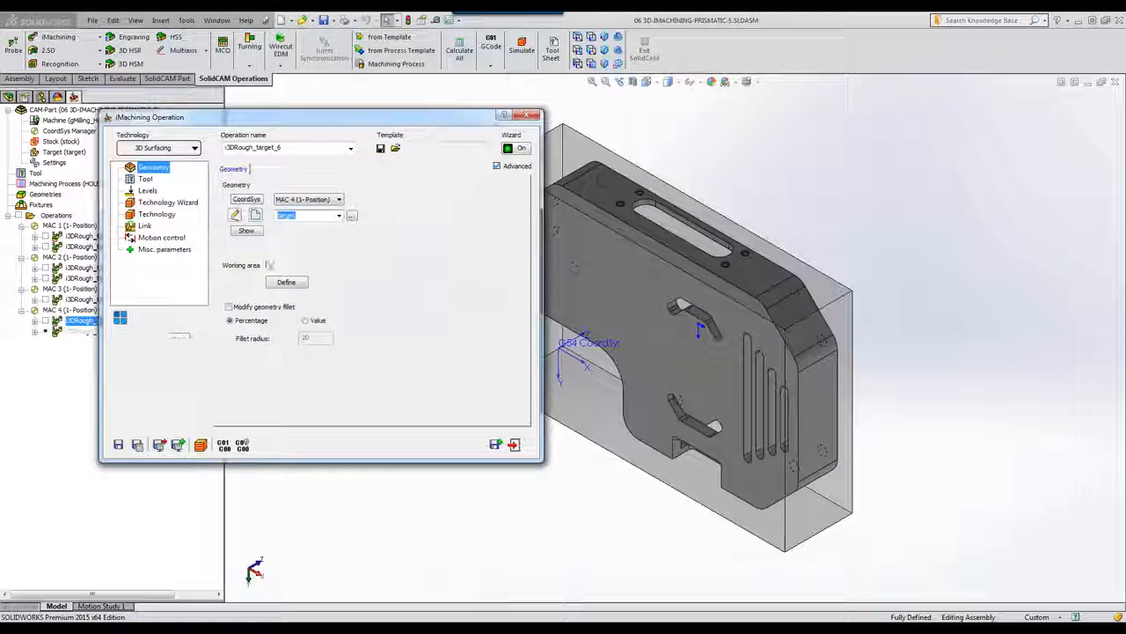
{"action": "left_click", "coordinate": [286, 284]}
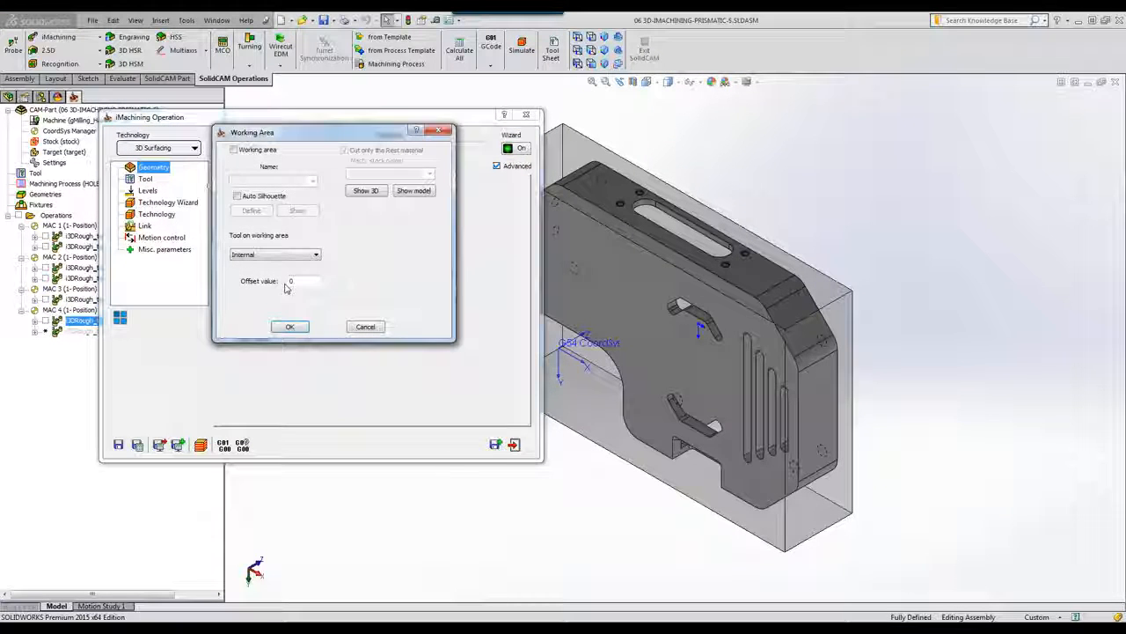
{"action": "left_click", "coordinate": [369, 191]}
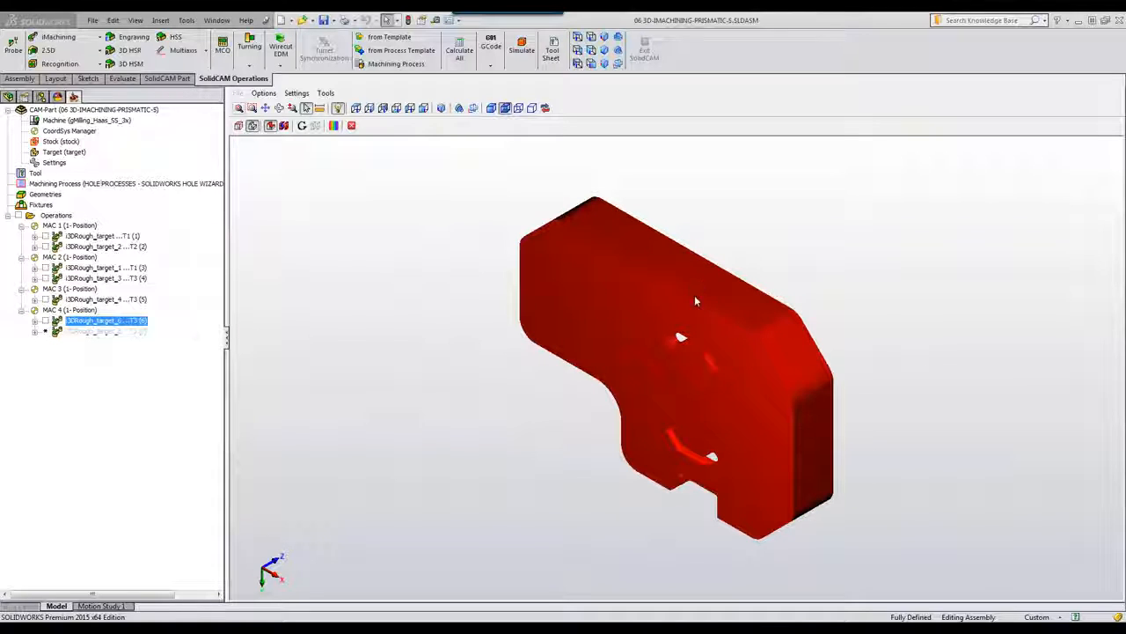
{"action": "left_click", "coordinate": [351, 126]}
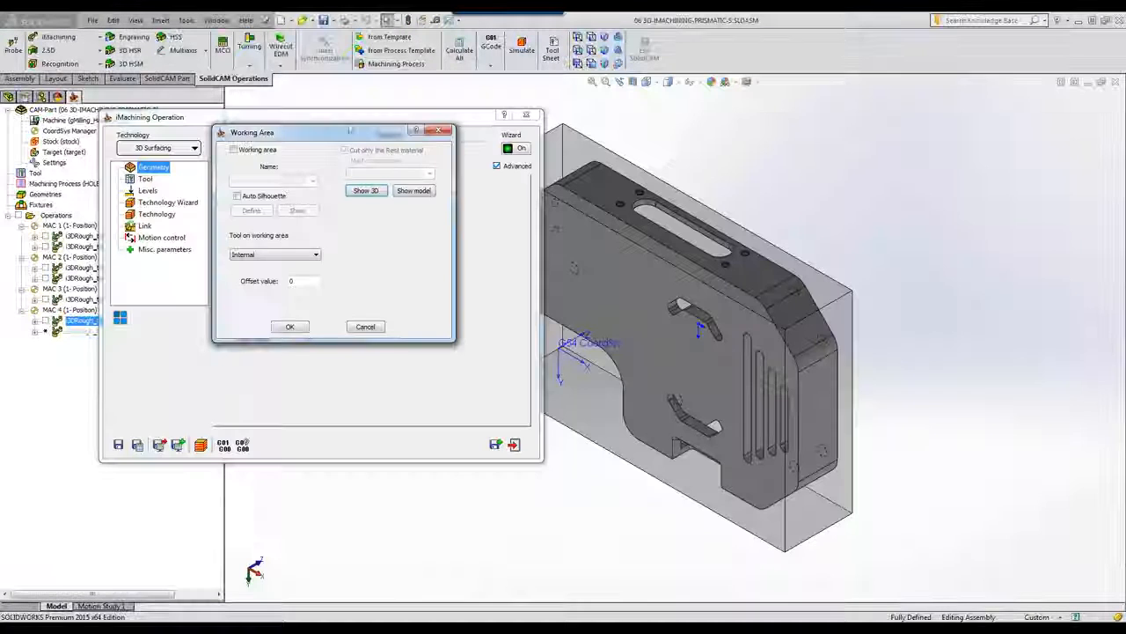
{"action": "left_click", "coordinate": [514, 444]}
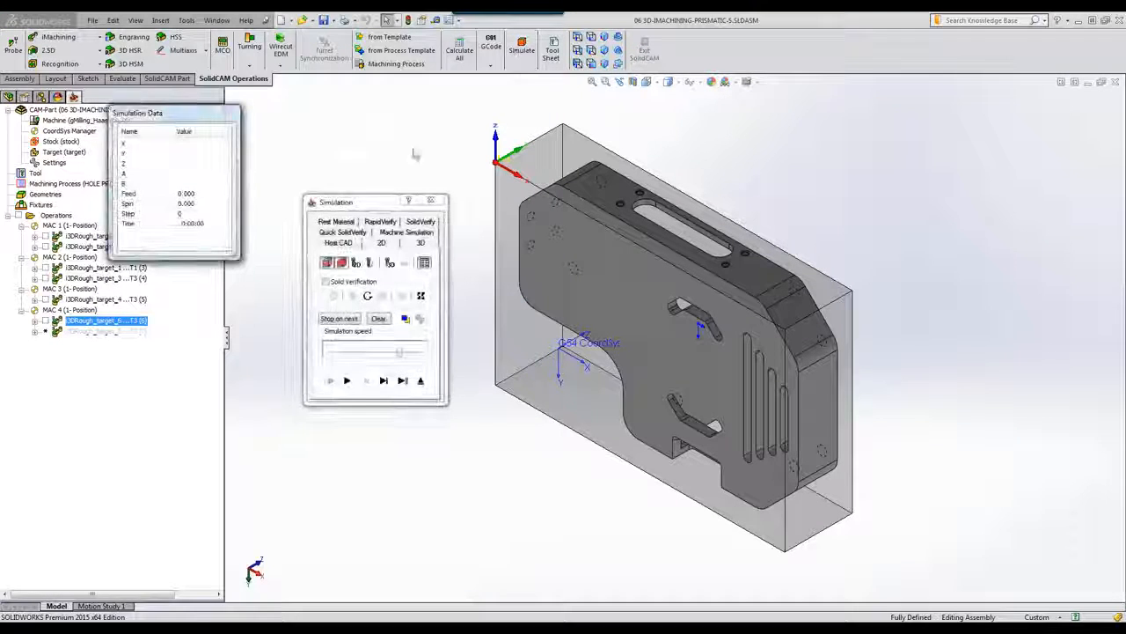
Step: Play the MAC 4 roughing in SolidVerify, pause it, and exit the simulation
{"action": "left_click", "coordinate": [417, 223]}
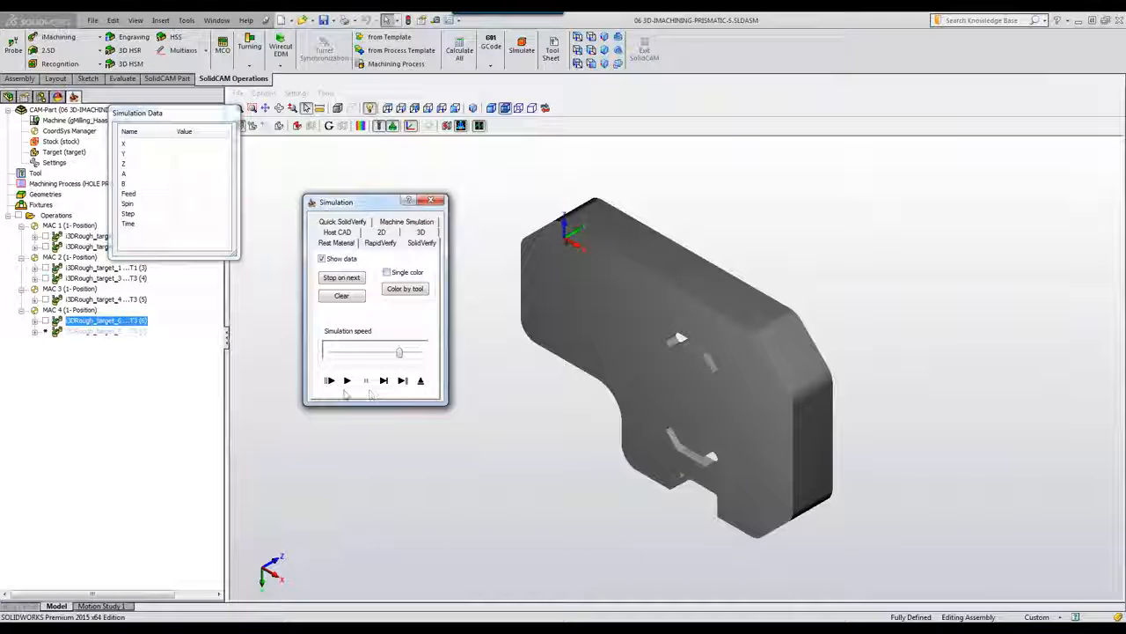
{"action": "left_click", "coordinate": [346, 381]}
{"action": "left_click", "coordinate": [366, 381]}
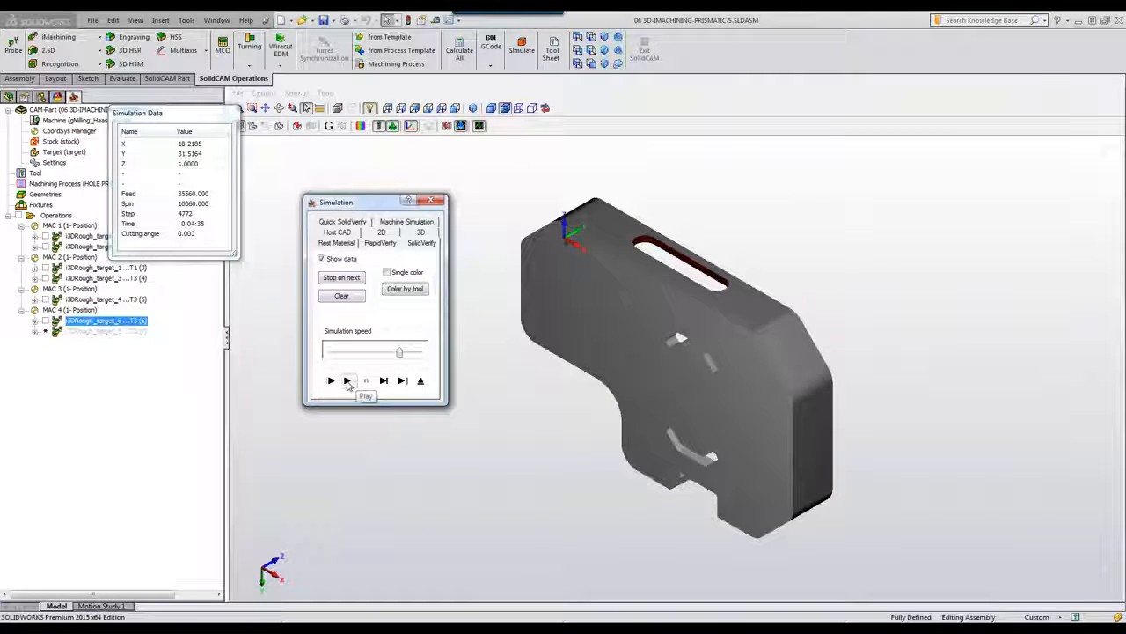
{"action": "left_click", "coordinate": [421, 383]}
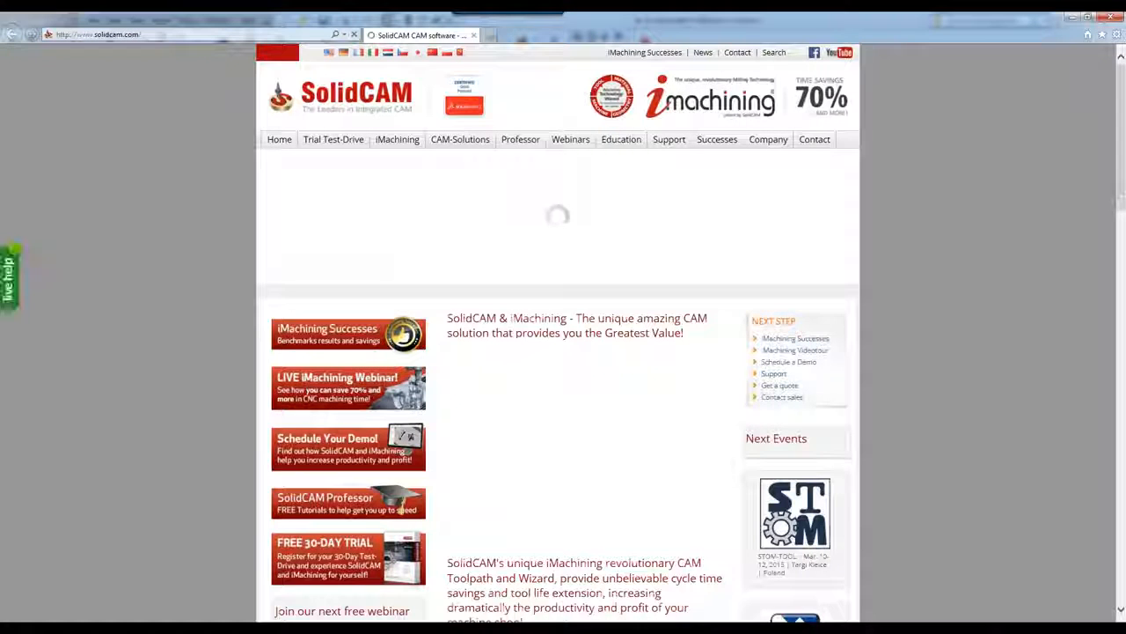
Step: Go to Webinar recordings, open the Hole Wizard webinar, then the AFRM Webinar Series
{"action": "mouse_move", "coordinate": [587, 145]}
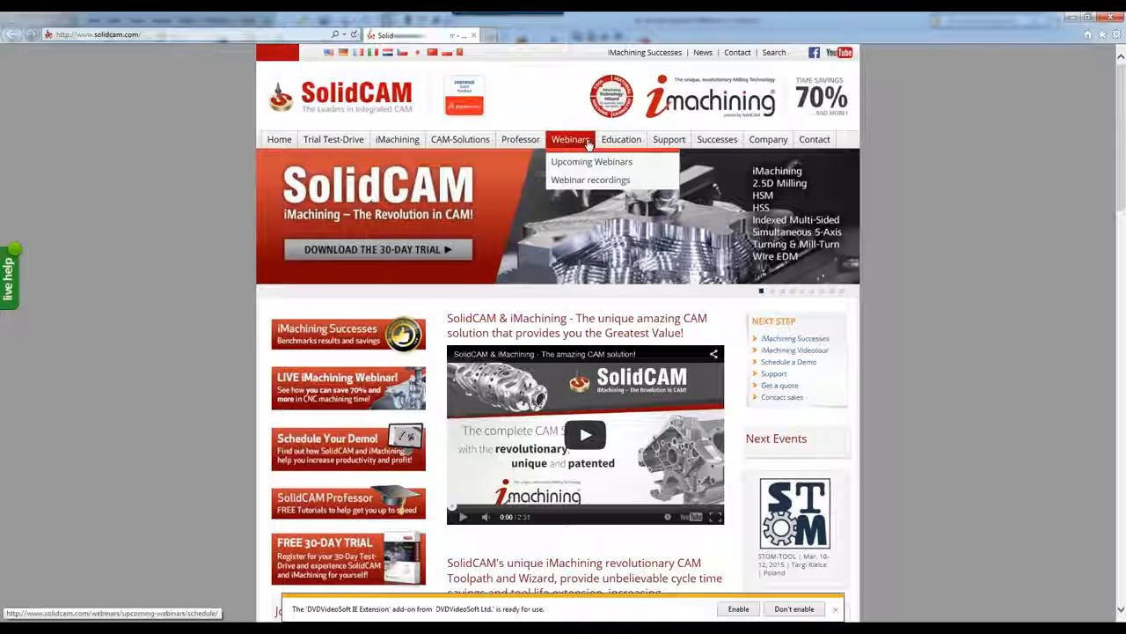
{"action": "left_click", "coordinate": [576, 180]}
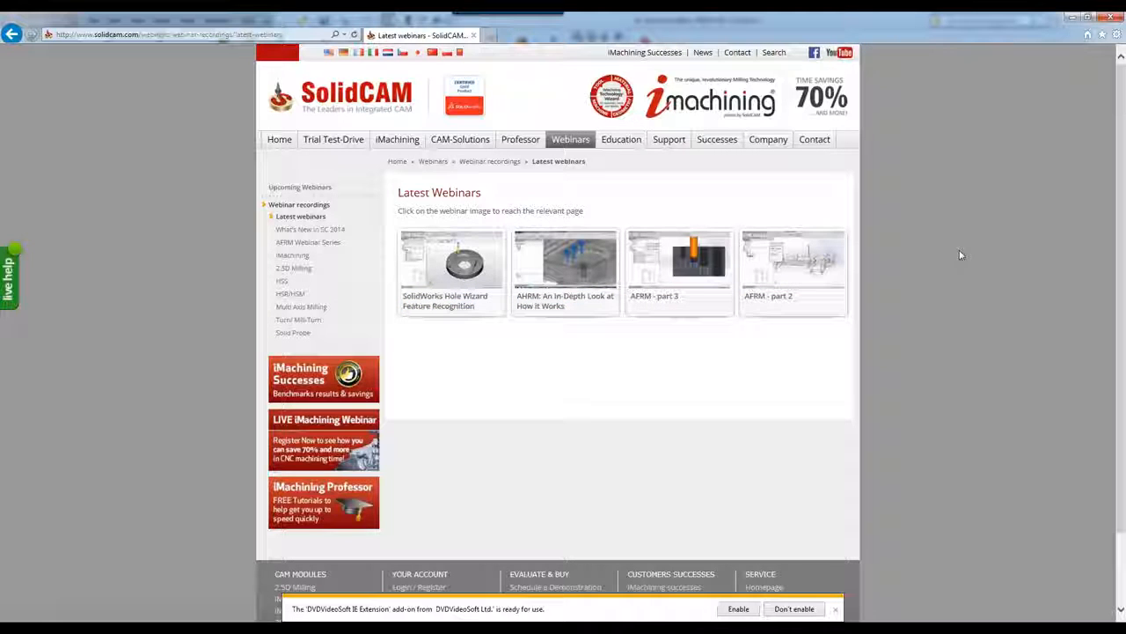
{"action": "left_click", "coordinate": [459, 273]}
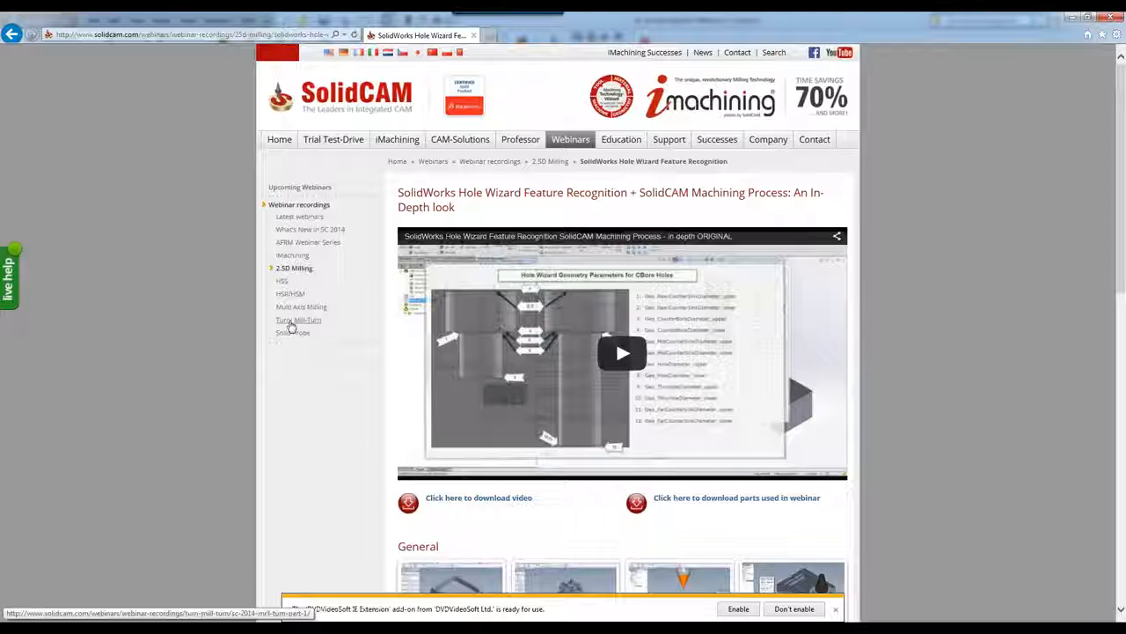
{"action": "left_click", "coordinate": [322, 249]}
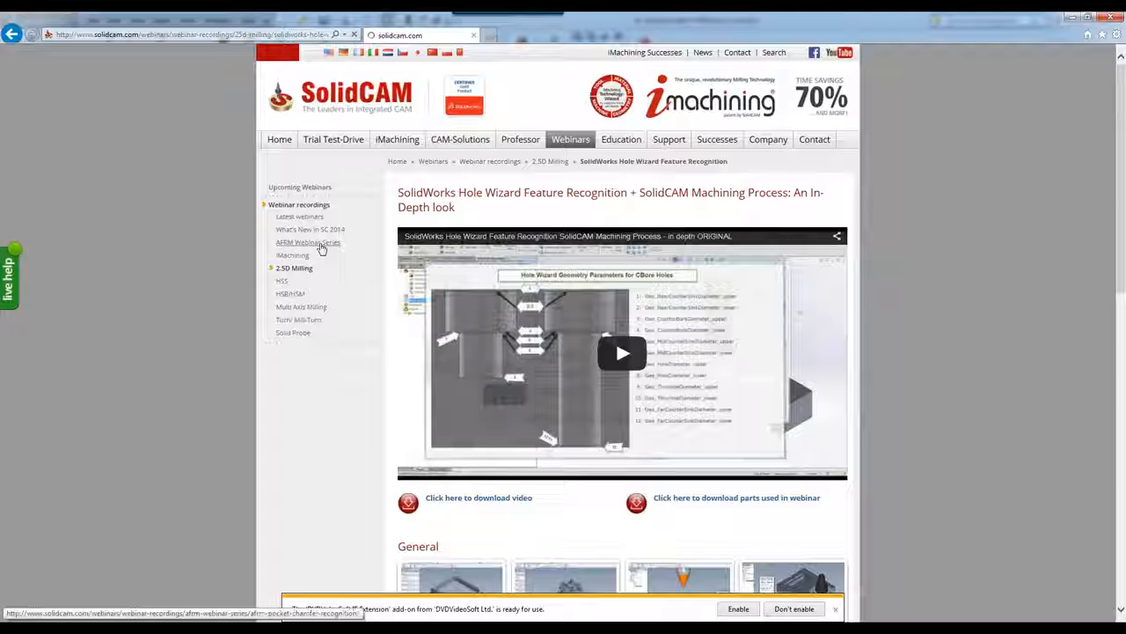